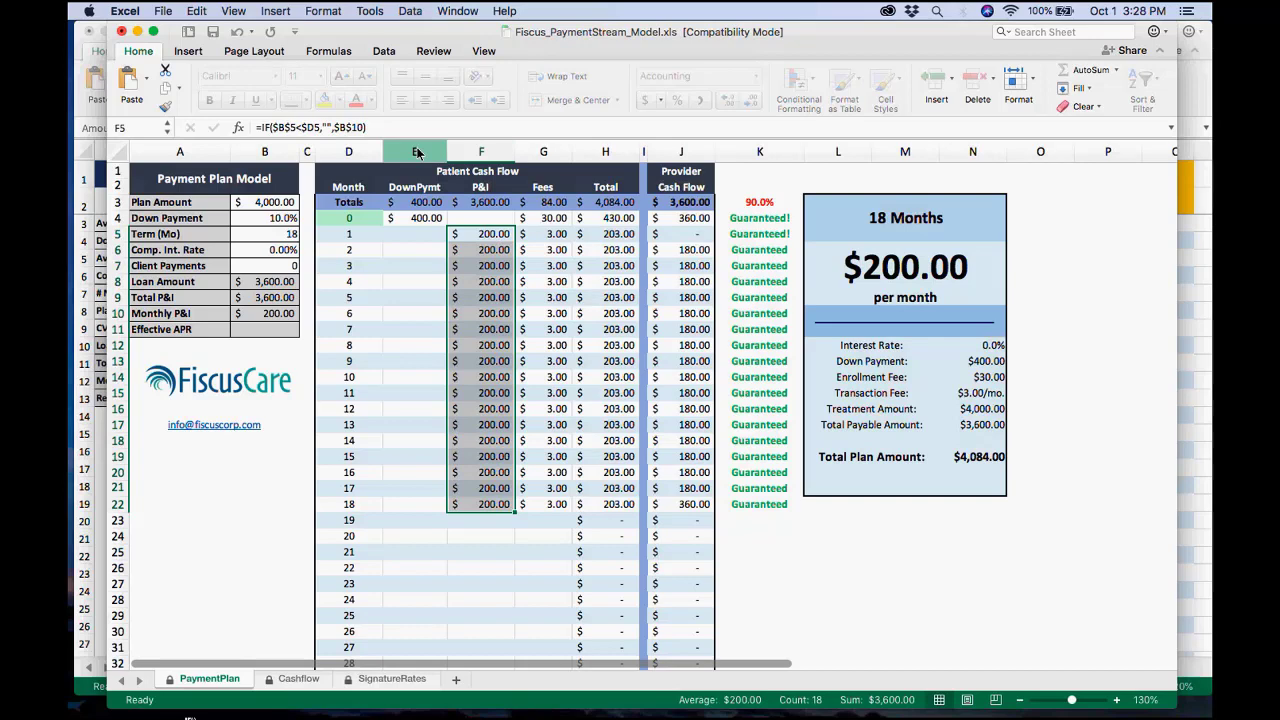
left_click_drag(416, 146, 629, 160)
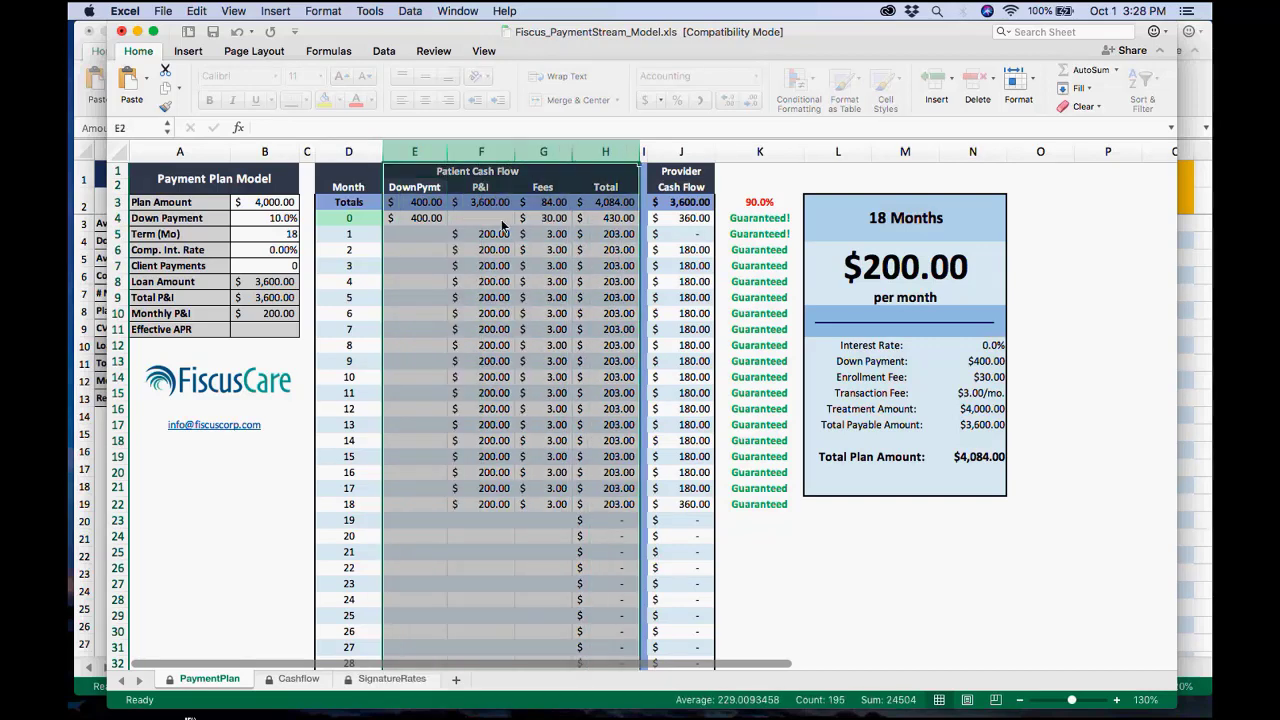
left_click(348, 226)
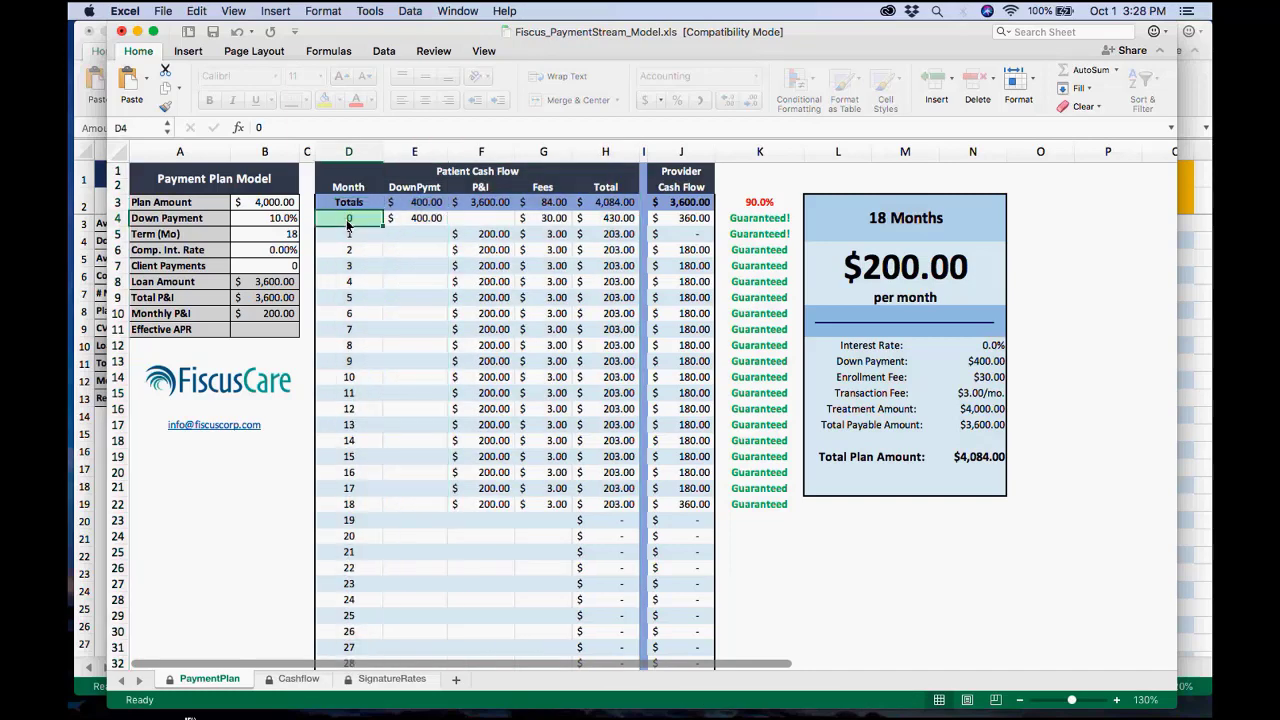
left_click(395, 220)
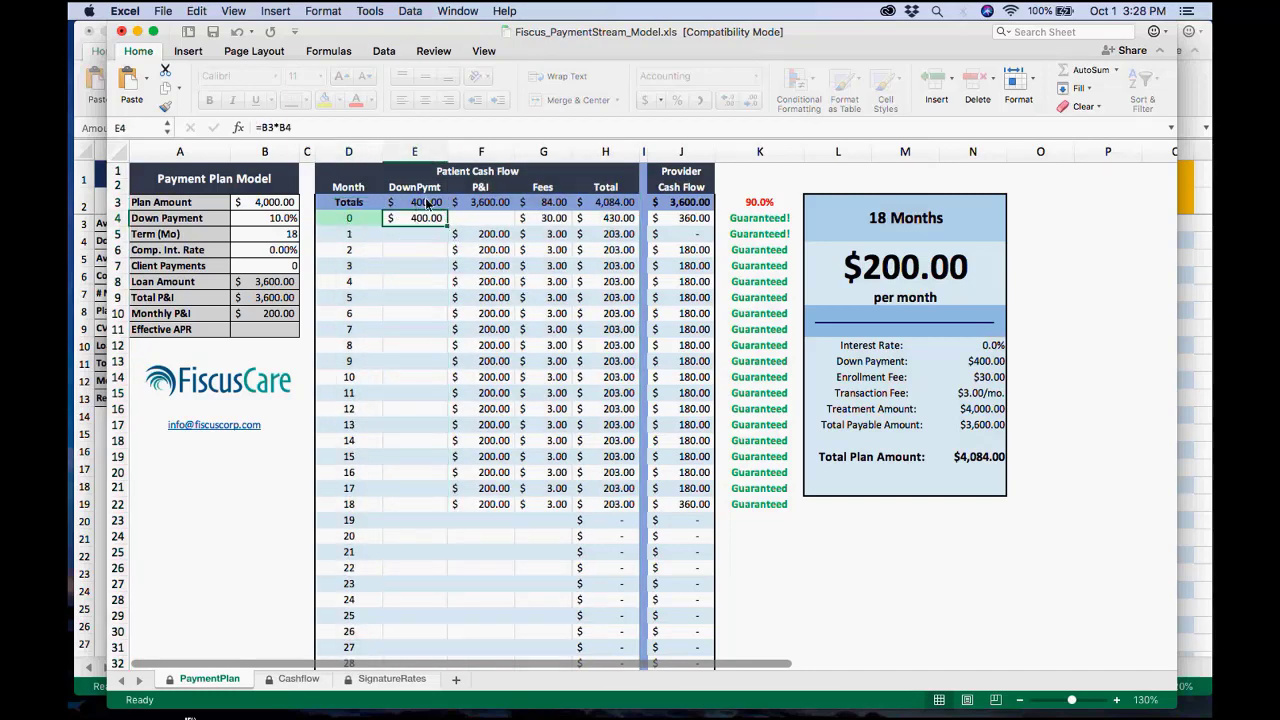
left_click(540, 220)
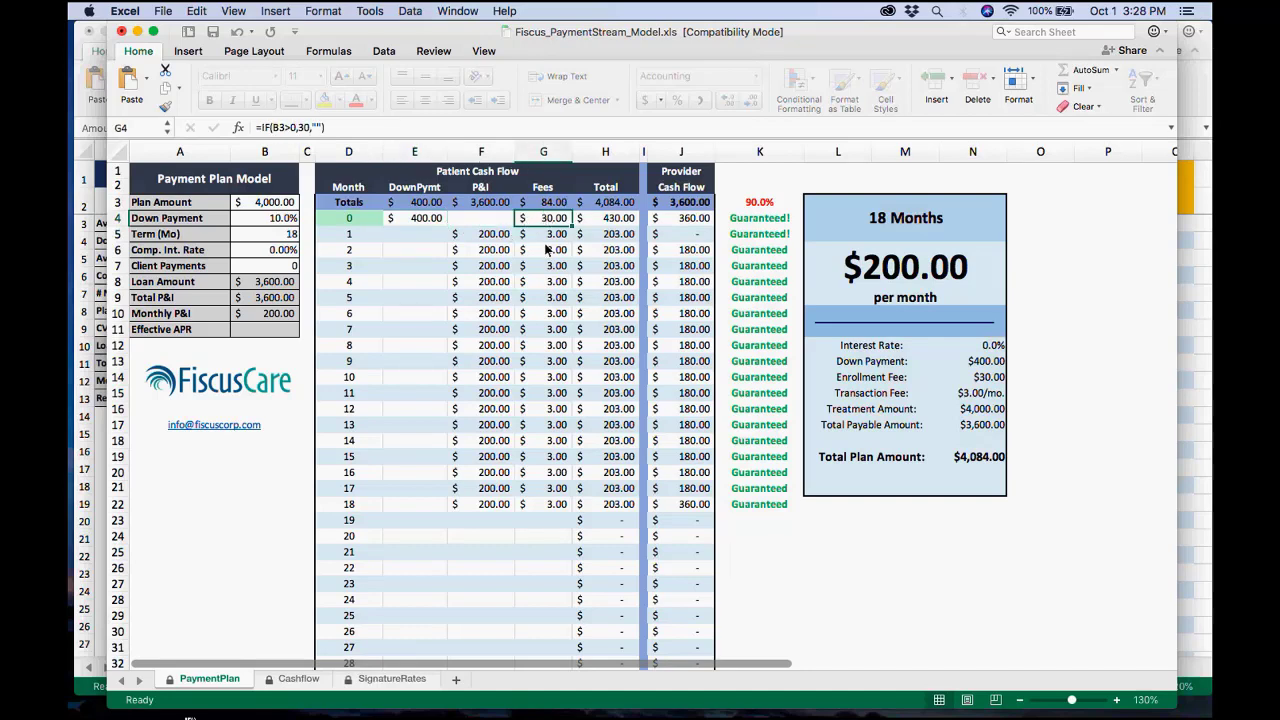
left_click(605, 220)
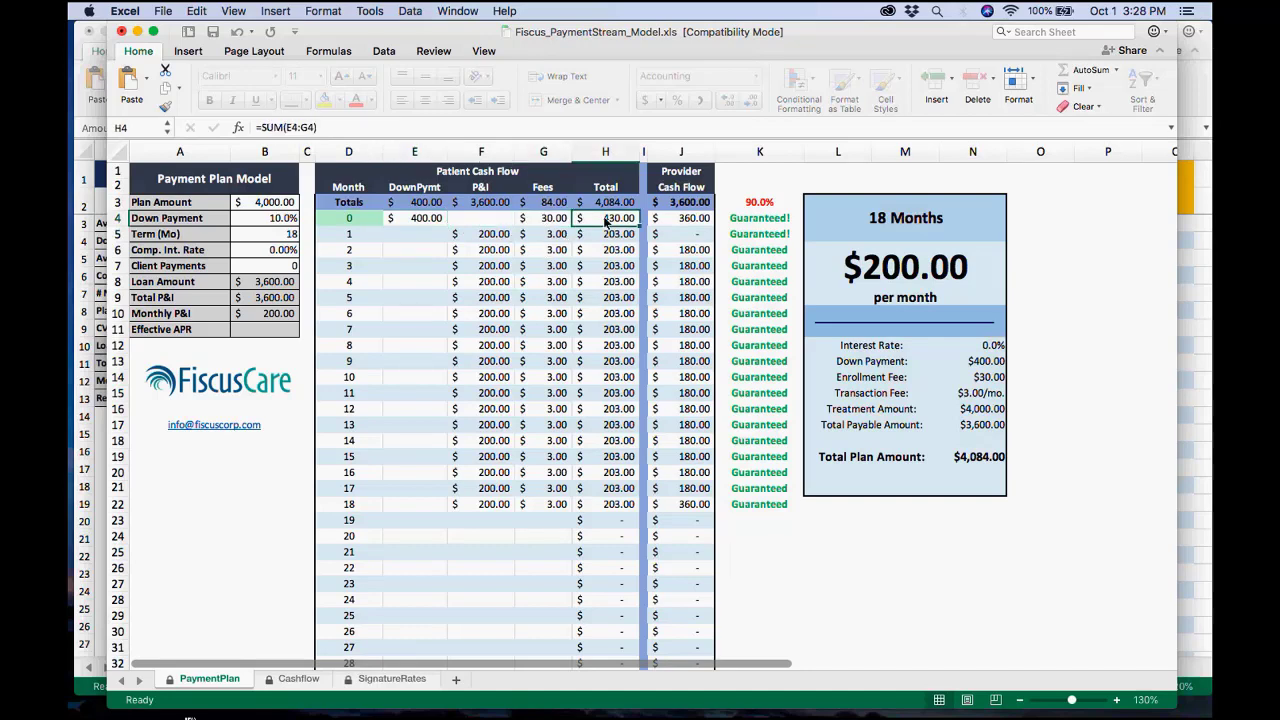
left_click(489, 205)
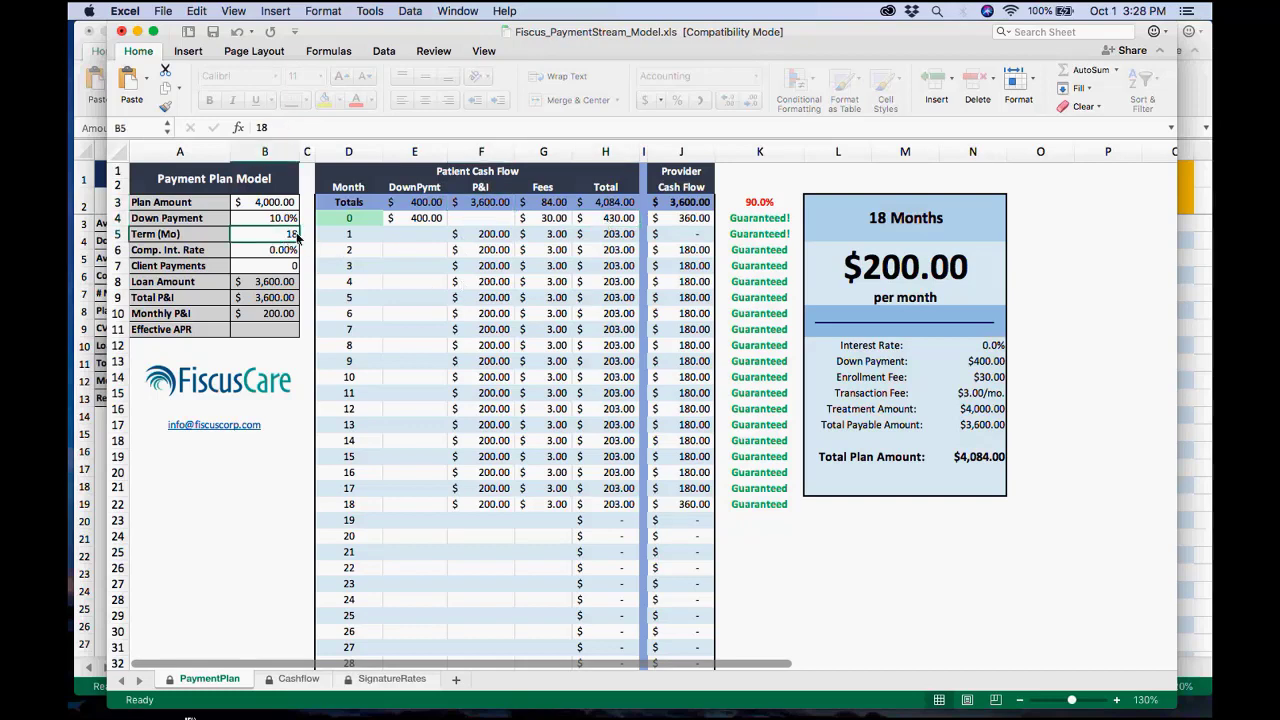
left_click_drag(470, 236, 482, 508)
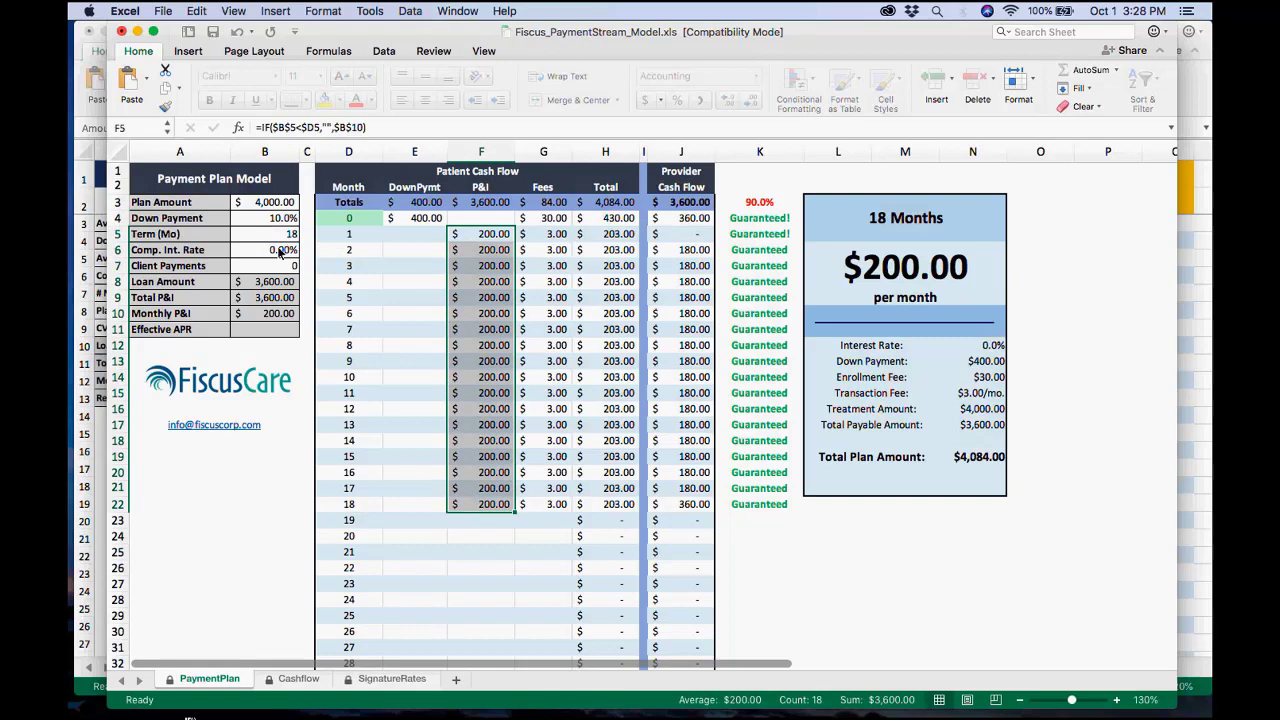
left_click(280, 237)
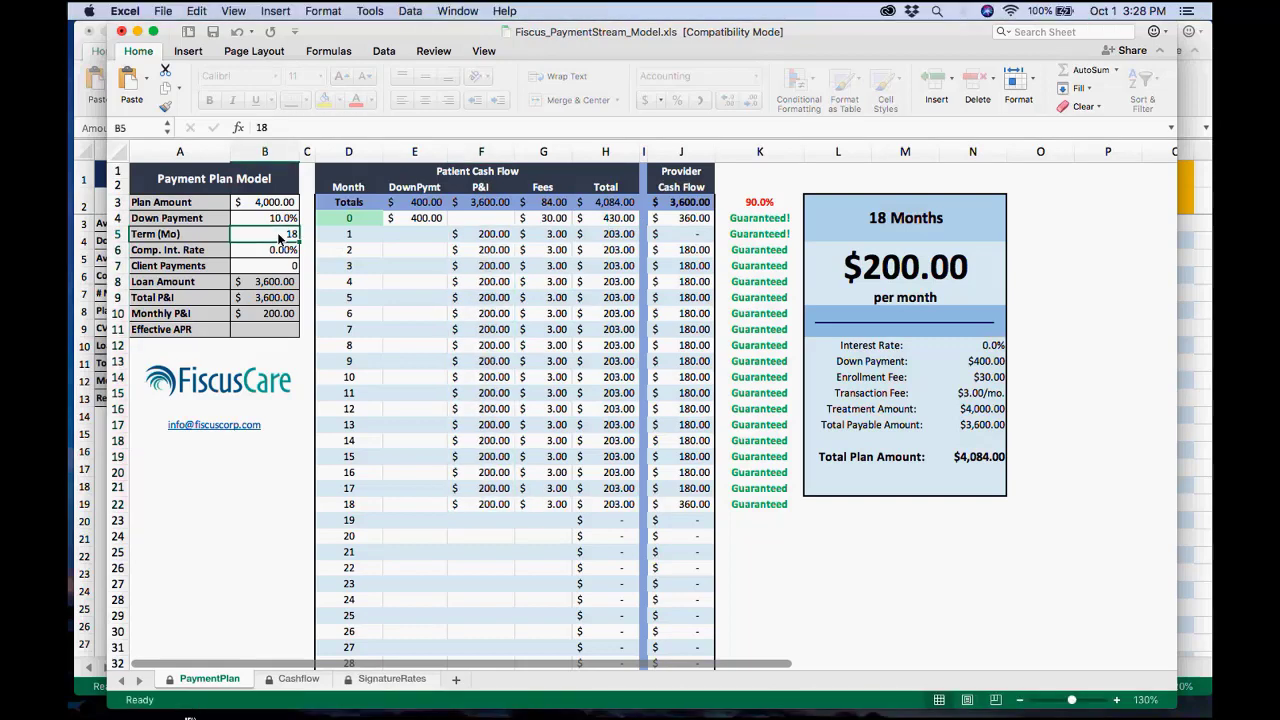
type("3")
key("Return")
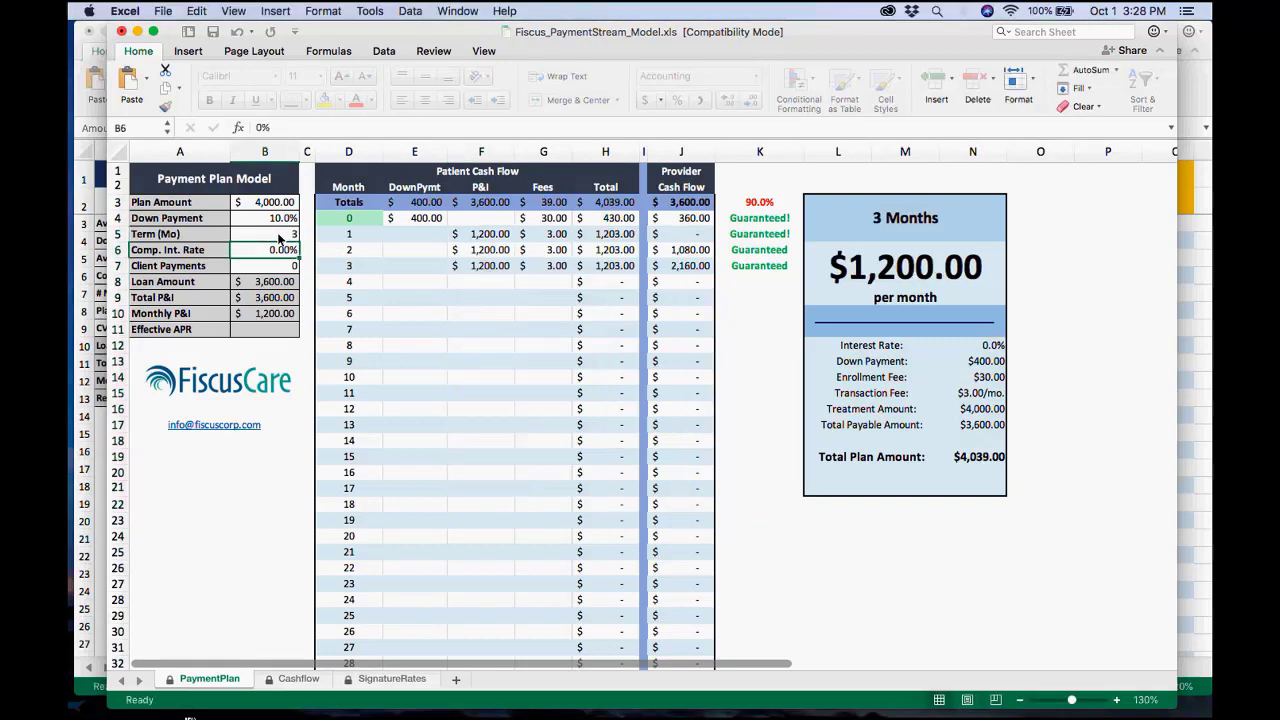
left_click(280, 237)
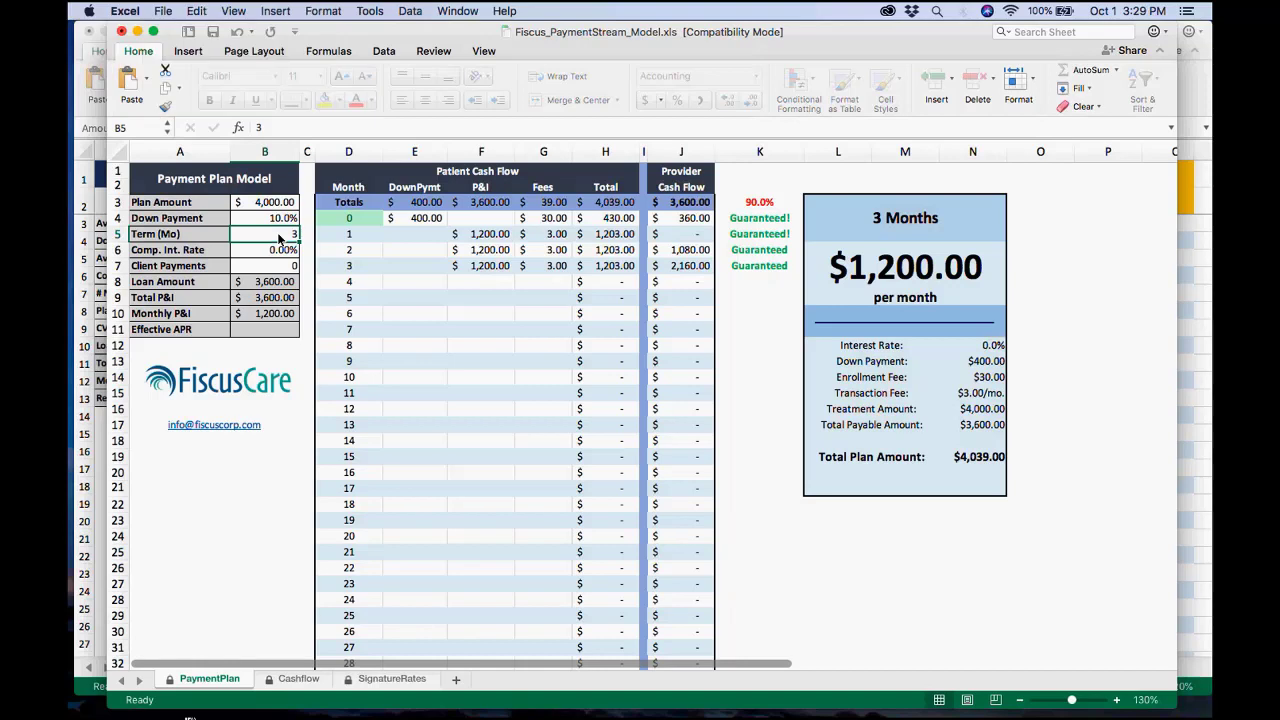
type("18")
key("Return")
left_click(498, 236)
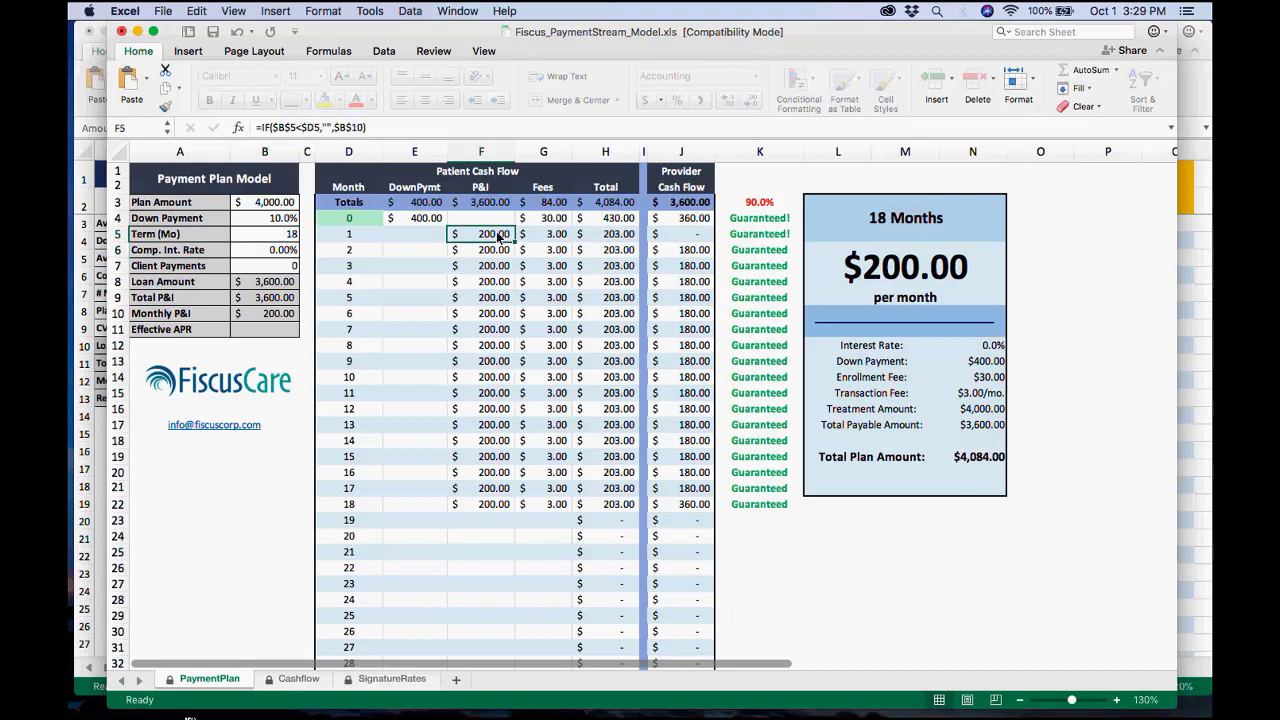
left_click(541, 240)
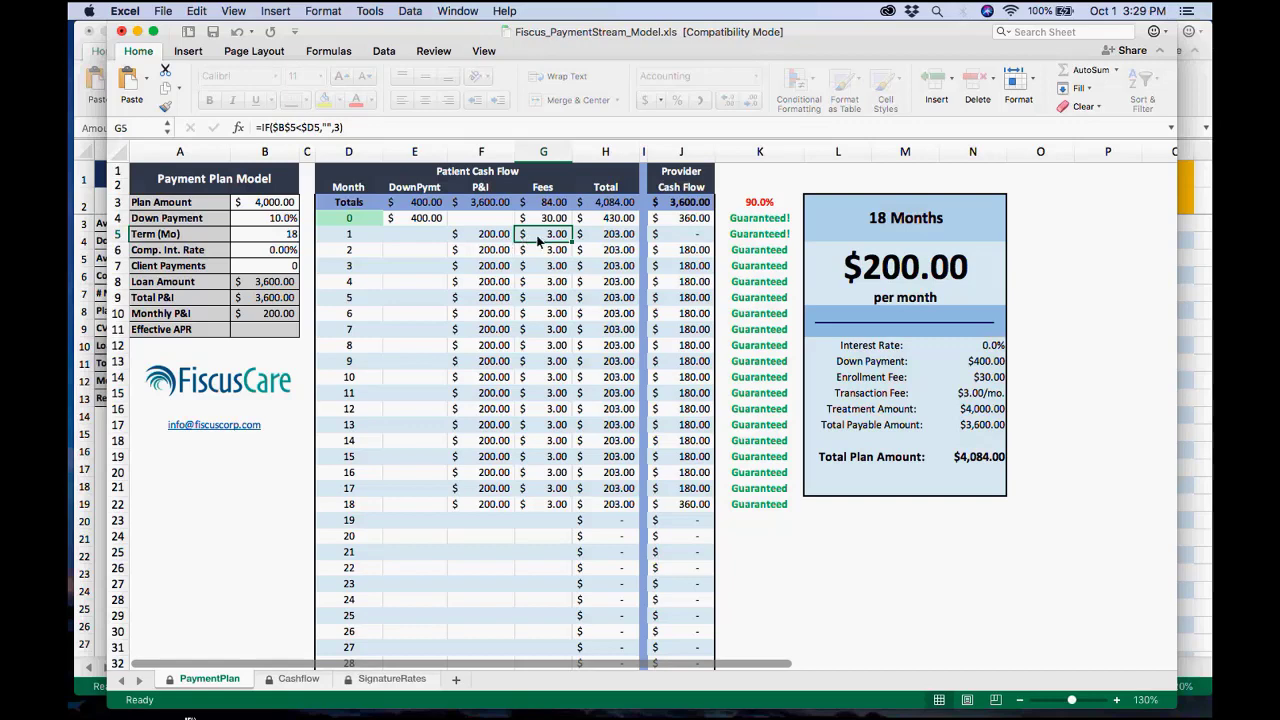
left_click(617, 238)
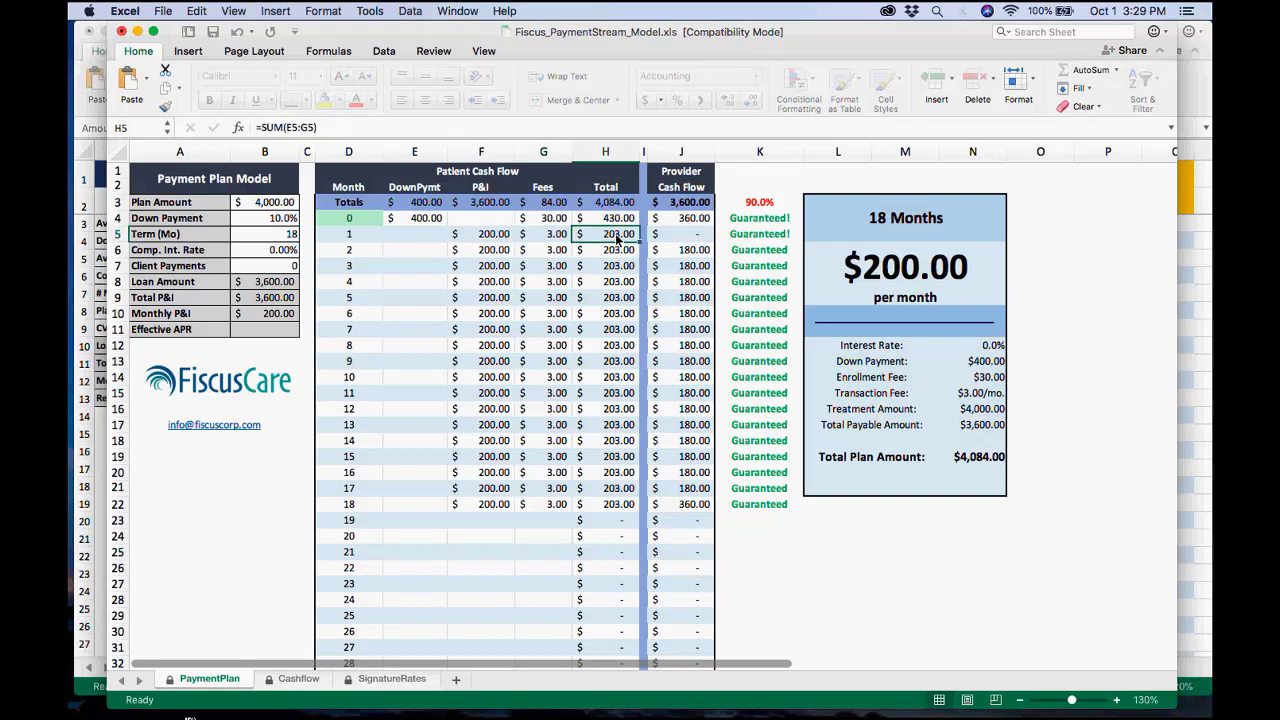
left_click_drag(610, 504, 629, 226)
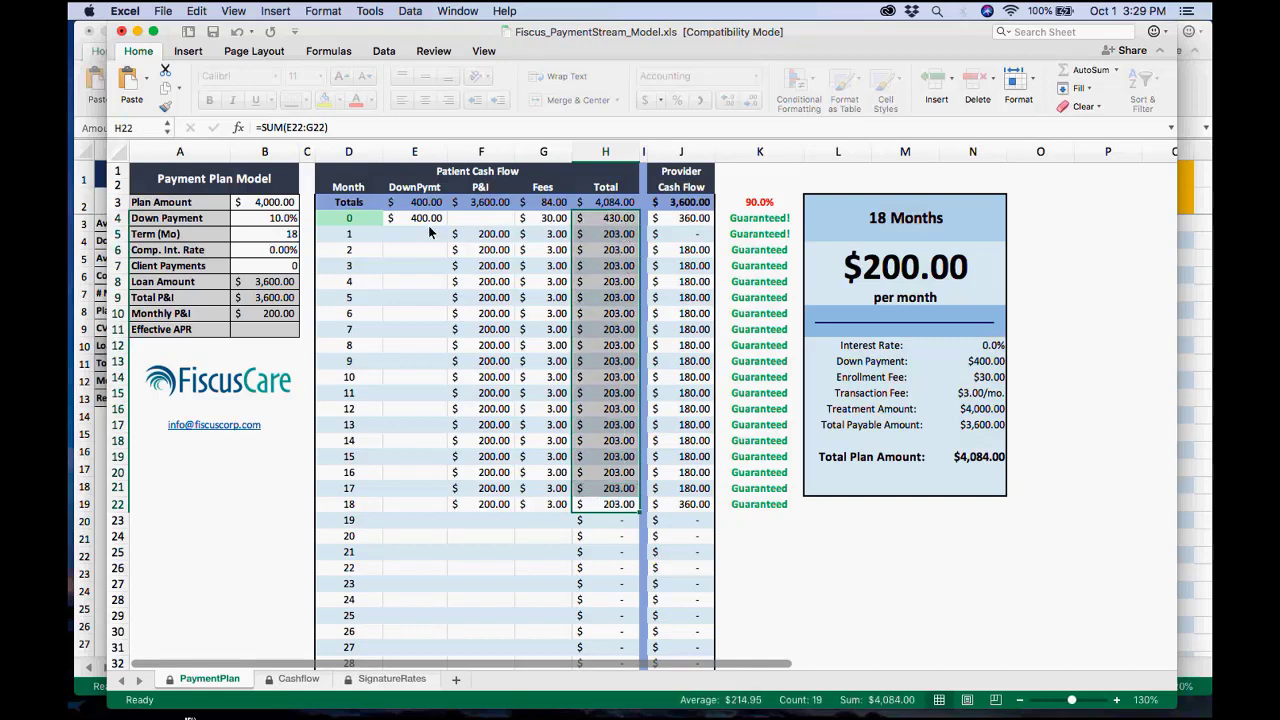
left_click(600, 204)
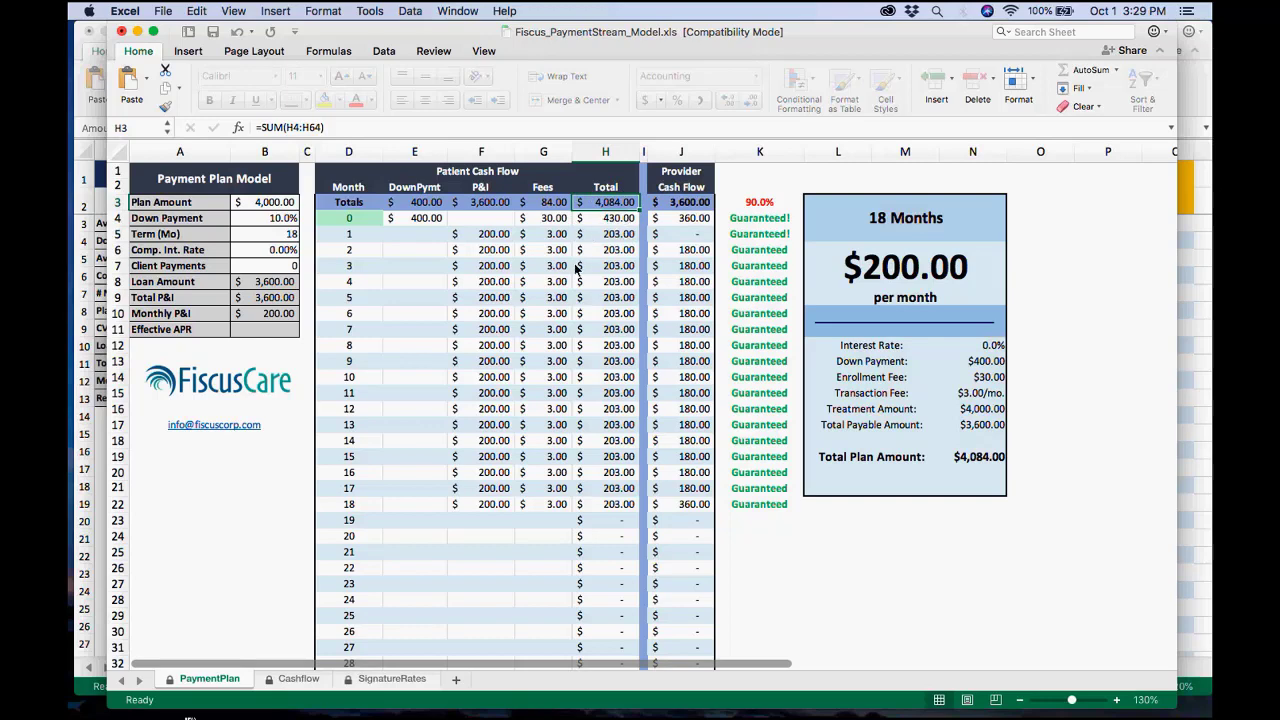
left_click(695, 152)
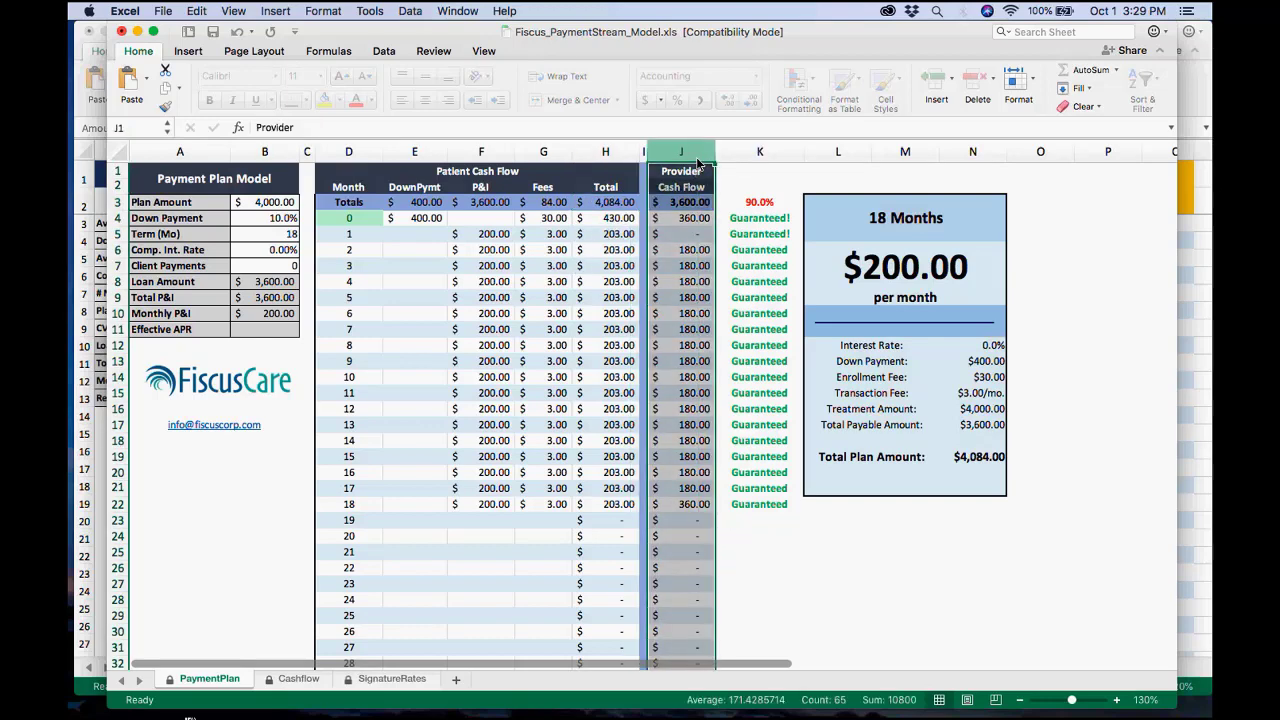
left_click(348, 222)
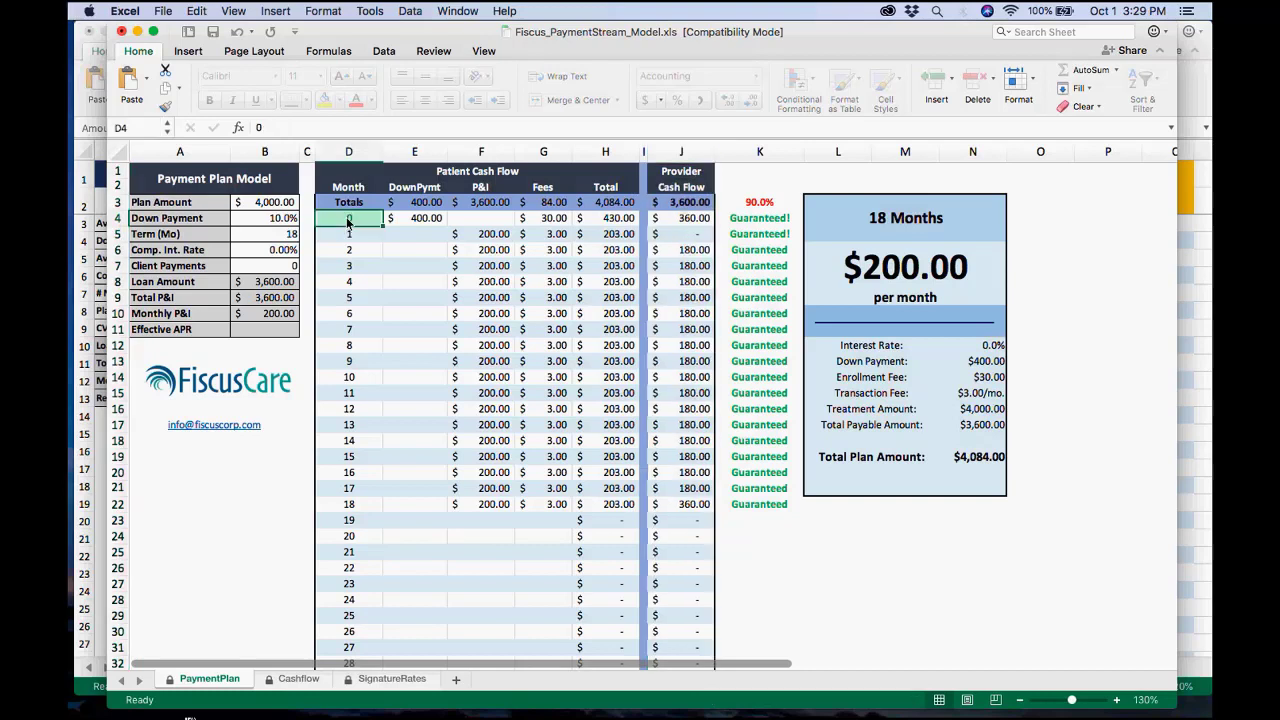
left_click(423, 221)
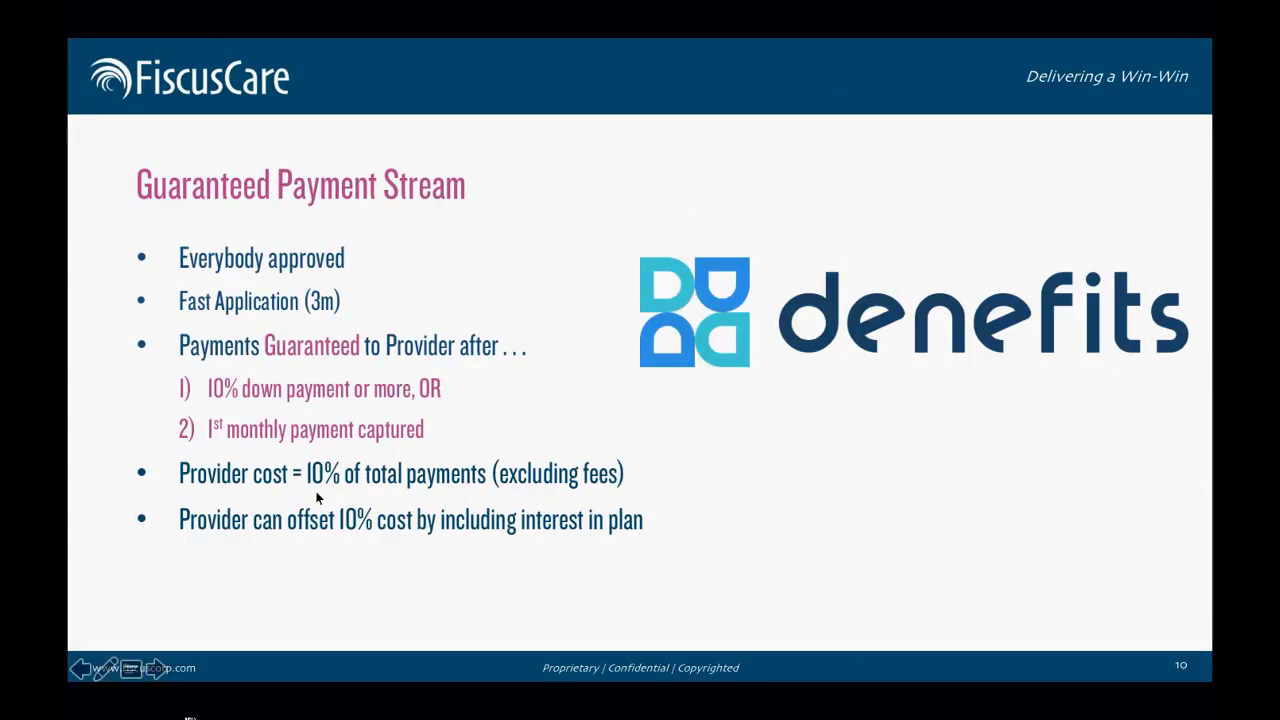
key("ctrl+Left")
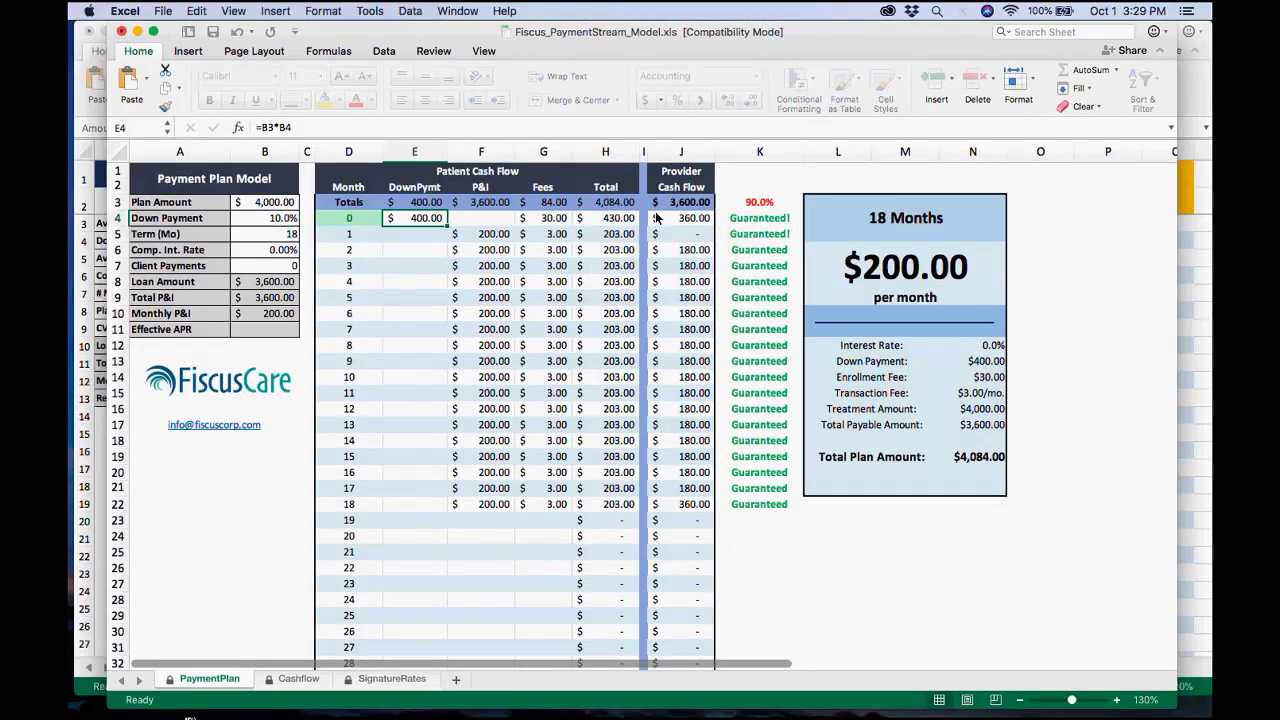
left_click(670, 221)
left_click(426, 220)
left_click(686, 217)
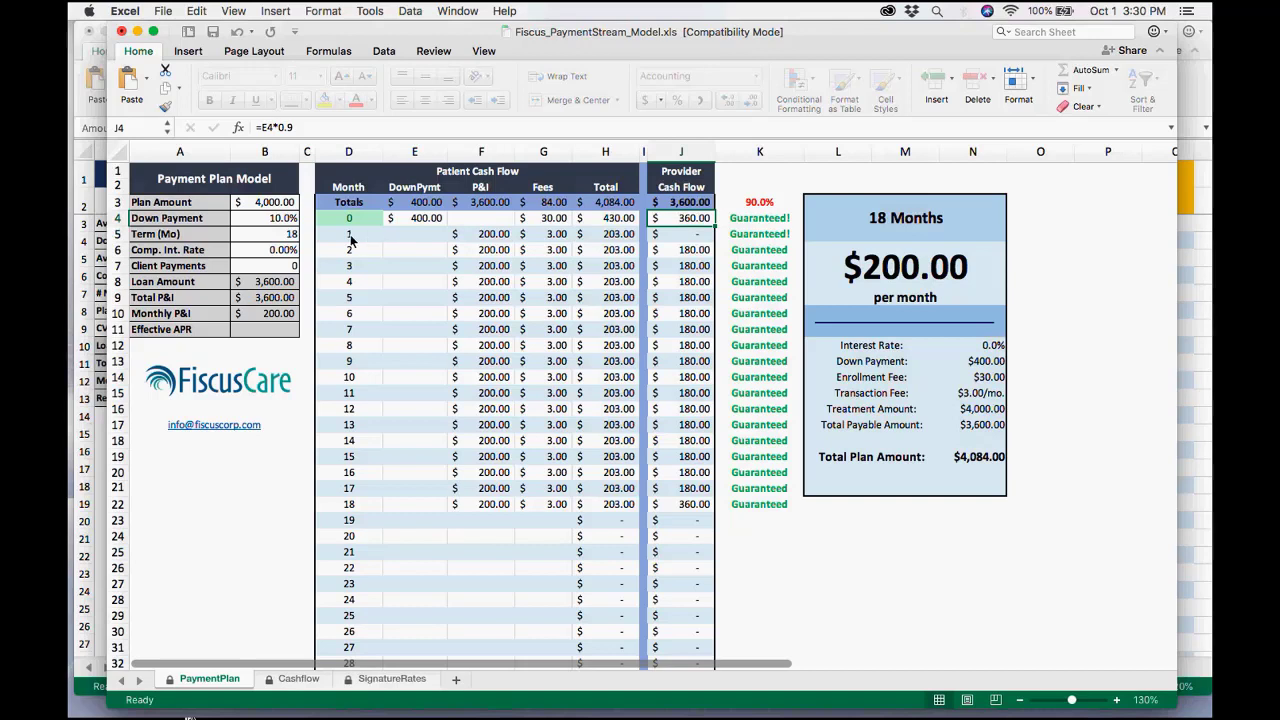
left_click_drag(355, 237, 609, 236)
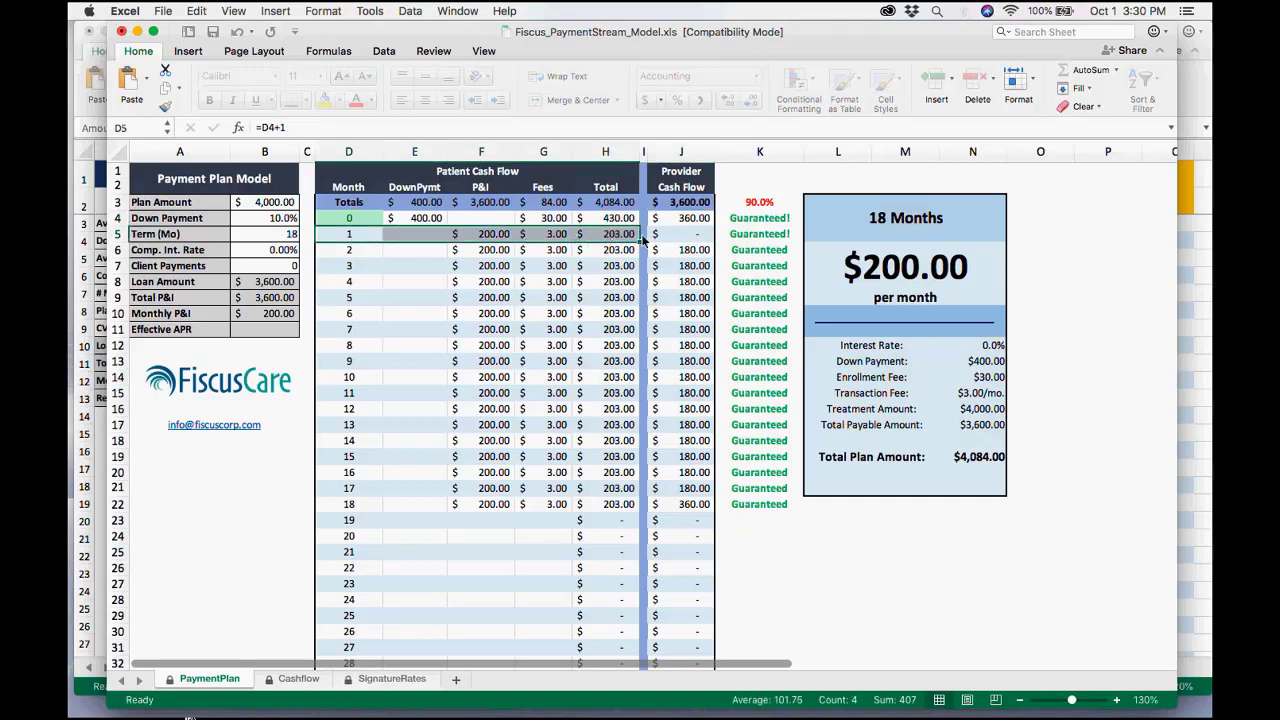
left_click(692, 230)
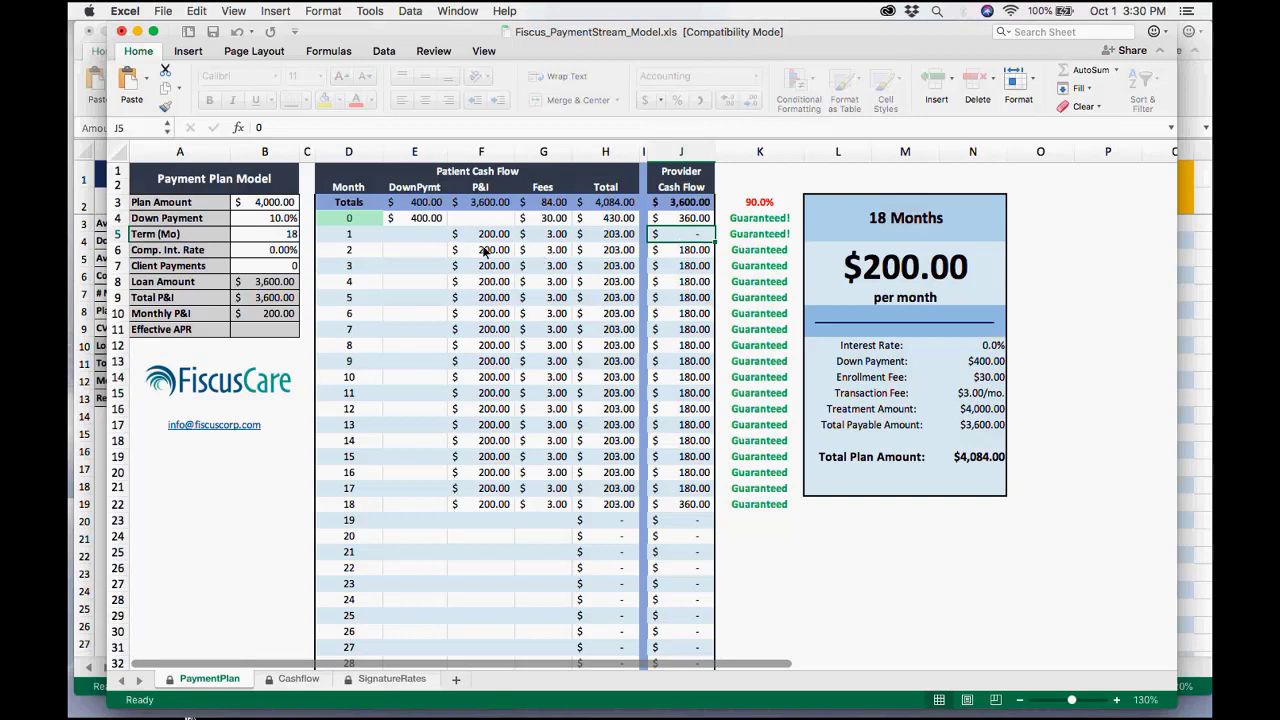
left_click_drag(376, 252, 496, 244)
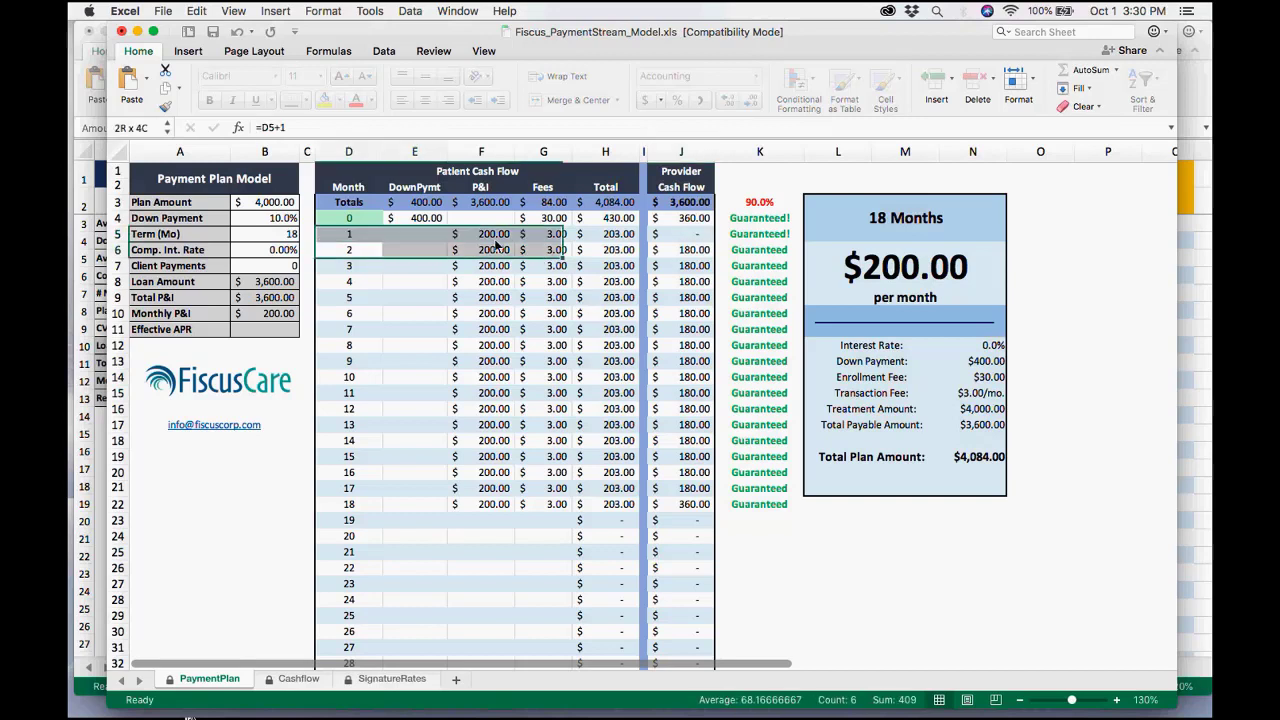
left_click(689, 250)
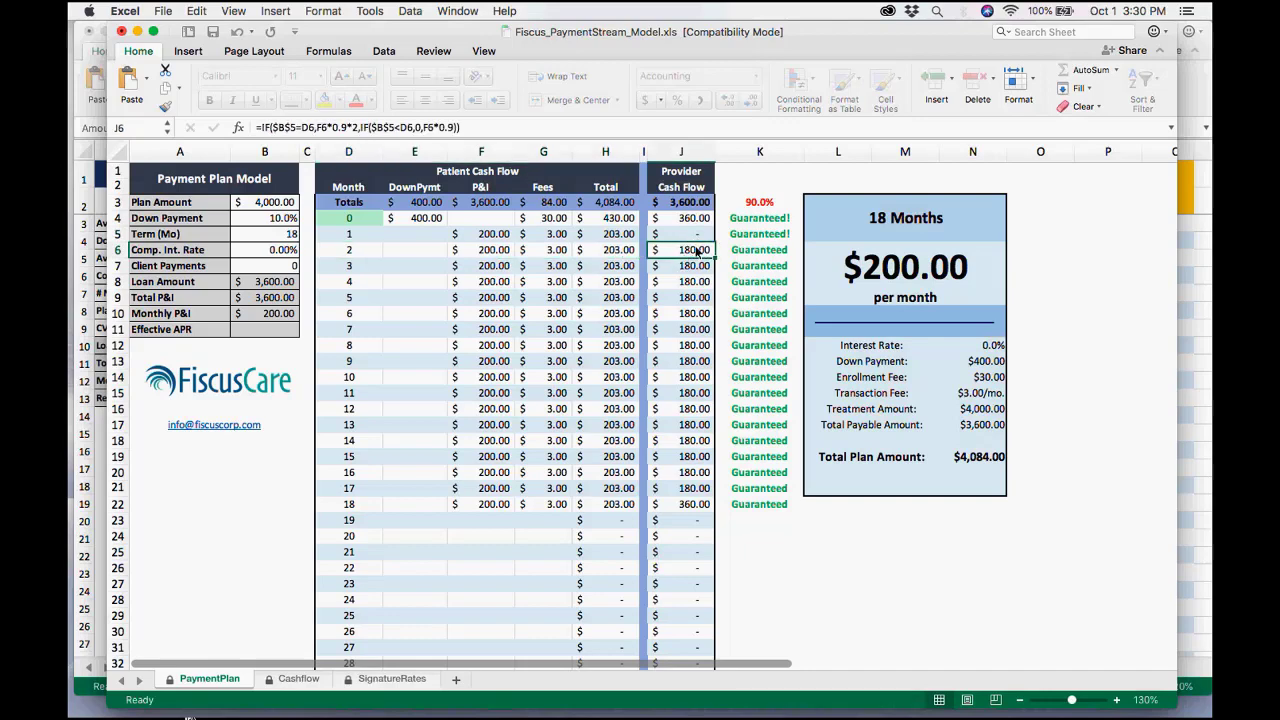
left_click(492, 254)
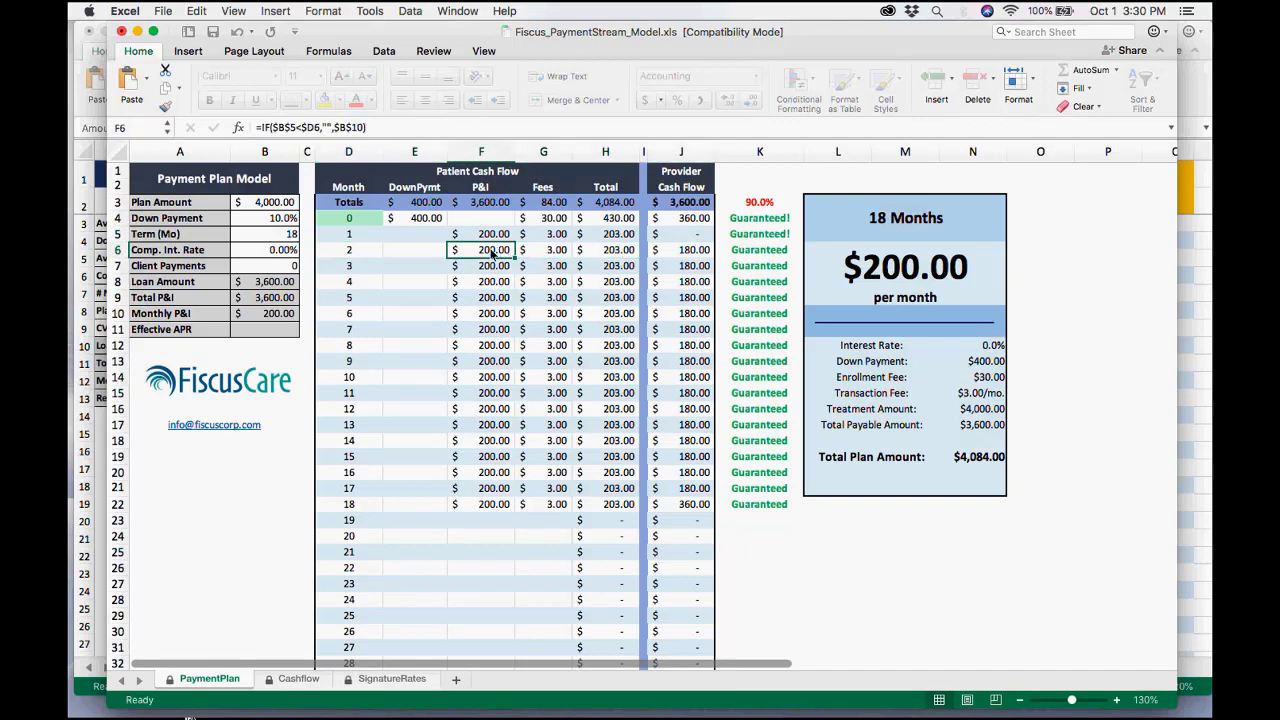
left_click(695, 257)
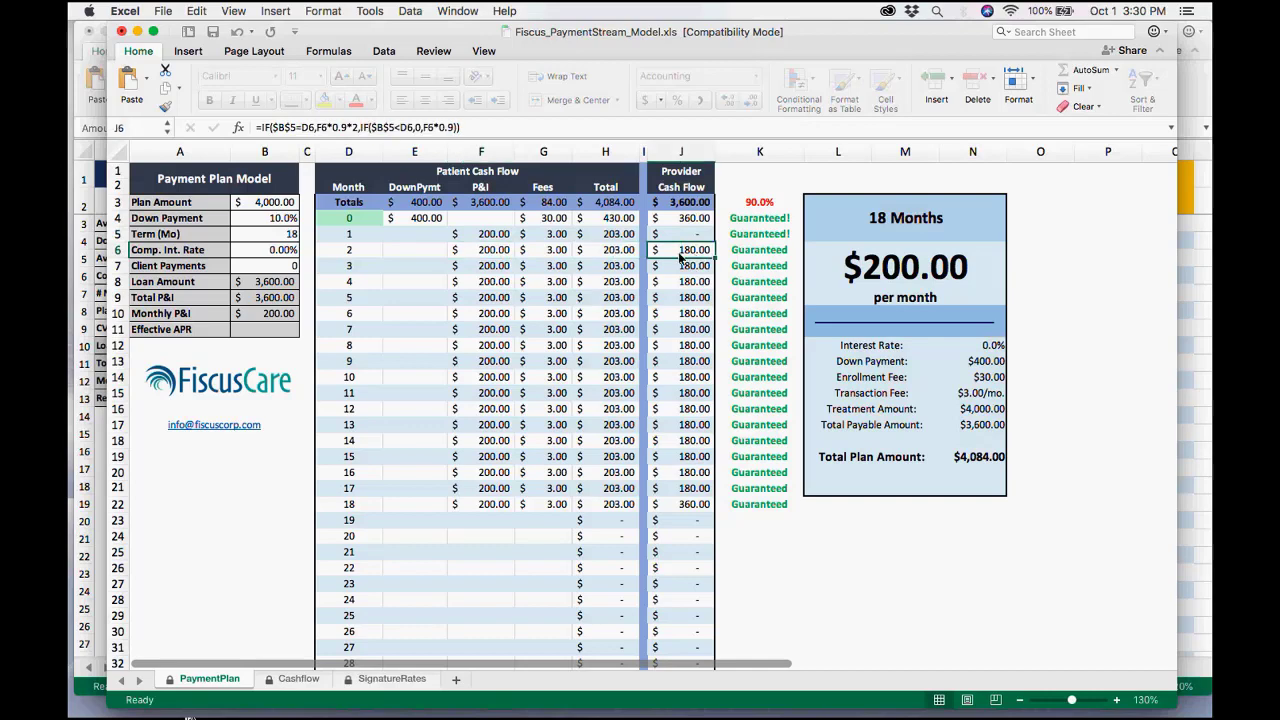
key("Down")
key("Down")
key("Down")
key("Down")
key("Down")
key("Down")
key("Down")
key("Down")
key("Down")
key("Down")
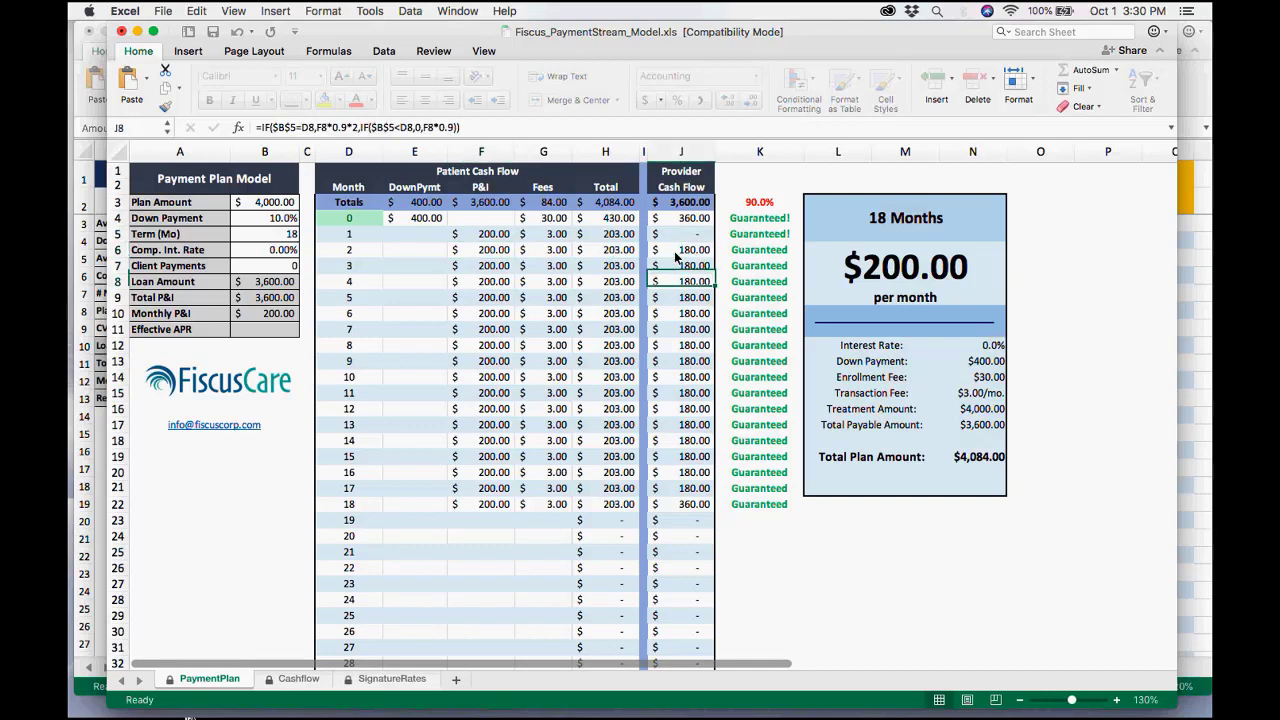
key("Down")
key("Down")
key("Down")
key("Down")
key("Down")
key("Down")
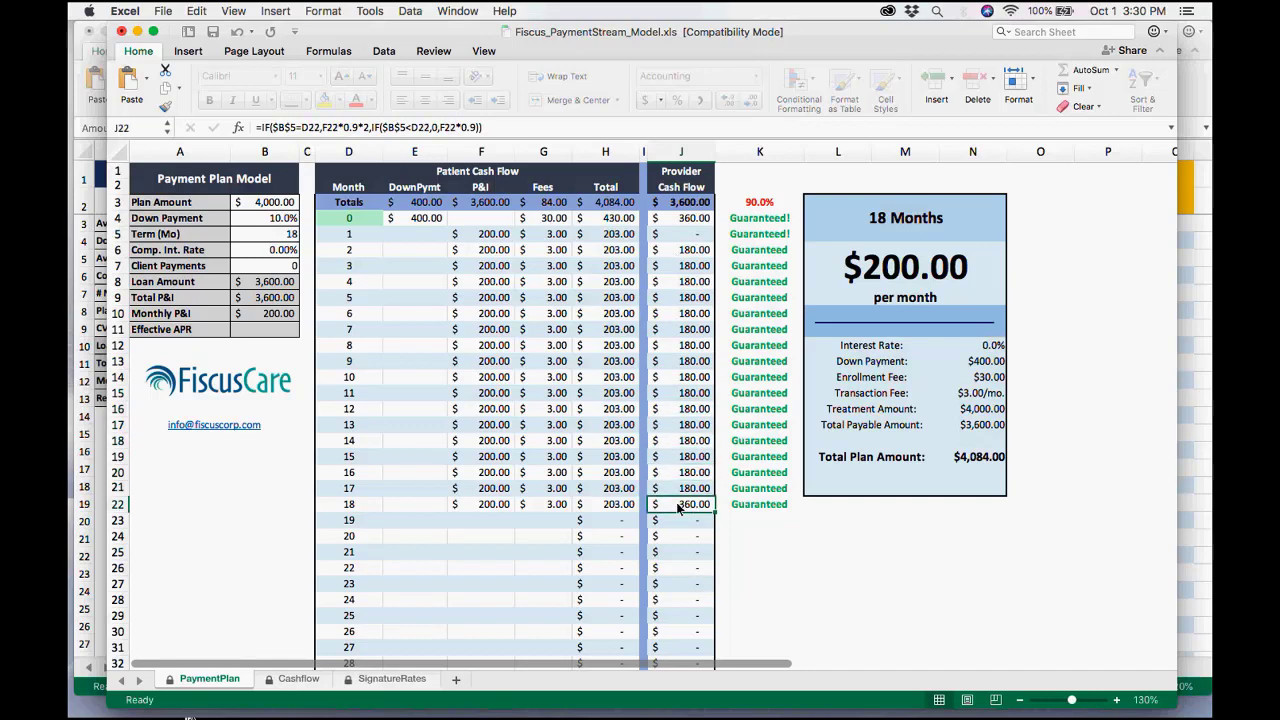
left_click(688, 236)
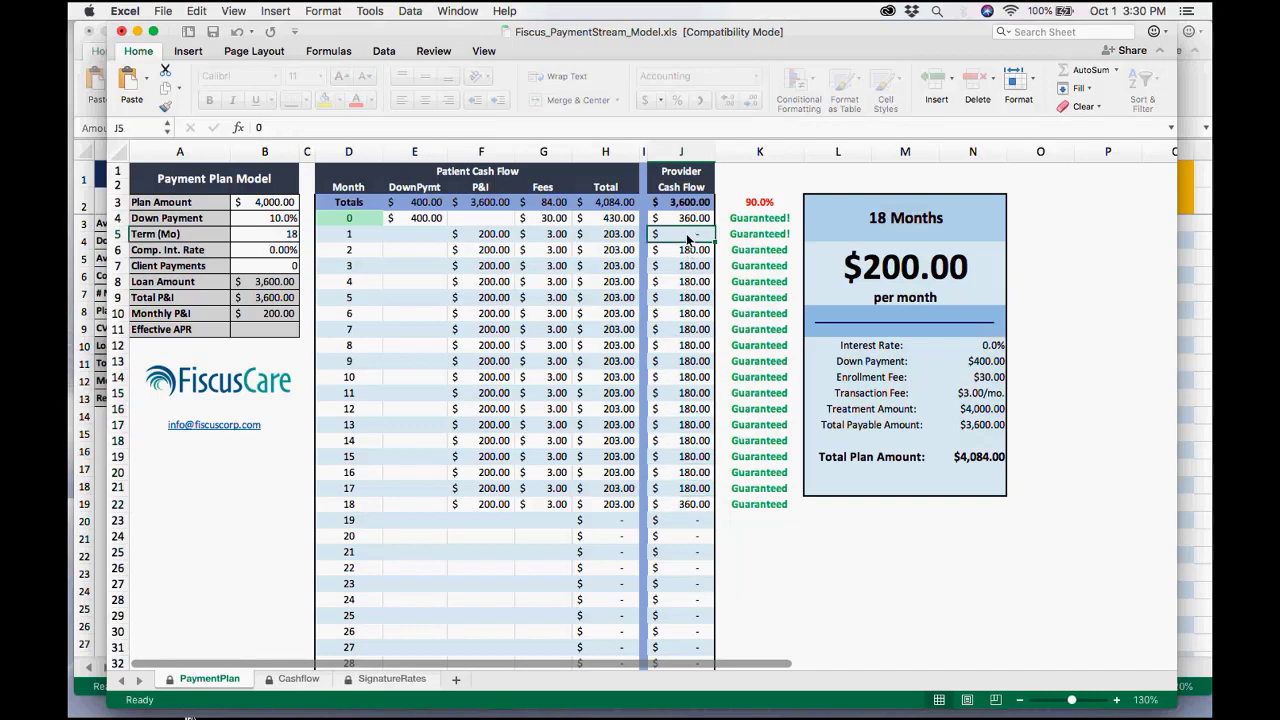
left_click(681, 506)
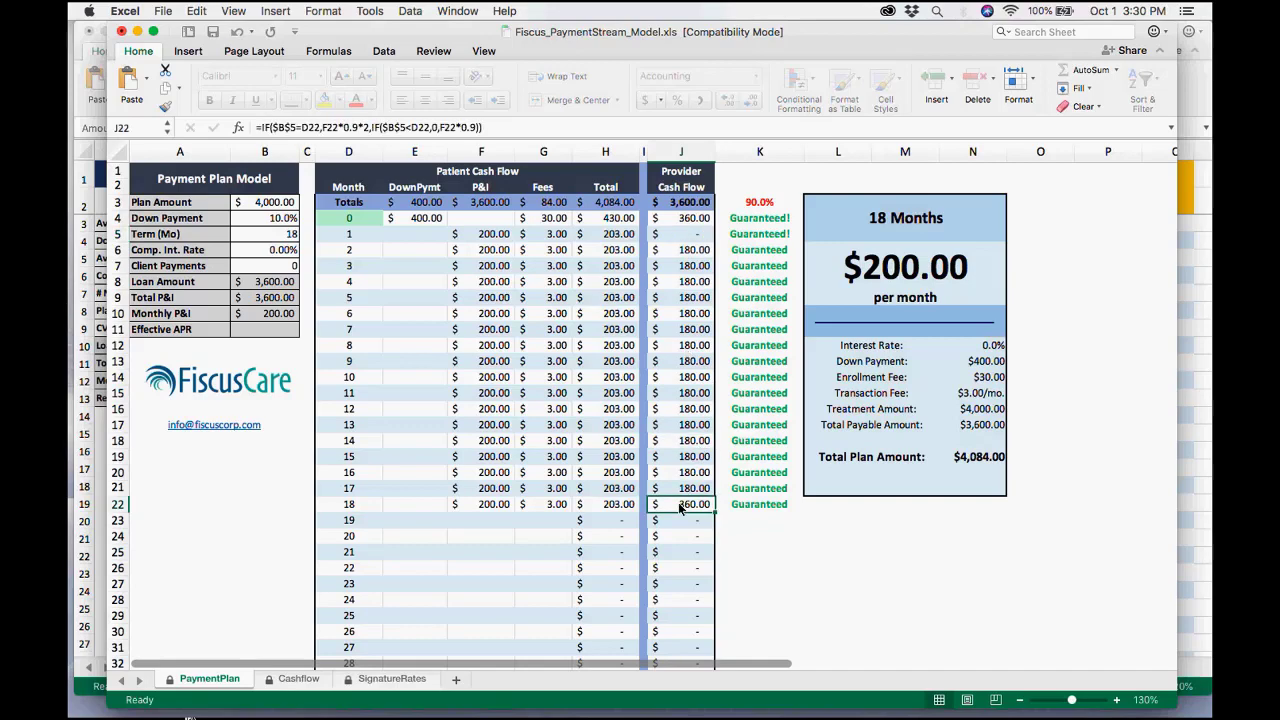
left_click_drag(698, 510, 708, 228)
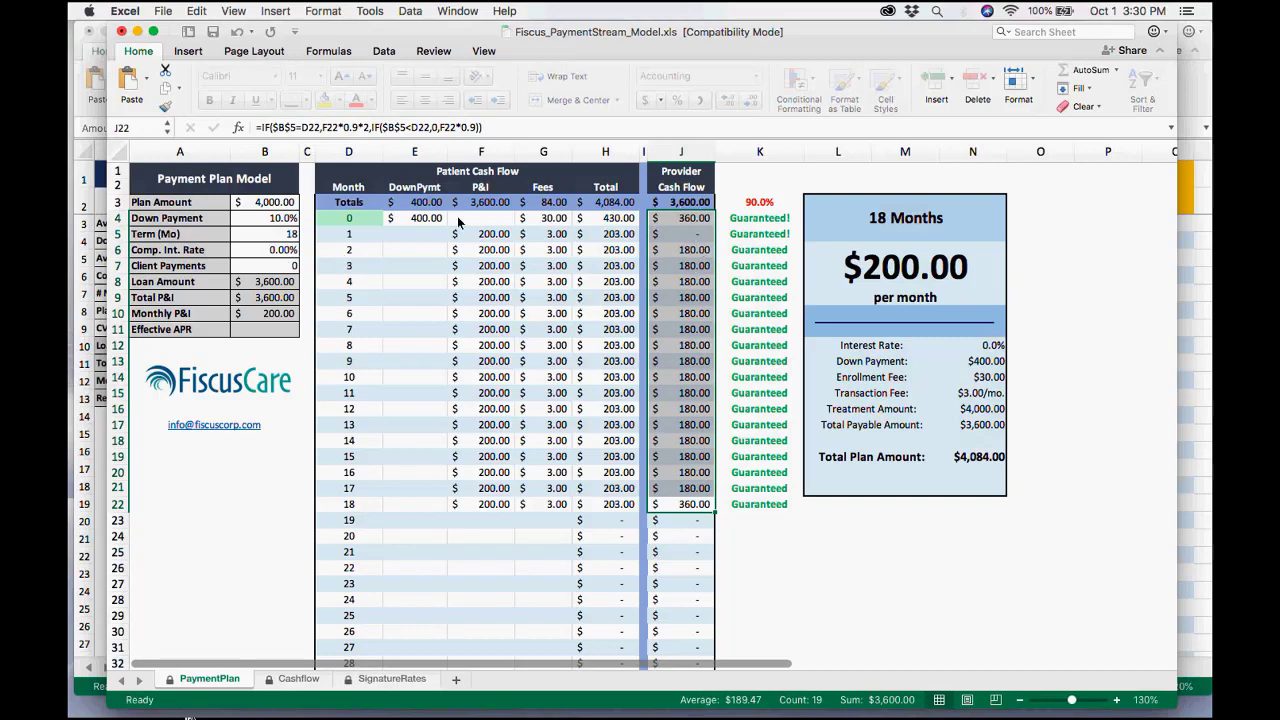
left_click(682, 205)
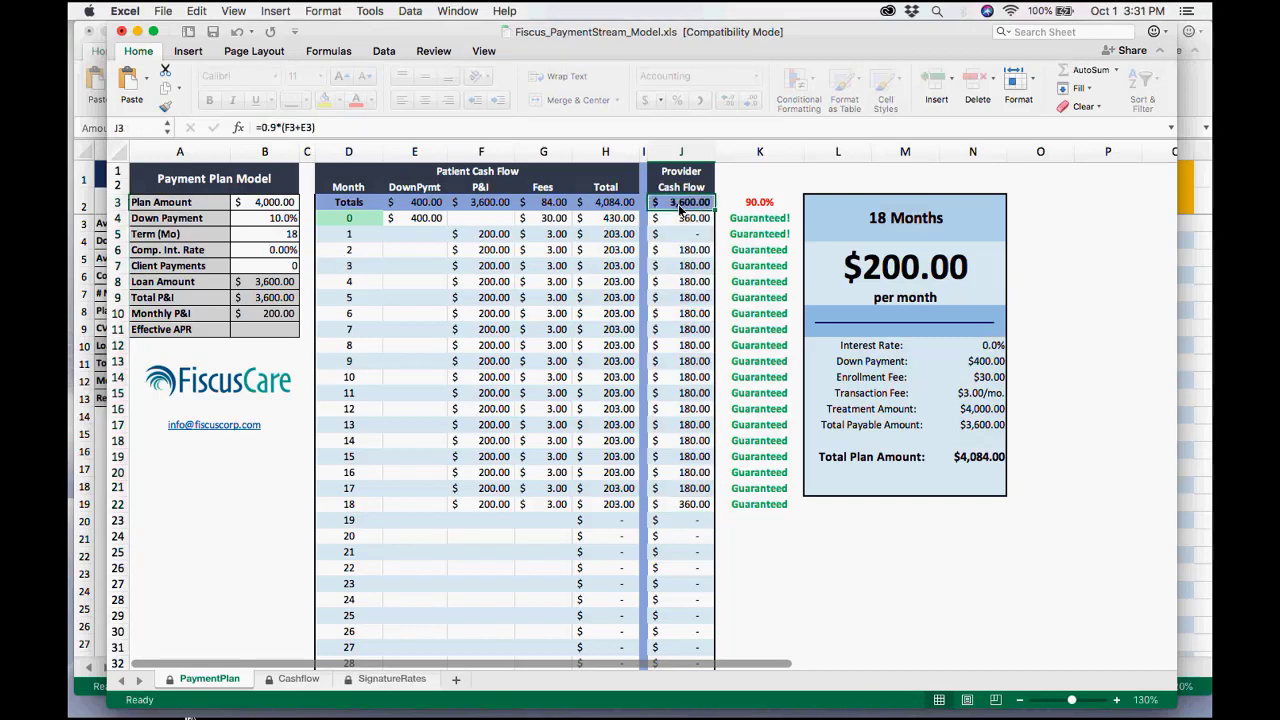
left_click(752, 207)
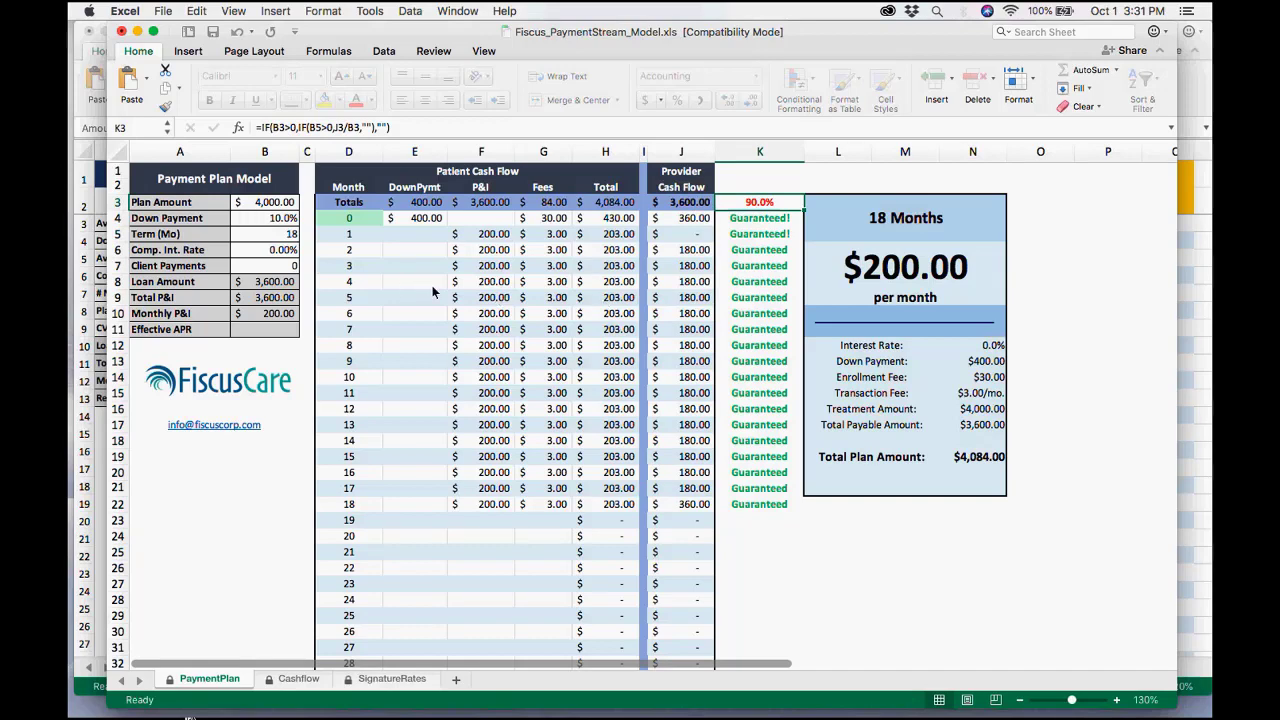
- Set Client Payments made to 18 and review the paid months' patient cash flow
left_click(266, 270)
type("18")
key("Return")
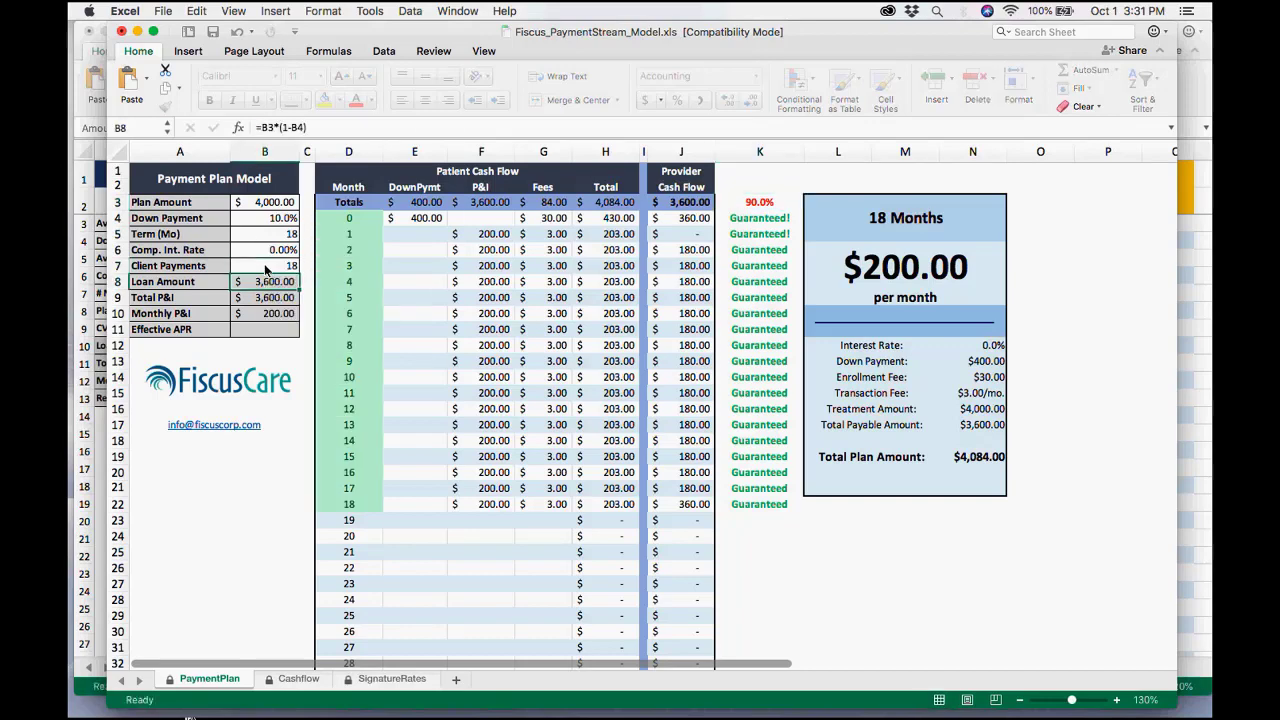
left_click_drag(345, 226, 611, 512)
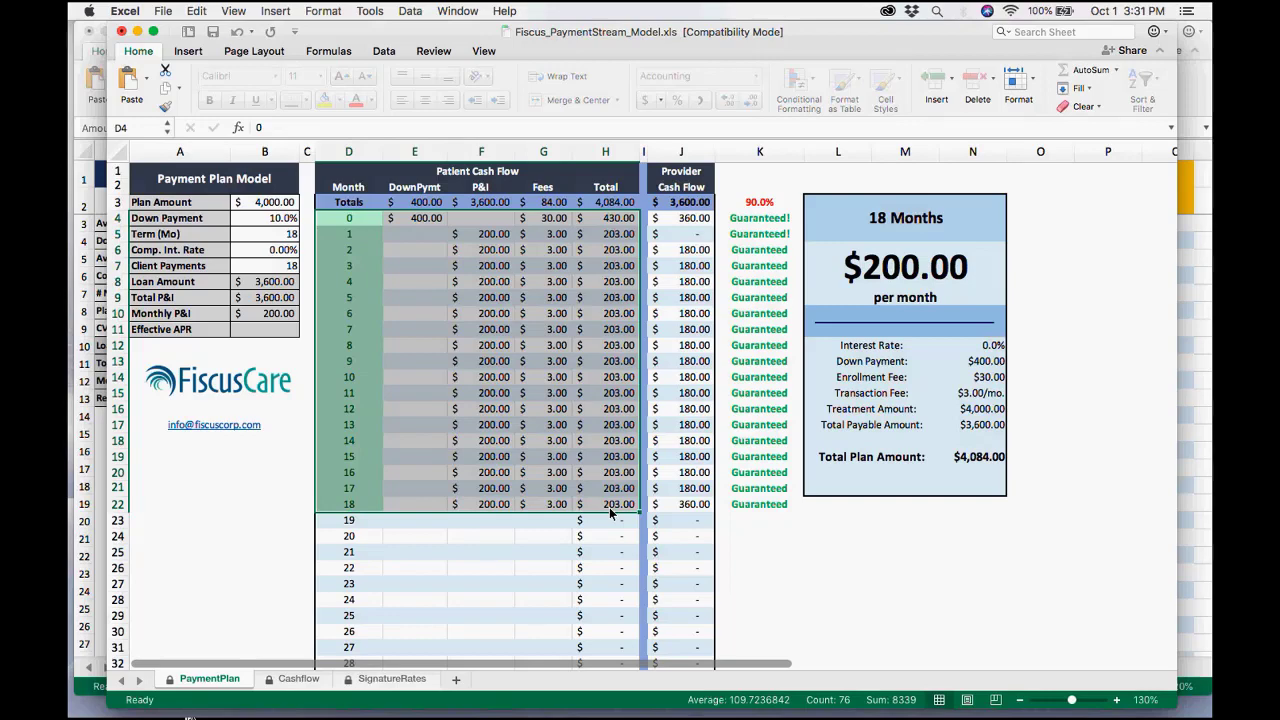
left_click(478, 334)
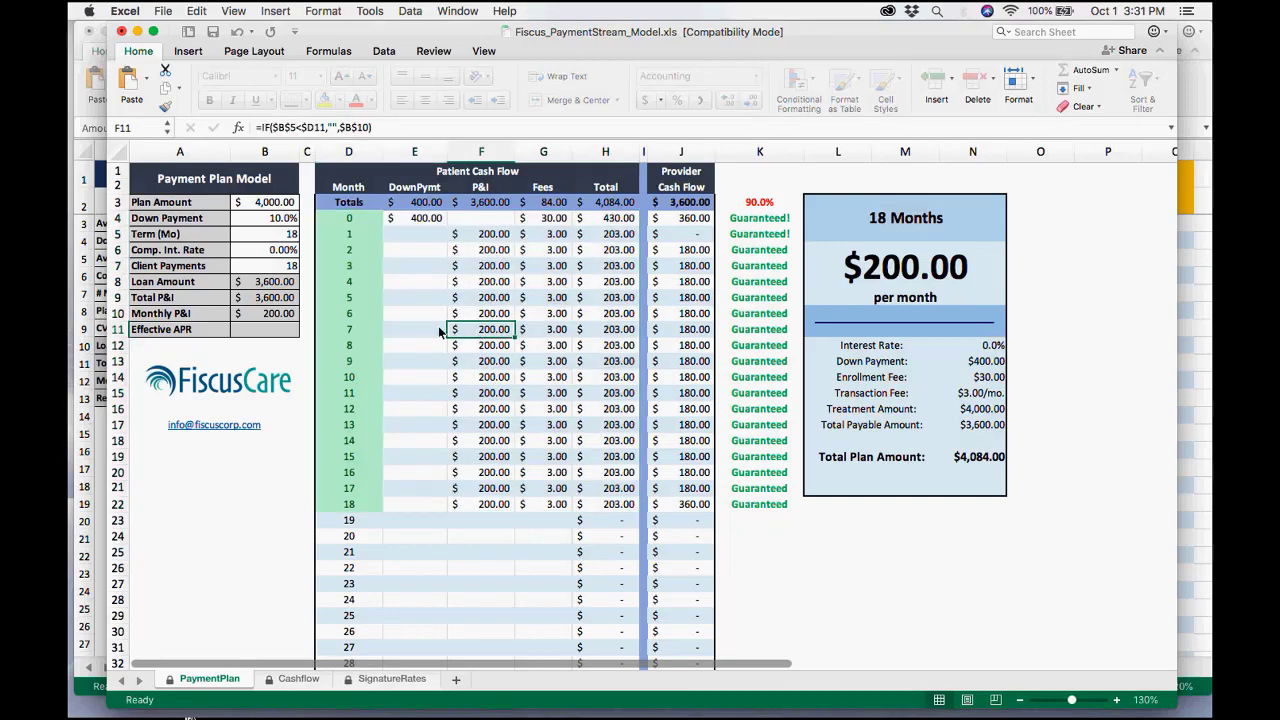
- Change Client Payments made to 7 and total the patient cash flow for months 0–7
left_click(283, 266)
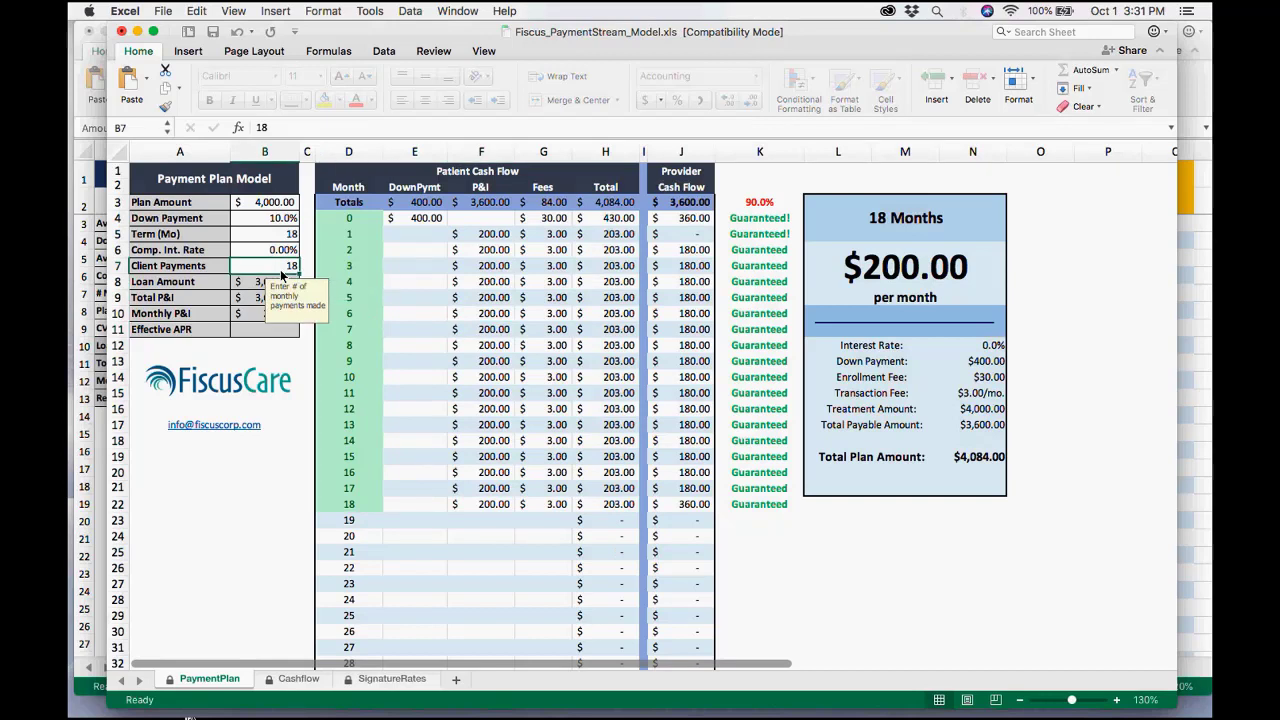
type("7")
key("Return")
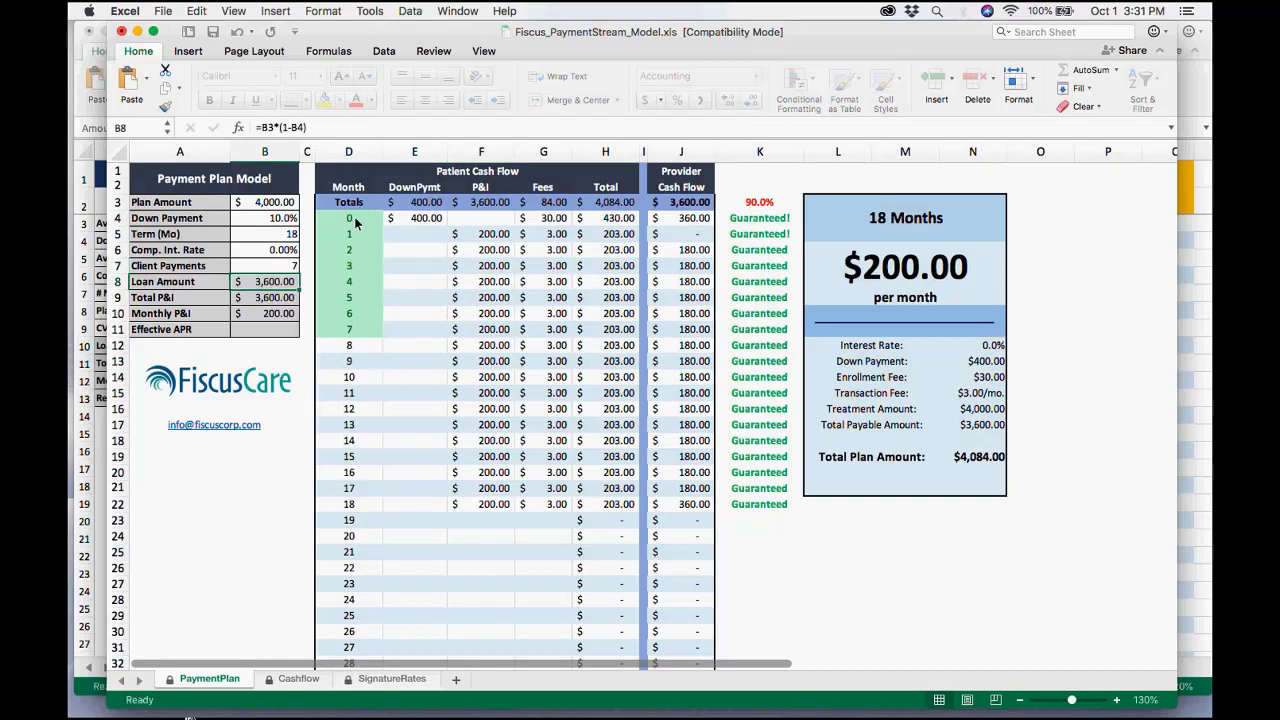
left_click_drag(355, 221, 603, 333)
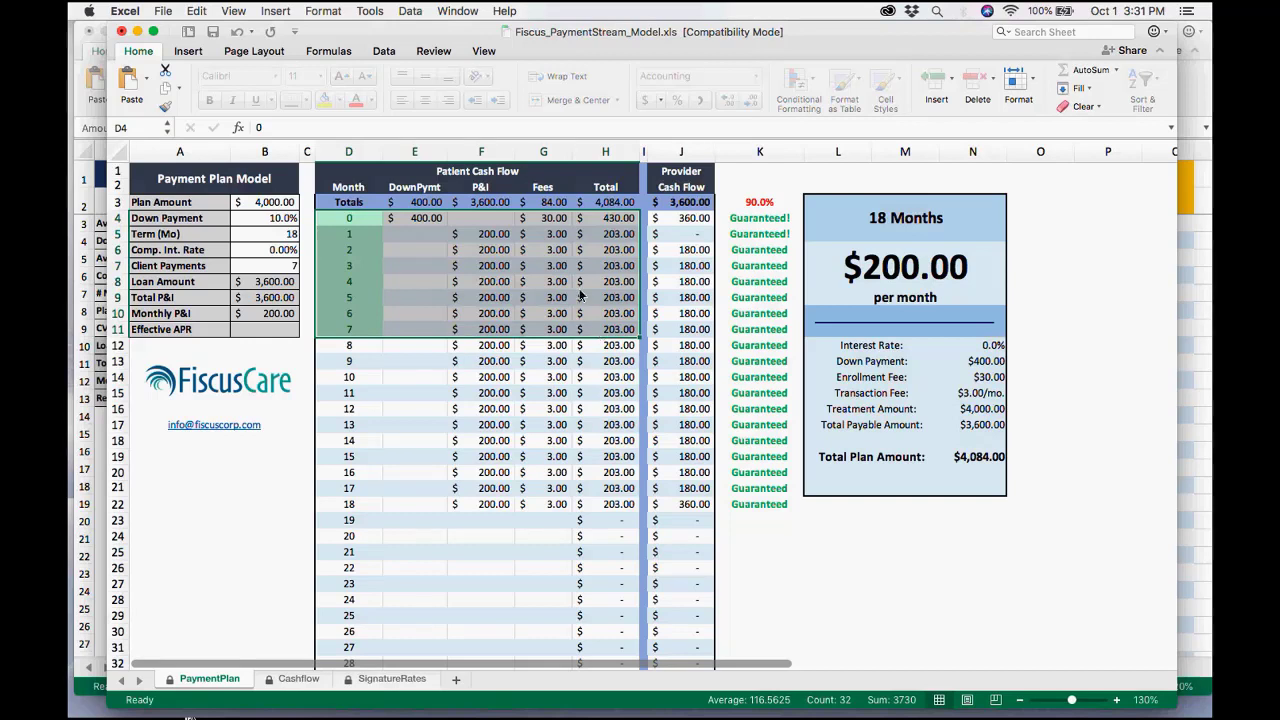
left_click(351, 224)
left_click_drag(351, 224, 612, 335)
- Review provider cash flow, Guaranteed statuses, and the provider total's share of the $4,000 plan
left_click_drag(690, 218, 729, 503)
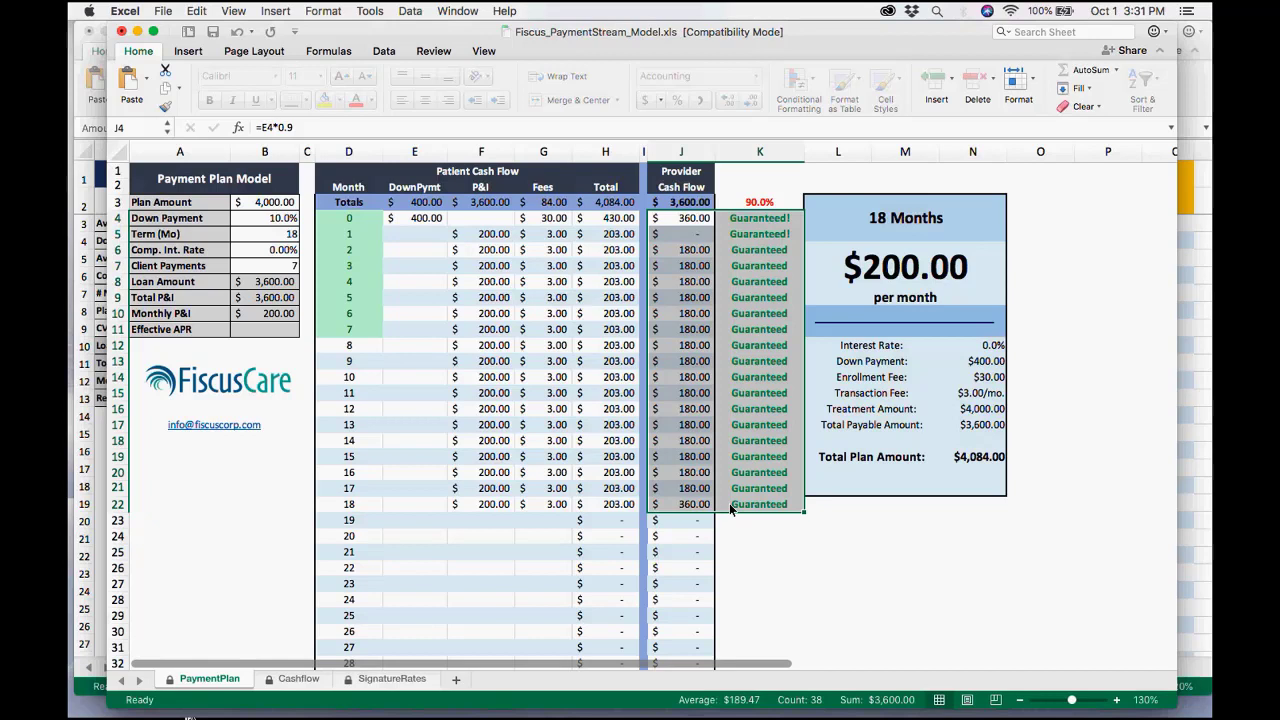
left_click(263, 226)
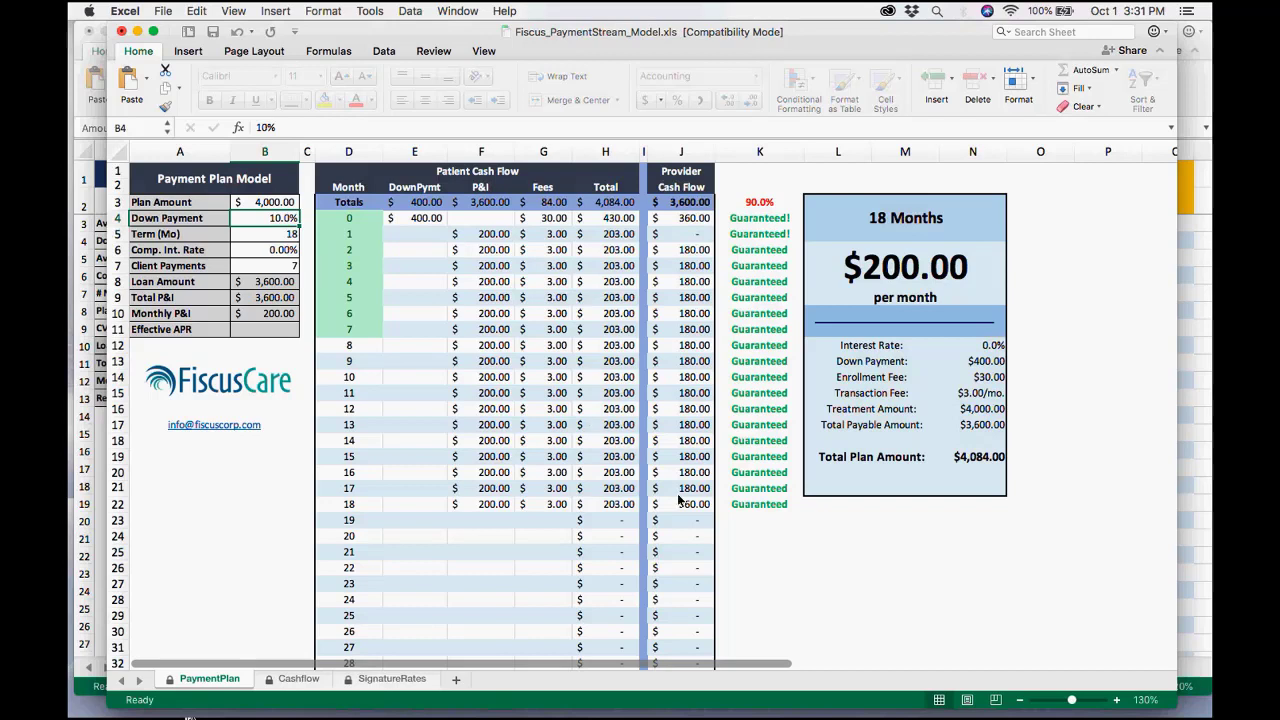
left_click_drag(685, 510, 762, 222)
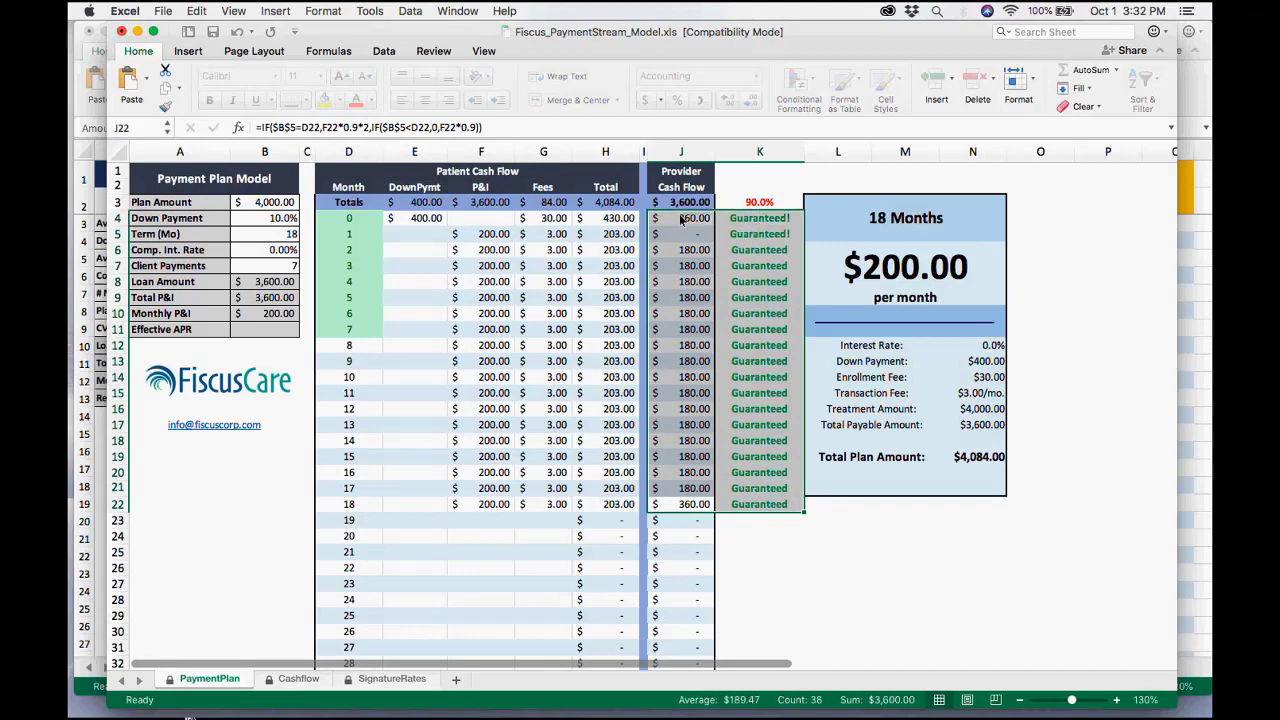
left_click_drag(684, 202, 737, 209)
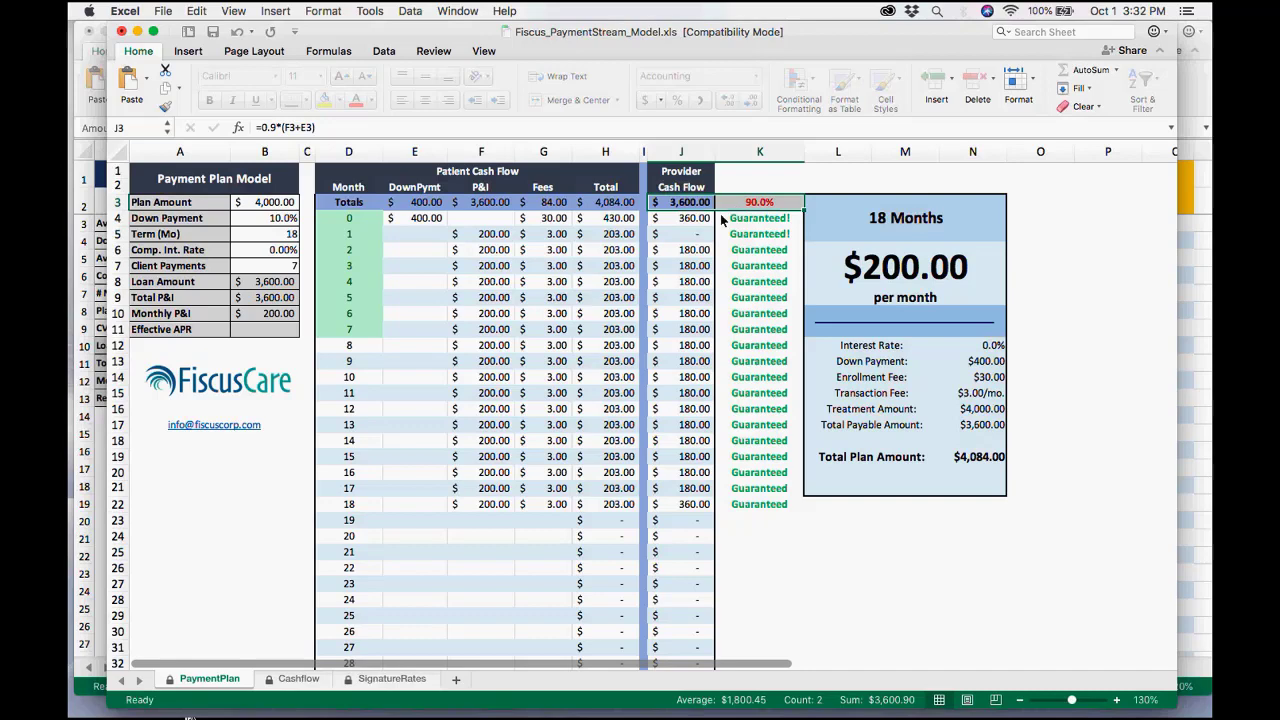
left_click(762, 202)
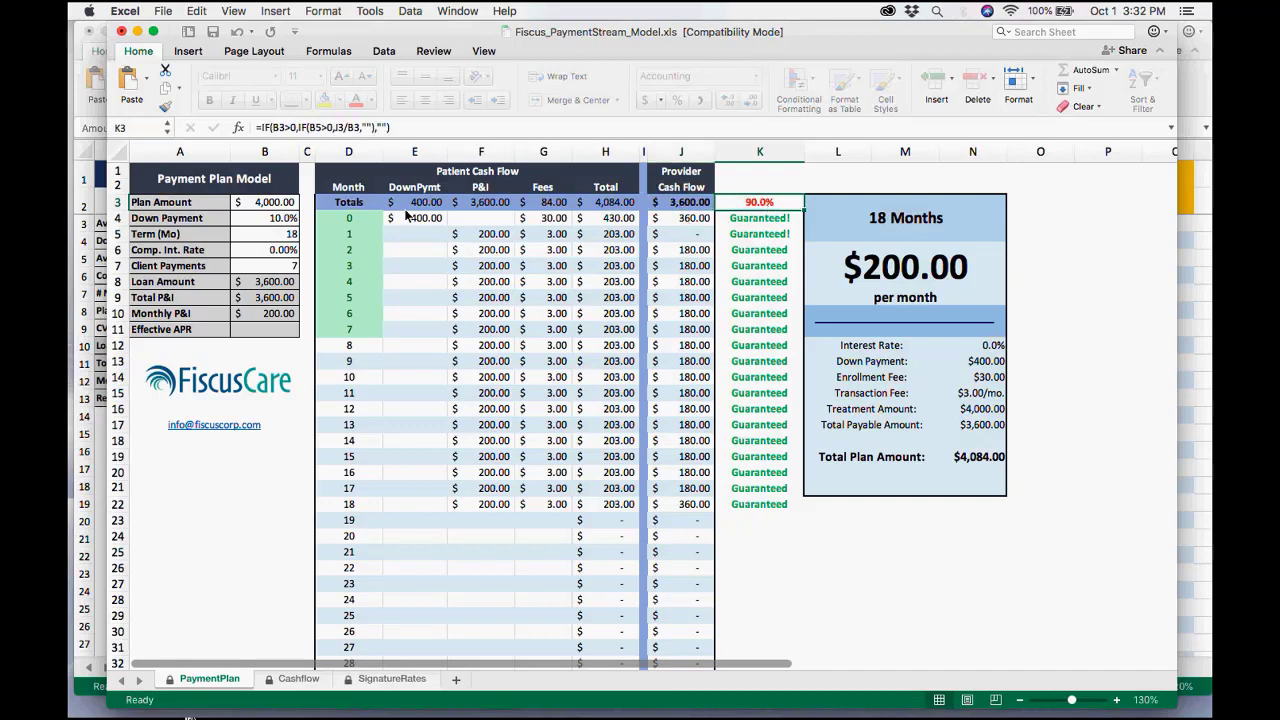
left_click(268, 204)
left_click_drag(672, 209, 734, 209)
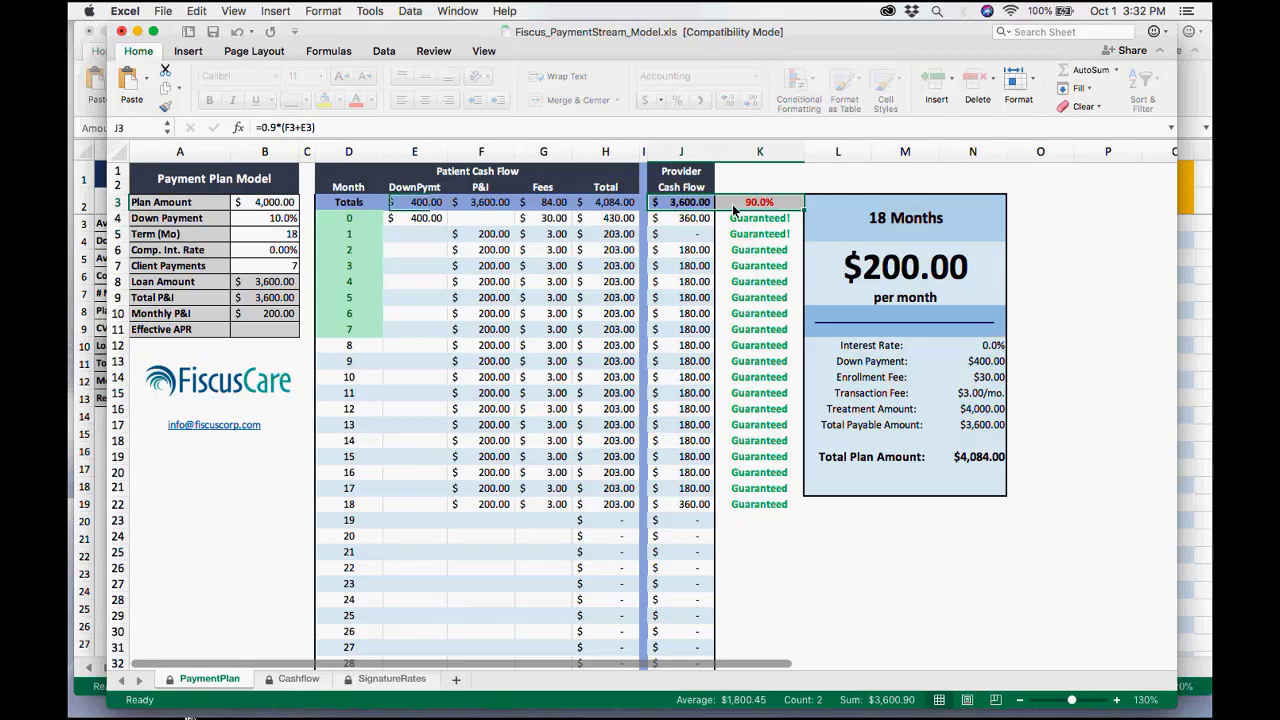
scroll(733, 208, "down", 1)
scroll(733, 208, "right", 3)
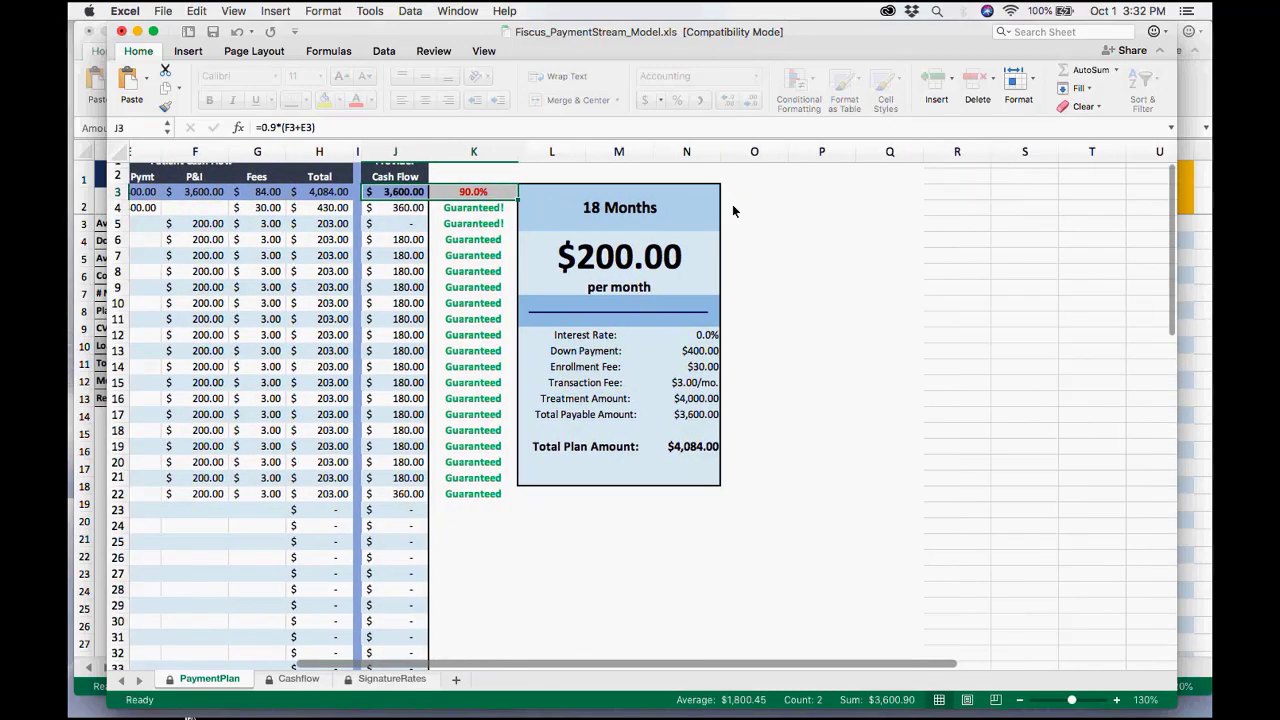
scroll(733, 208, "left", 3)
key("ctrl+Up")
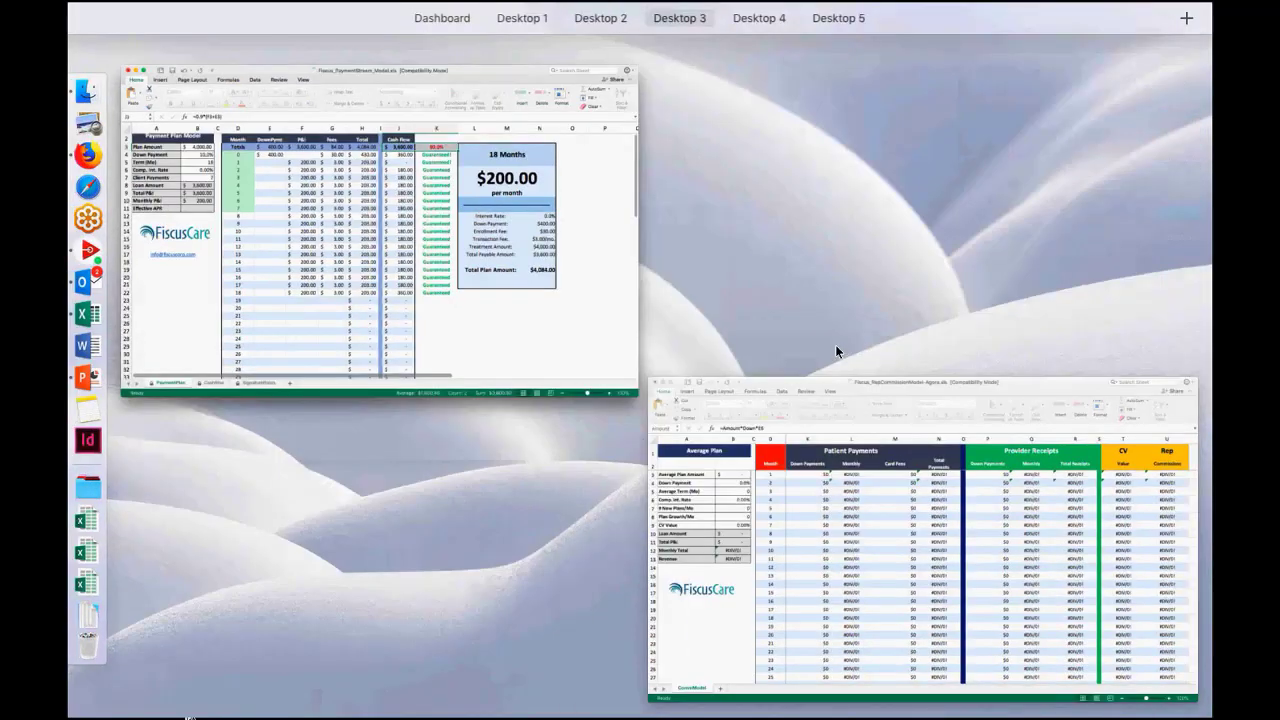
key("ctrl+Down")
key("ctrl+Right")
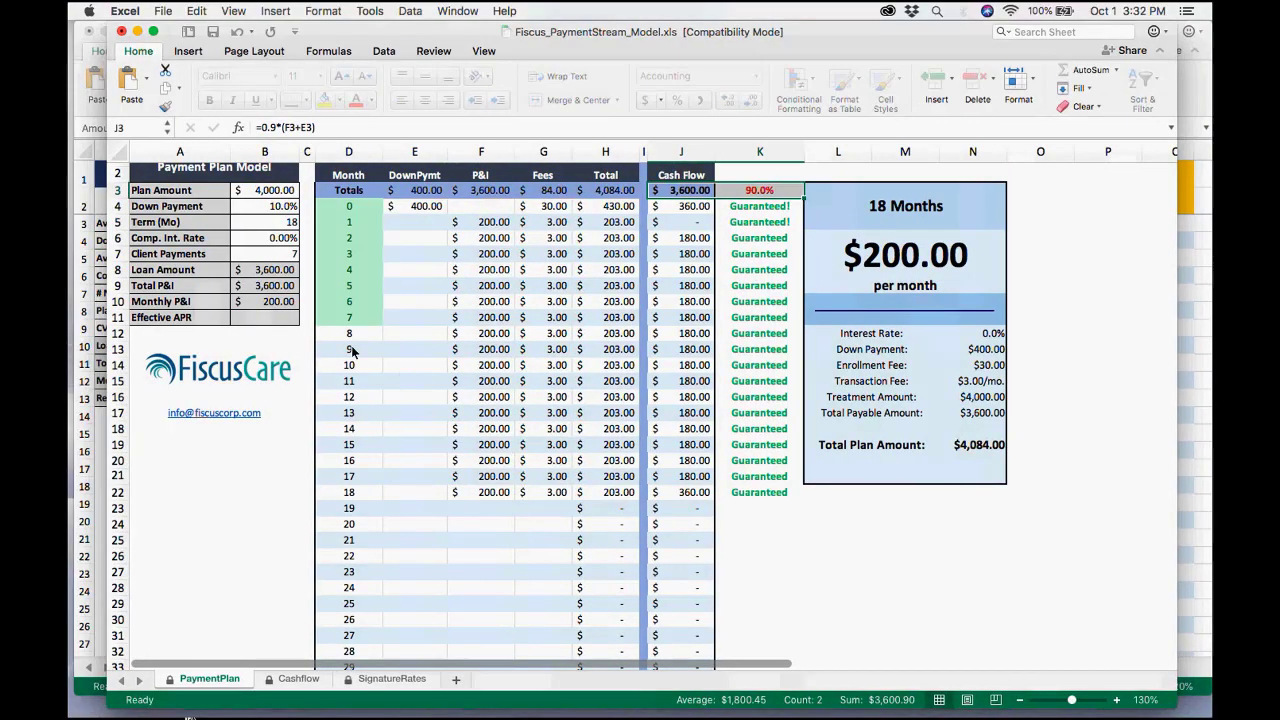
- Reset Client Payments made in B7 to 0
left_click(273, 255)
type("0")
key("Return")
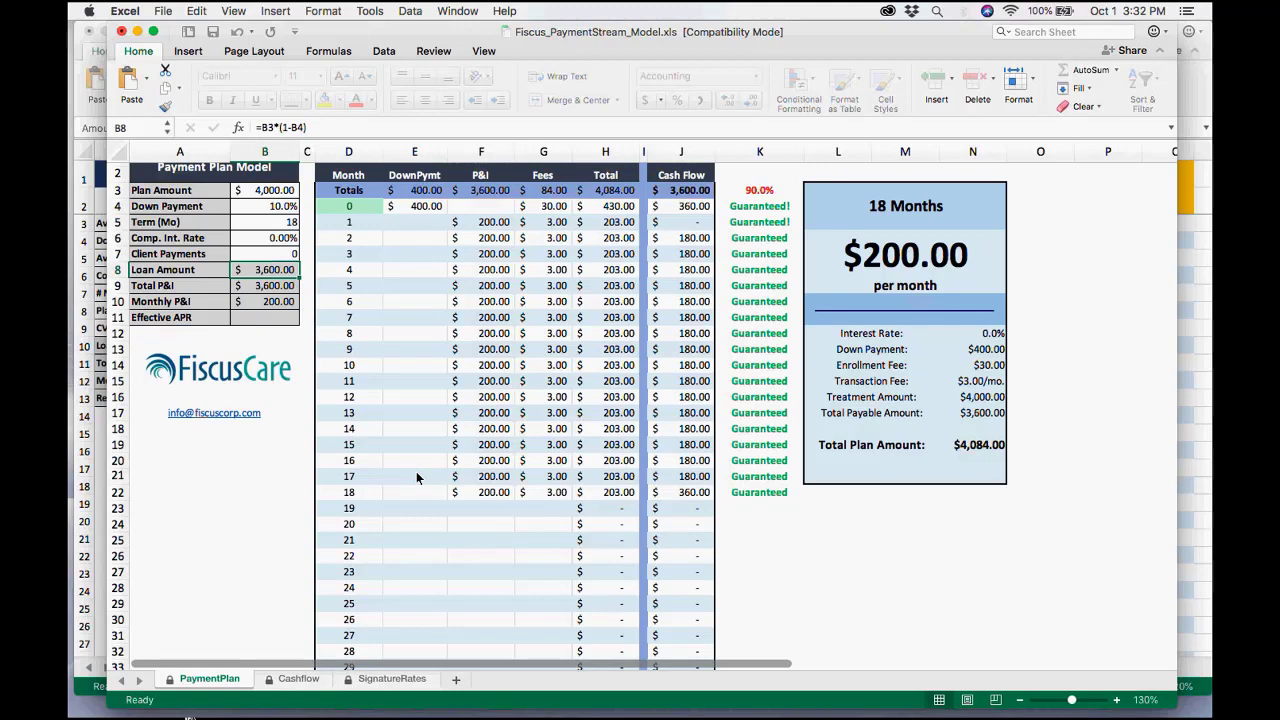
- Set the compound interest rate in B6 to 8%
left_click(272, 244)
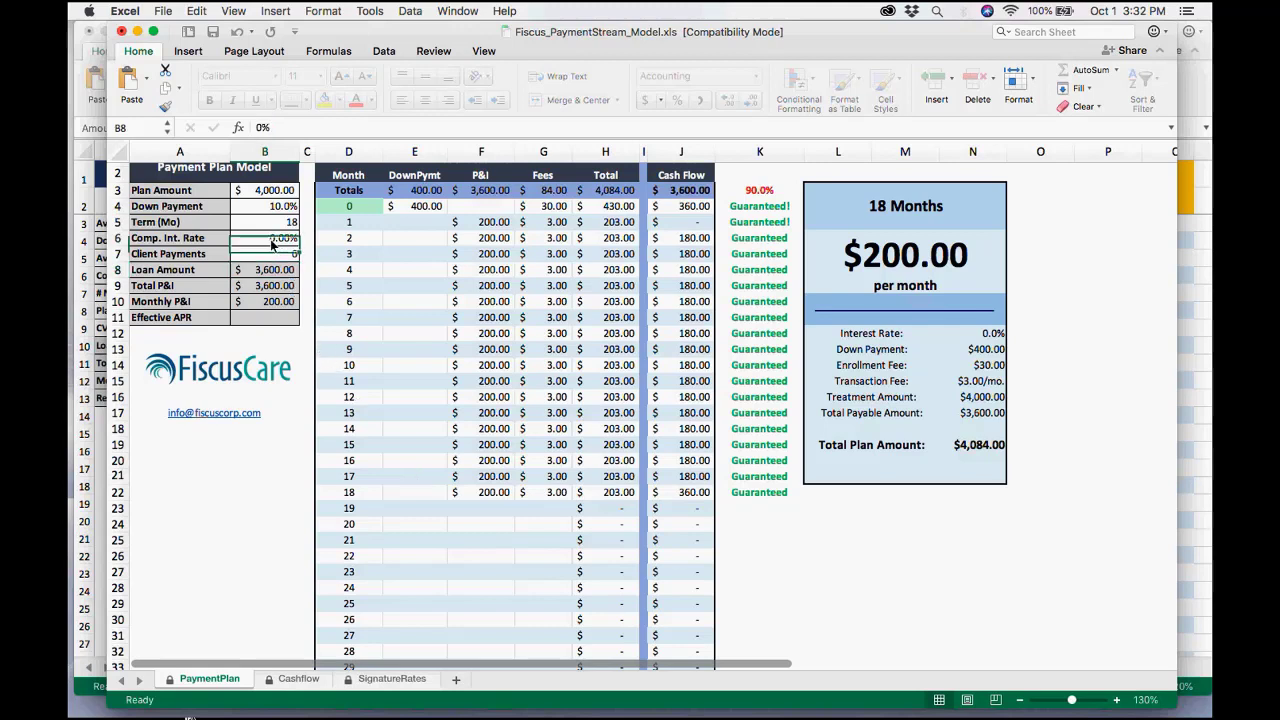
type("8")
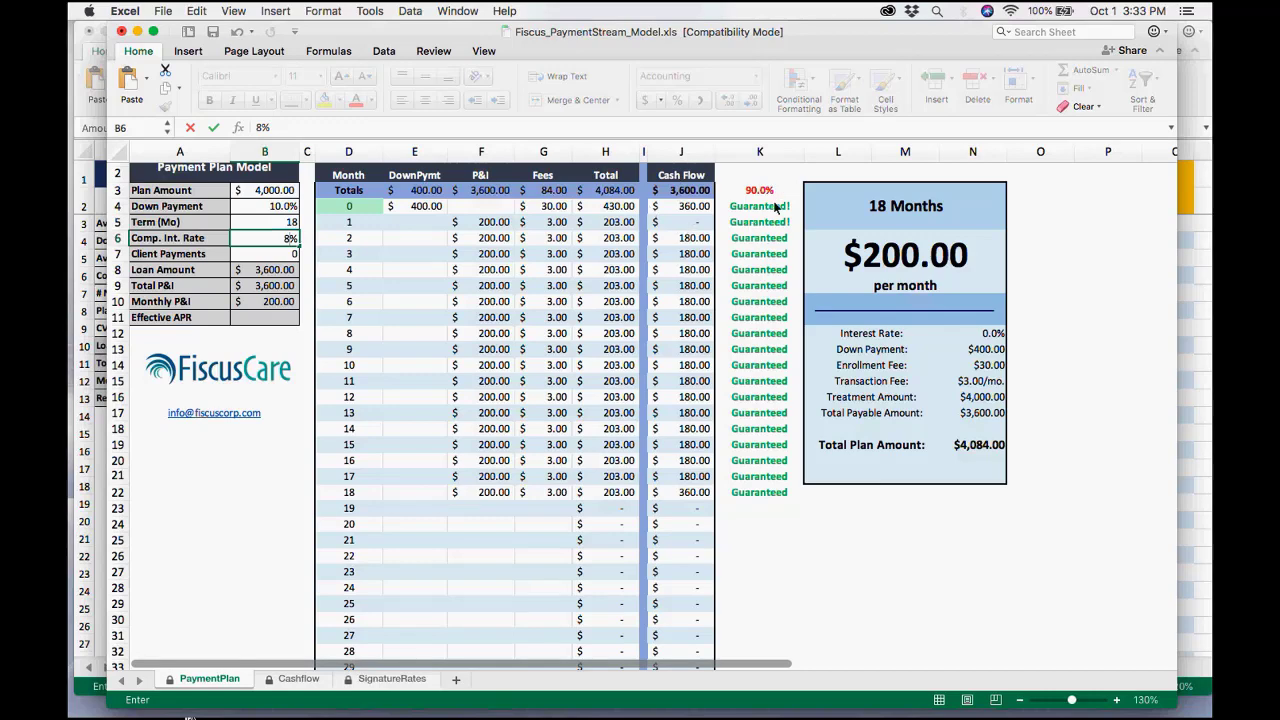
key("Return")
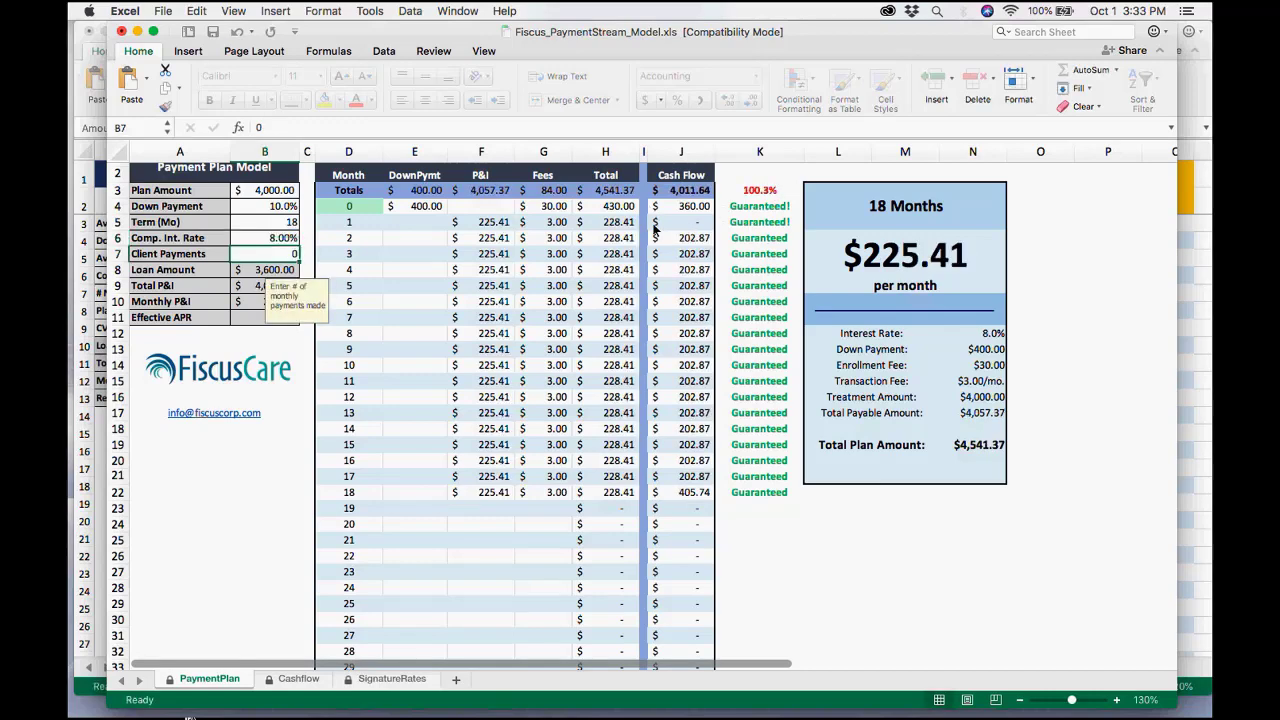
- Inspect the provider cash flow formulas and total, the P&I column, and all months' provider payouts
left_click(748, 196)
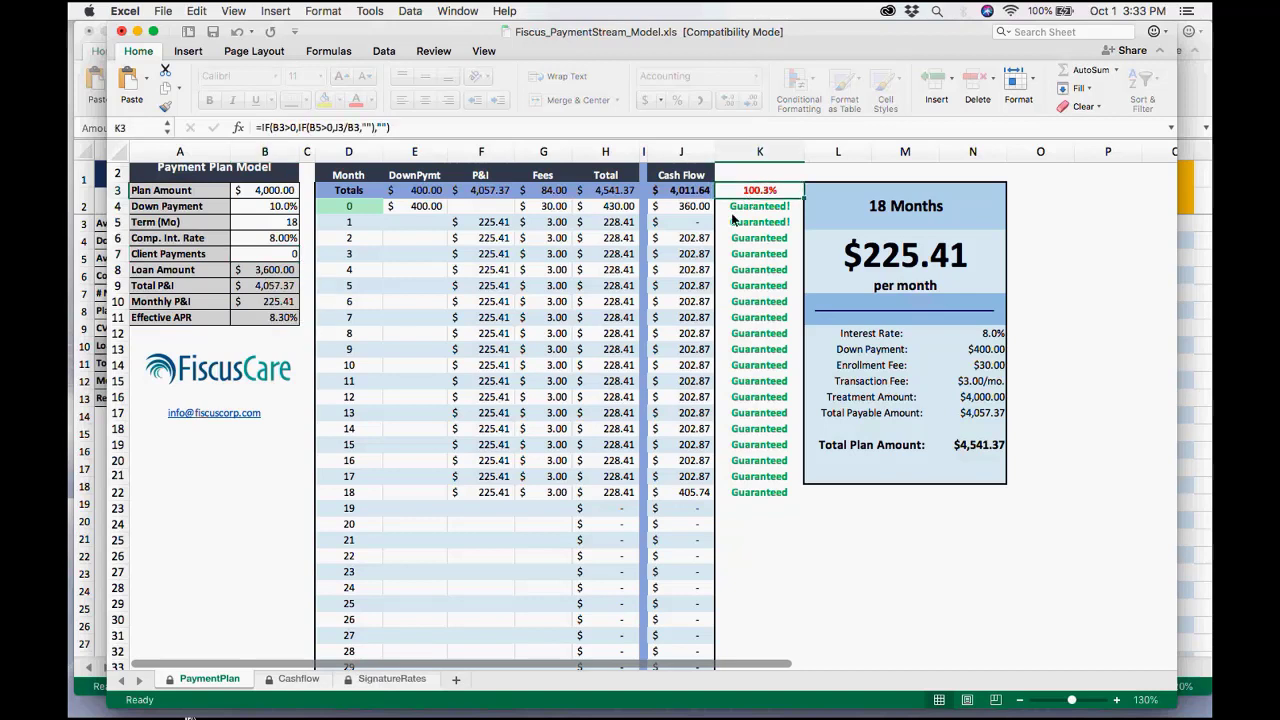
left_click(695, 208)
left_click(683, 192)
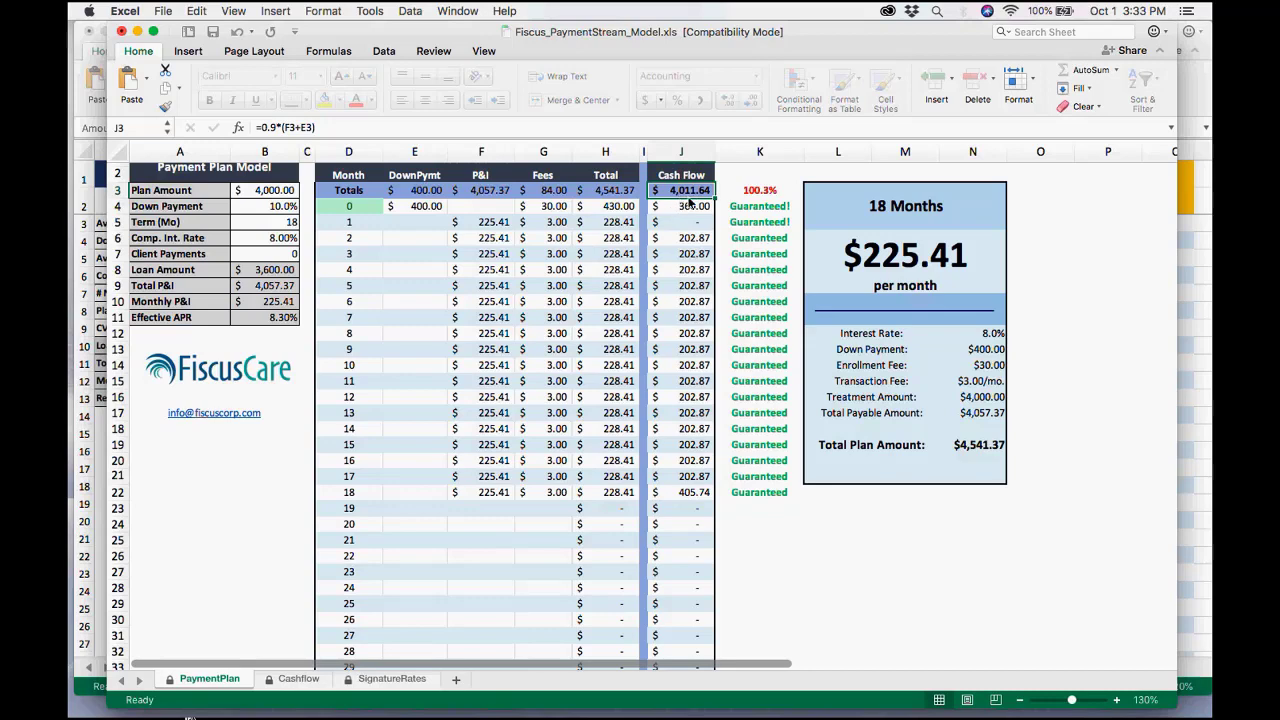
left_click(480, 153)
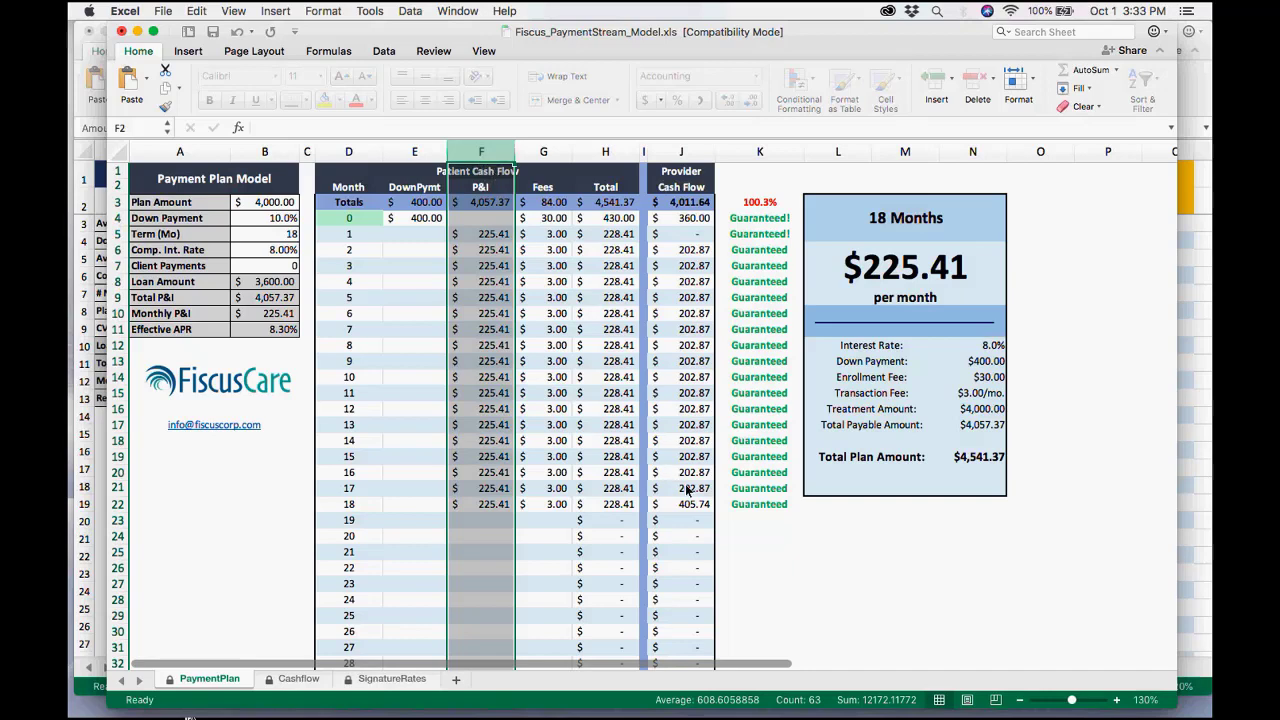
left_click_drag(694, 507, 763, 214)
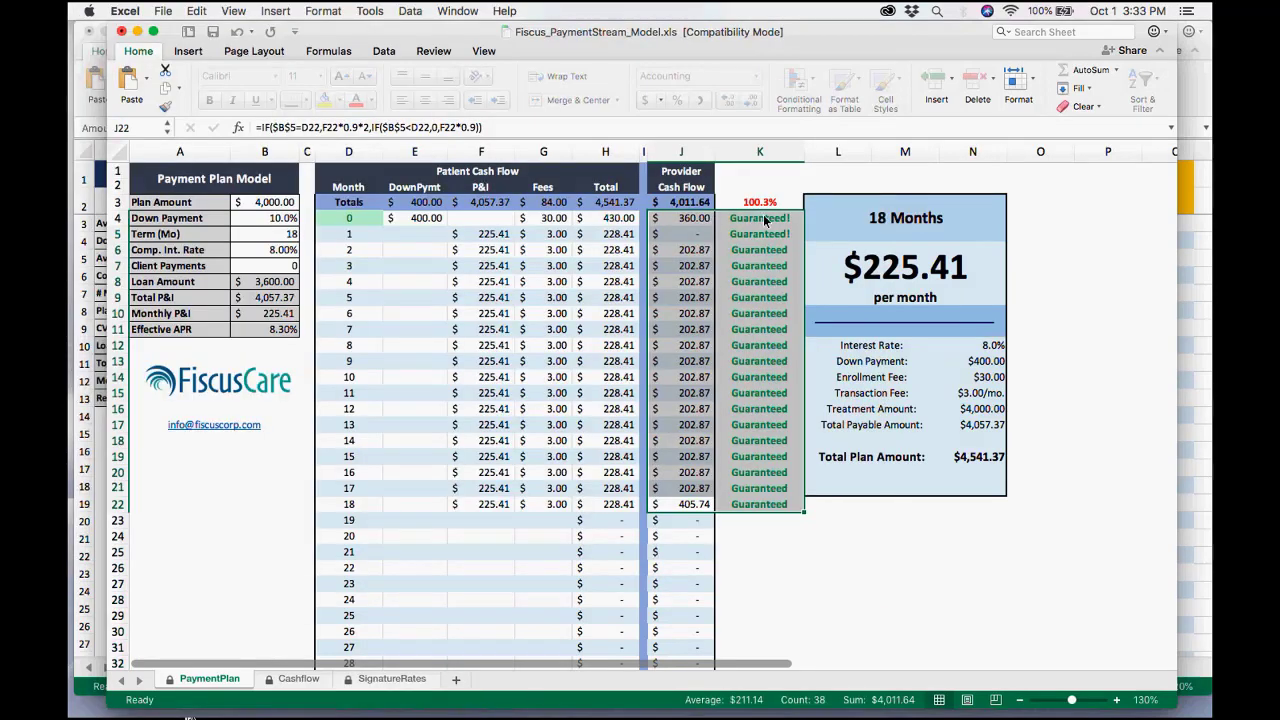
- Compare the plan inputs and $4,000 amount with the provider total of $4,011.64 (100.3%)
left_click(276, 203)
left_click_drag(276, 203, 273, 254)
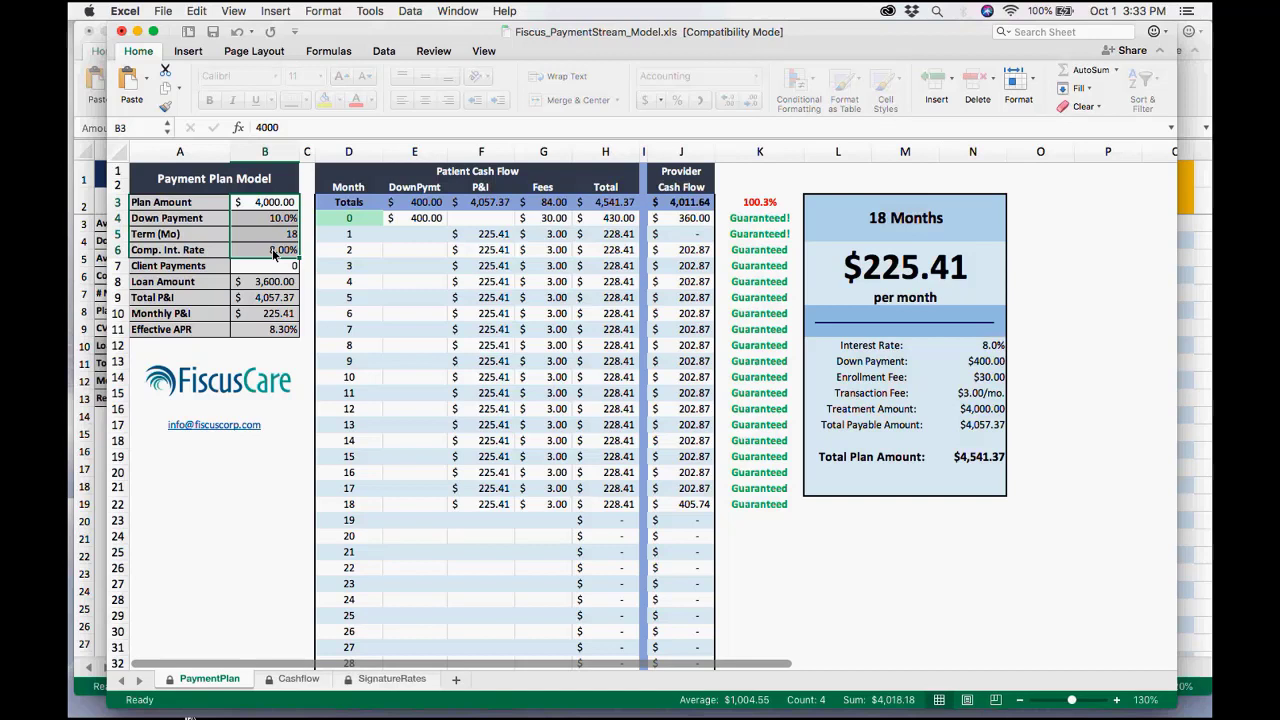
left_click(679, 204)
left_click_drag(679, 204, 728, 210)
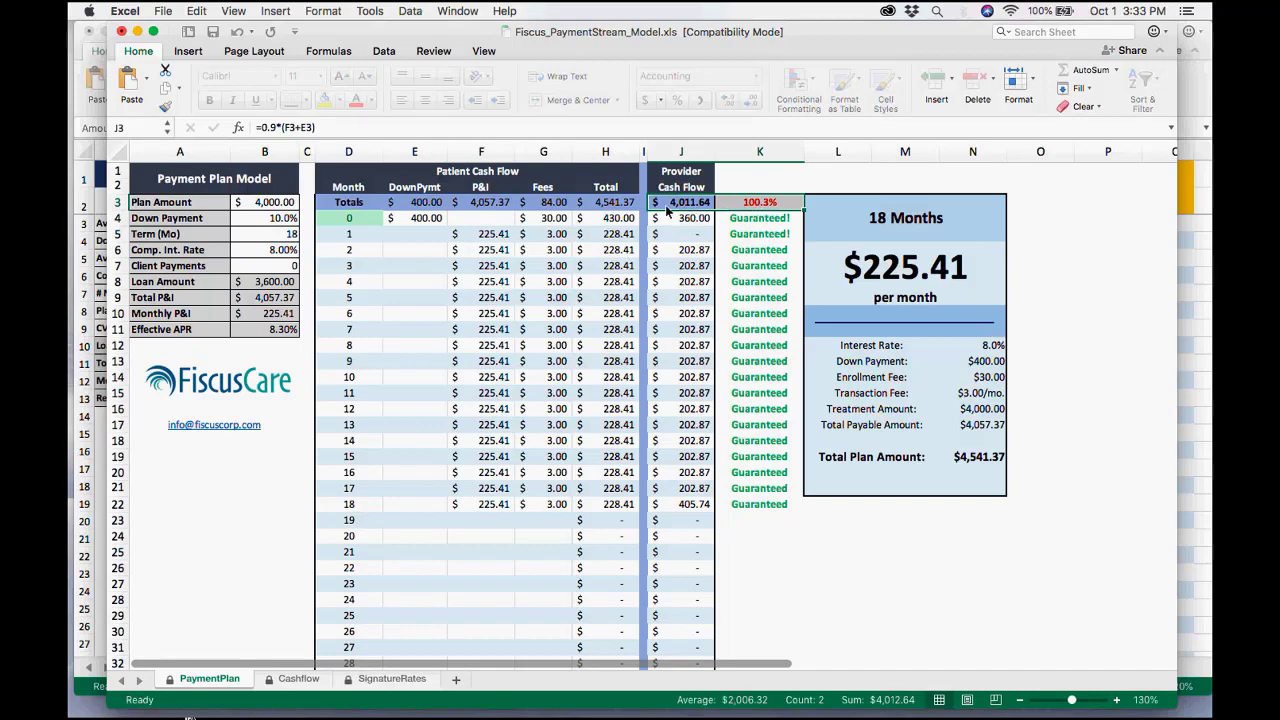
left_click(249, 207)
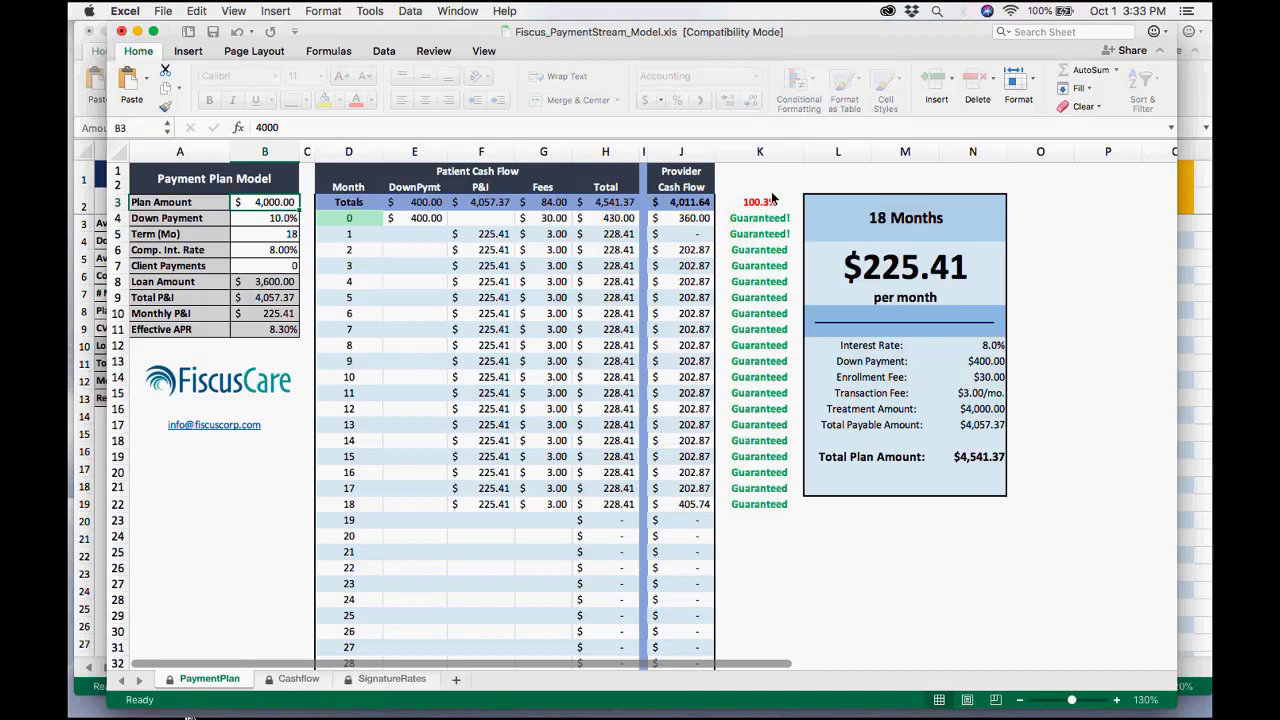
left_click_drag(710, 210, 740, 513)
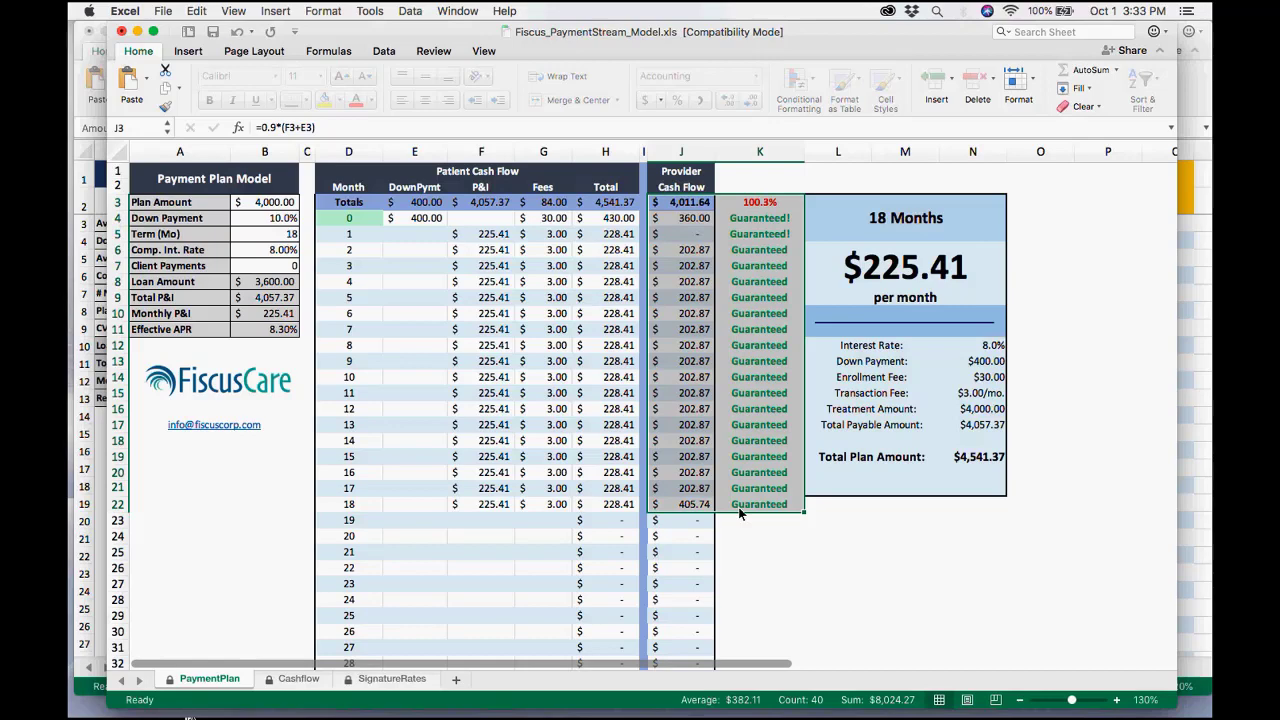
- Change the term in B5 to 6 months and review the $624.40 P&I and provider cash flow
left_click(282, 236)
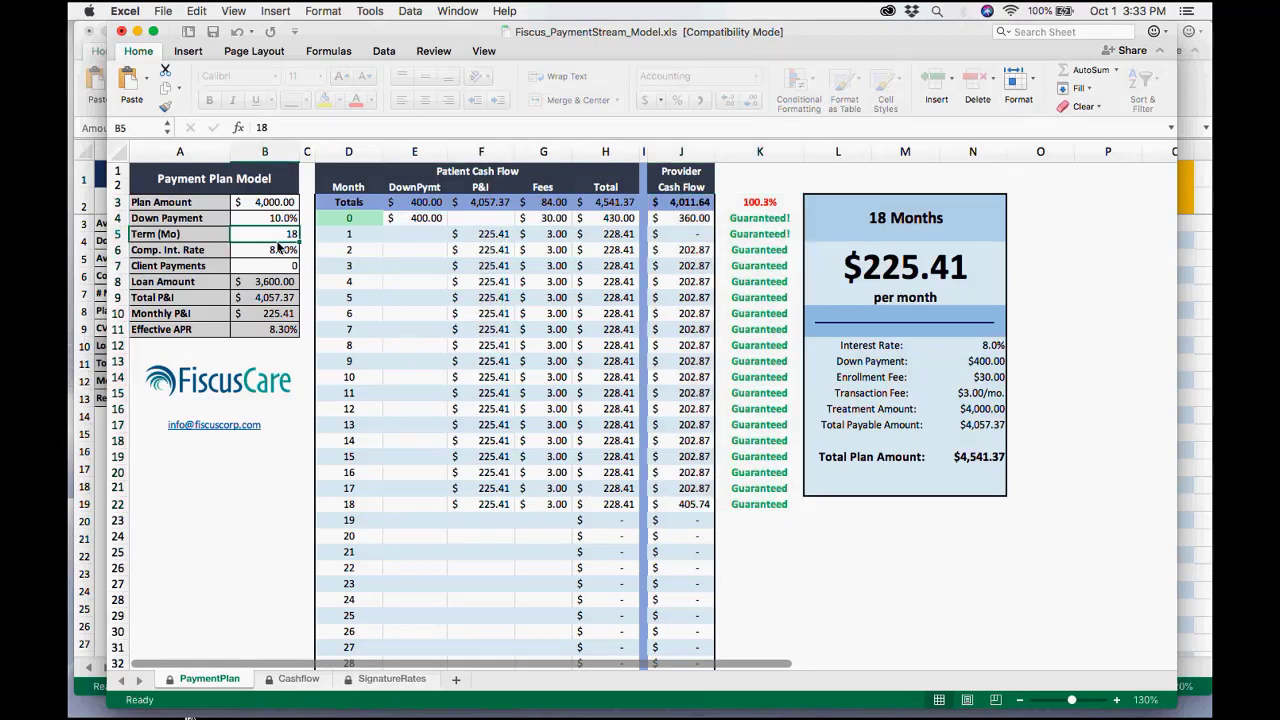
type("6")
key("Return")
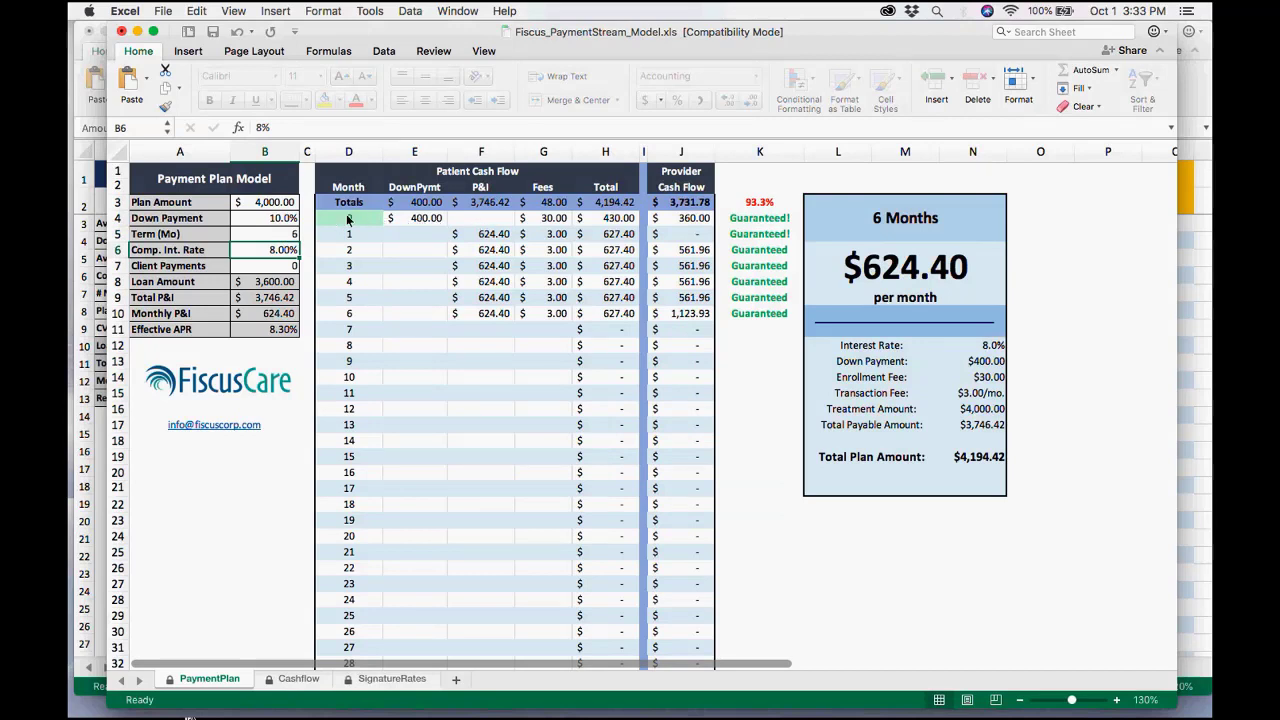
left_click_drag(349, 218, 590, 318)
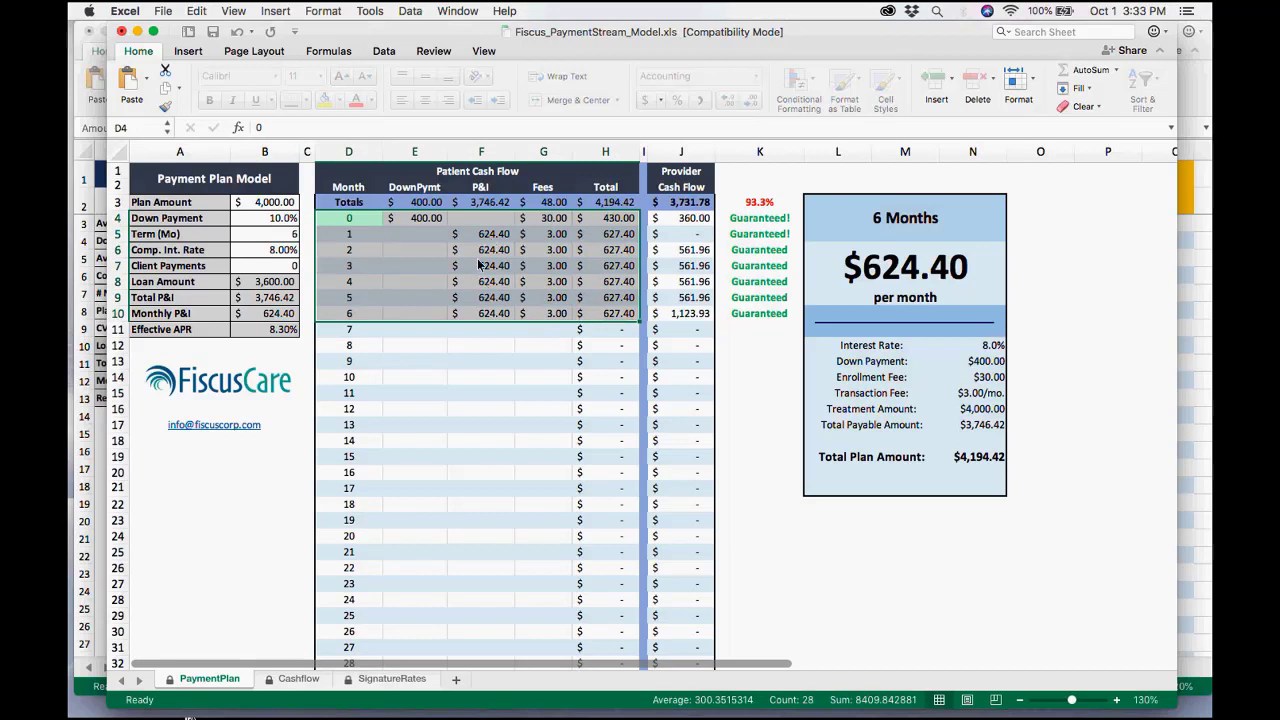
left_click_drag(492, 238, 493, 318)
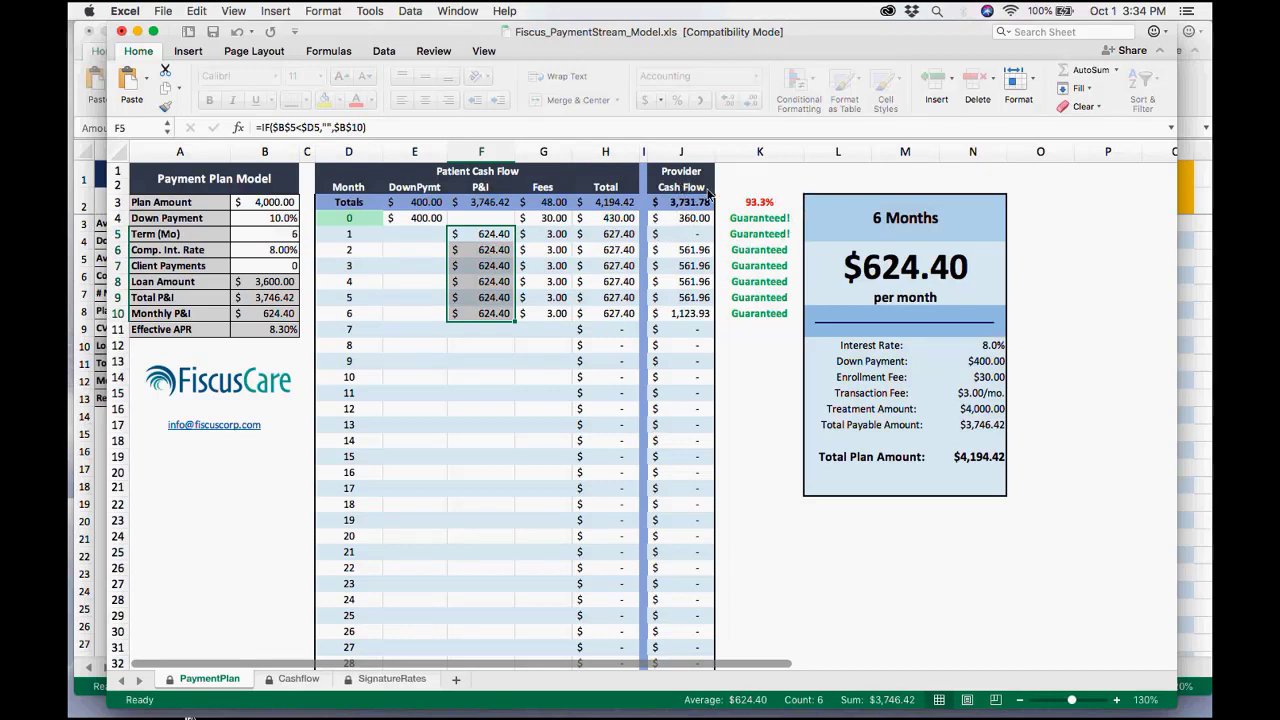
left_click_drag(685, 218, 687, 320)
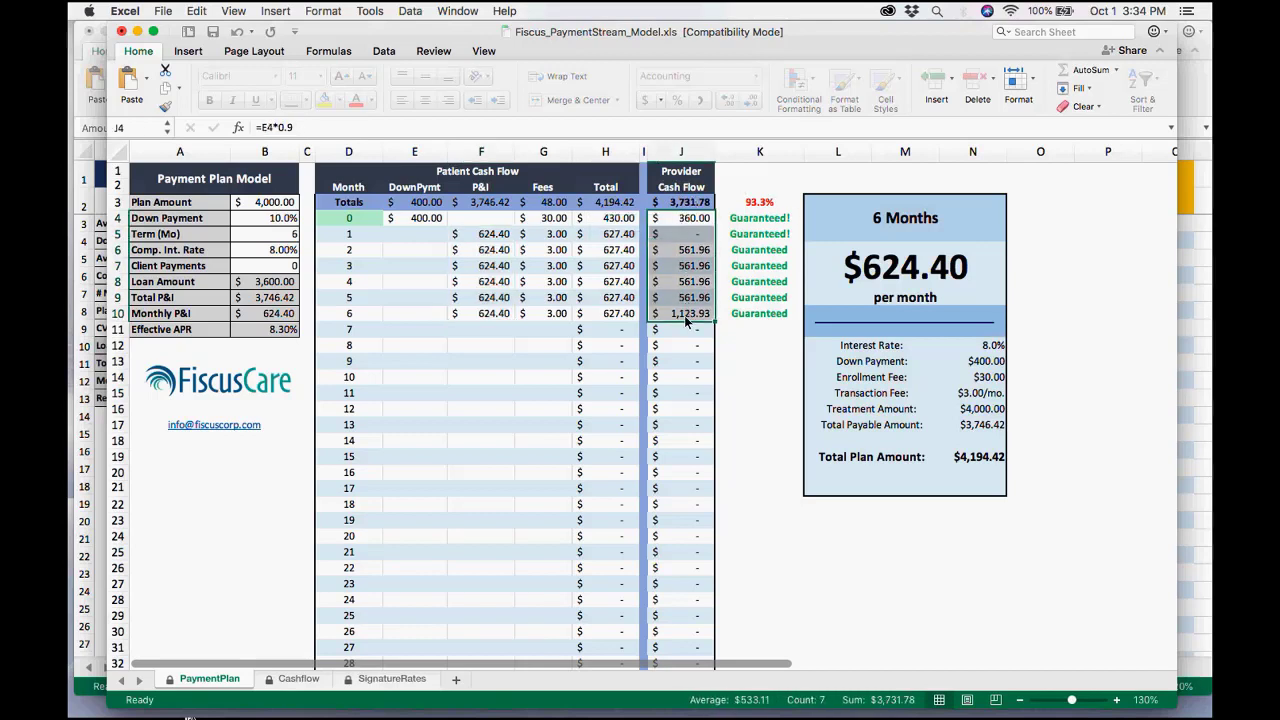
left_click(285, 237)
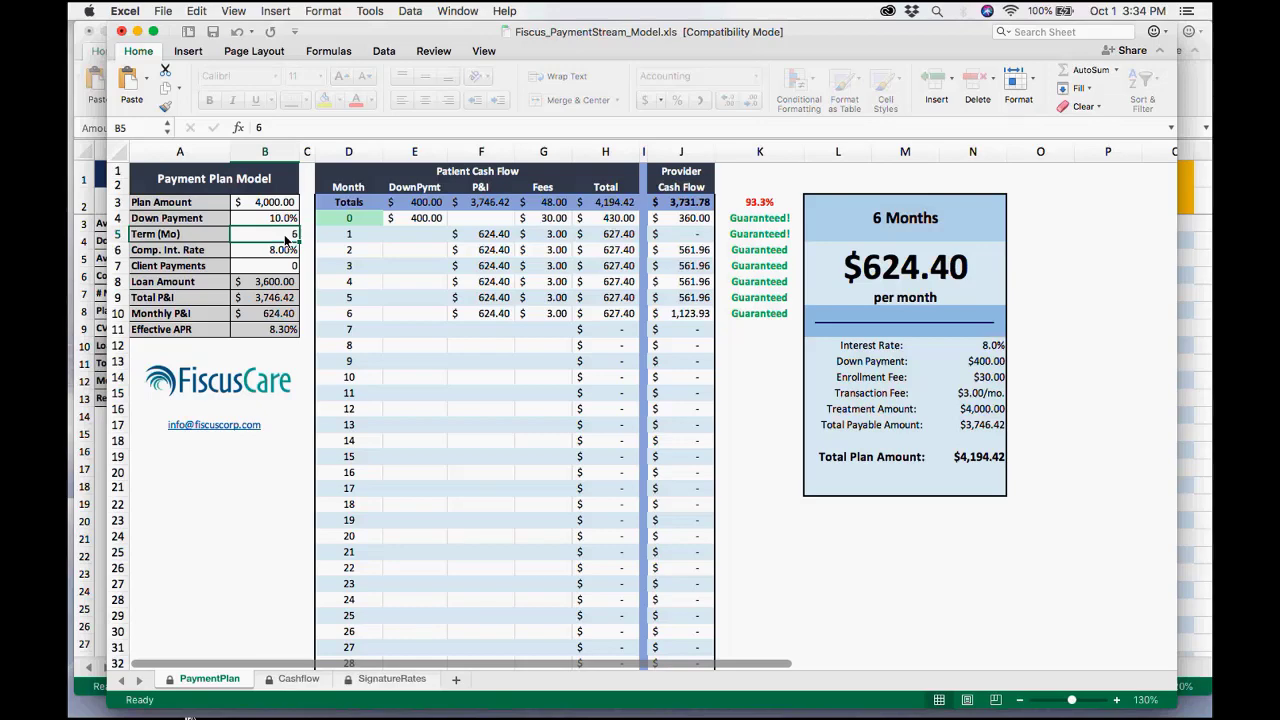
- Set the term to 30 months and review the $146.47 P&I and 107.9% provider return
type("30")
key("Return")
left_click_drag(481, 234, 490, 414)
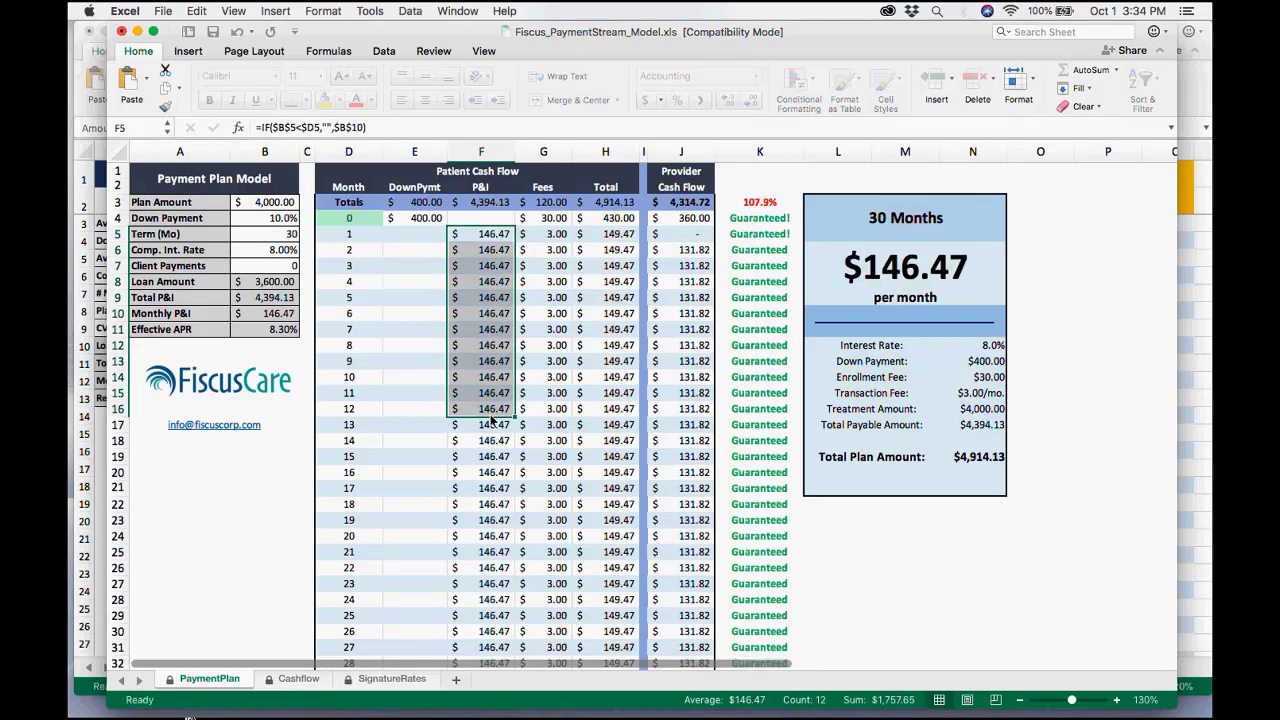
left_click_drag(694, 208, 758, 212)
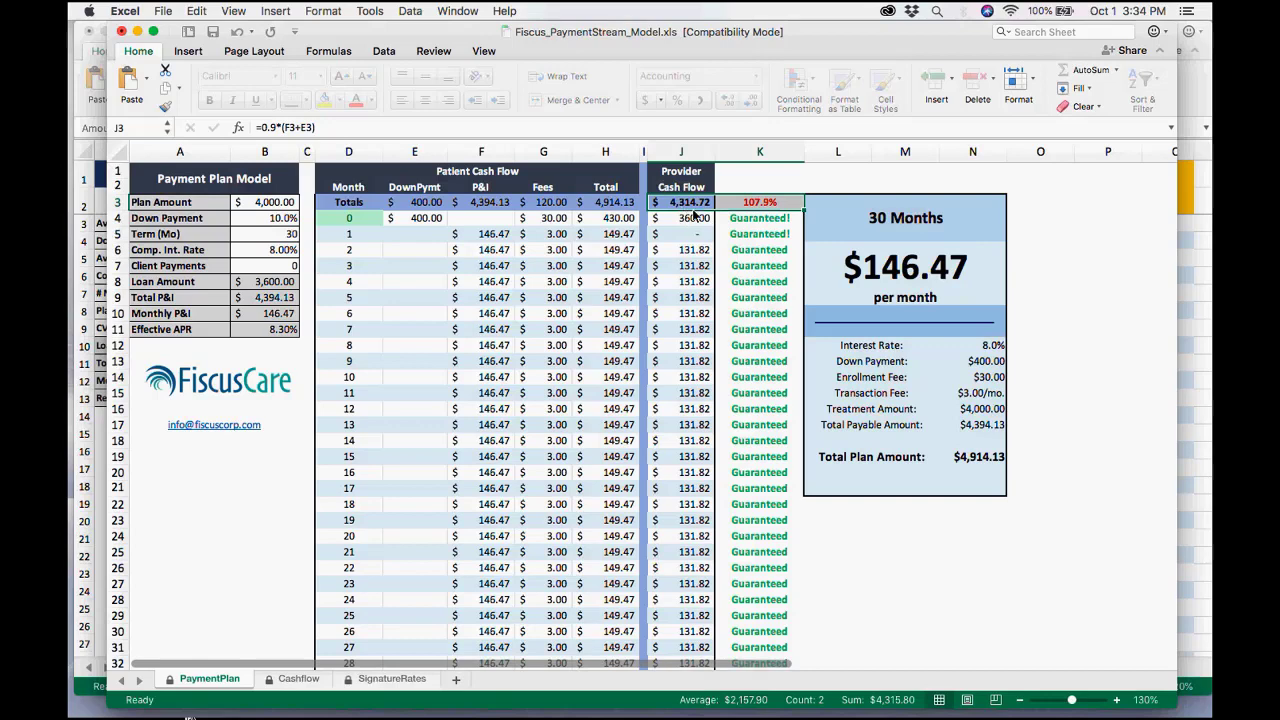
left_click(757, 211)
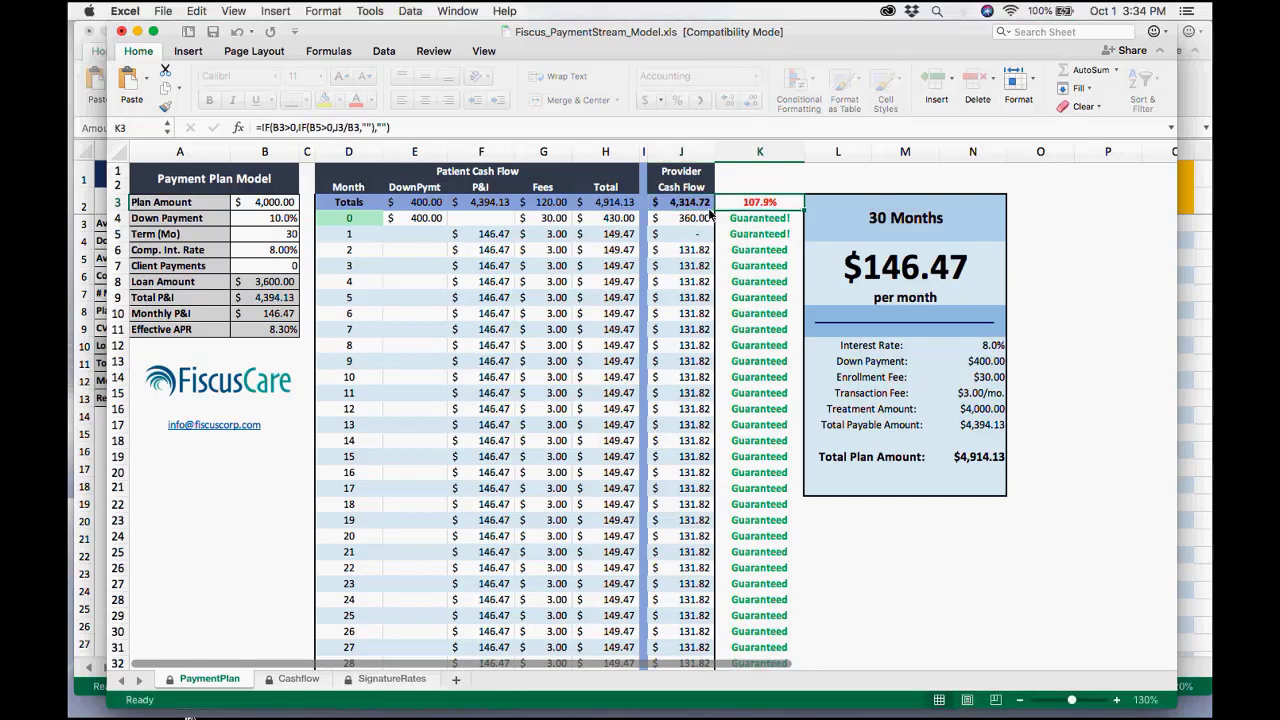
left_click_drag(690, 212, 757, 211)
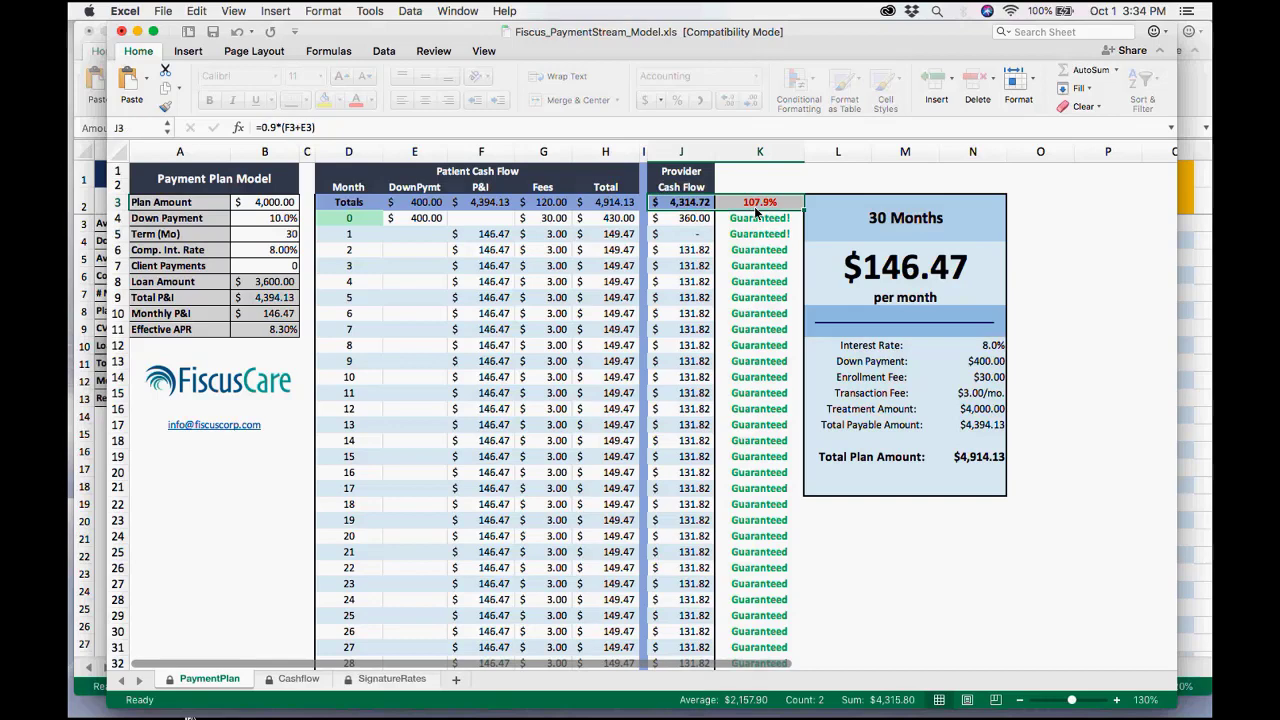
- Check monthly P&I, fee and month 8's total, then switch to the Denefits tab in Firefox
left_click_drag(490, 265, 488, 443)
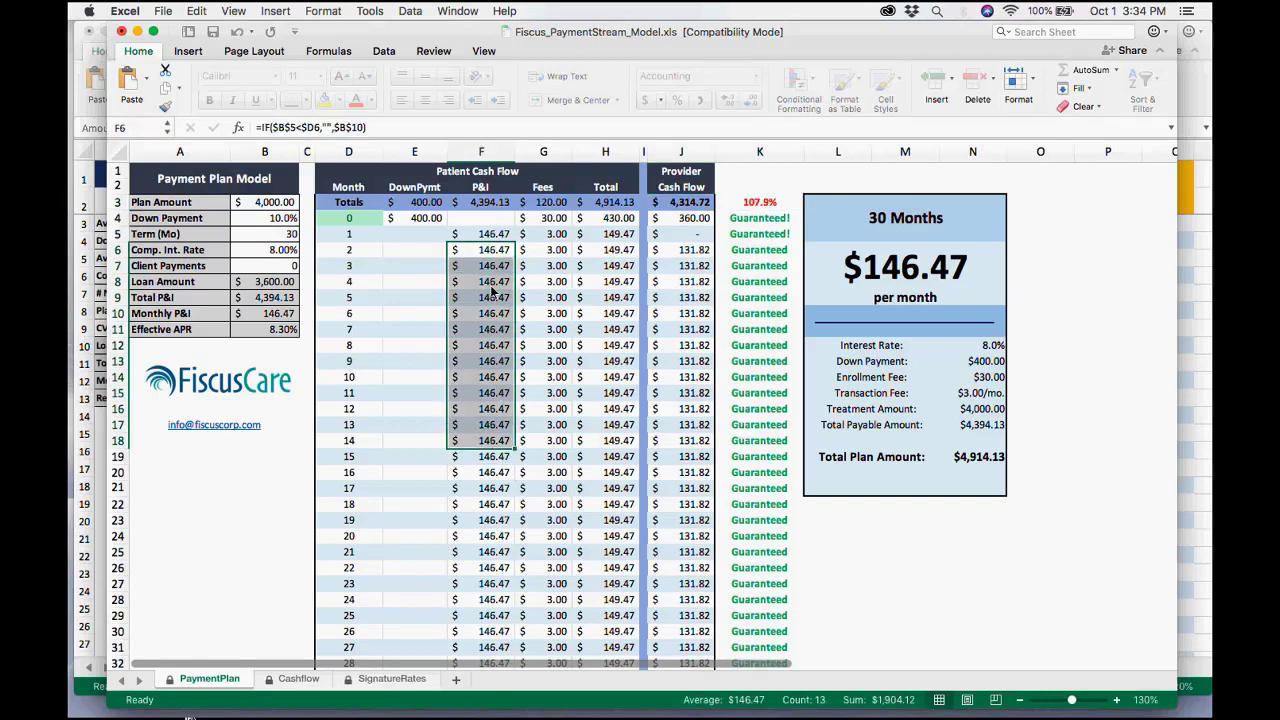
left_click_drag(488, 281, 549, 289)
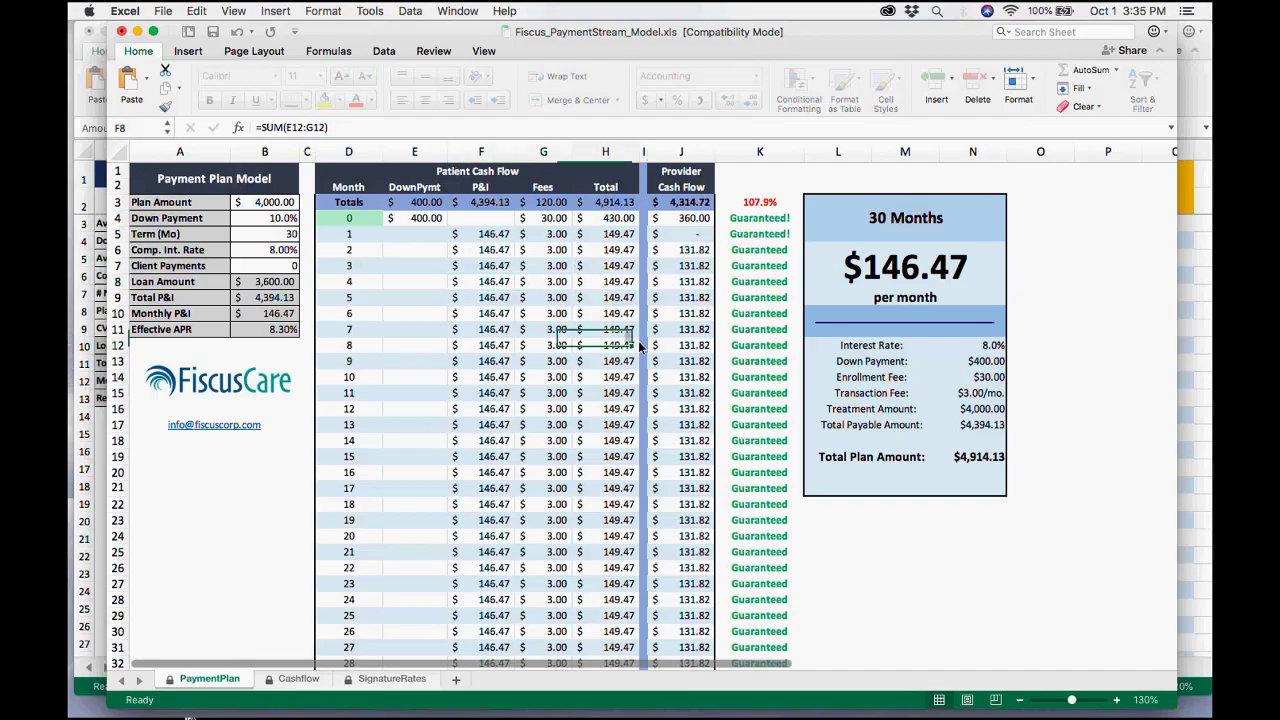
left_click(578, 345)
key("super+Tab")
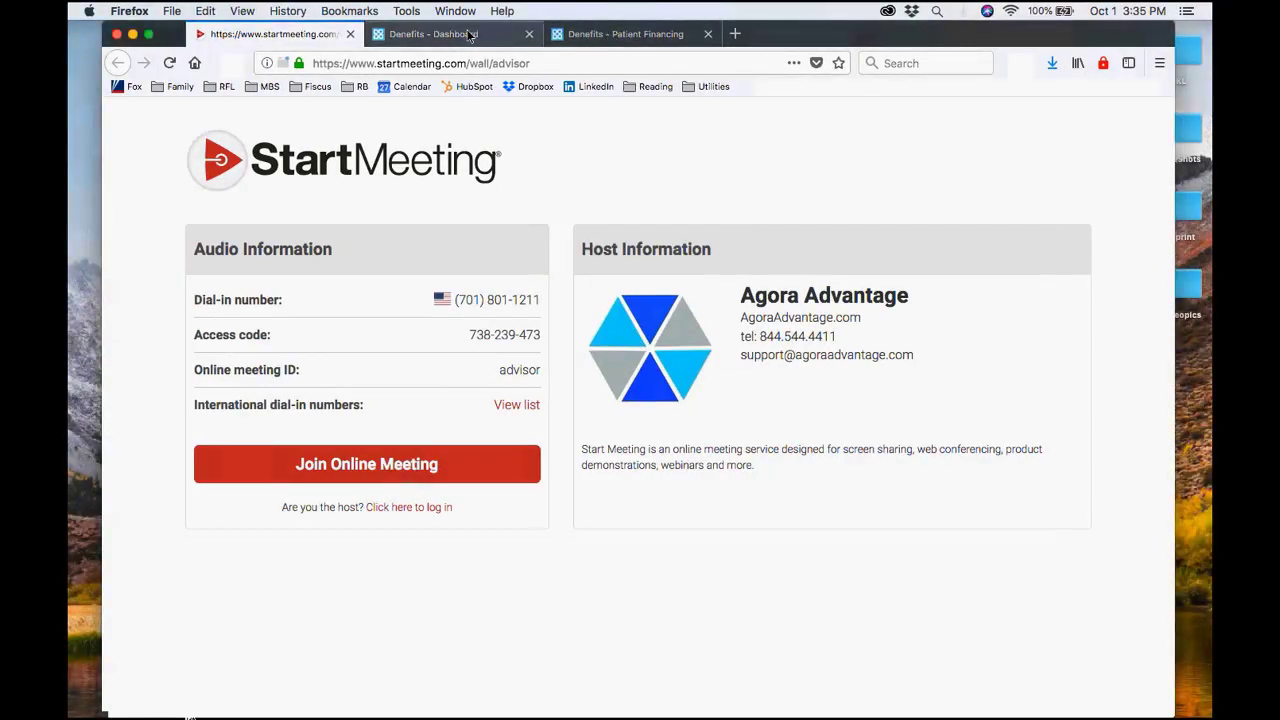
left_click(610, 36)
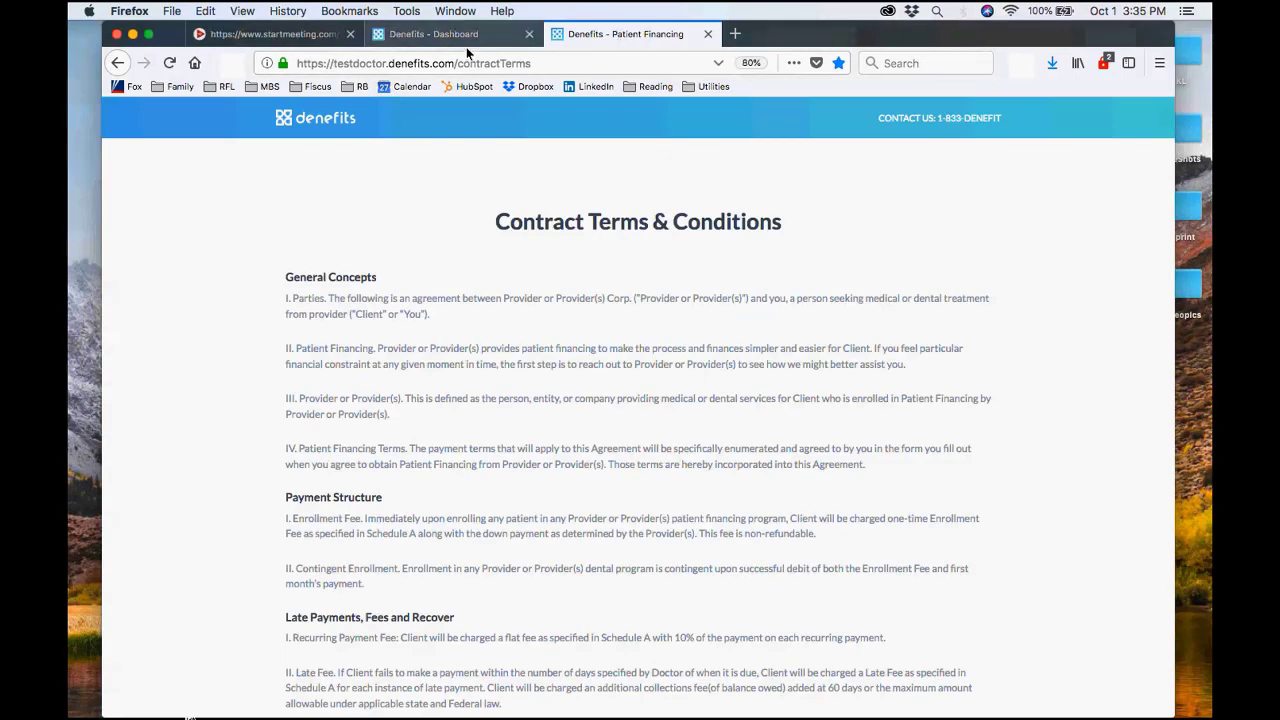
- Show the Denefits Dashboard tab, then return to the Excel workbook
left_click(491, 32)
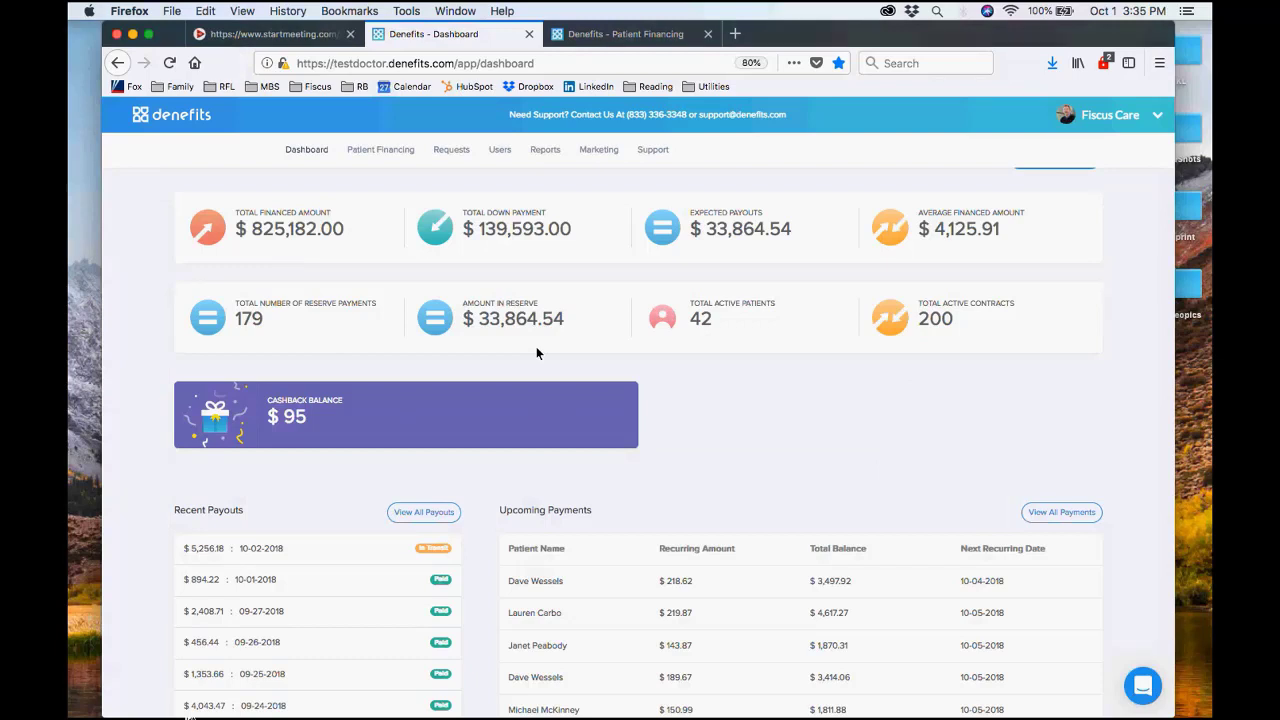
key("ctrl+Right")
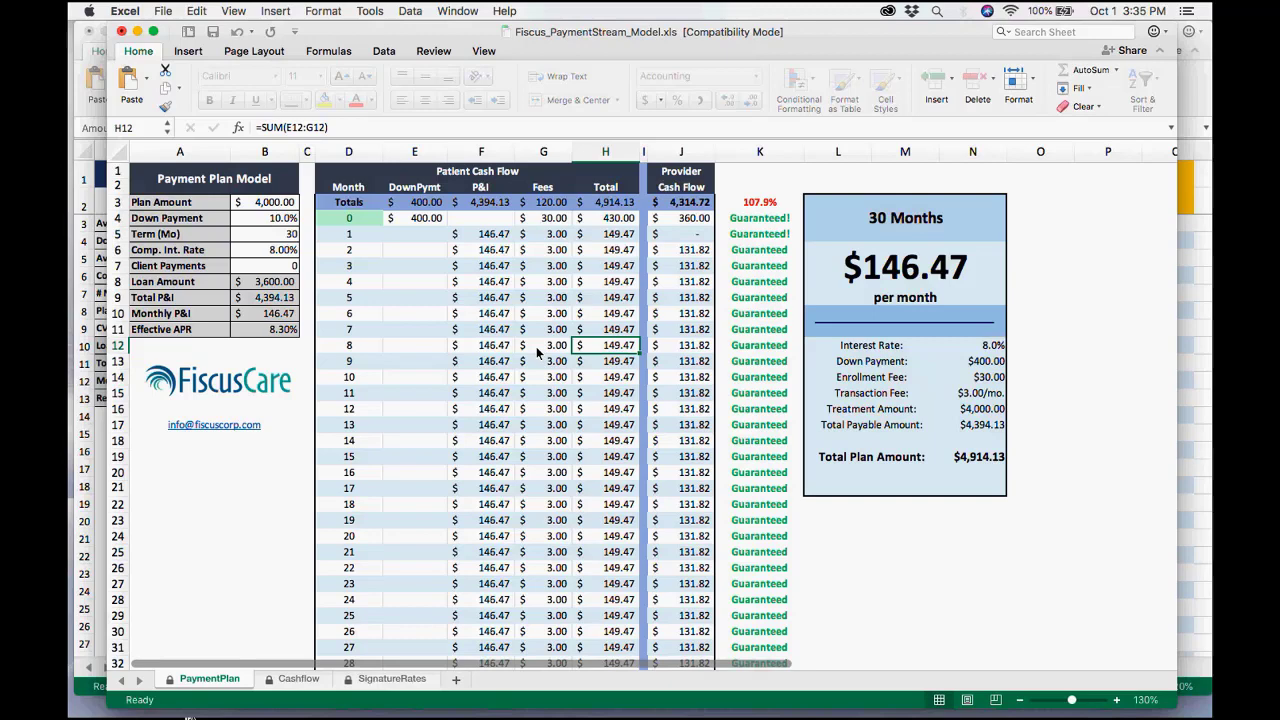
- Set the down payment to 9.9% and check the first months' Guaranteed statuses
left_click(270, 220)
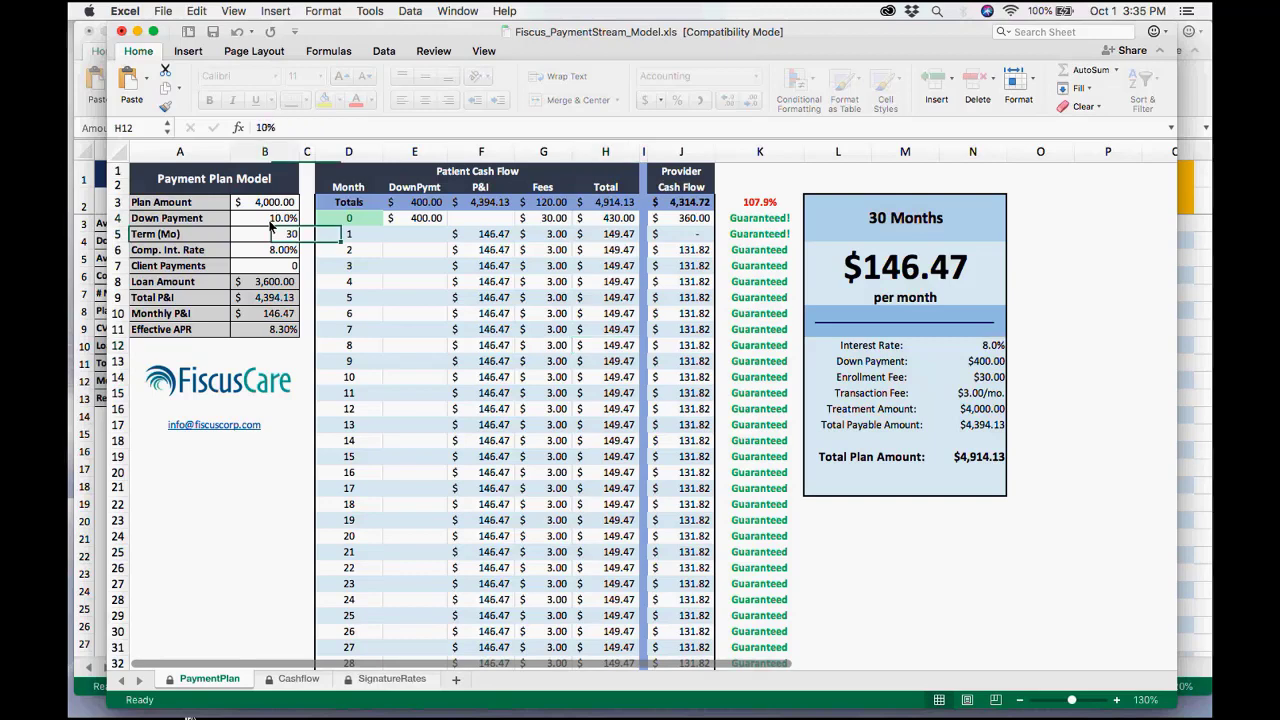
type("9.9")
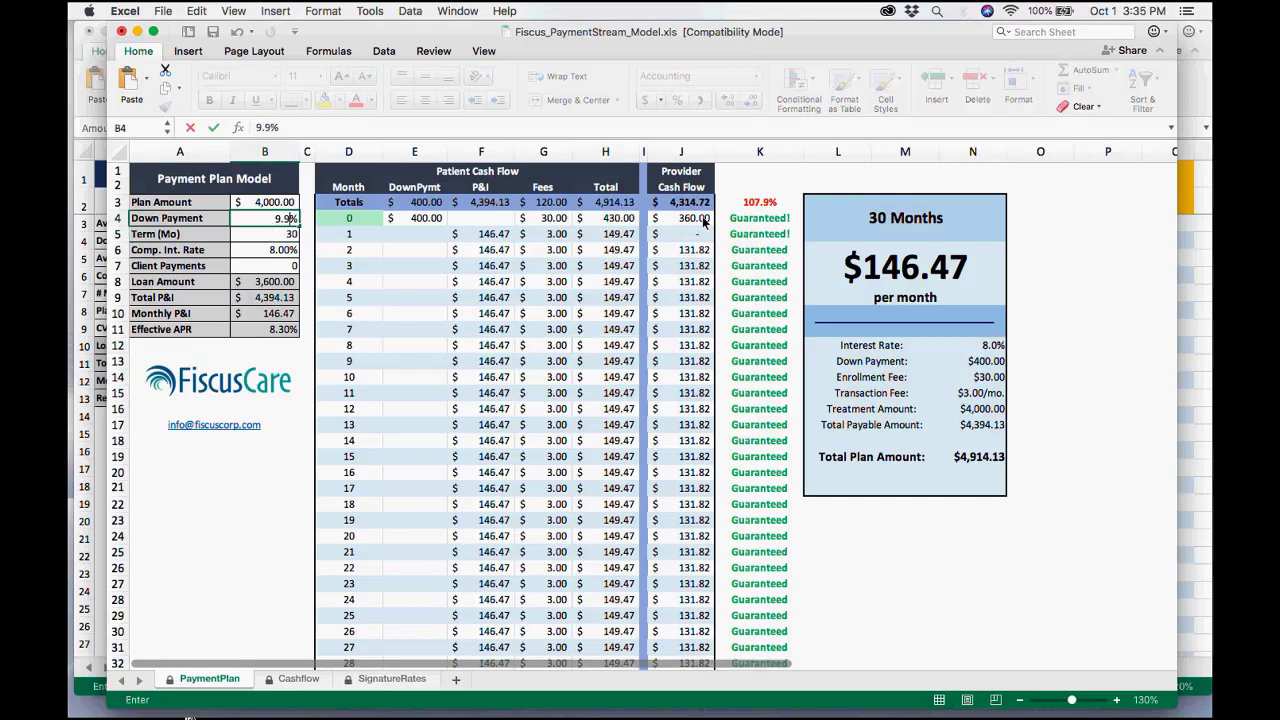
key("Return")
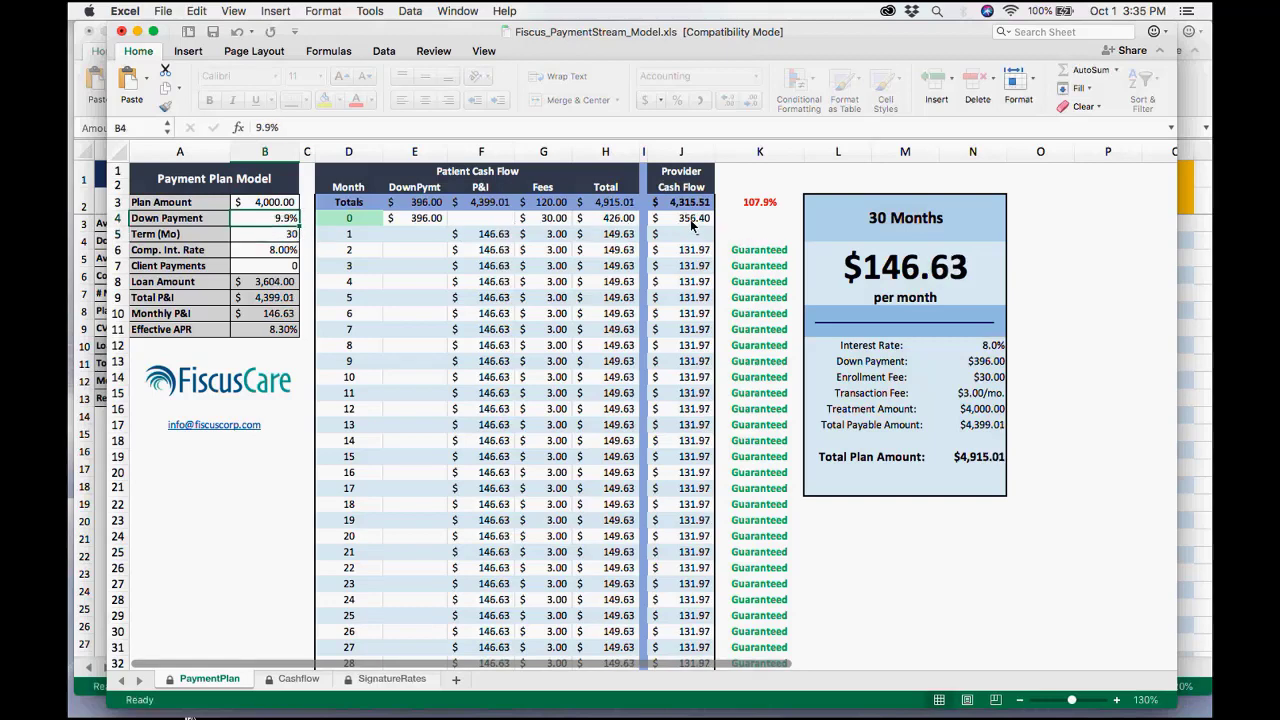
left_click_drag(343, 241, 740, 444)
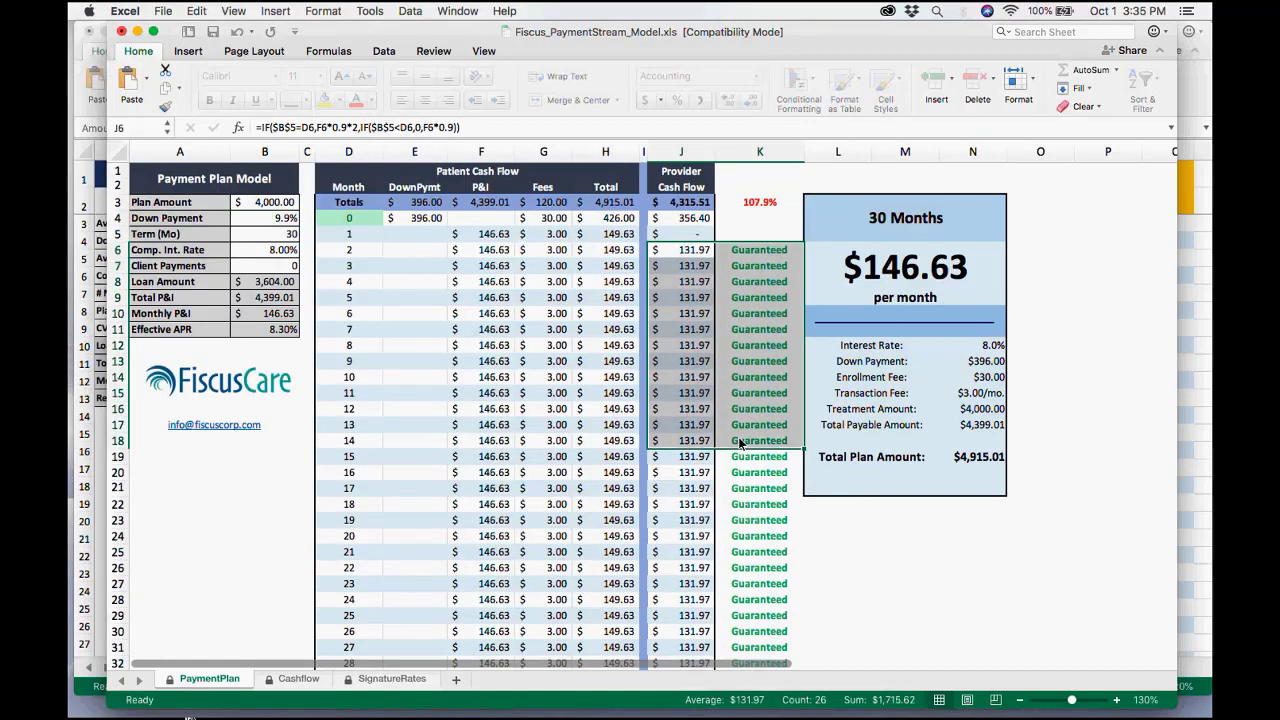
left_click(727, 344)
- Try down payments of 5% and then 0%, reviewing the first payment months' rows
left_click(279, 222)
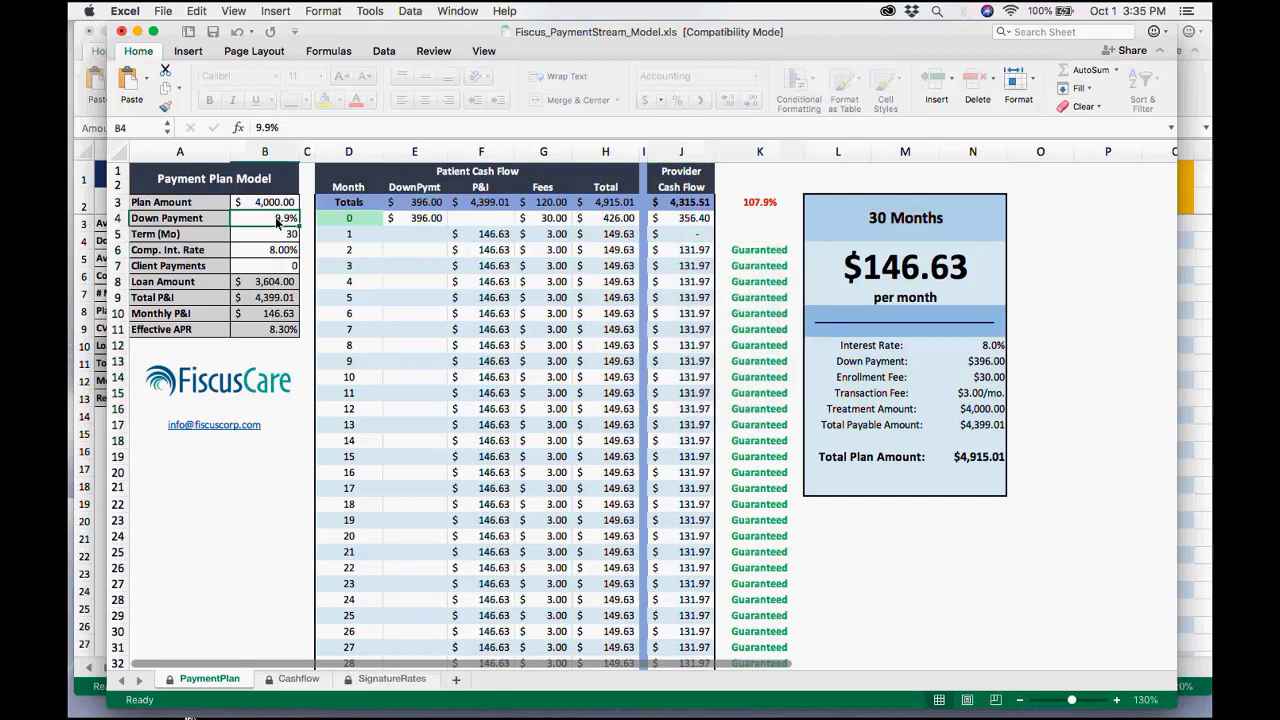
type("5")
key("Return")
left_click(279, 222)
type("0")
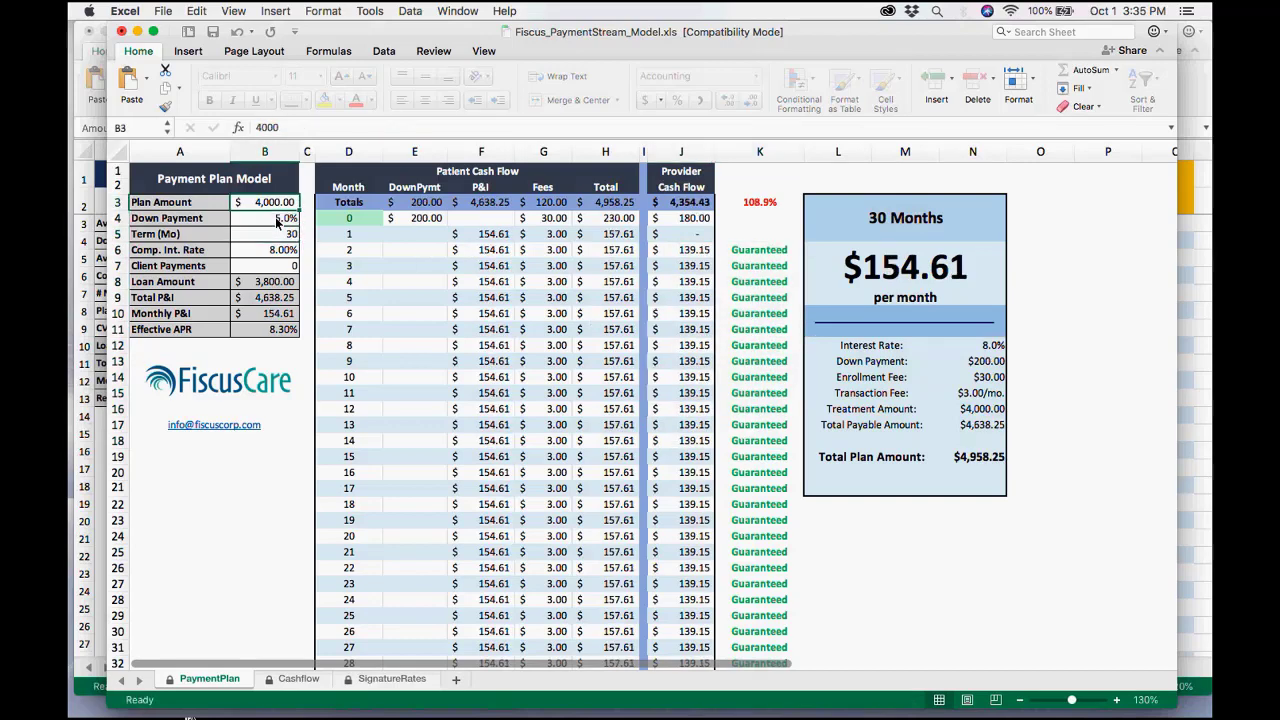
key("Return")
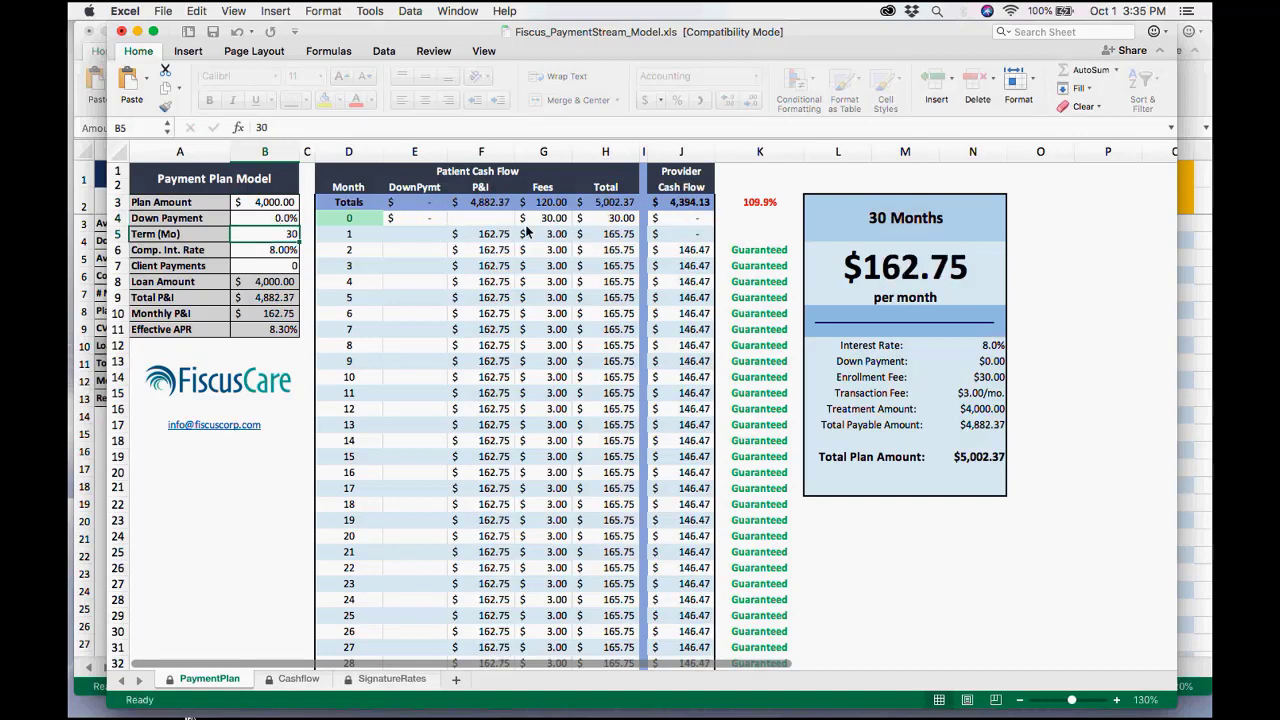
left_click_drag(355, 250, 790, 250)
left_click_drag(380, 234, 617, 238)
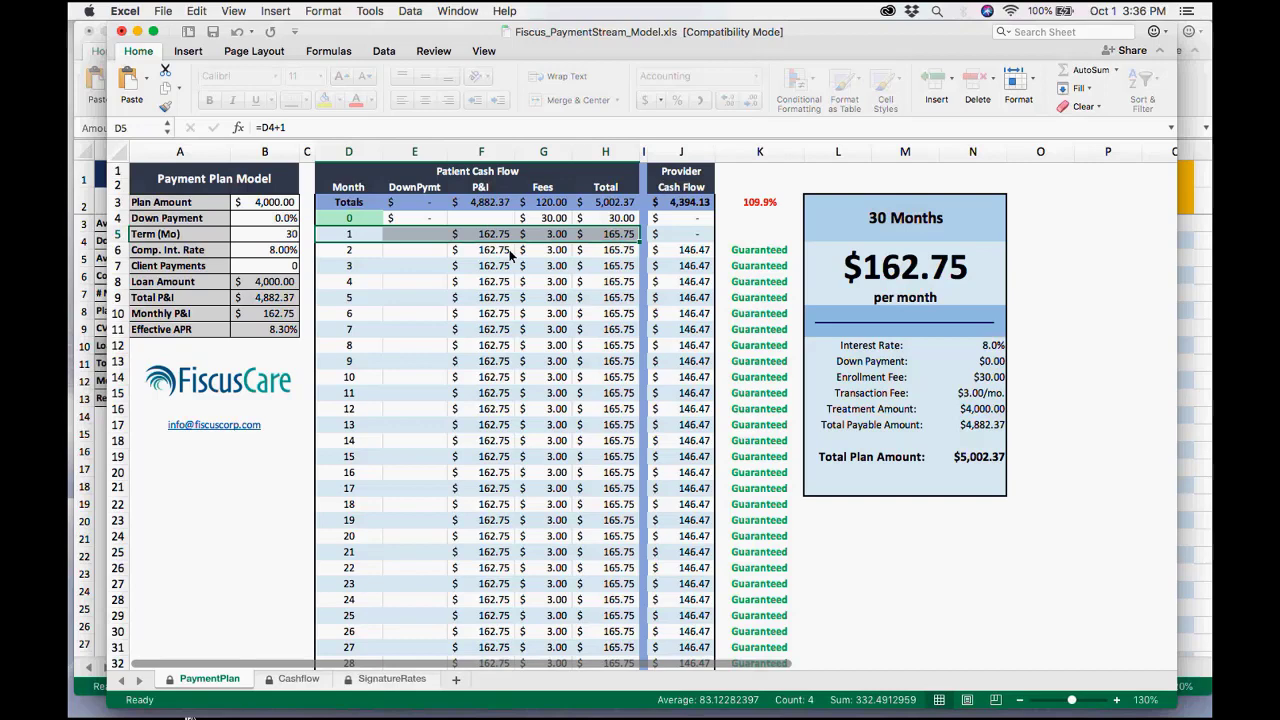
- Restore the down payment in B4 to 10%
left_click(275, 223)
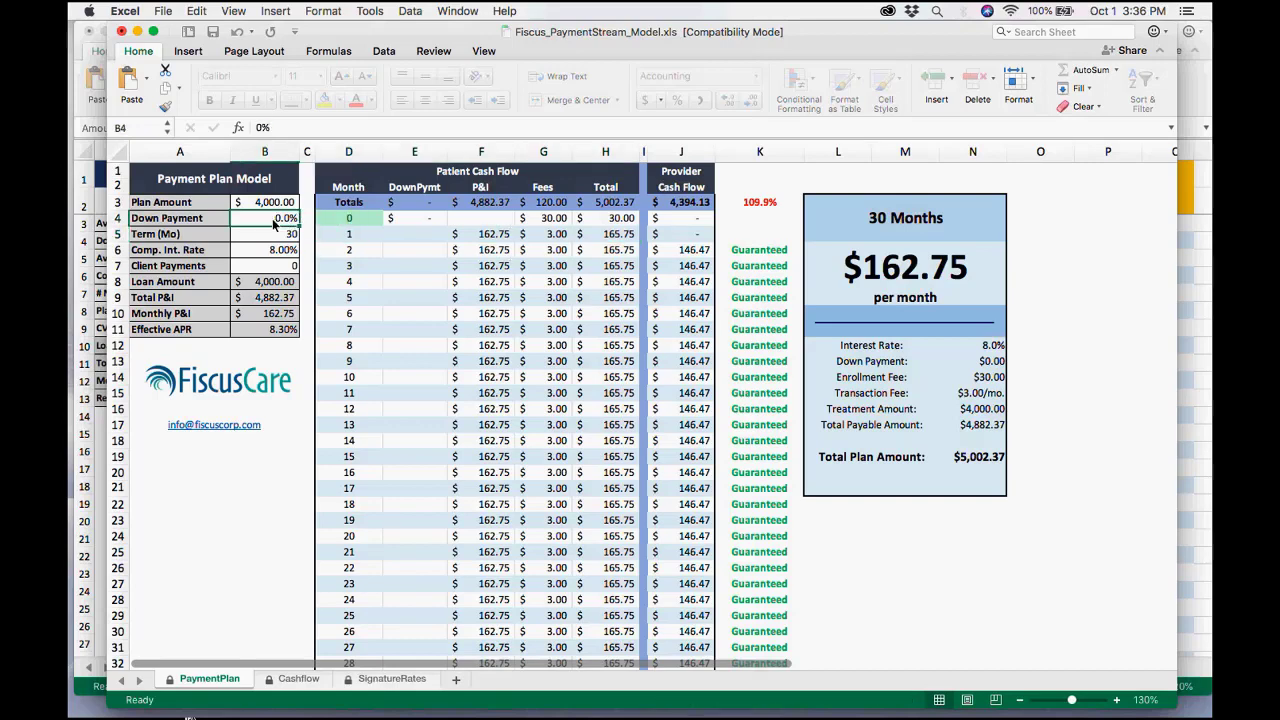
type("10")
key("Return")
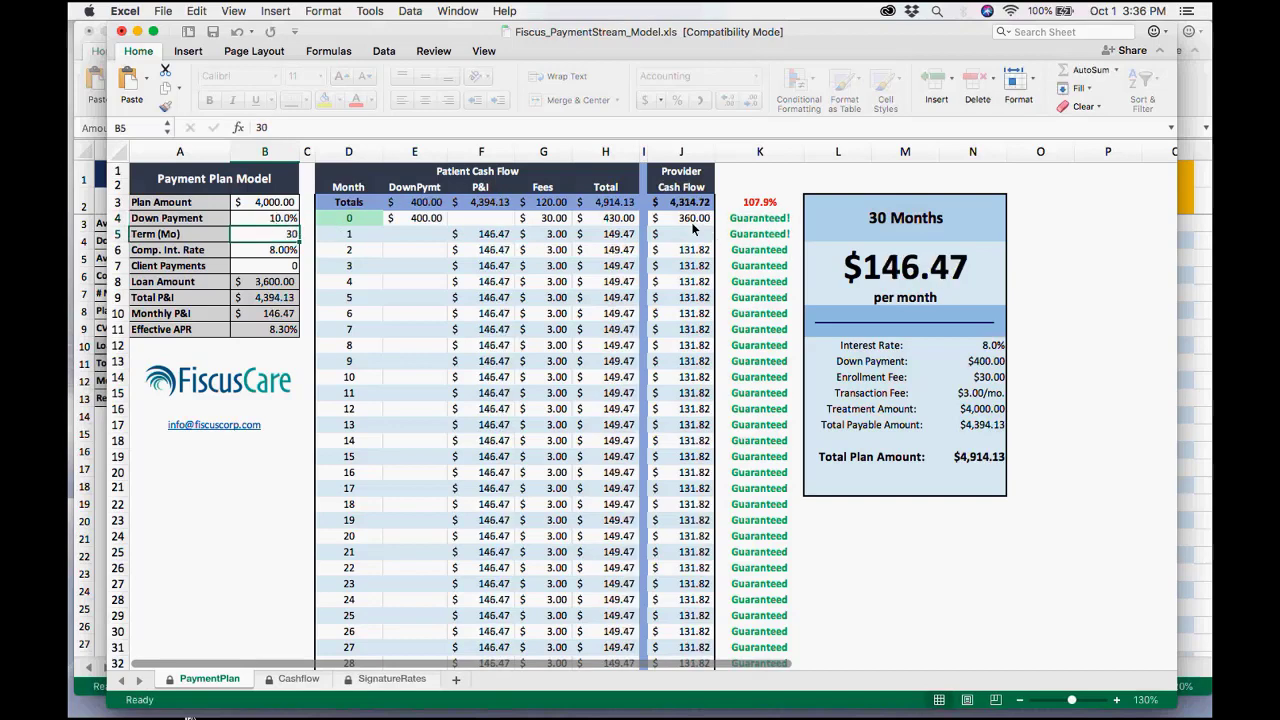
- Review the Guaranteed statuses, 10% down payment, 30-month term and compound interest rate inputs
left_click_drag(693, 224, 738, 415)
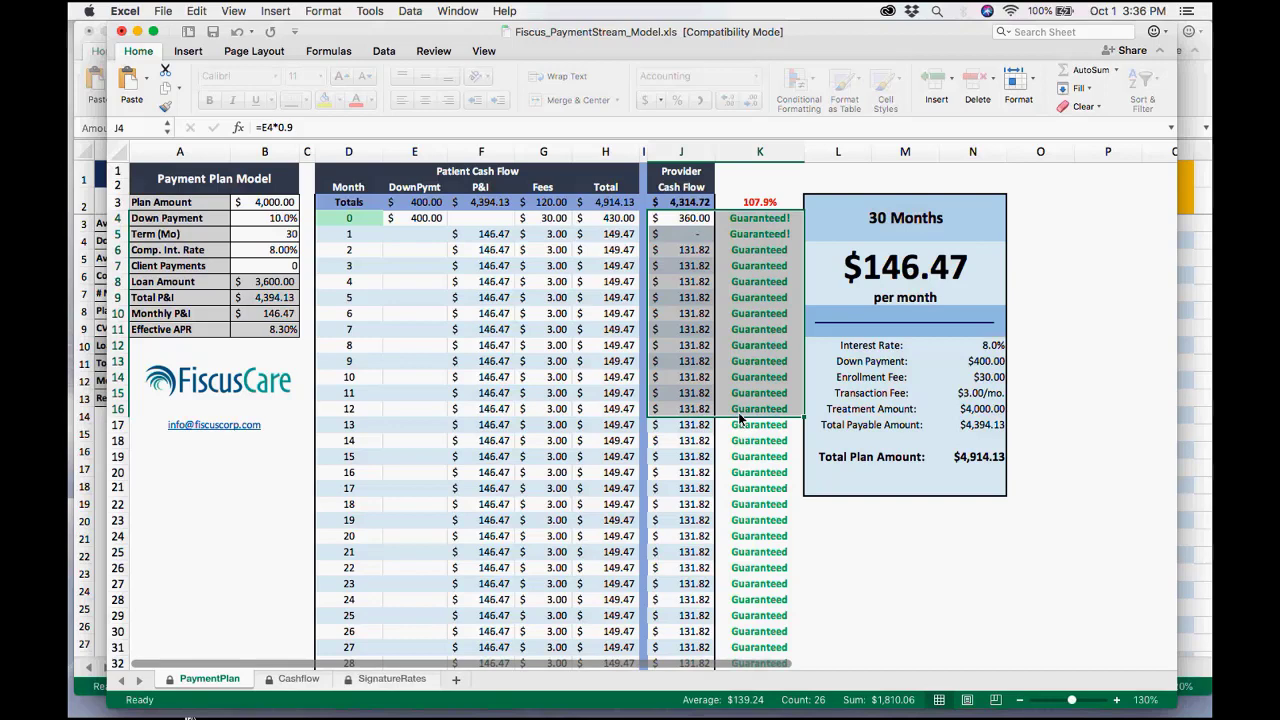
left_click(748, 329)
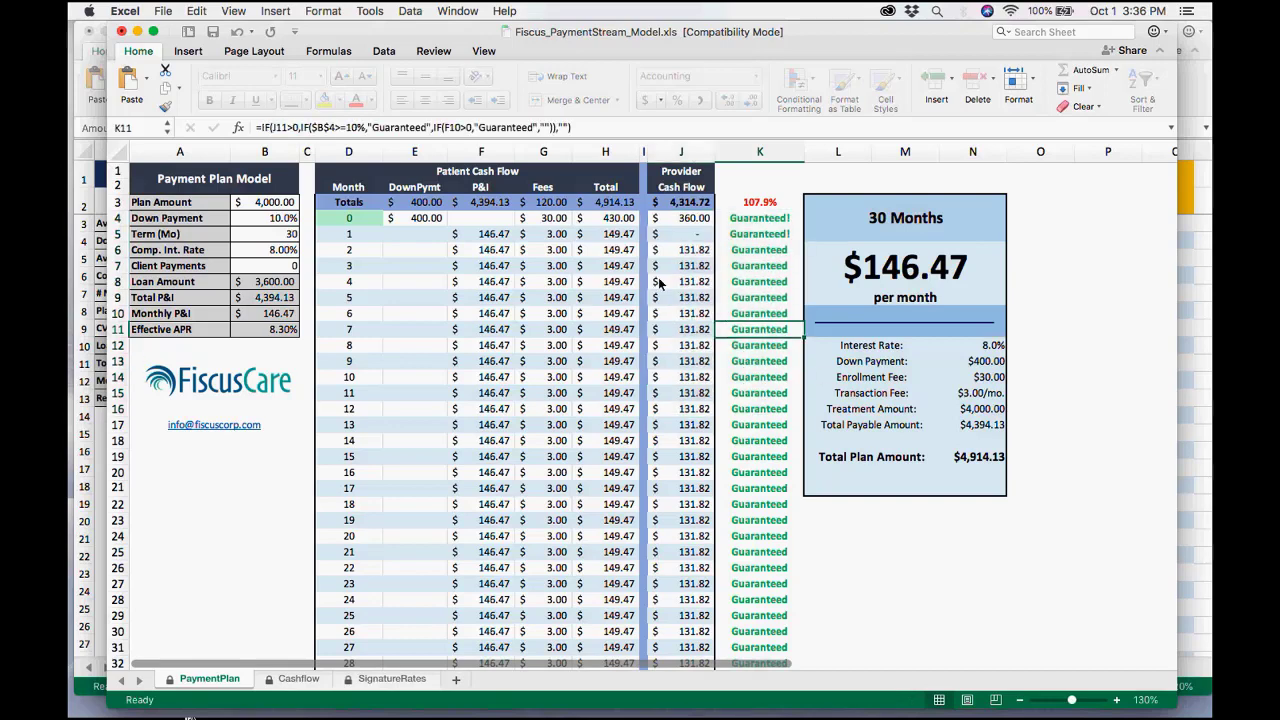
left_click(257, 219)
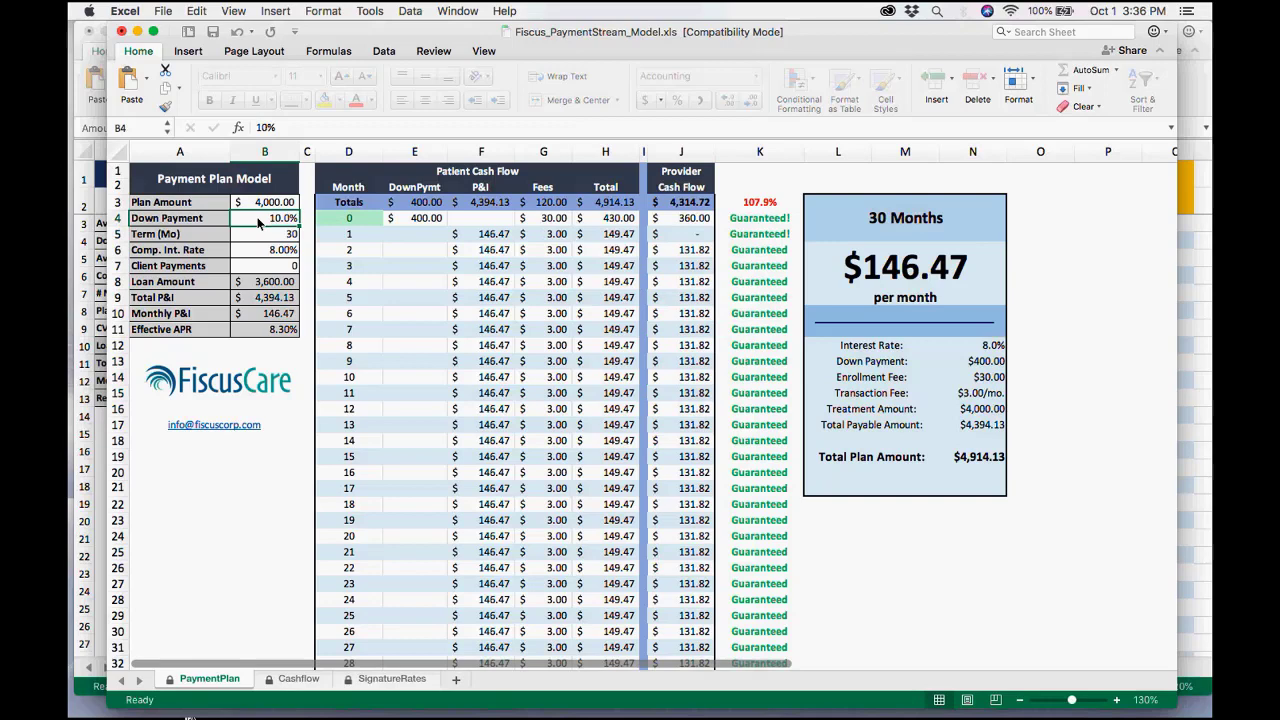
left_click(264, 235)
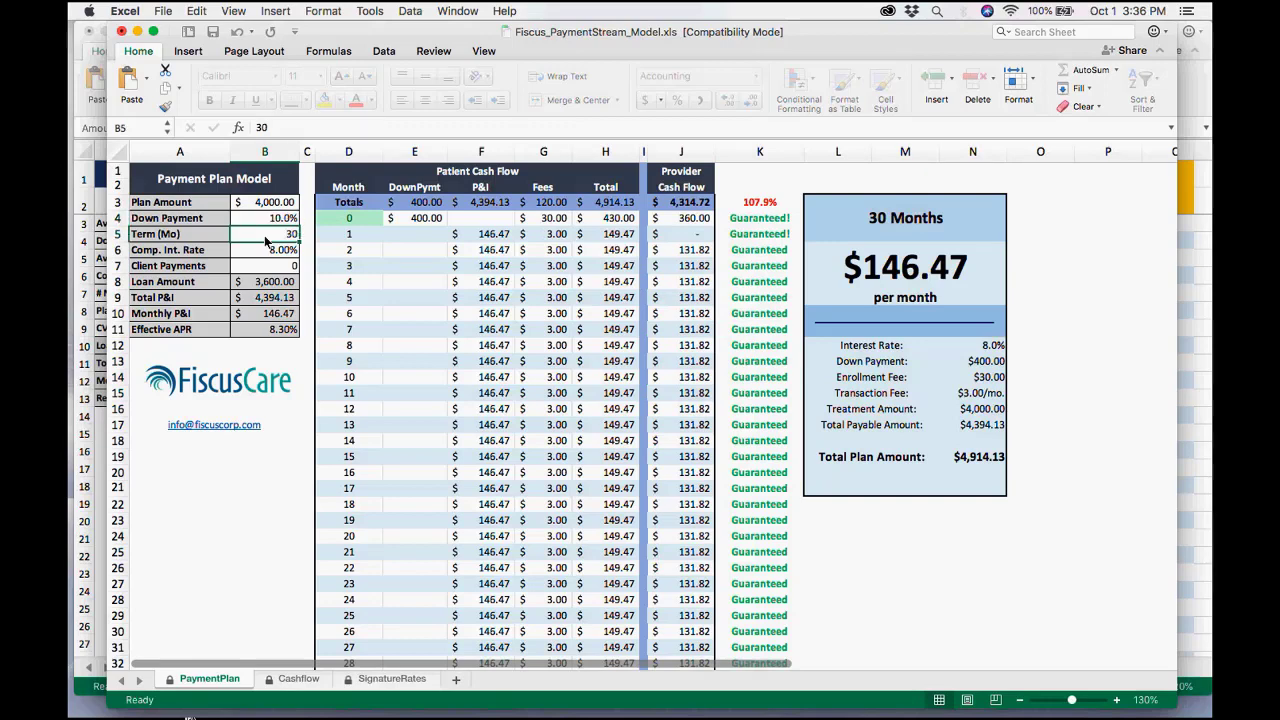
left_click(263, 249)
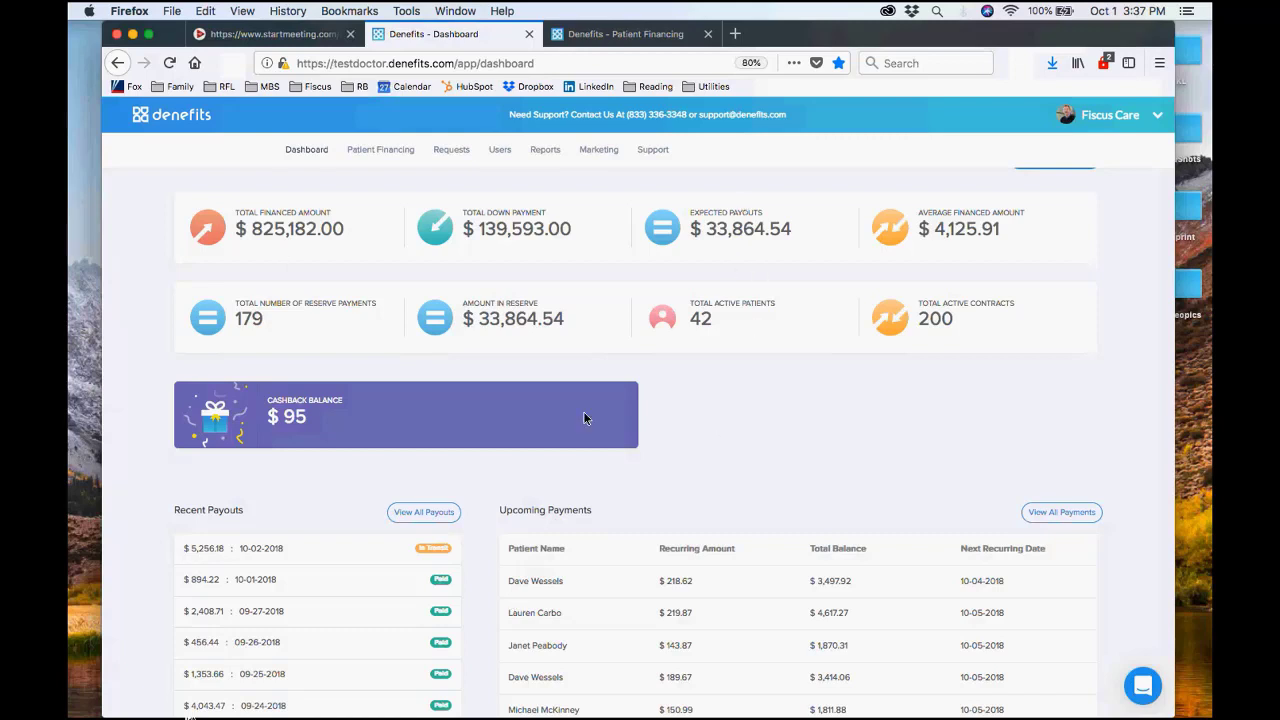
- Scroll to the top of the Denefits dashboard and choose Finance Patient
scroll(586, 420, "up", 2)
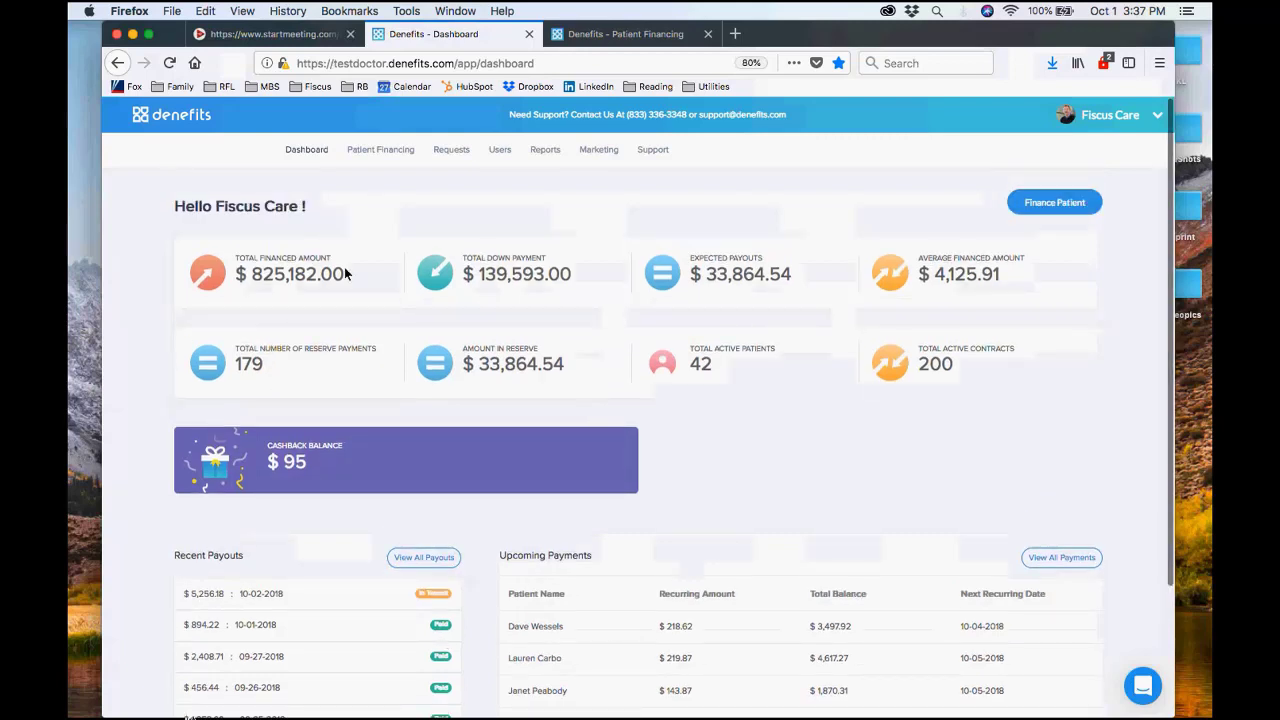
left_click(551, 63)
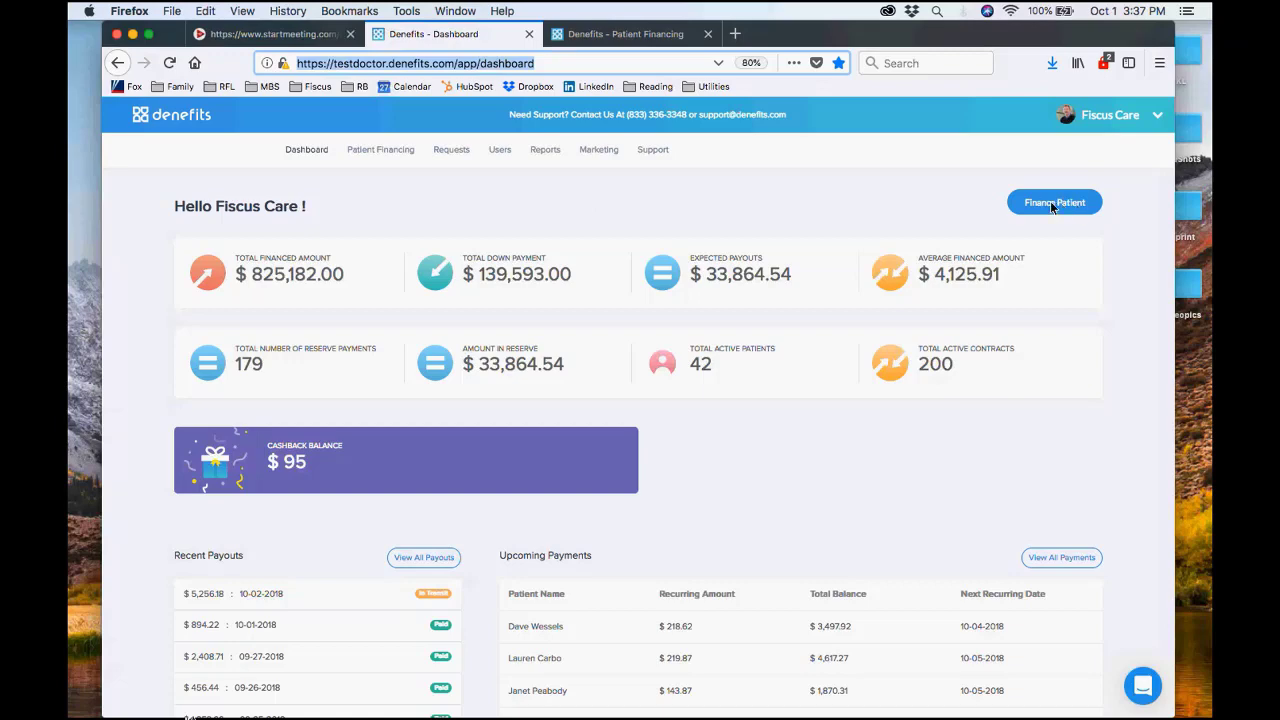
left_click(1051, 203)
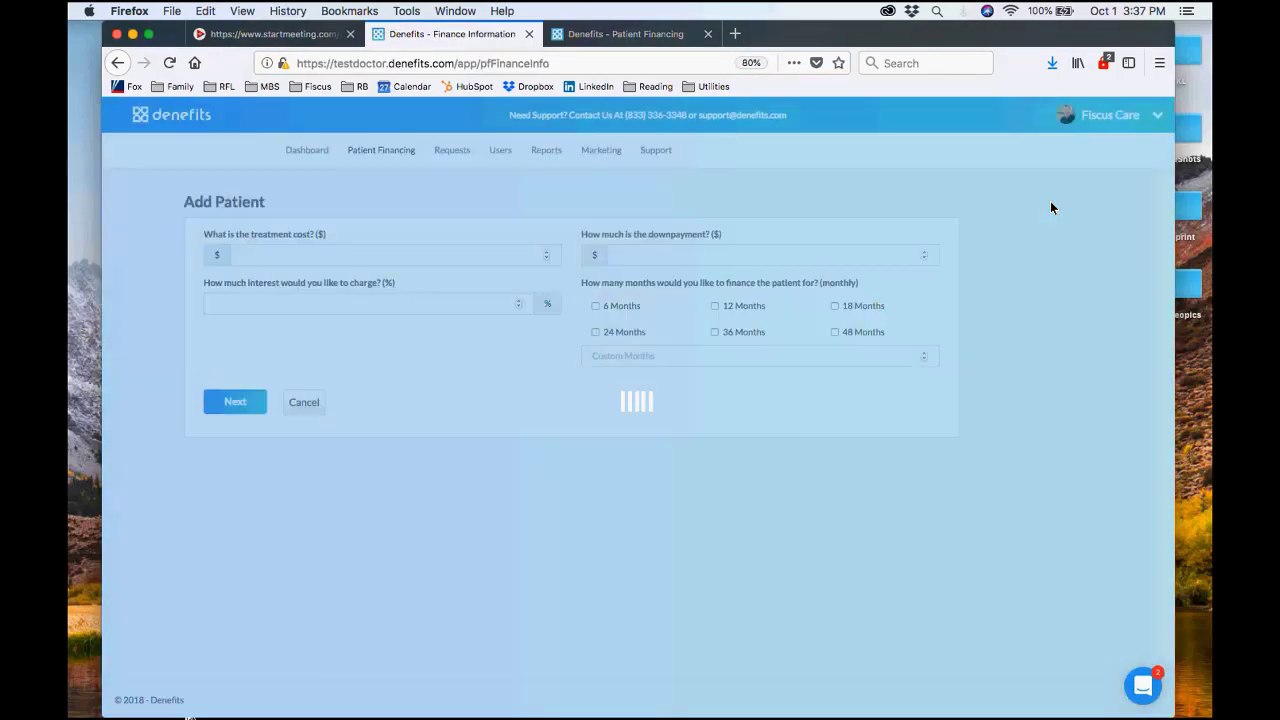
- Enter $4,000 treatment cost, $400 down, 7.99% interest, pick 18 and 12 months, and calculate plans
left_click(257, 259)
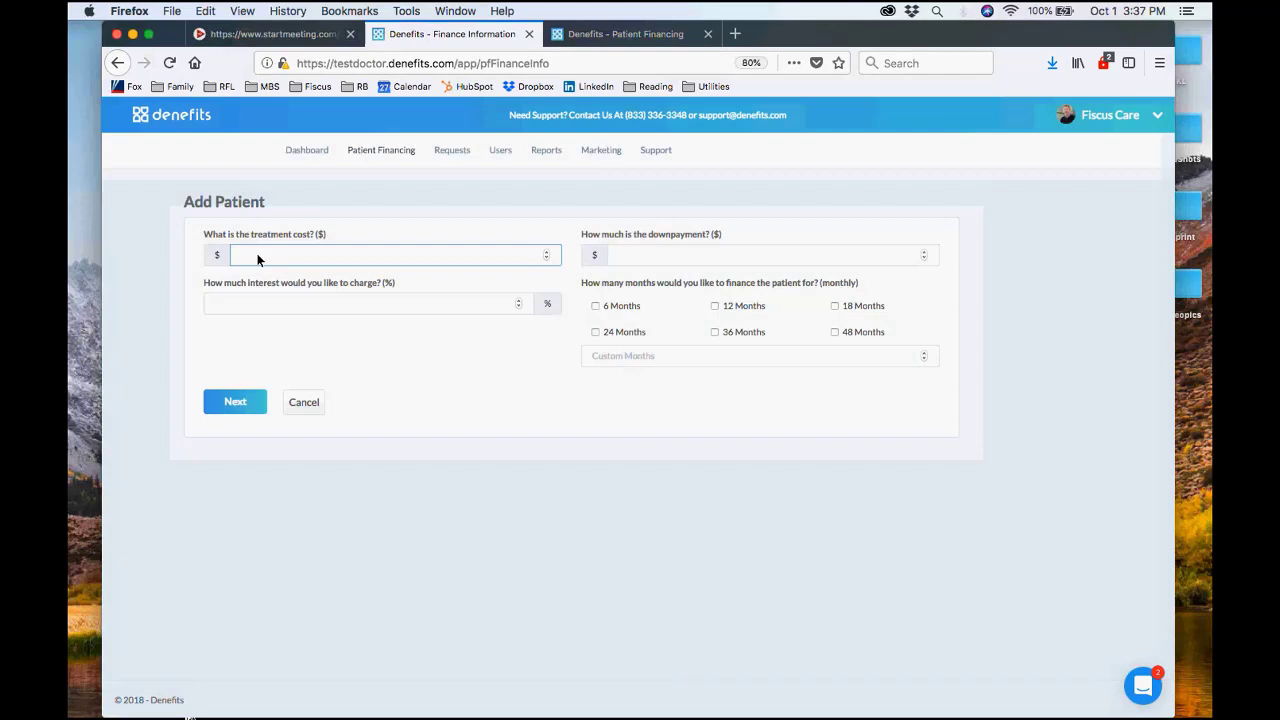
type("4000")
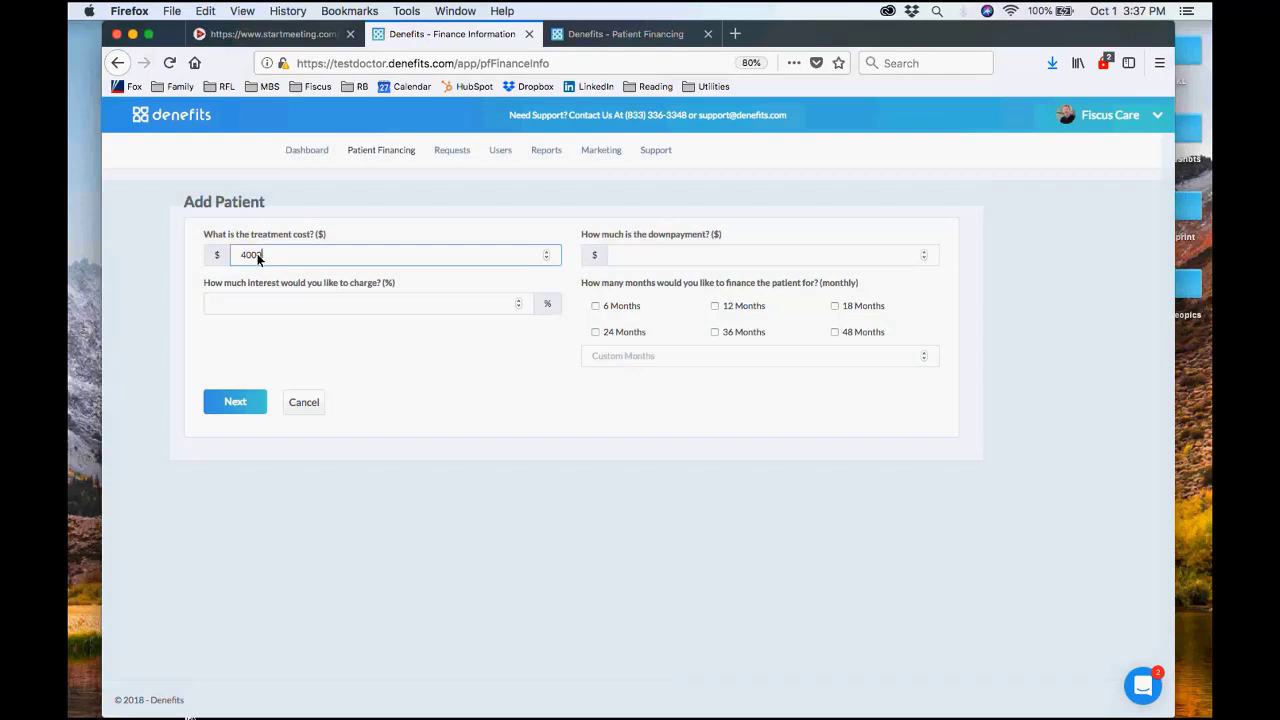
key("Tab")
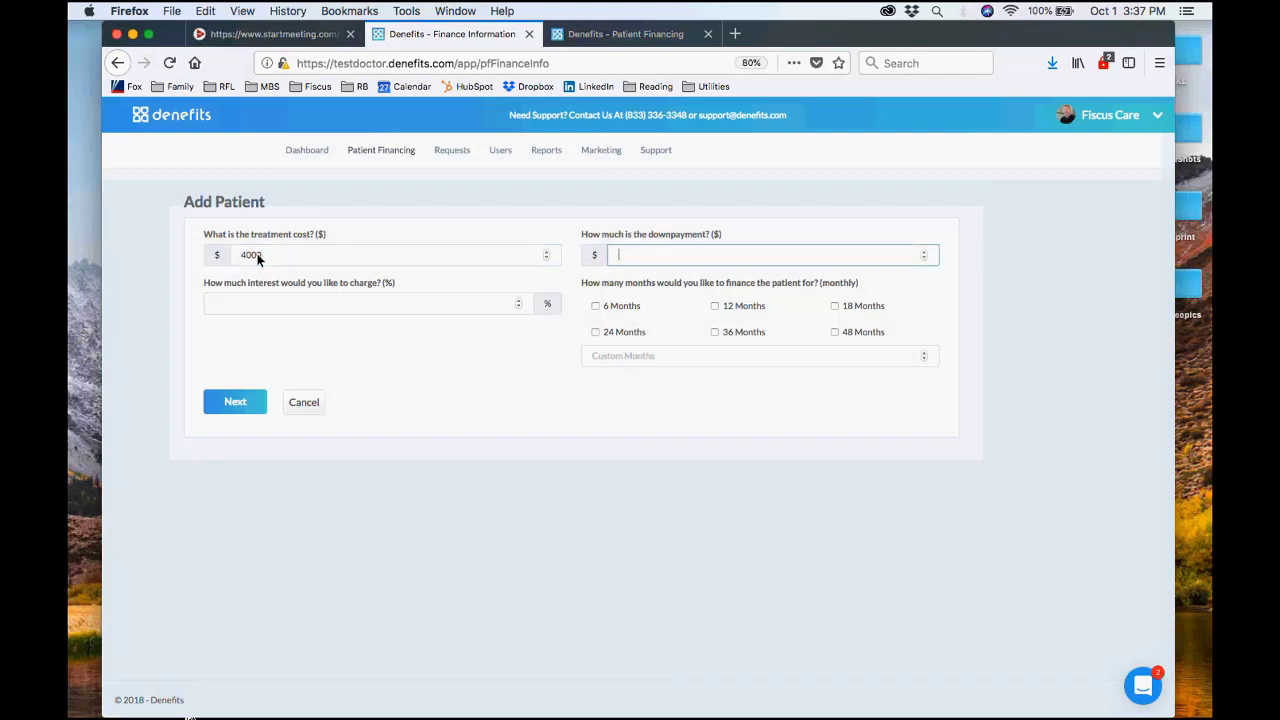
type("400")
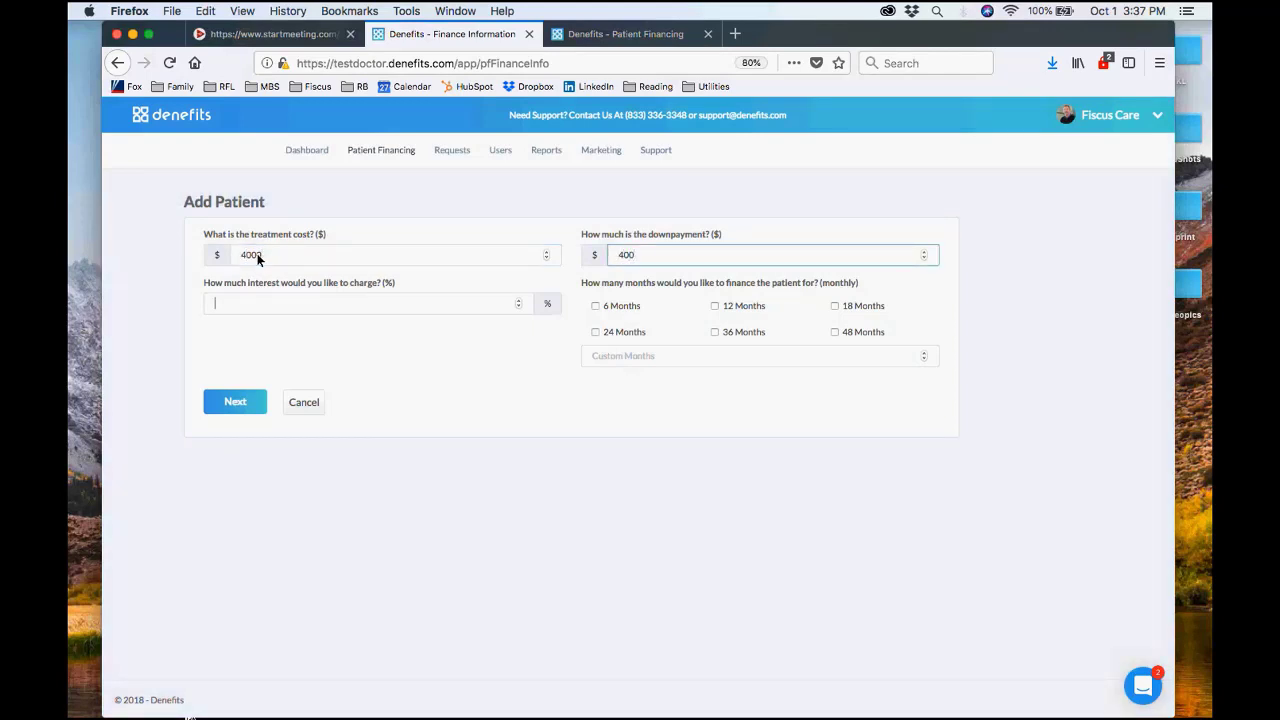
key("Tab")
type("7.99")
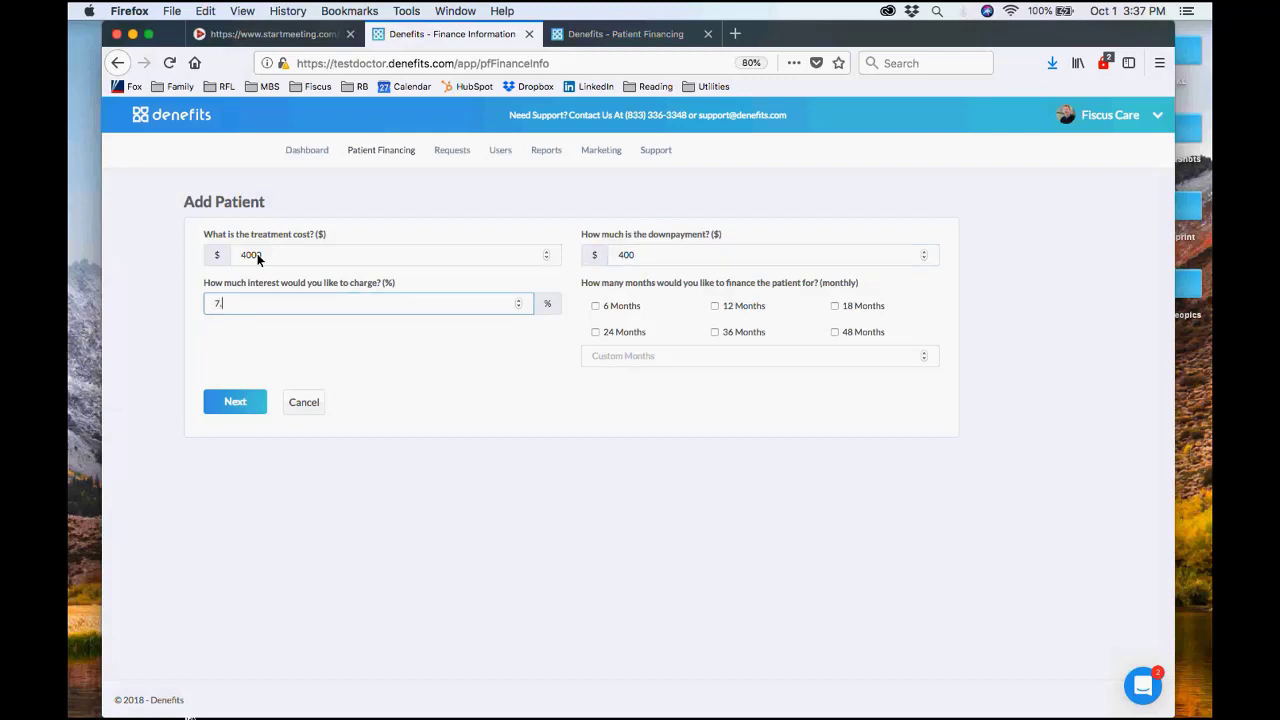
left_click(834, 306)
left_click(716, 306)
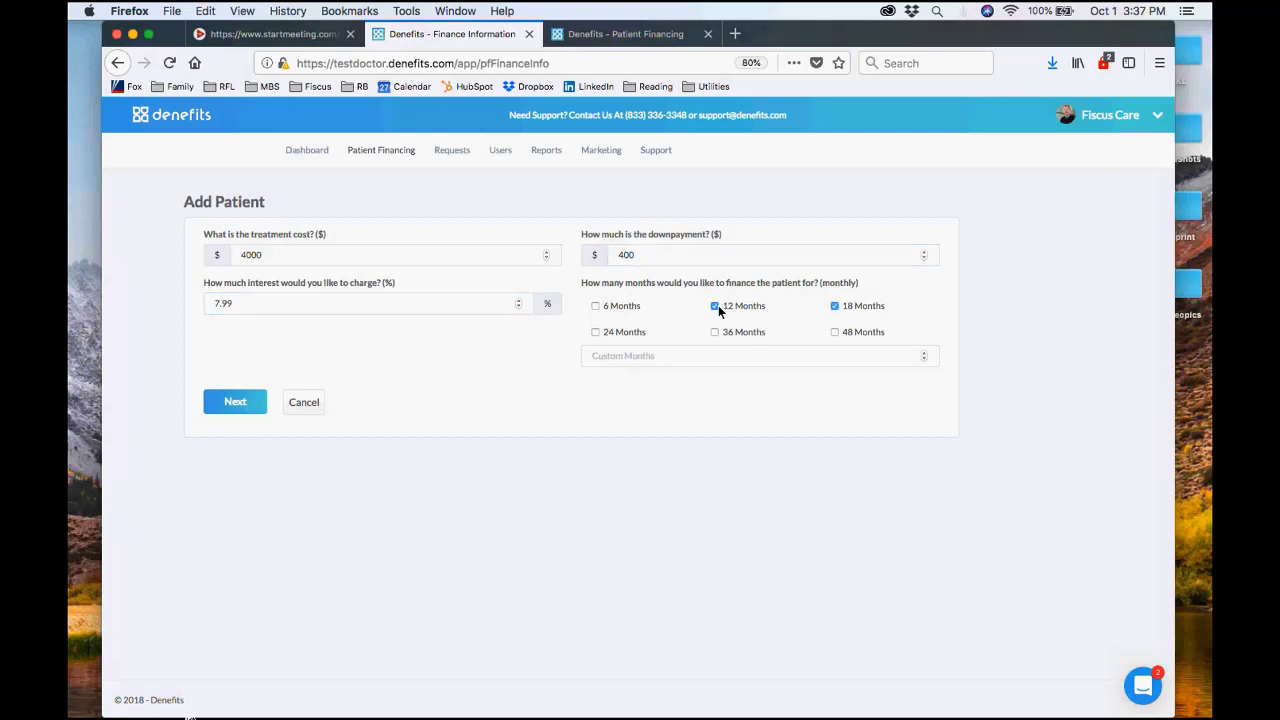
left_click(228, 402)
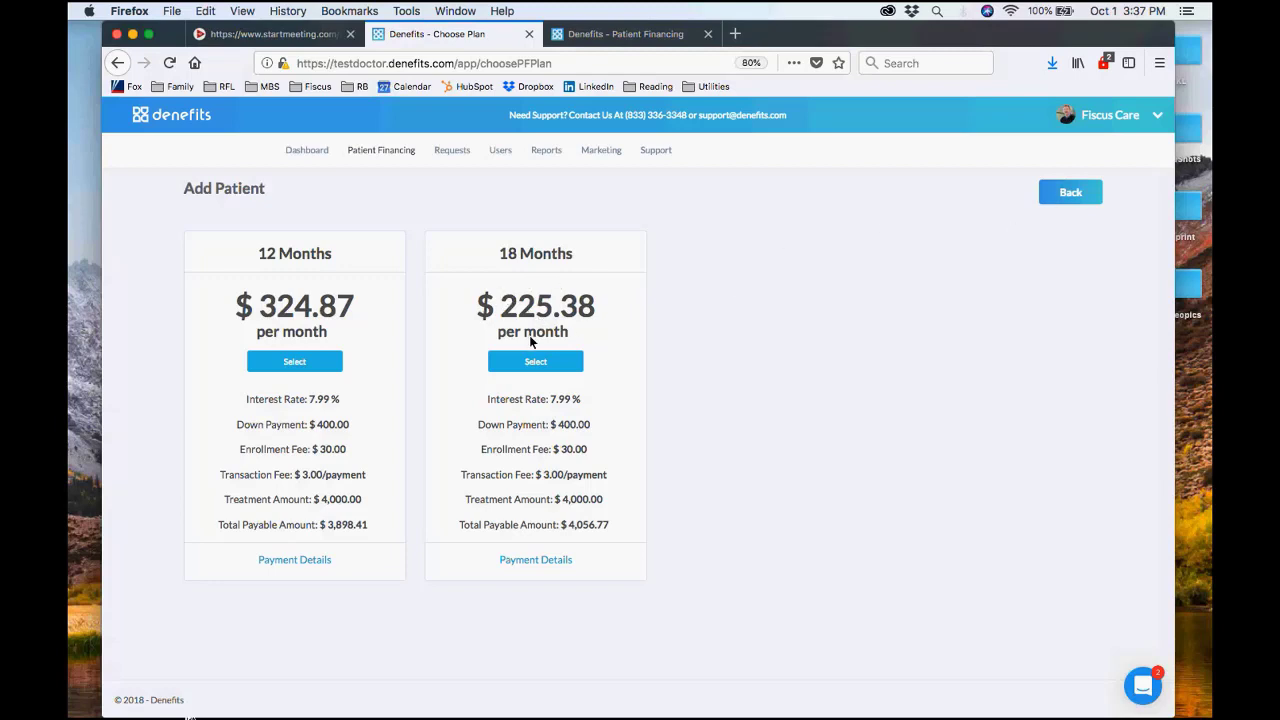
- Add a 24-month term and a custom 21-month term, then pick the 21-month plan at $197.06/month
left_click(1068, 194)
left_click(595, 332)
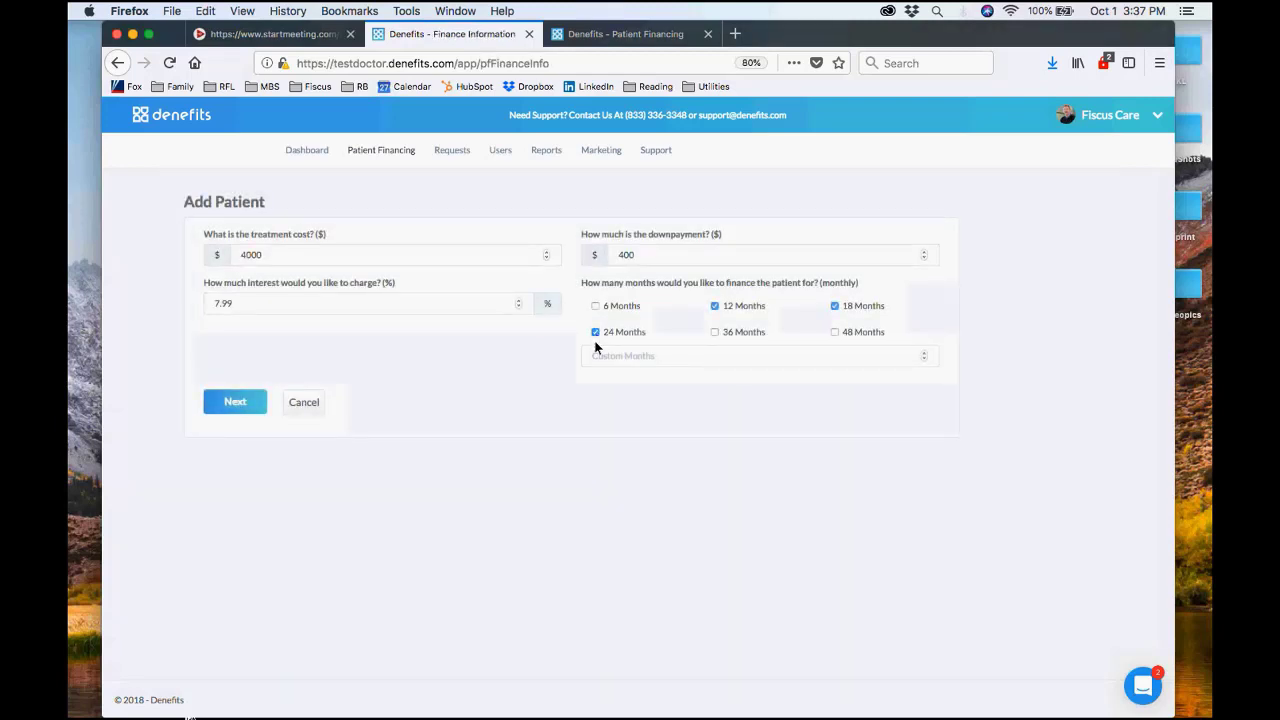
left_click(588, 358)
type("21")
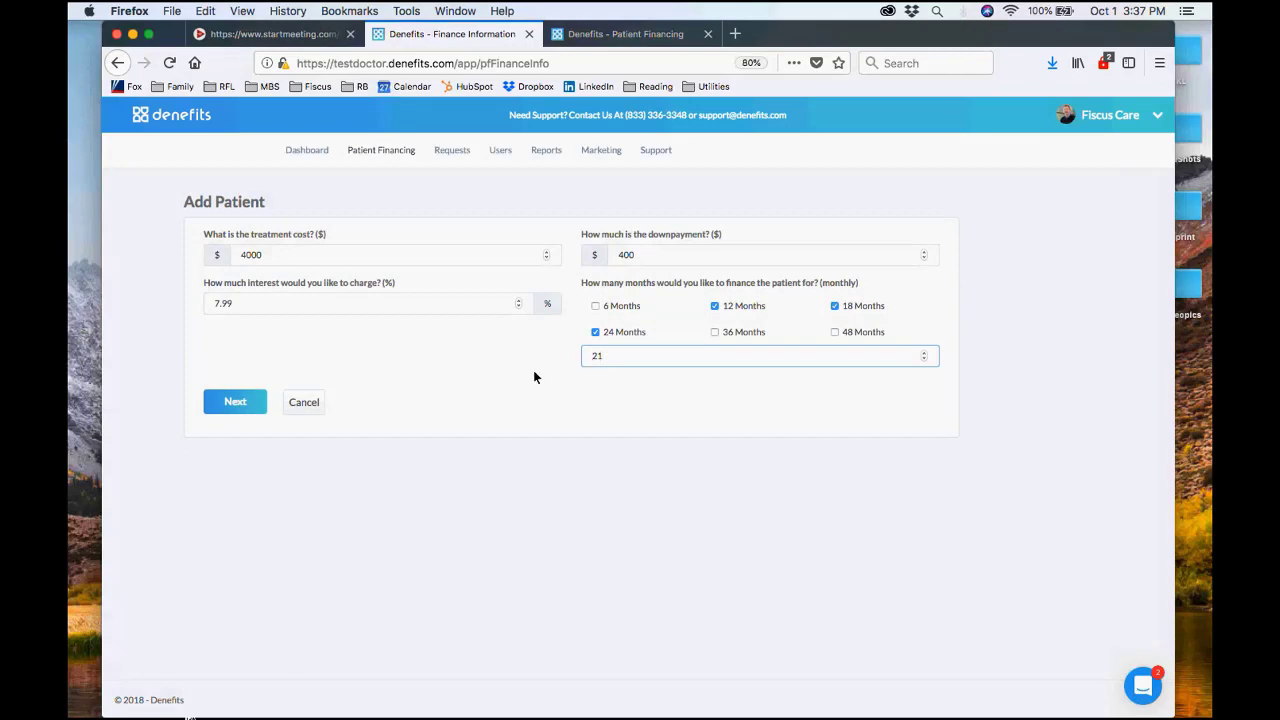
left_click(244, 401)
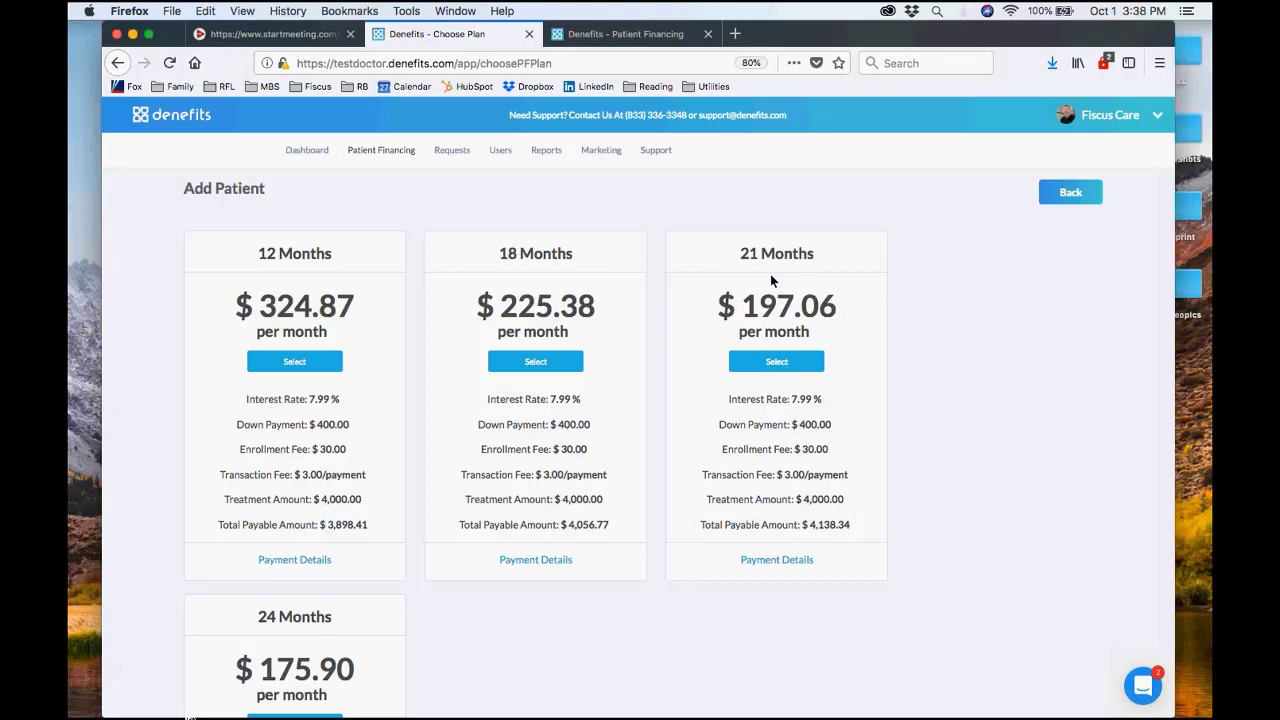
left_click_drag(742, 308, 858, 311)
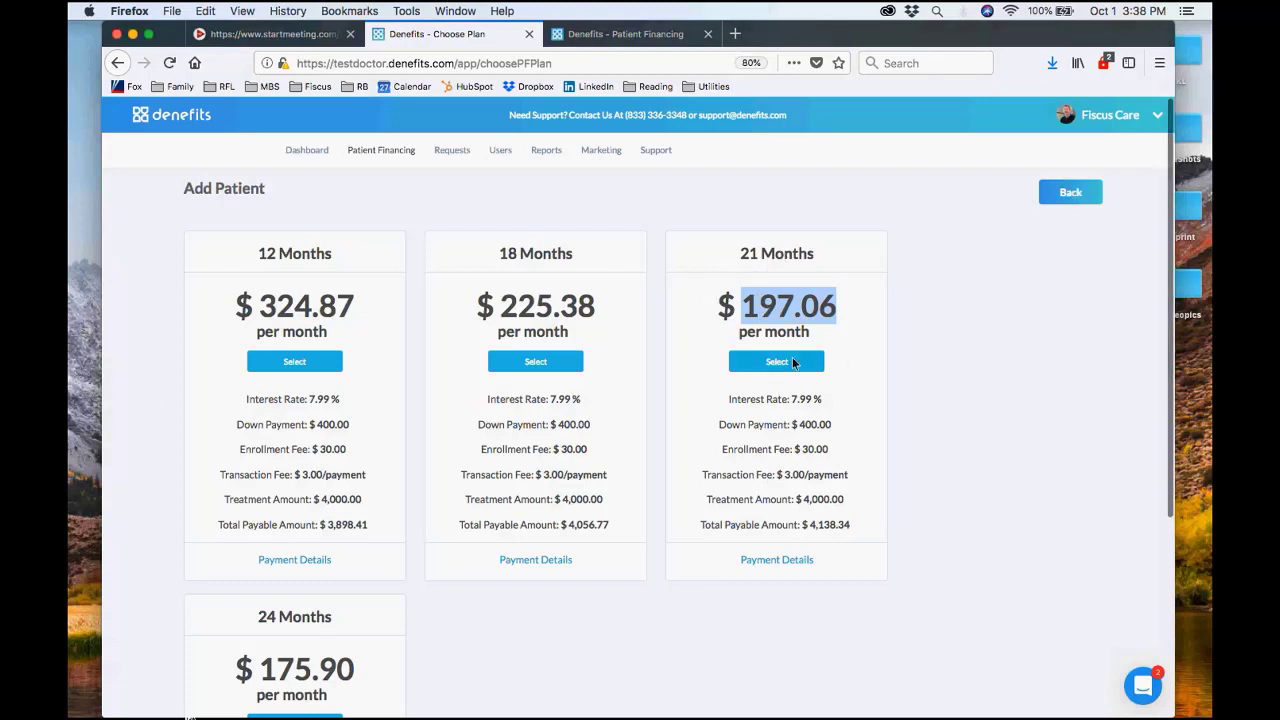
left_click(776, 362)
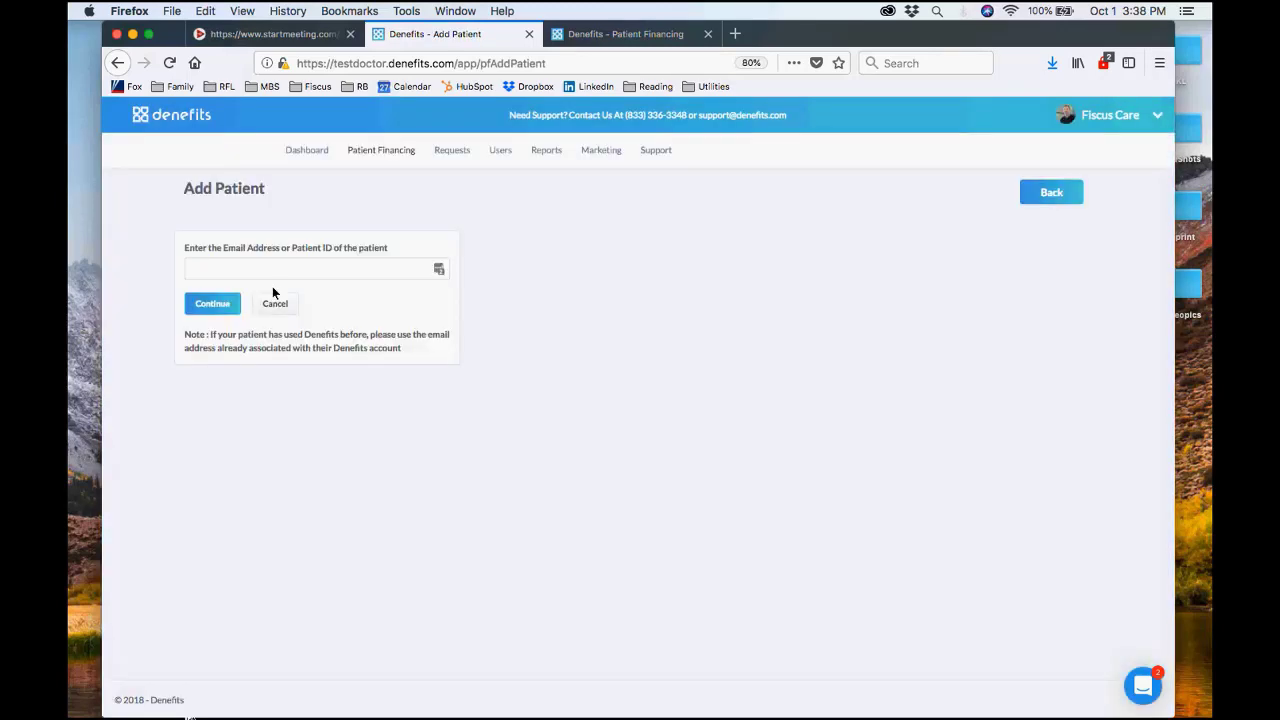
- Look up the patient by entering their e-mail address
left_click(246, 274)
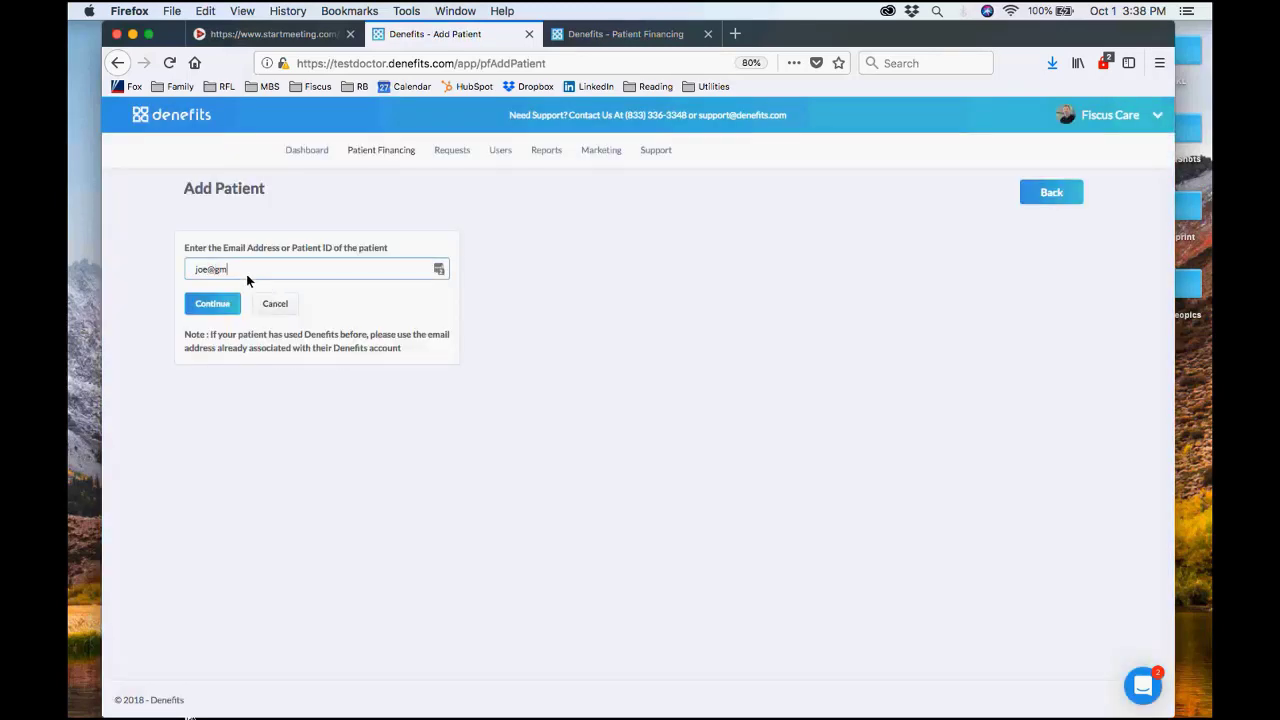
left_click(208, 305)
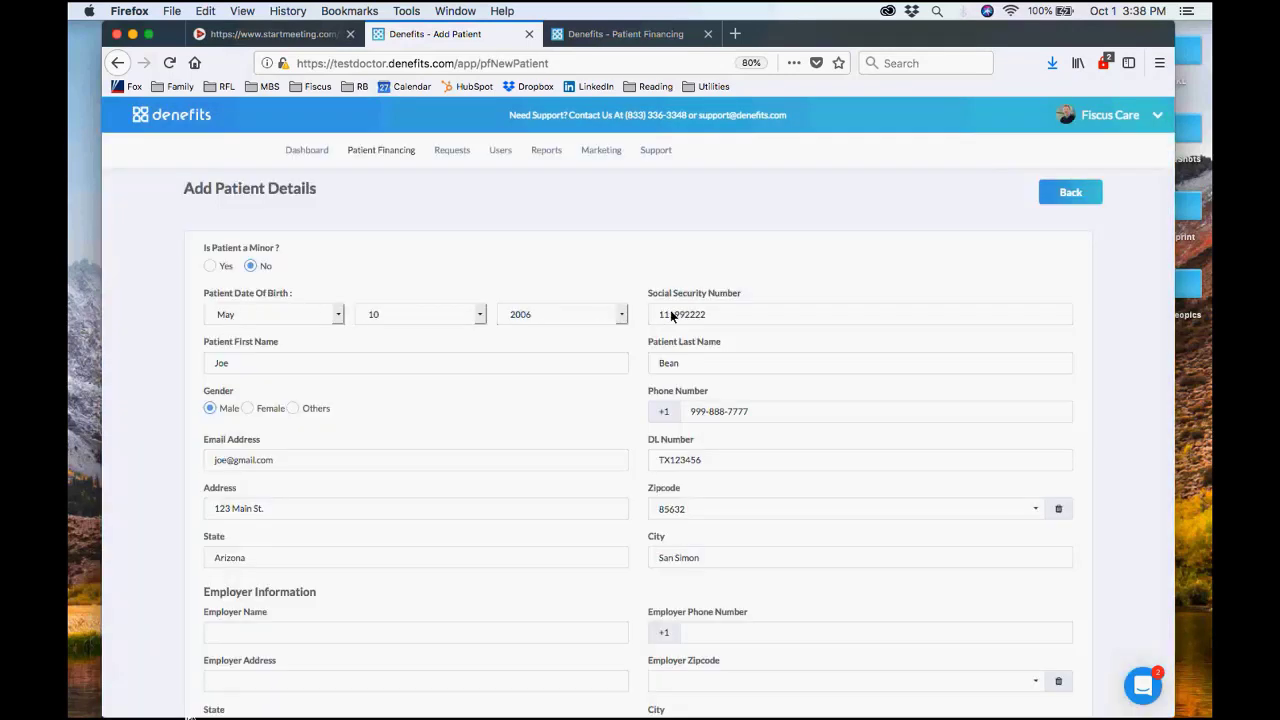
- Review the prefilled Social Security and DL Number details and submit the patient's information
double_click(673, 316)
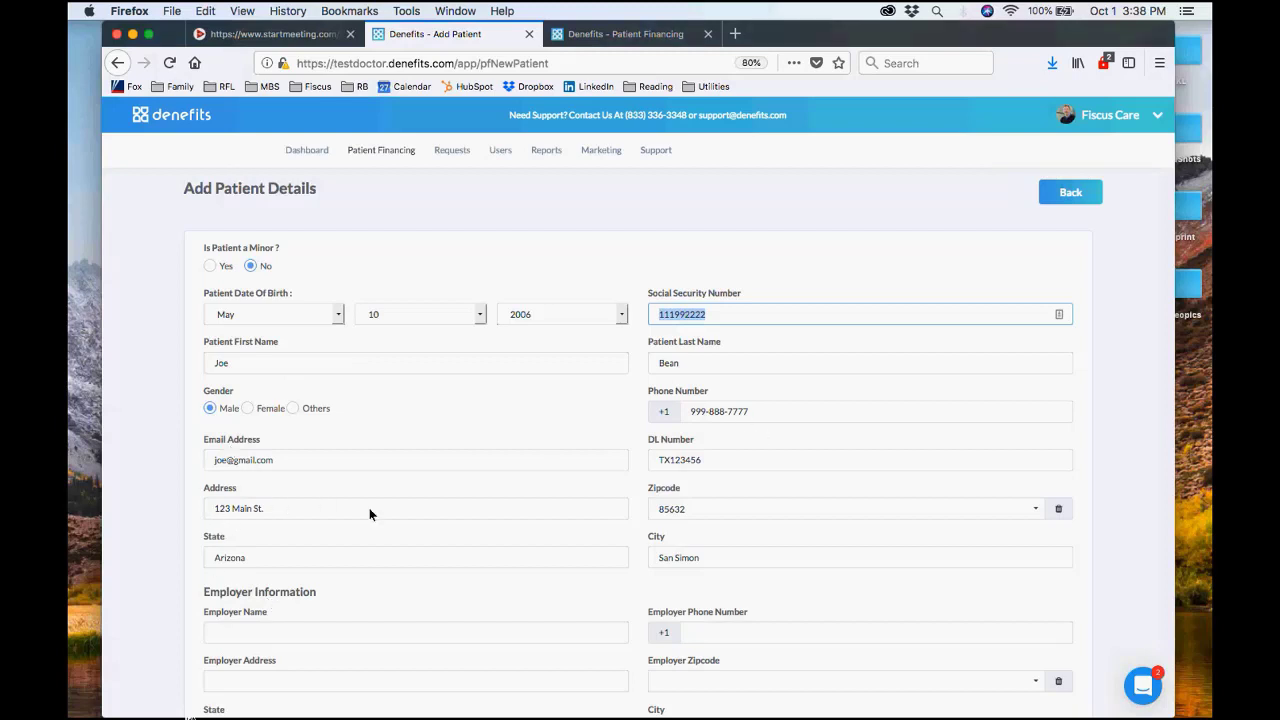
double_click(690, 460)
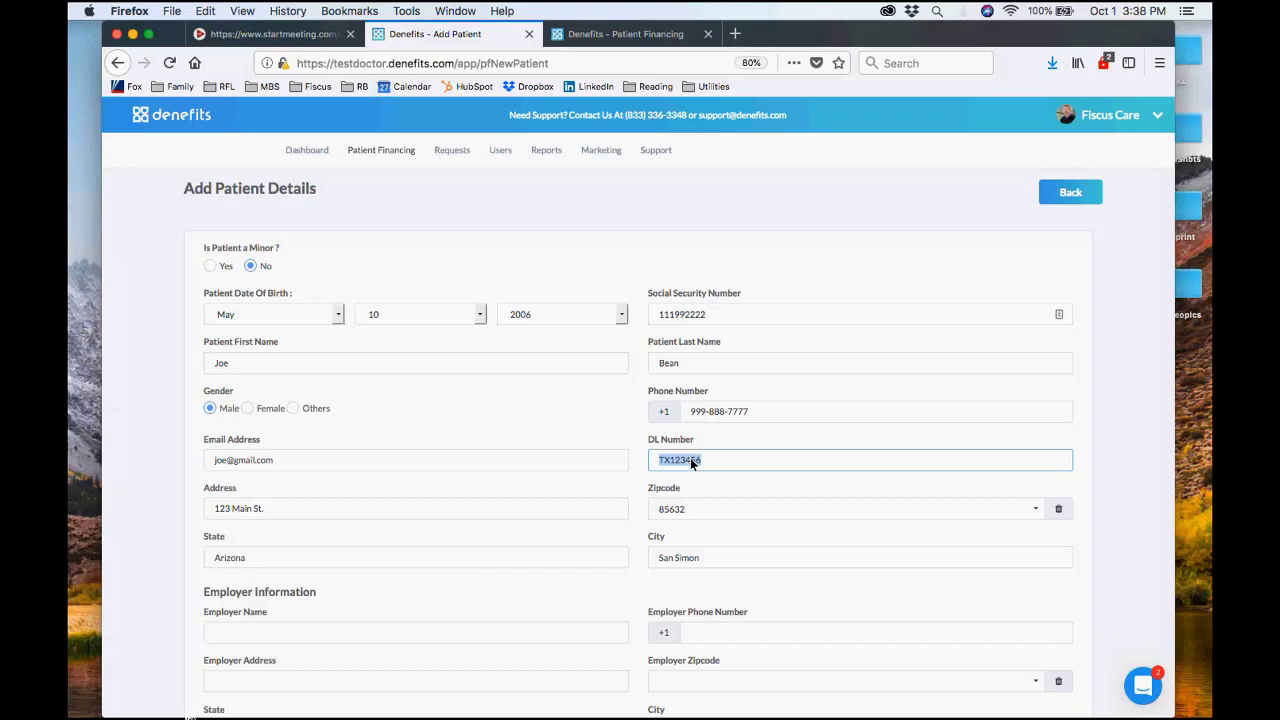
left_click(700, 482)
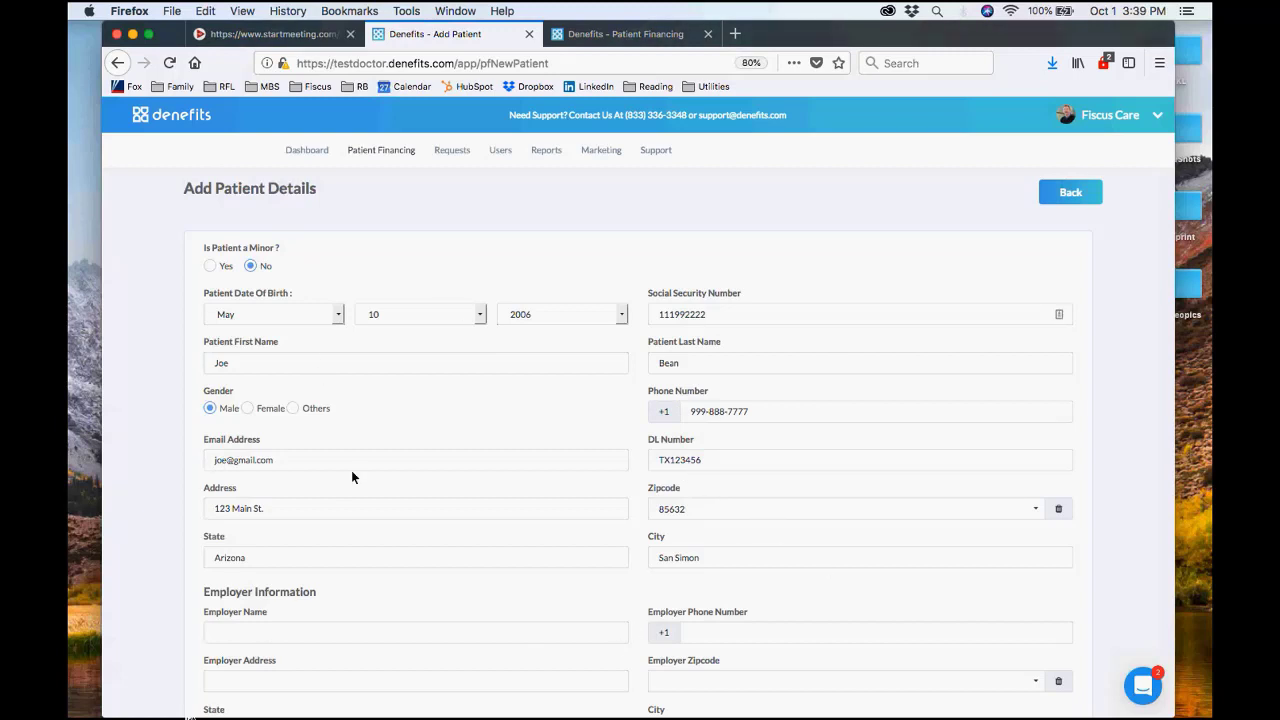
scroll(351, 470, "down", 3)
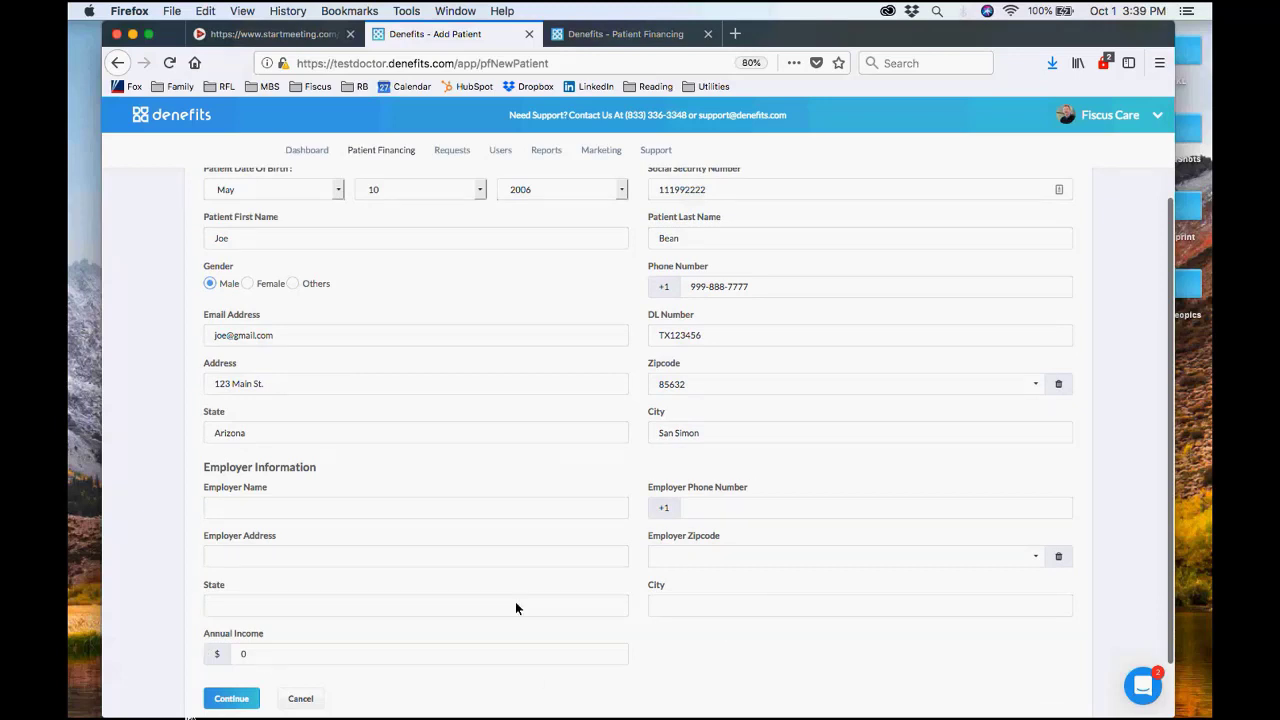
left_click(232, 698)
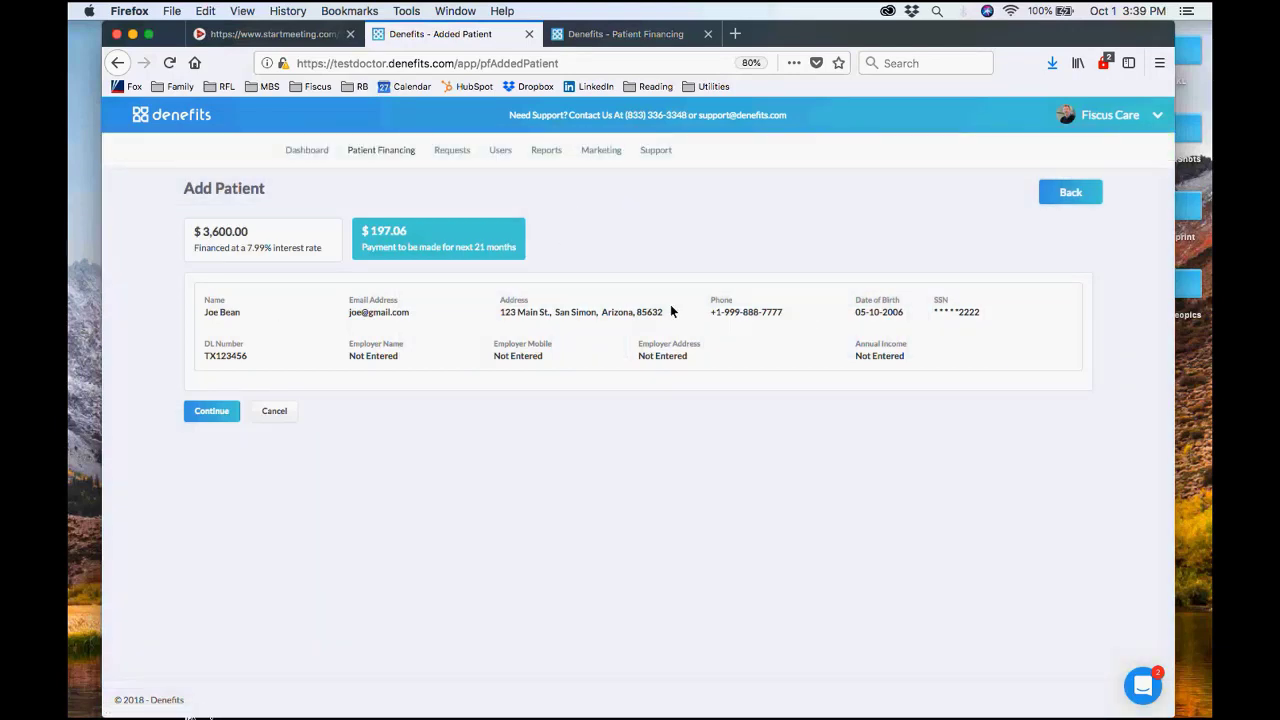
- Read through the financing contract's Terms & Conditions, then return to the confirmation page
left_click(210, 411)
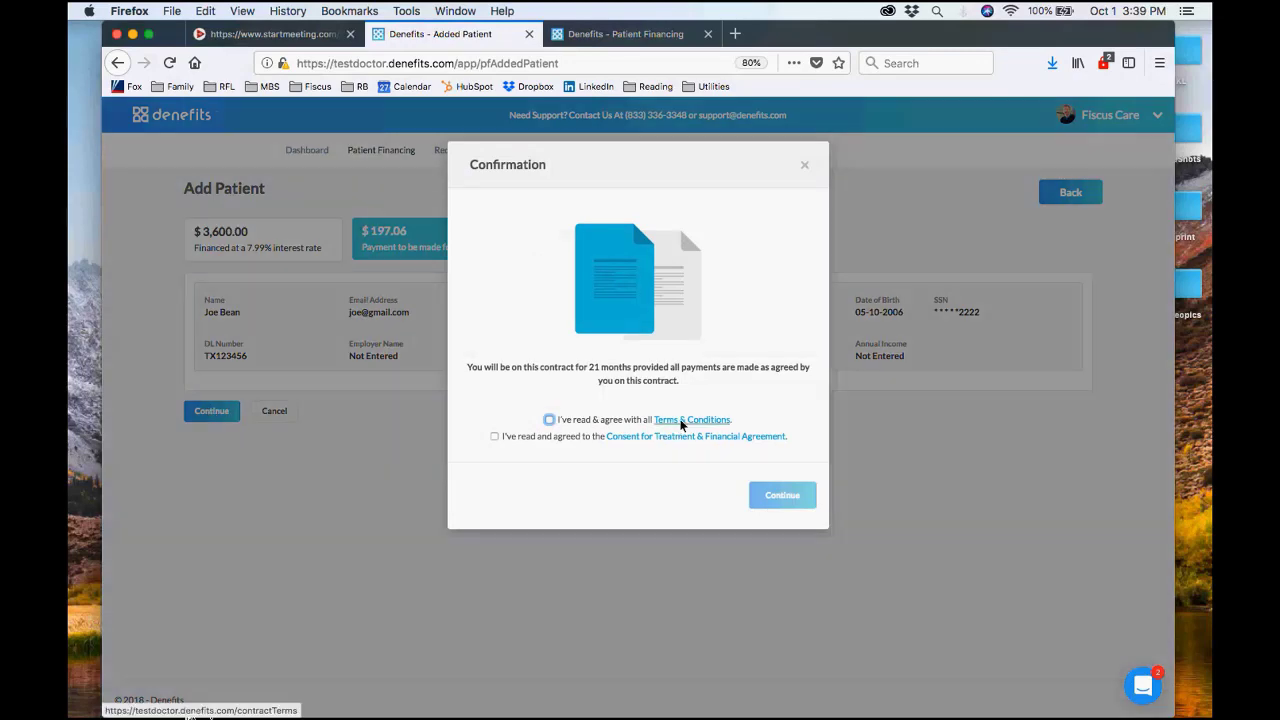
left_click(681, 420)
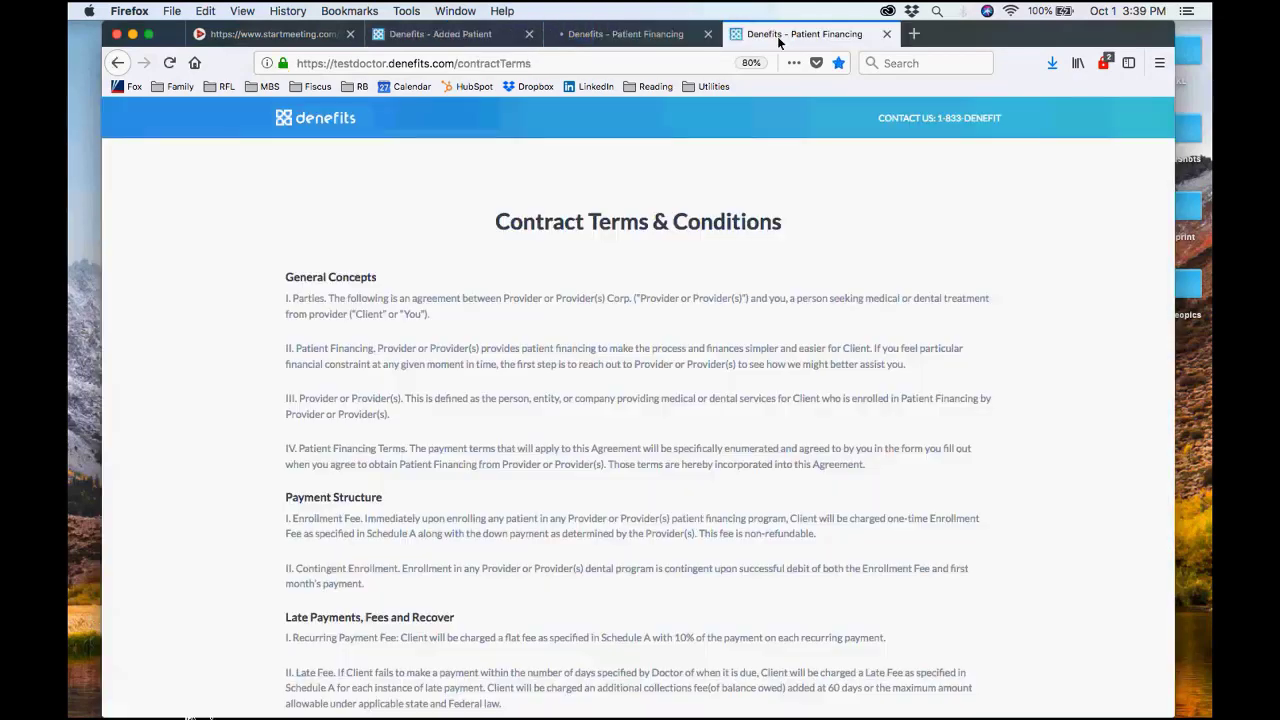
scroll(521, 236, "down", 3)
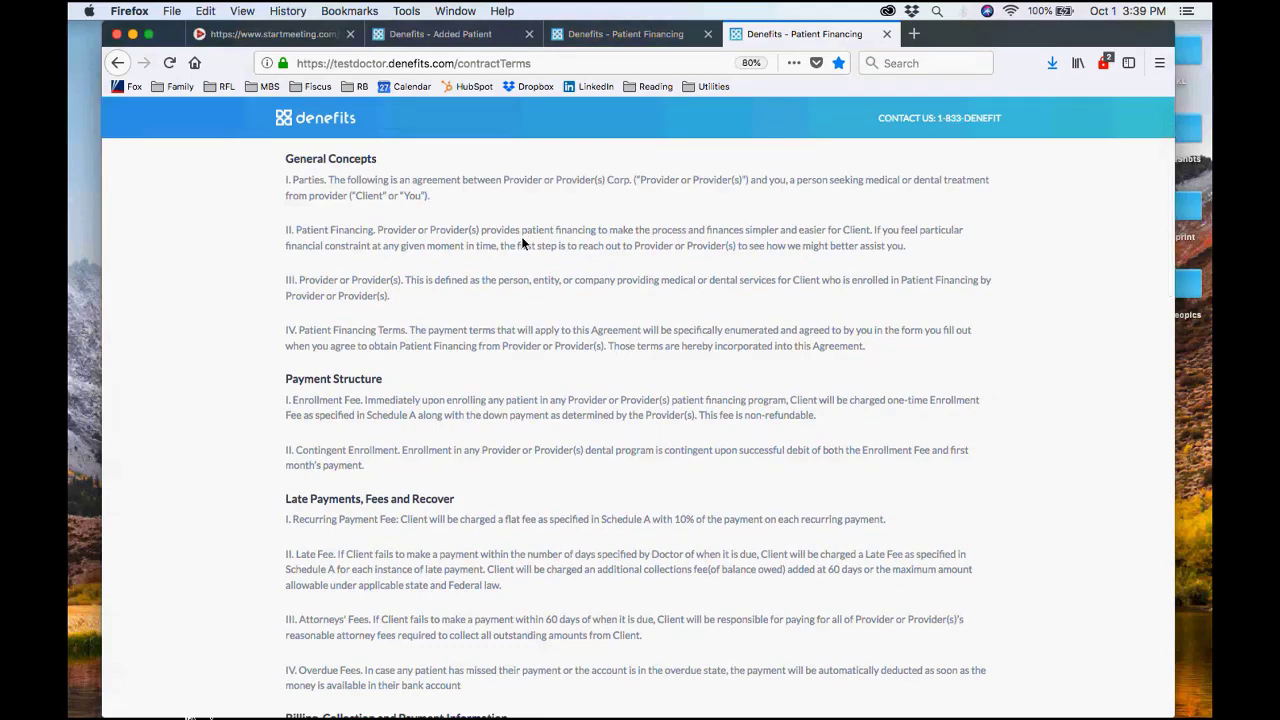
scroll(521, 236, "down", 8)
scroll(521, 236, "down", 14)
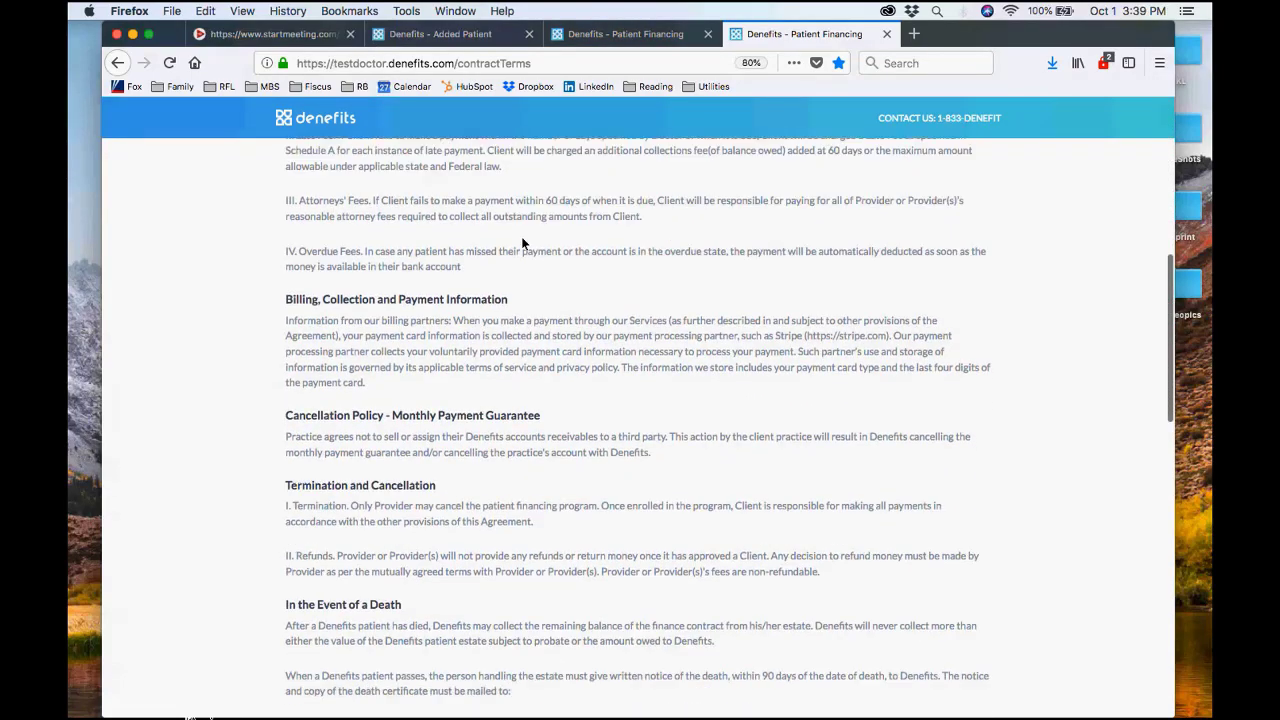
scroll(521, 243, "down", 12)
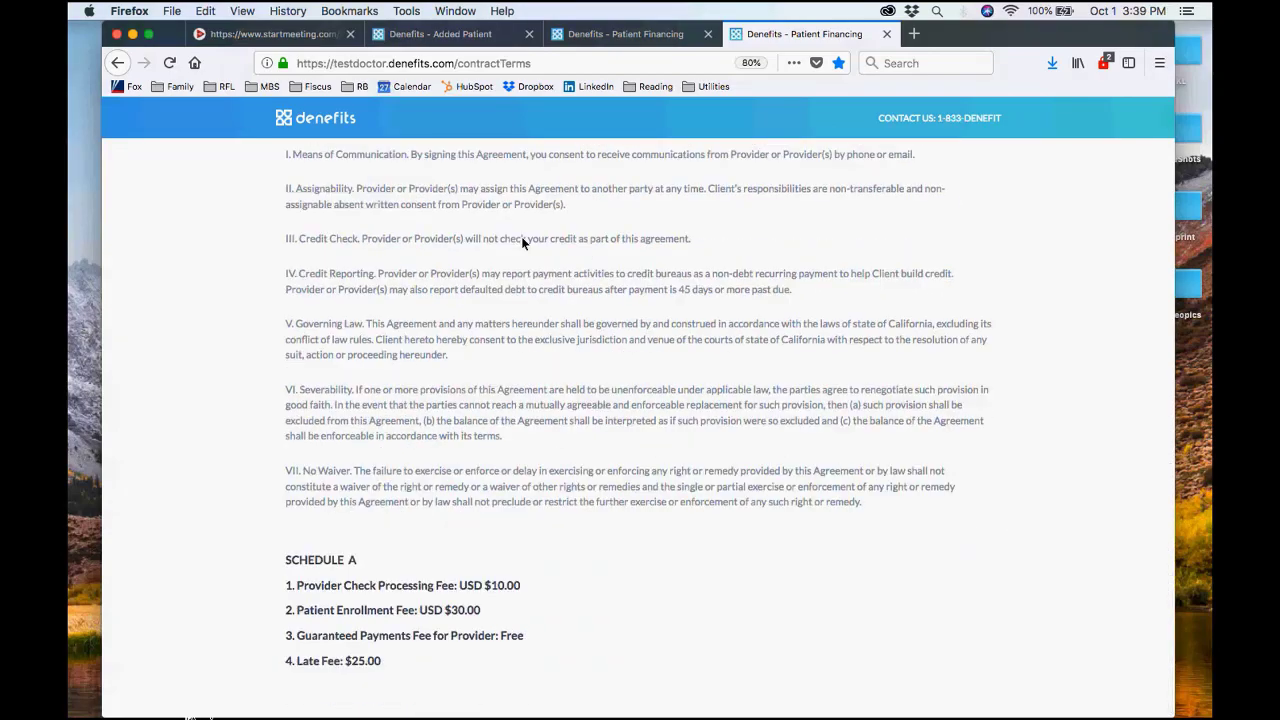
scroll(521, 241, "up", 9)
scroll(521, 243, "up", 20)
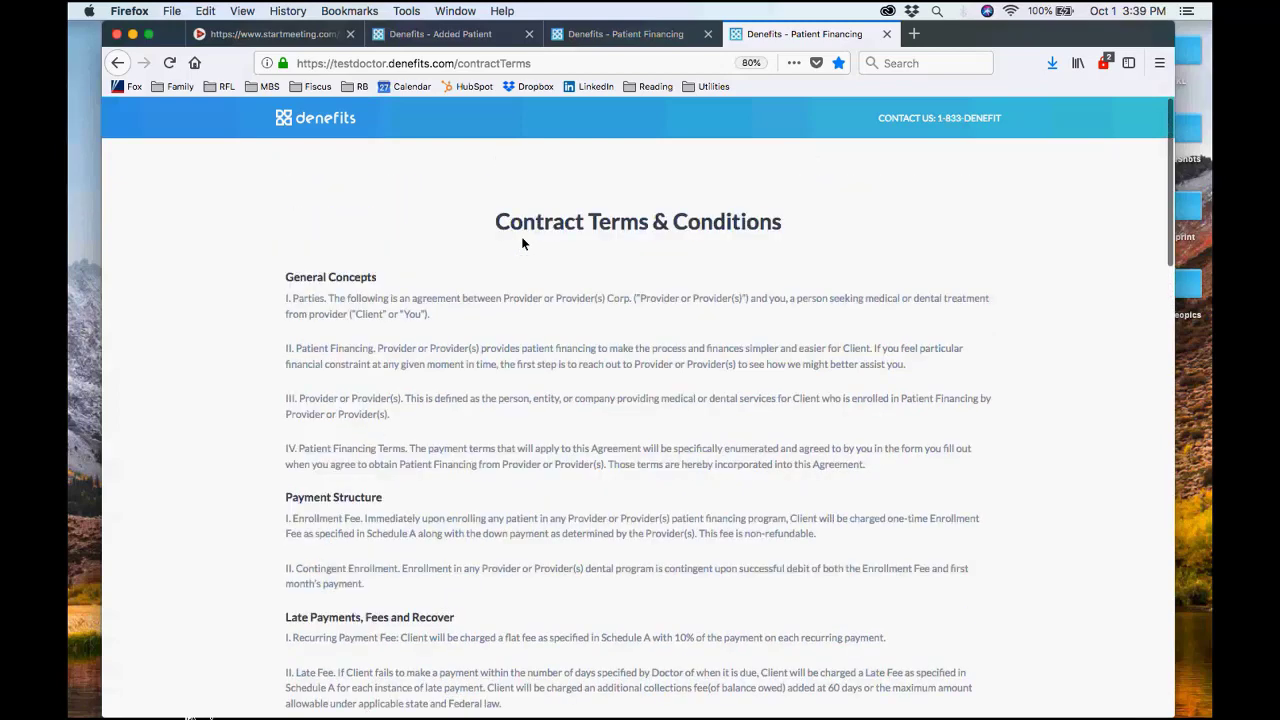
left_click(601, 36)
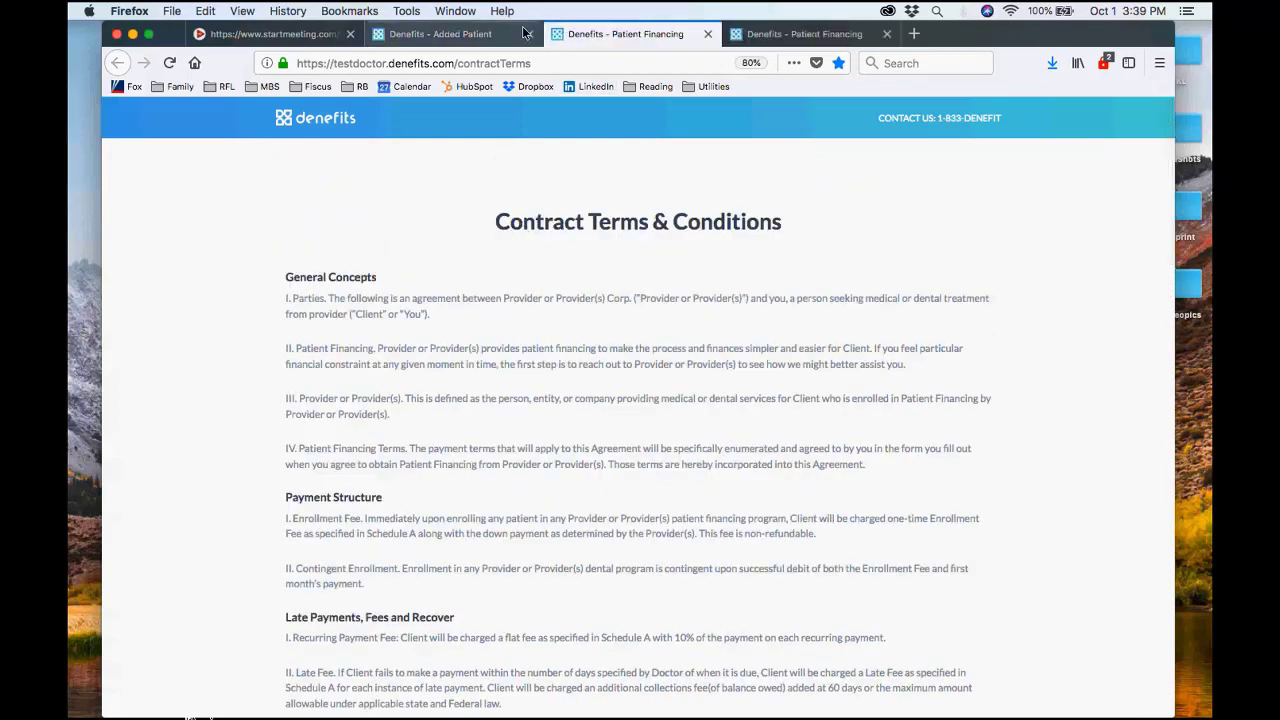
left_click(523, 33)
- Accept the Terms & Conditions and the consent and financial agreement, then continue to payment
left_click(549, 420)
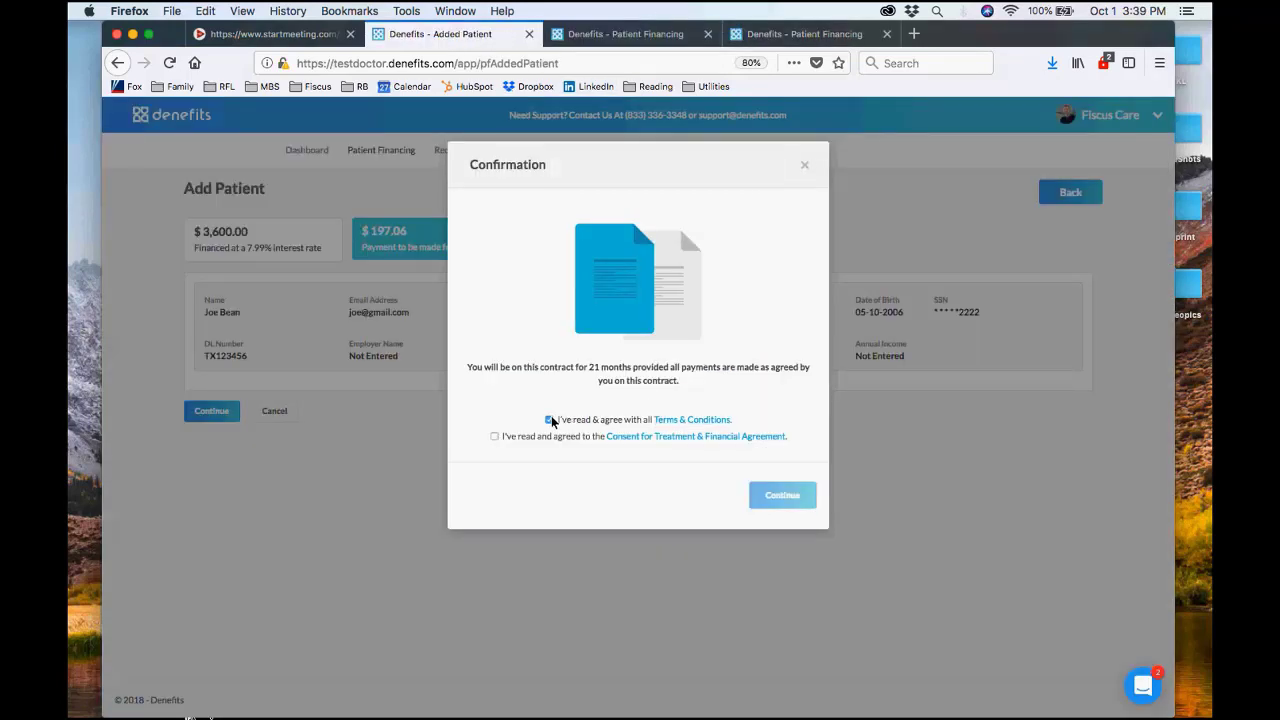
left_click(668, 437)
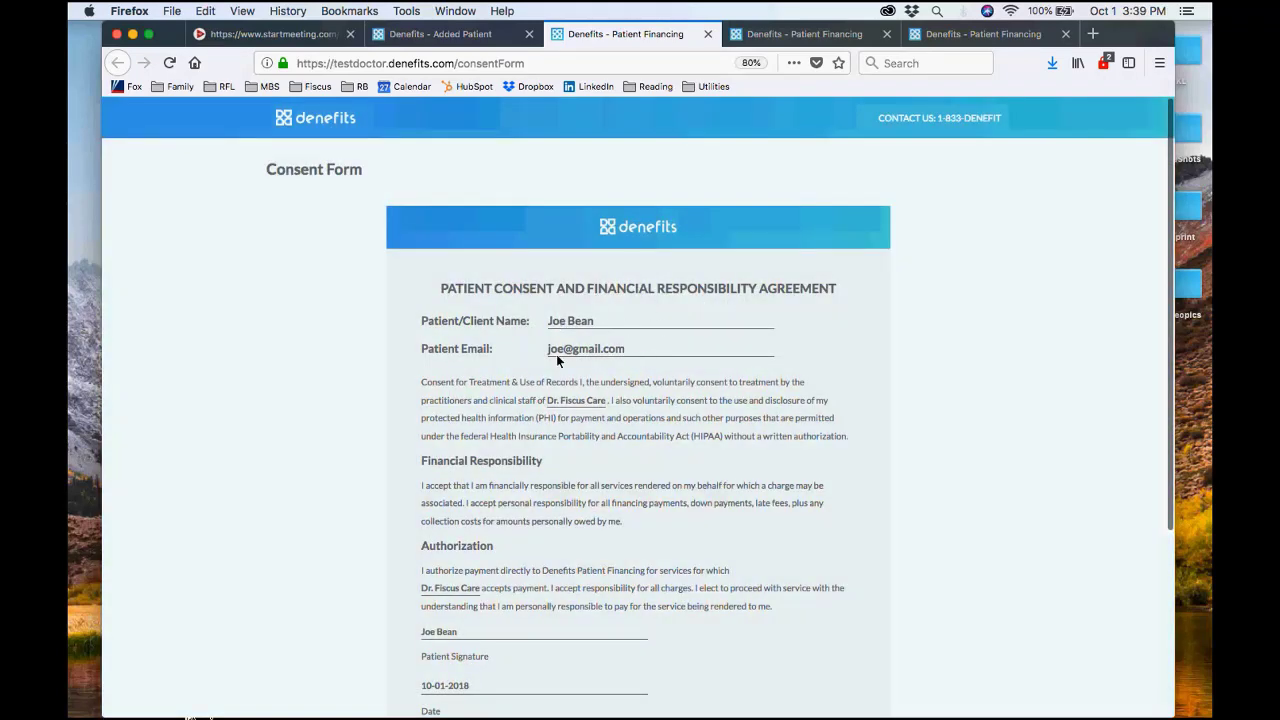
scroll(556, 358, "down", 2)
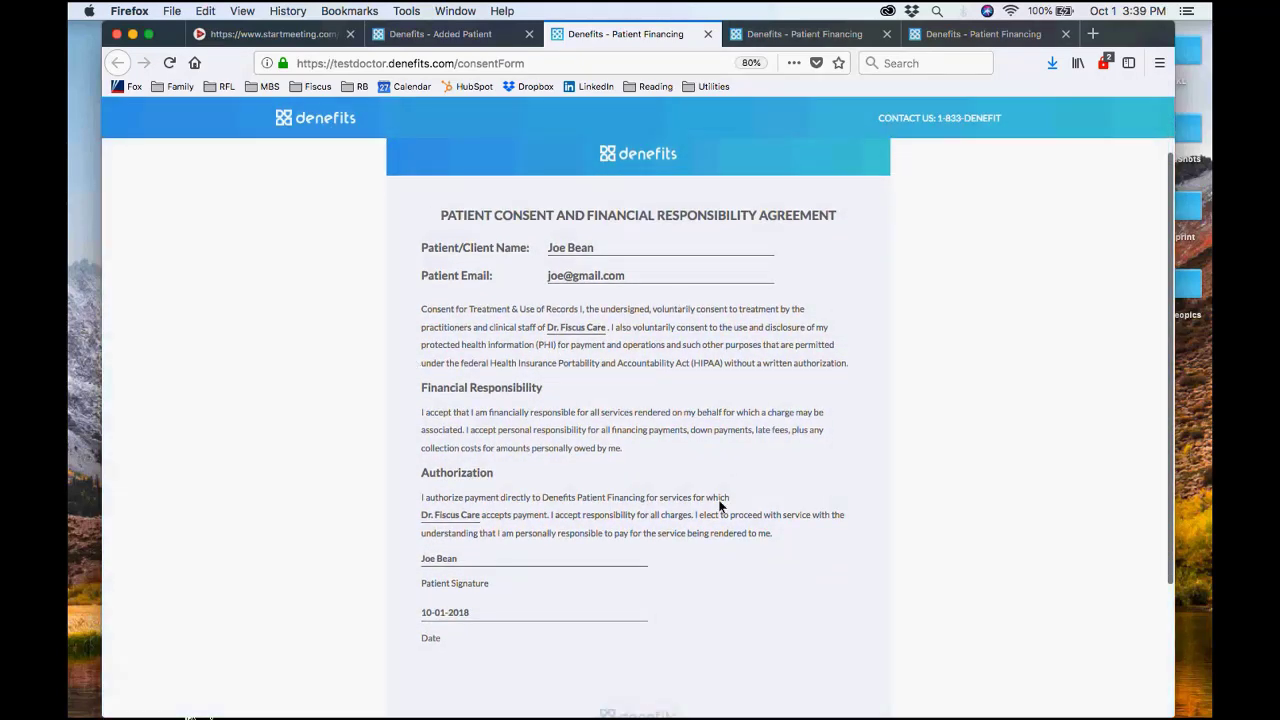
left_click(437, 36)
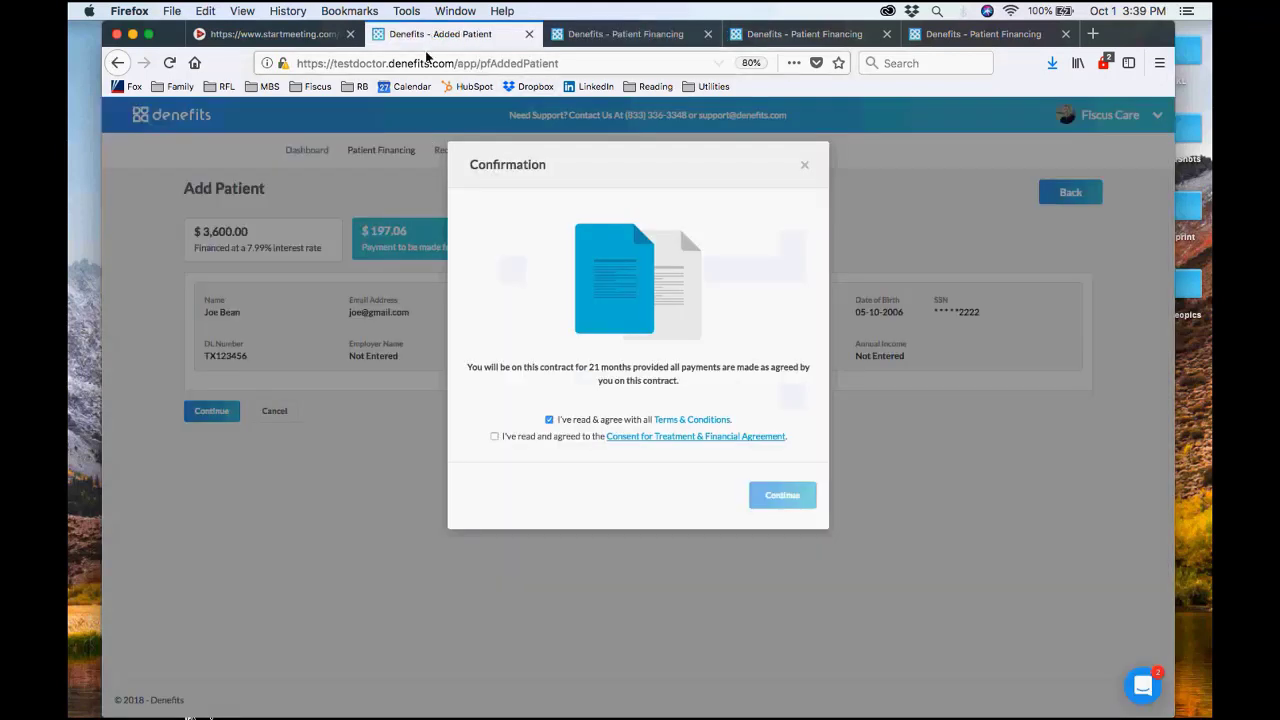
left_click(494, 436)
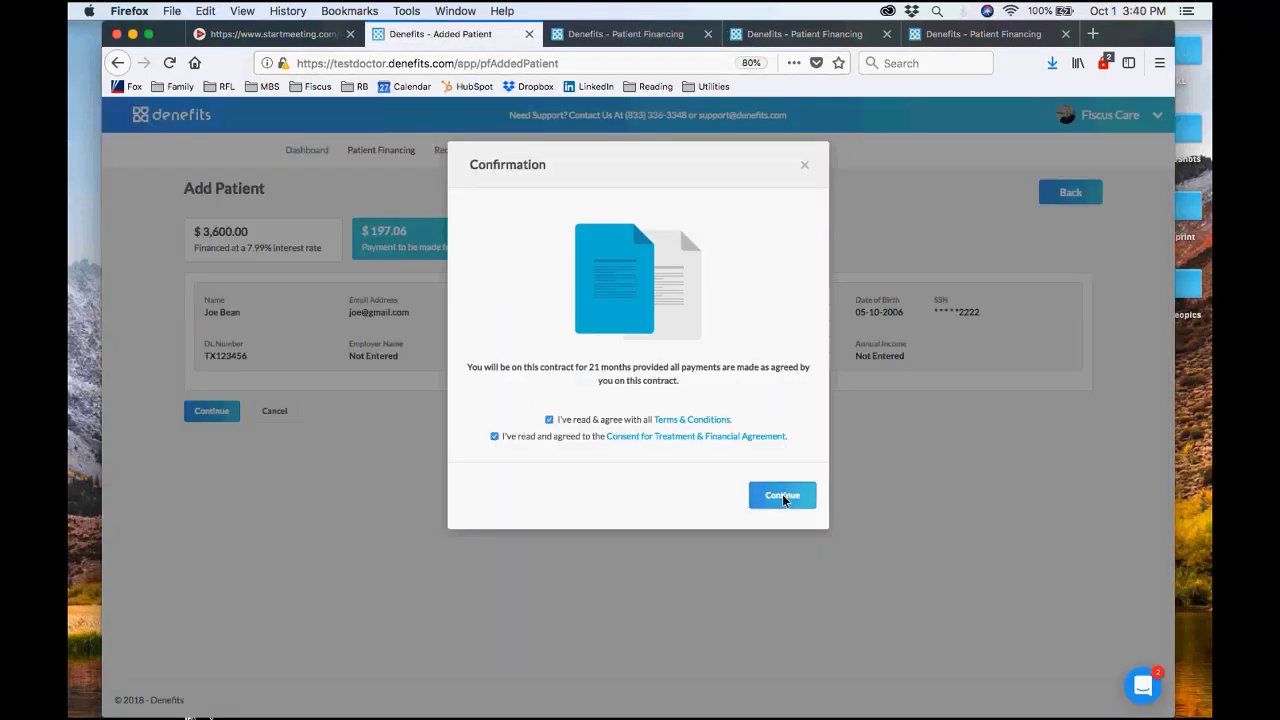
left_click(782, 495)
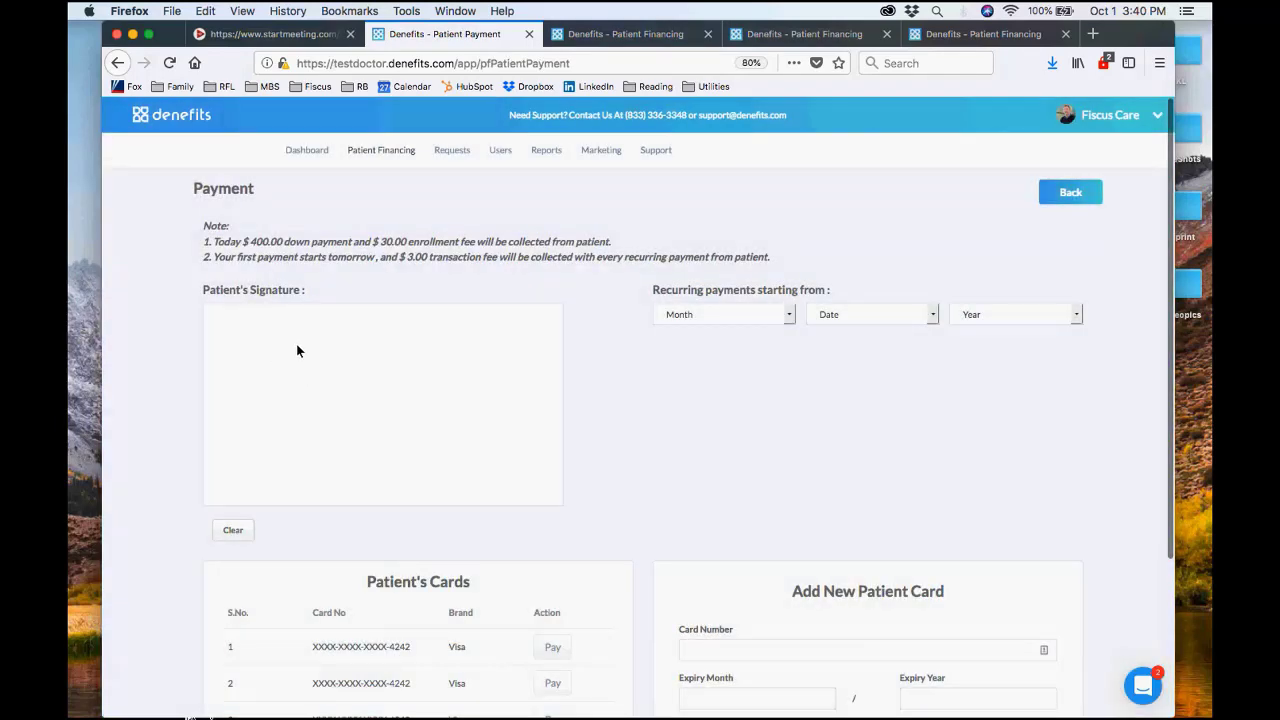
- Draw the patient's signature in the signature box
mouse_move(297, 345)
left_mouse_down()
mouse_move(308, 477)
mouse_move(255, 450)
left_mouse_up()
mouse_move(234, 375)
left_mouse_down()
mouse_move(300, 374)
mouse_move(336, 348)
left_mouse_up()
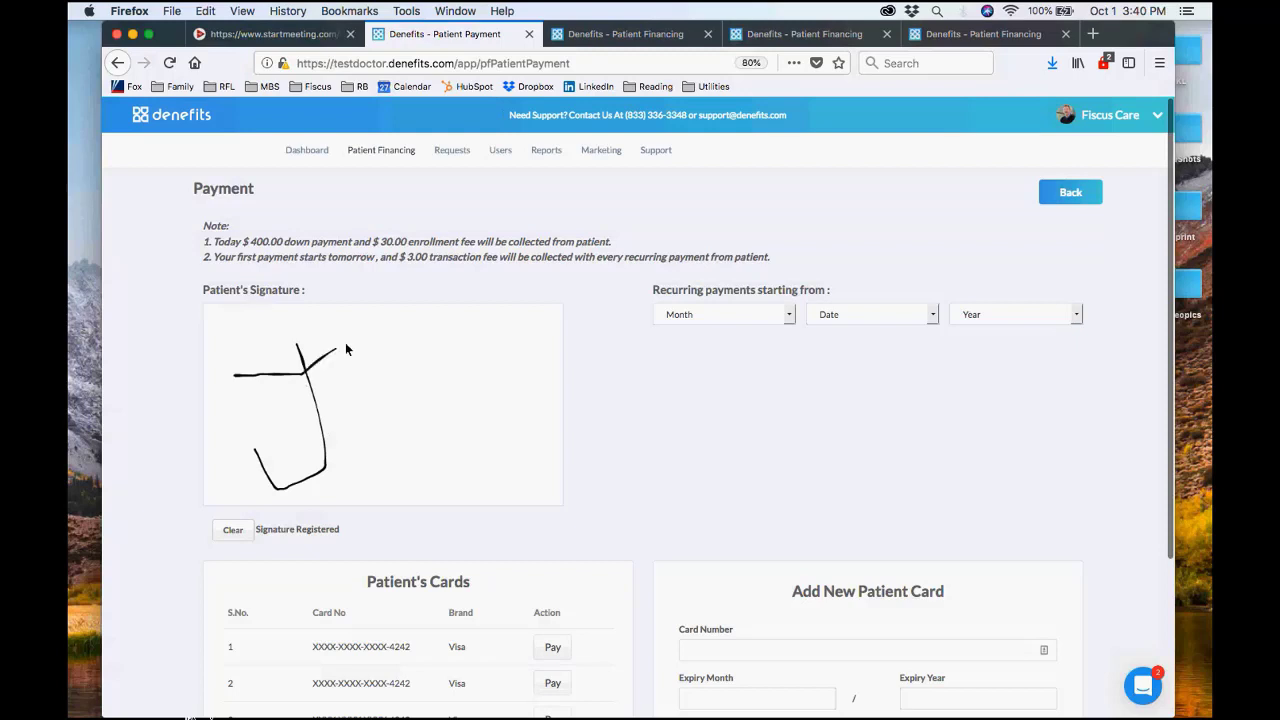
mouse_move(354, 408)
left_mouse_down()
mouse_move(375, 443)
mouse_move(364, 385)
left_mouse_up()
mouse_move(362, 441)
left_mouse_down()
mouse_move(372, 465)
mouse_move(454, 452)
left_mouse_up()
left_click_drag(433, 360, 438, 440)
mouse_move(357, 355)
left_mouse_down()
mouse_move(468, 425)
mouse_move(390, 490)
left_mouse_up()
- Set the recurring payment start date to October 15, 2018
left_click(719, 316)
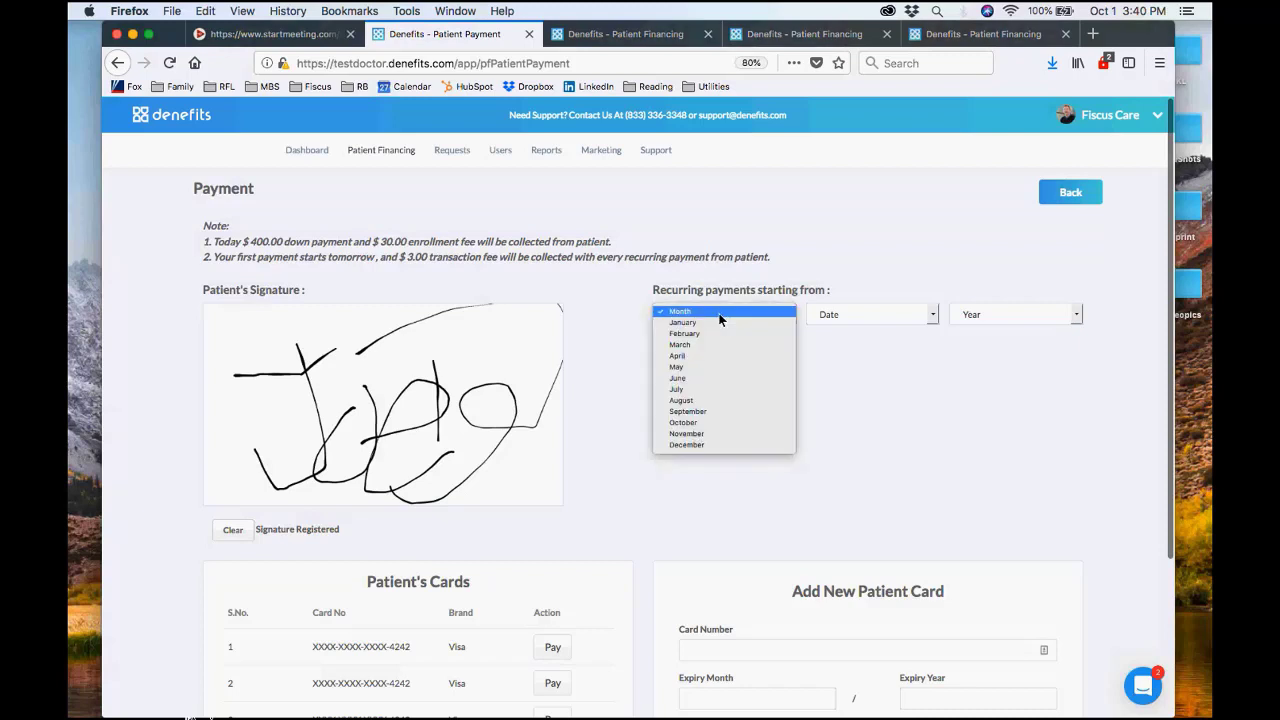
left_click(705, 426)
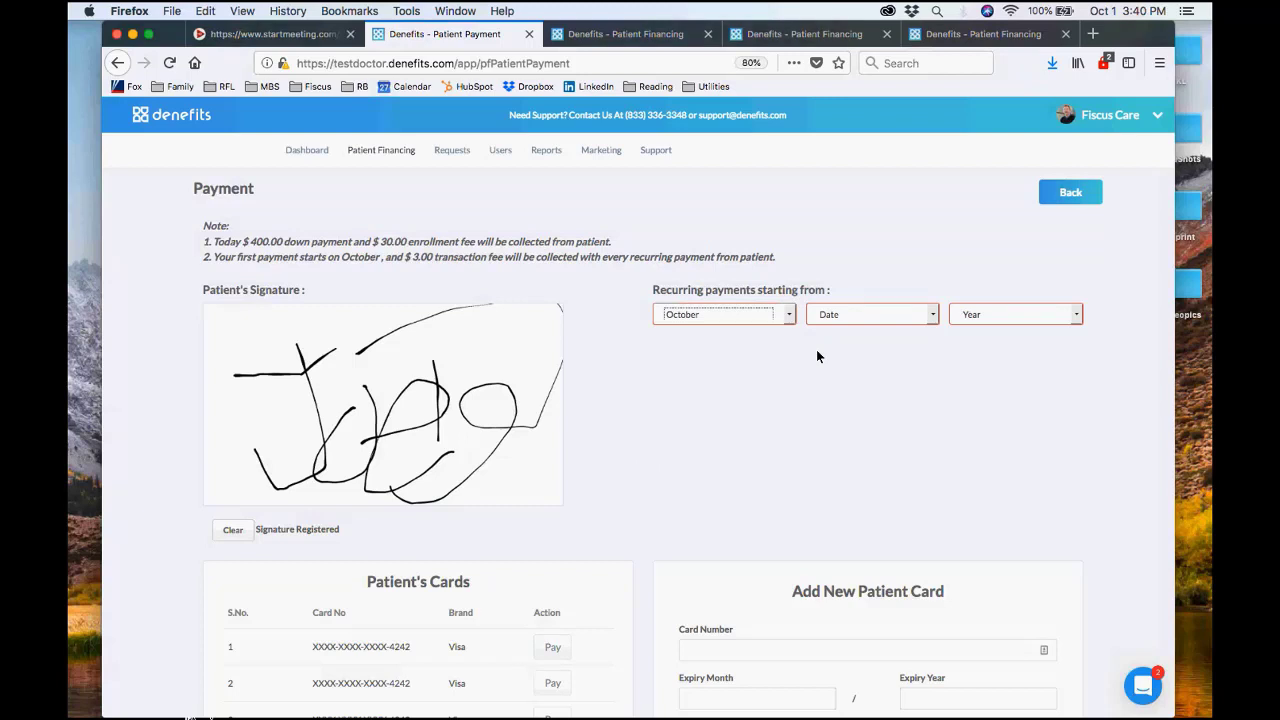
left_click(846, 314)
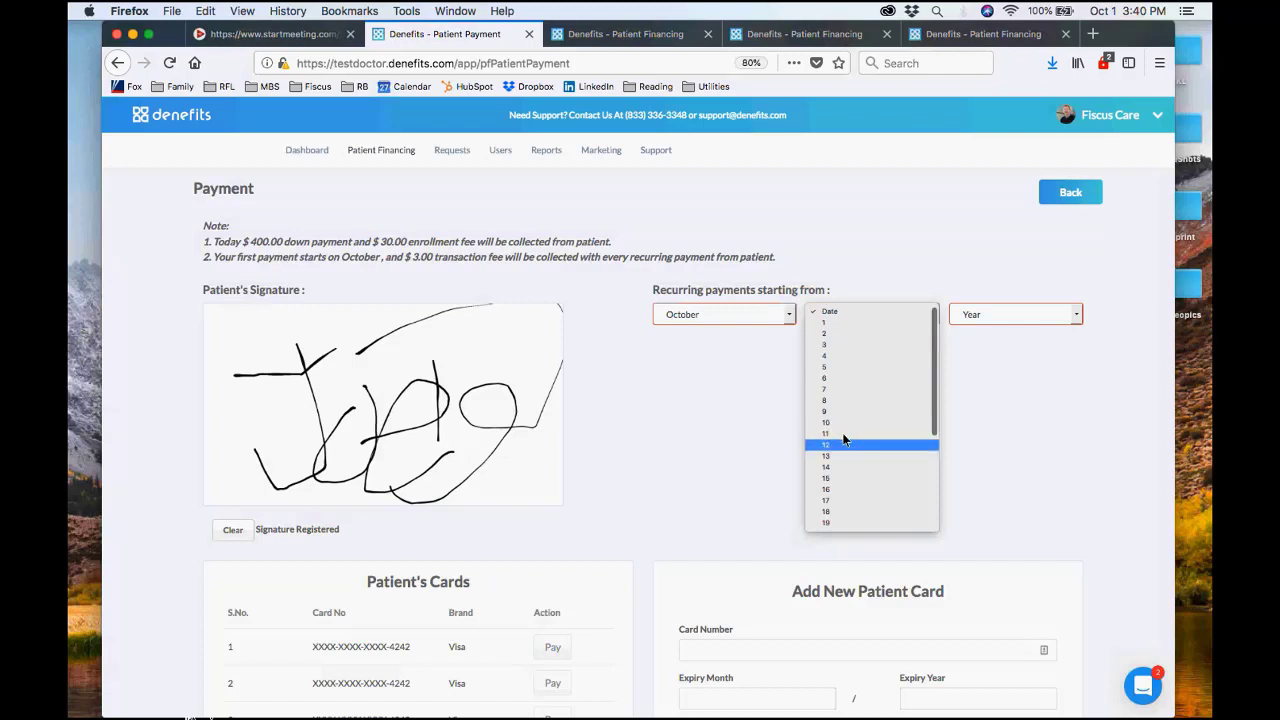
left_click(835, 479)
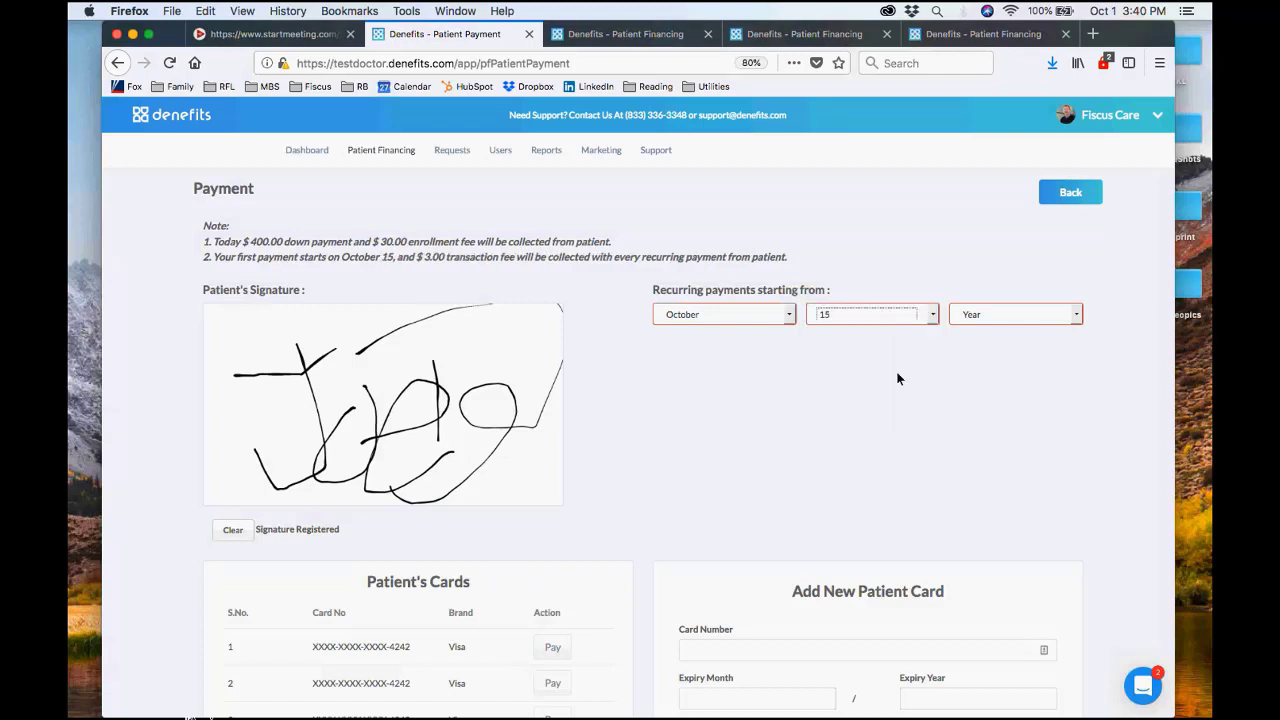
left_click(1015, 314)
left_click(1010, 326)
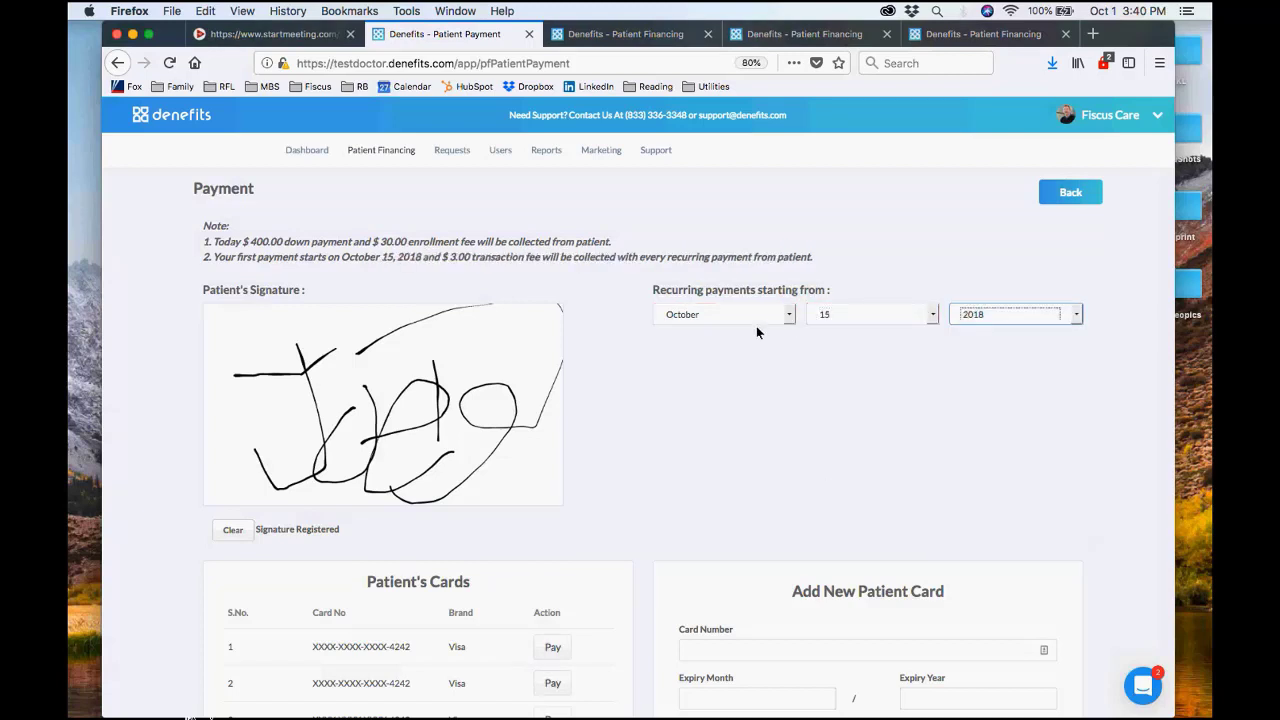
- Enter the new card's number, expiry and CVV and pay the down payment
scroll(725, 505, "down", 3)
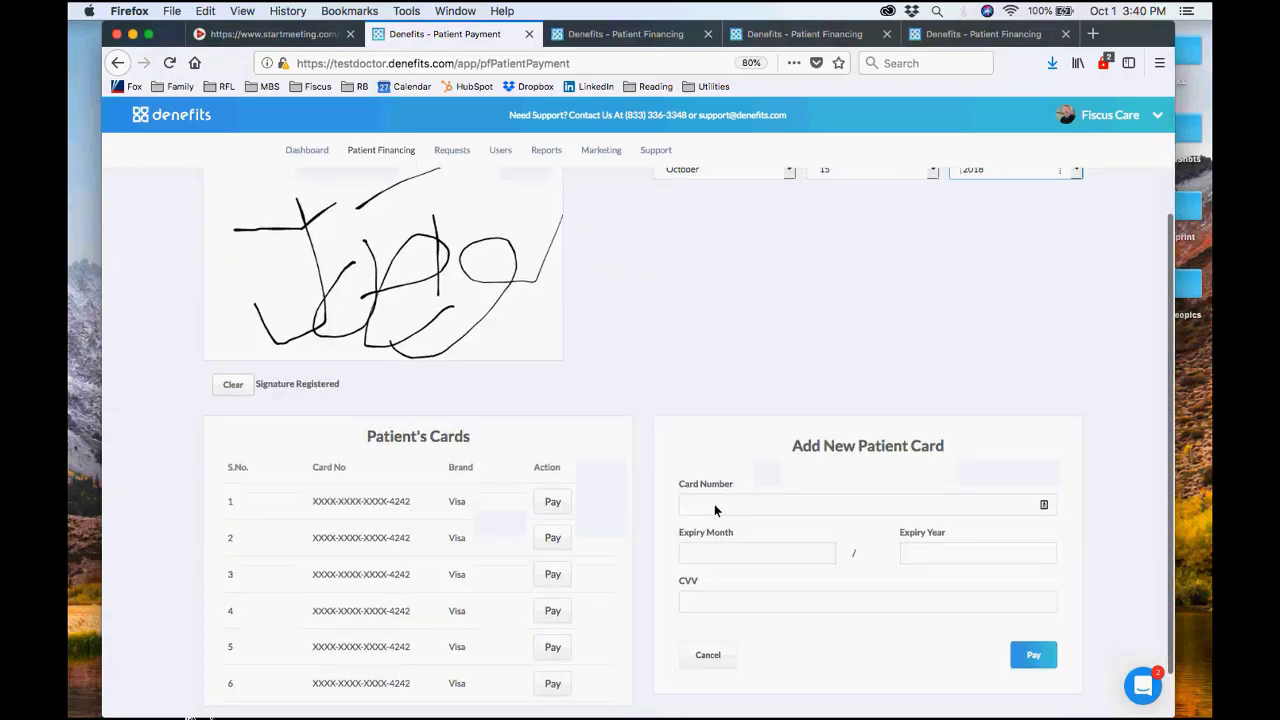
left_click(710, 504)
type("424242424")
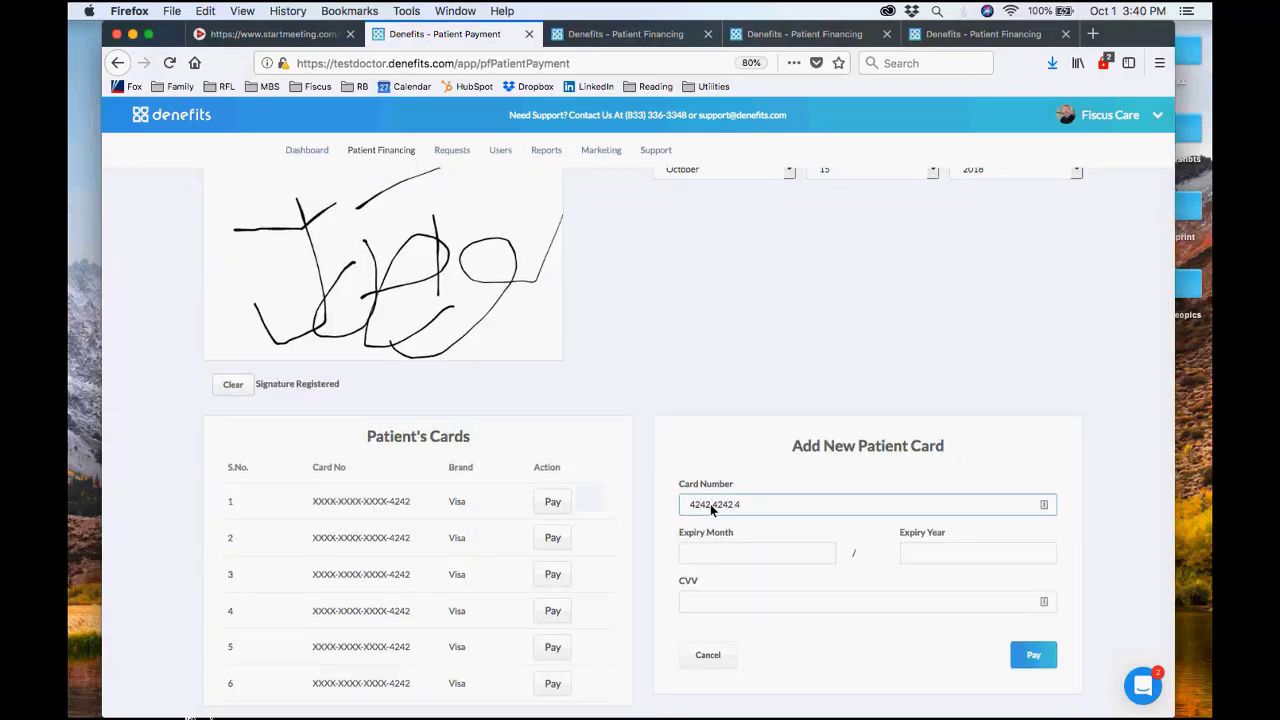
type("2424242")
type("12")
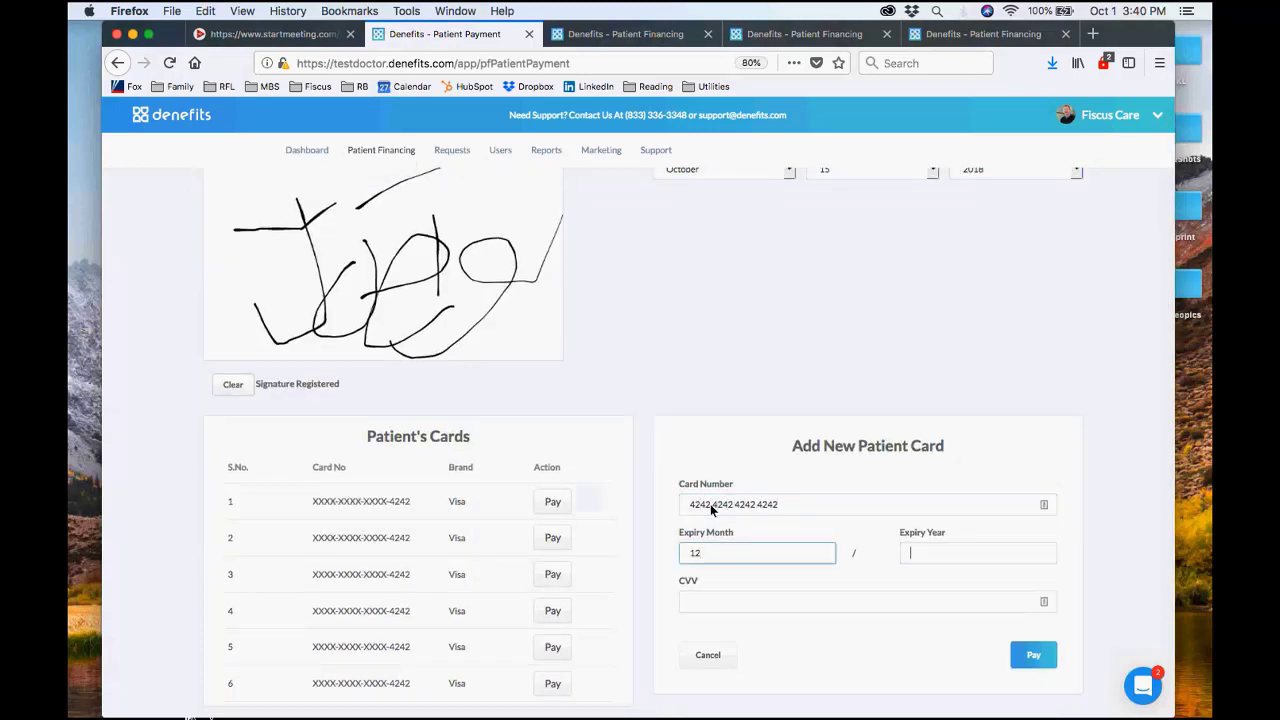
type("22")
type("123")
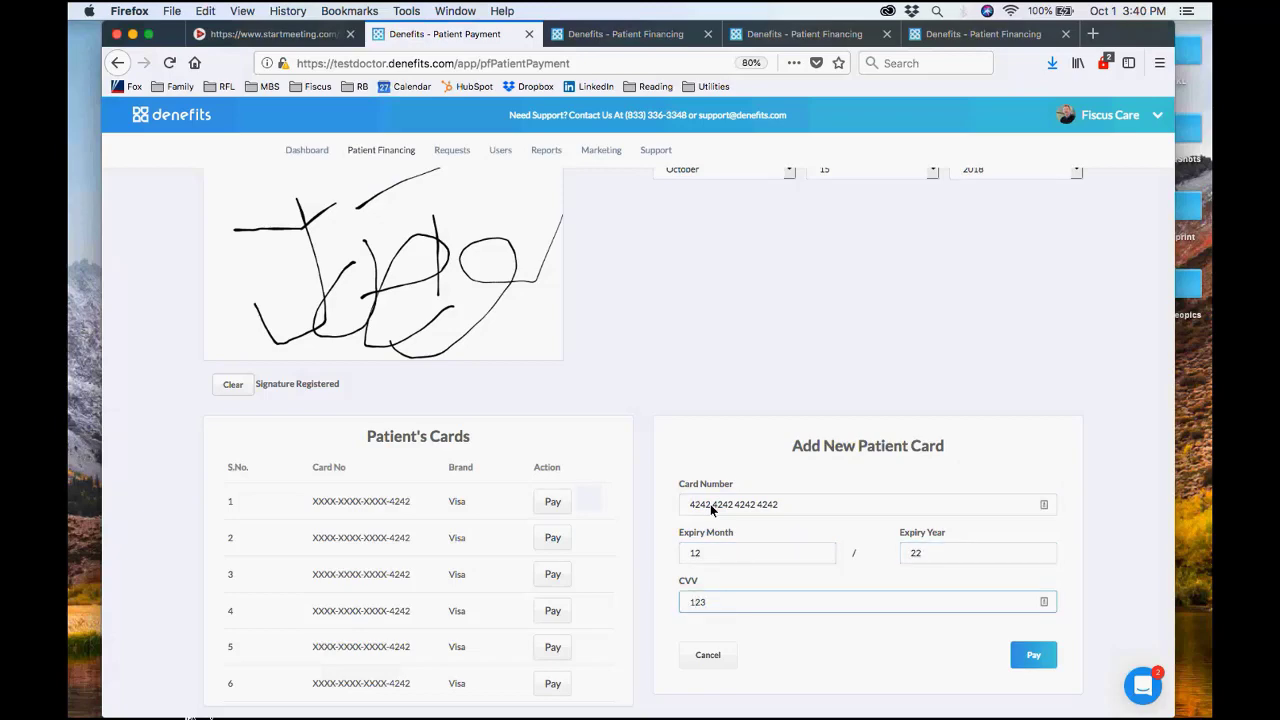
left_click(1034, 656)
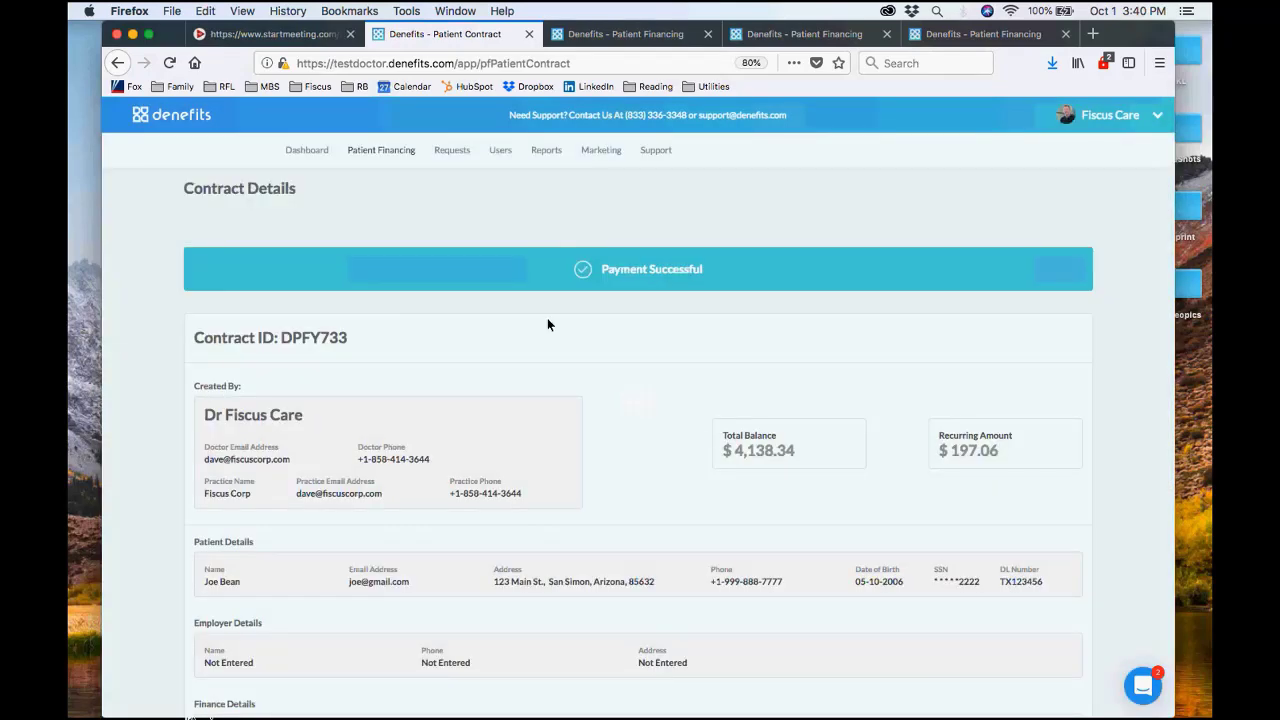
- Review the paid contract's details down to the signature and finish with Done
scroll(860, 468, "down", 3)
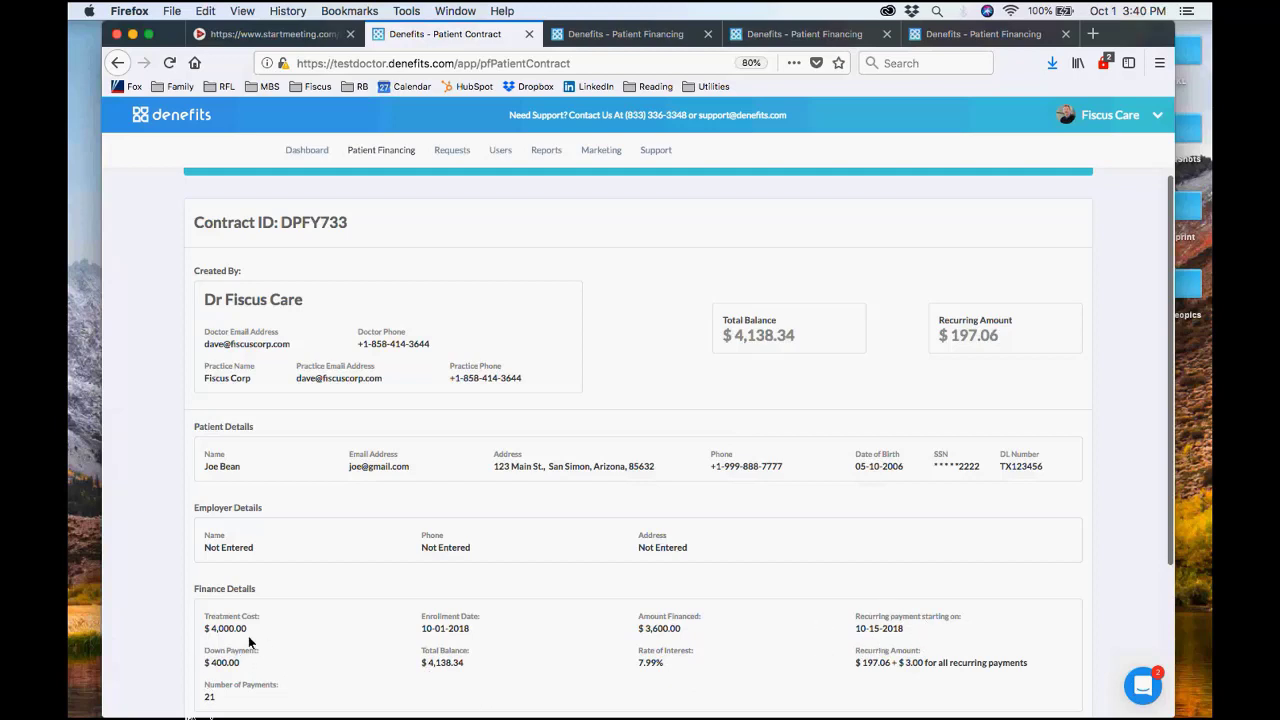
scroll(300, 684, "down", 1)
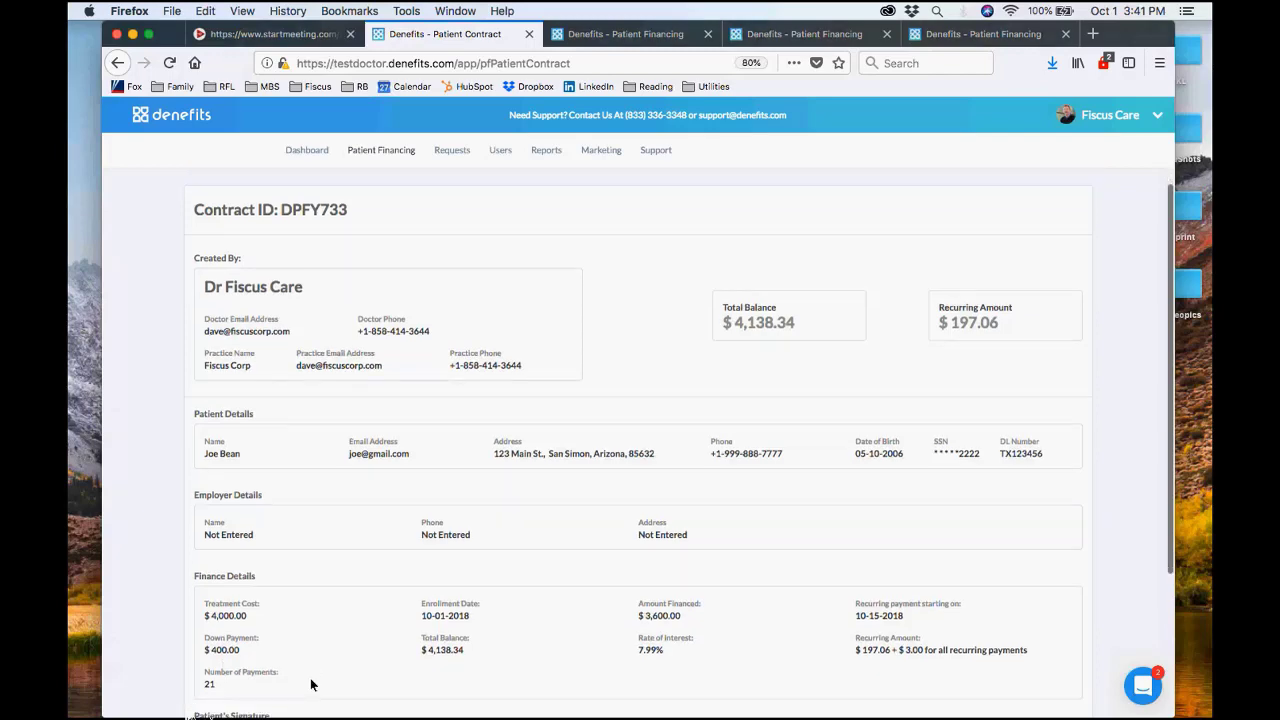
scroll(311, 684, "down", 5)
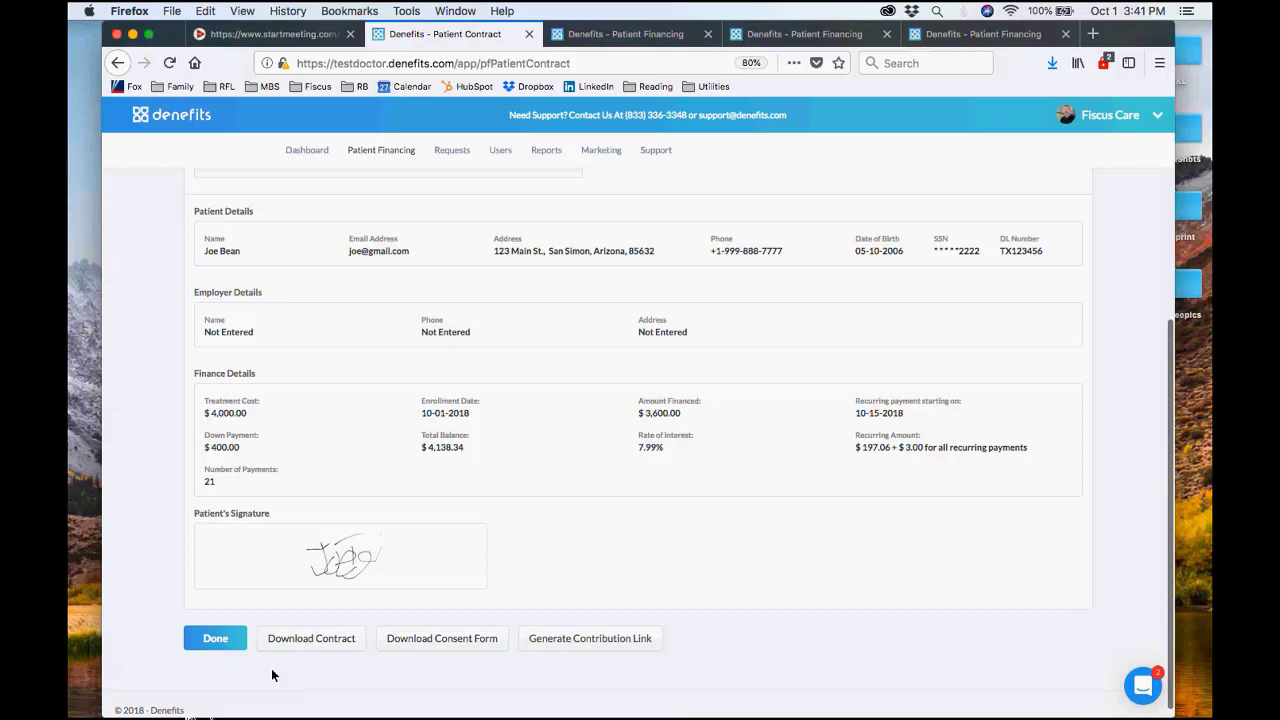
left_click(222, 641)
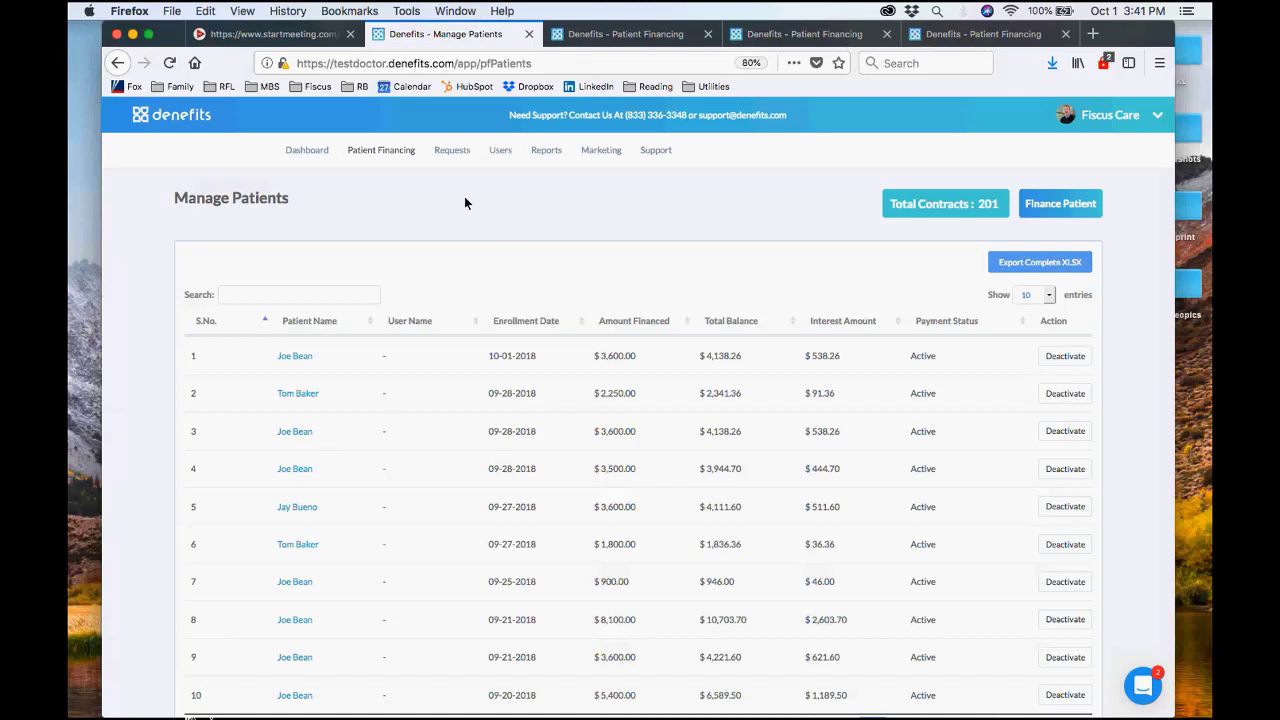
- Show the Dashboard with $828,782 financed and close the three extra Patient Financing tabs
left_click(310, 149)
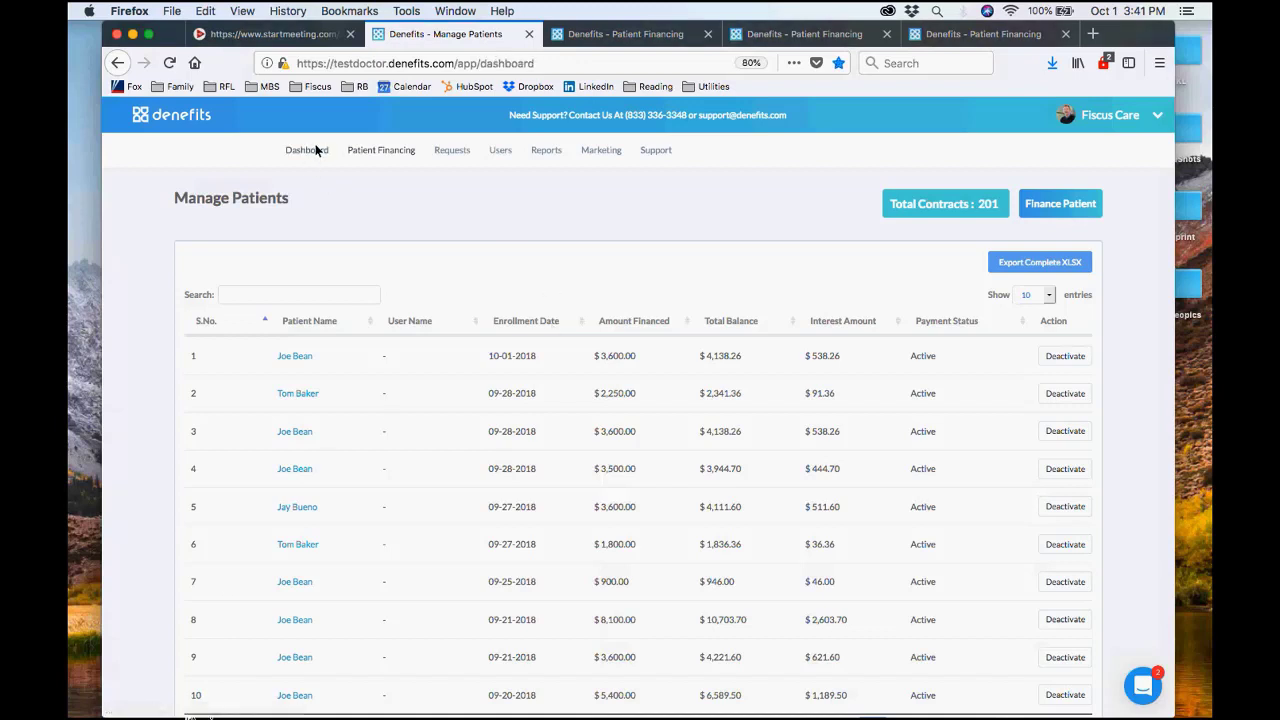
left_click(1063, 36)
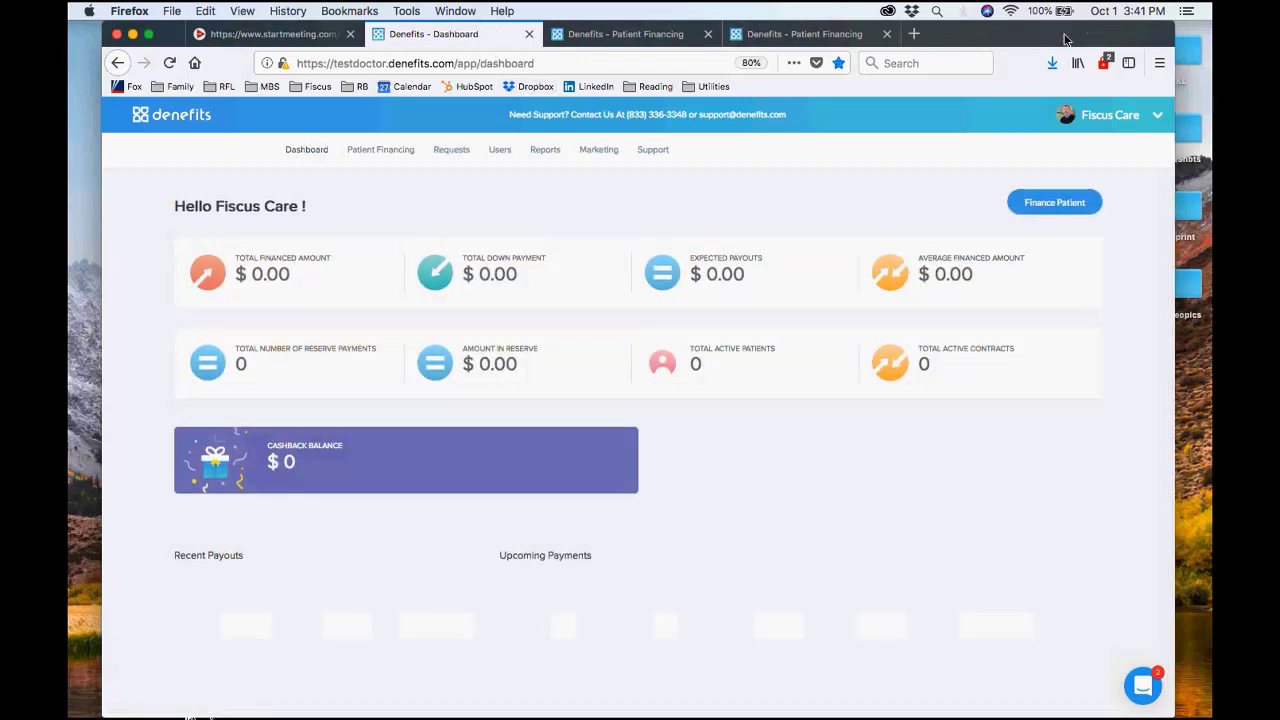
left_click(886, 36)
left_click(708, 34)
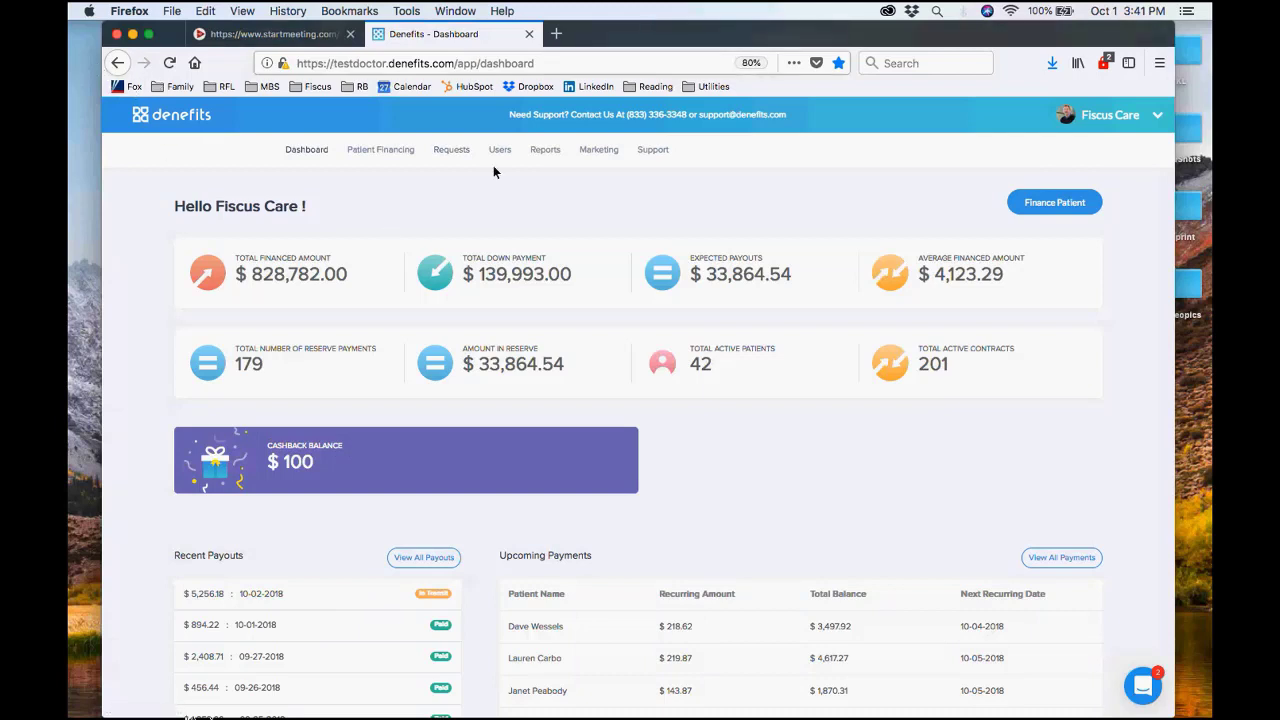
- Switch back to the PowerPoint slideshow and advance to slide 12 on default rates
mouse_move(745, 37)
left_mouse_down()
mouse_move(757, 35)
mouse_move(740, 30)
left_mouse_up()
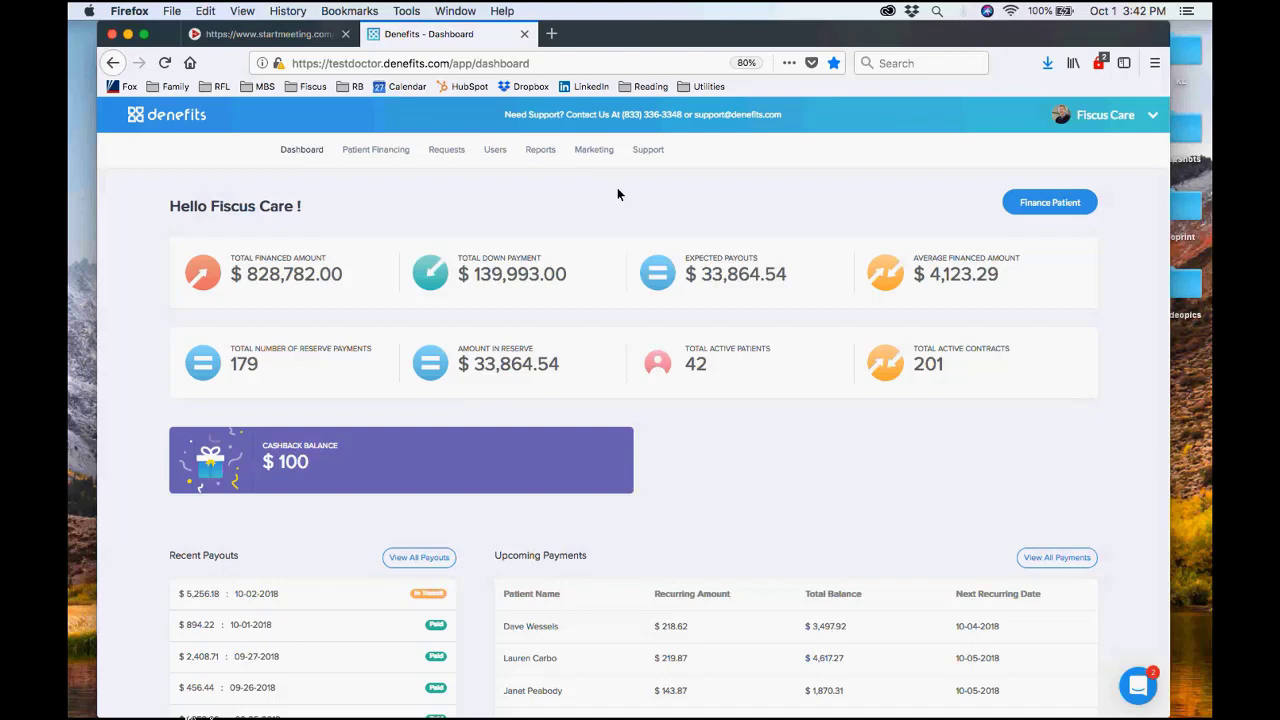
key("ctrl+Right")
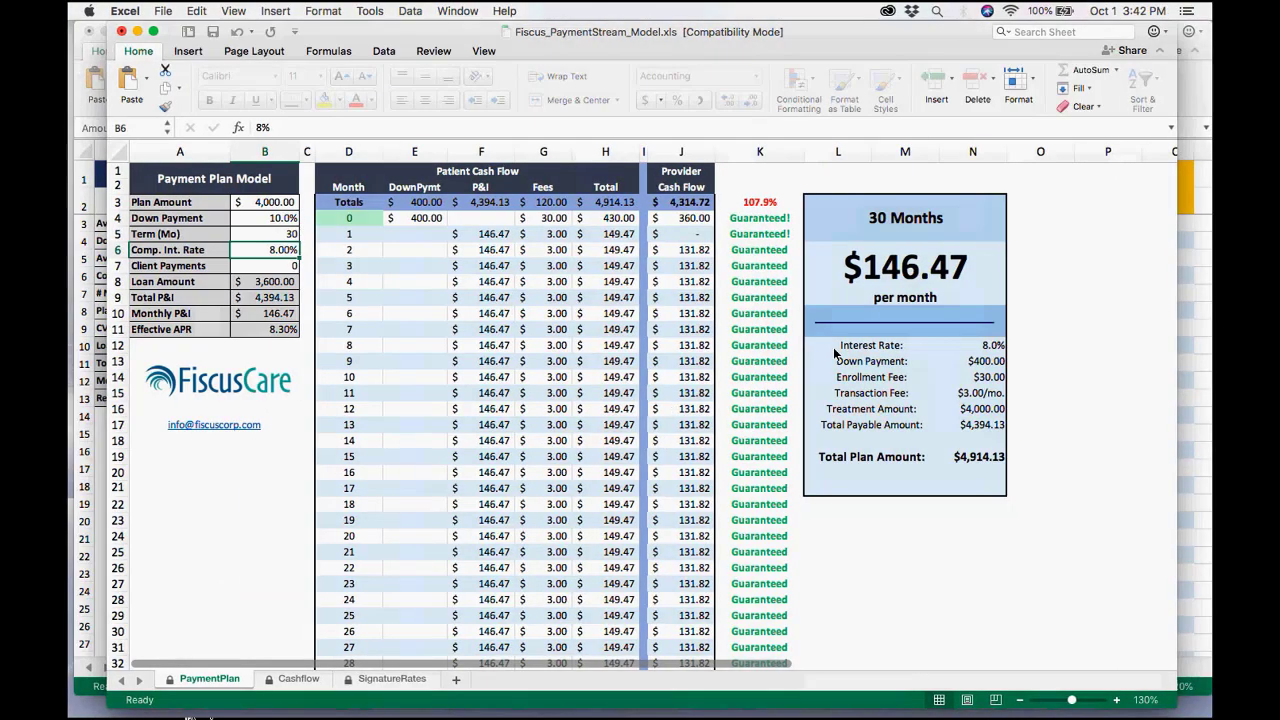
key("ctrl+Right")
key("Right")
key("Right")
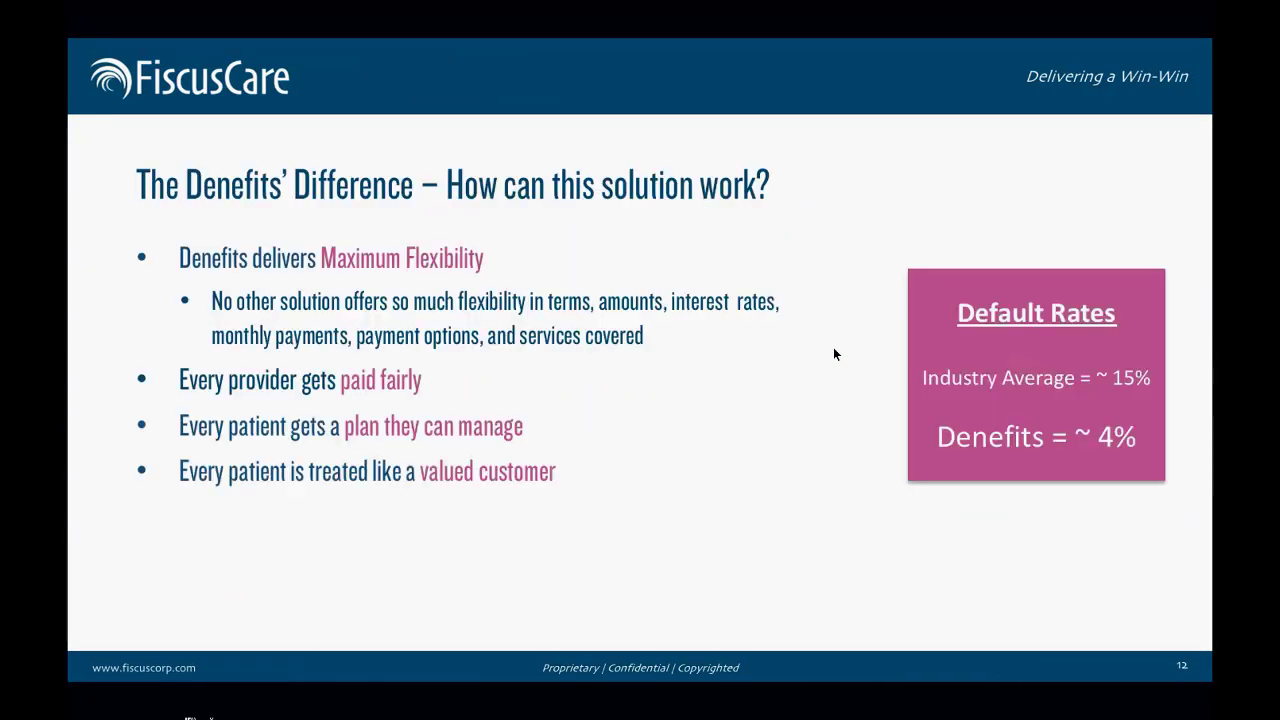
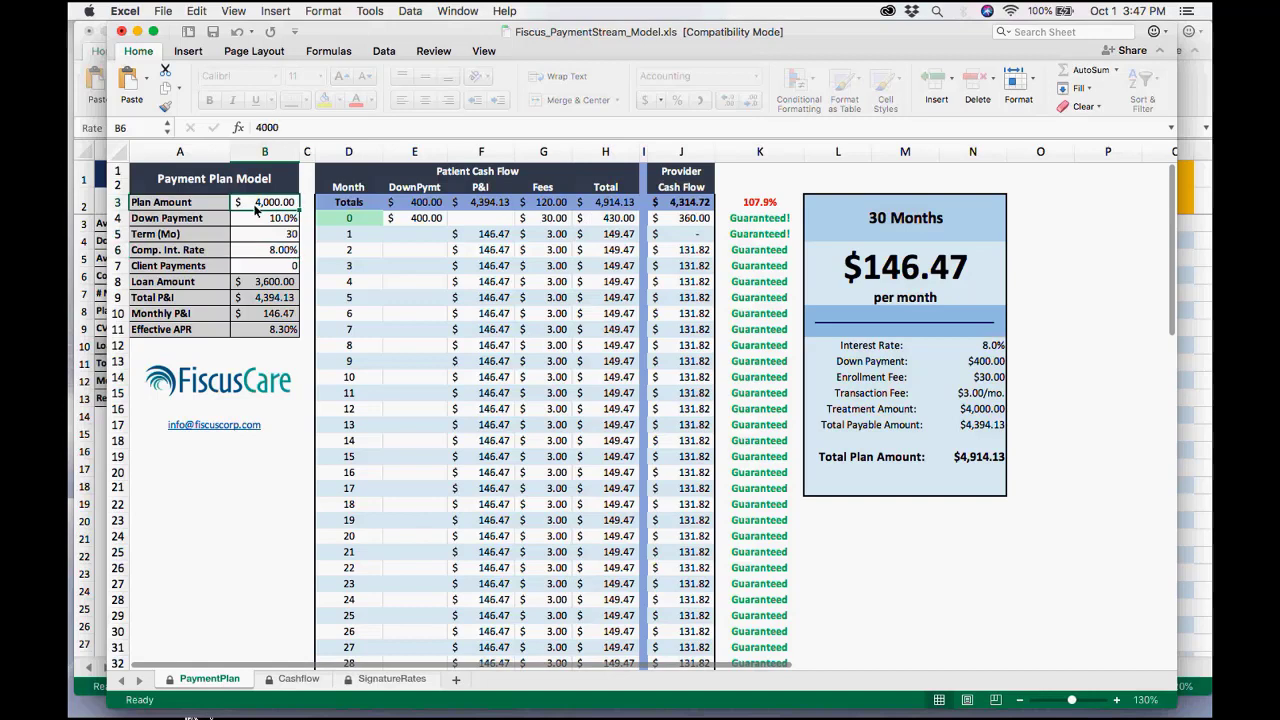
- Change the Term (Mo) in B5 from 30 to 24 months, giving a $175.93 monthly payment
key("Return")
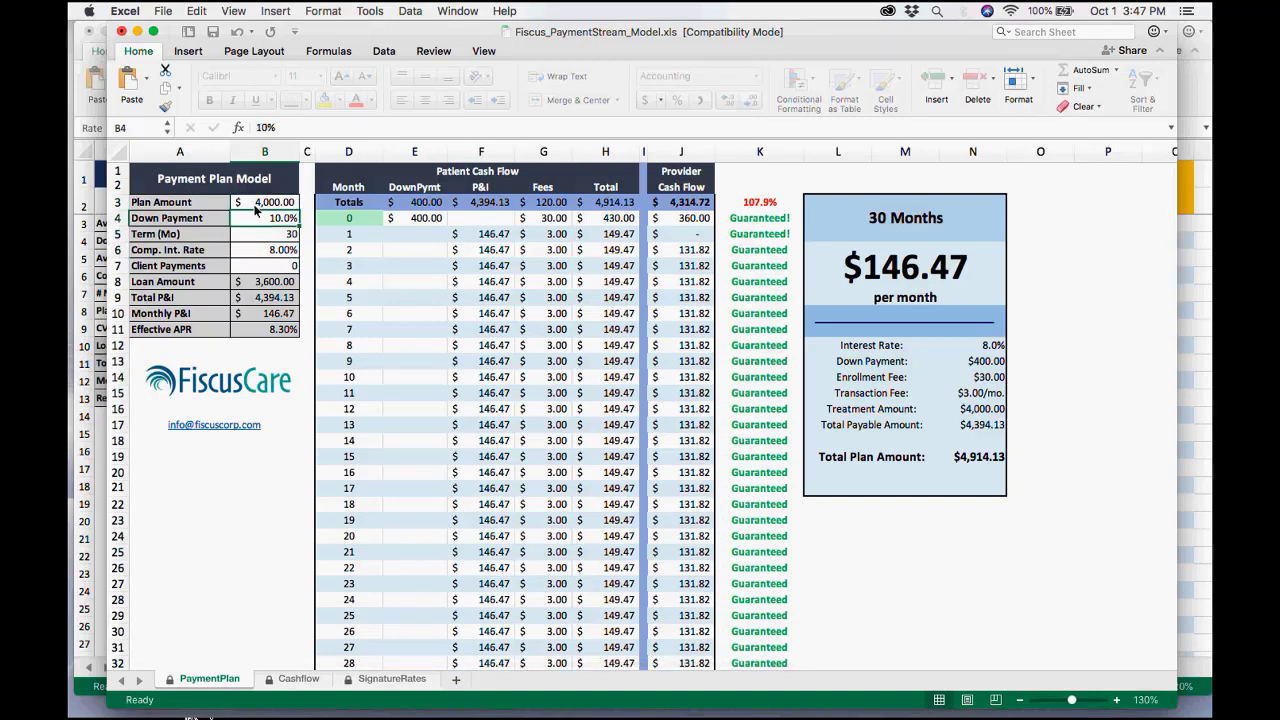
key("Return")
left_click(256, 206)
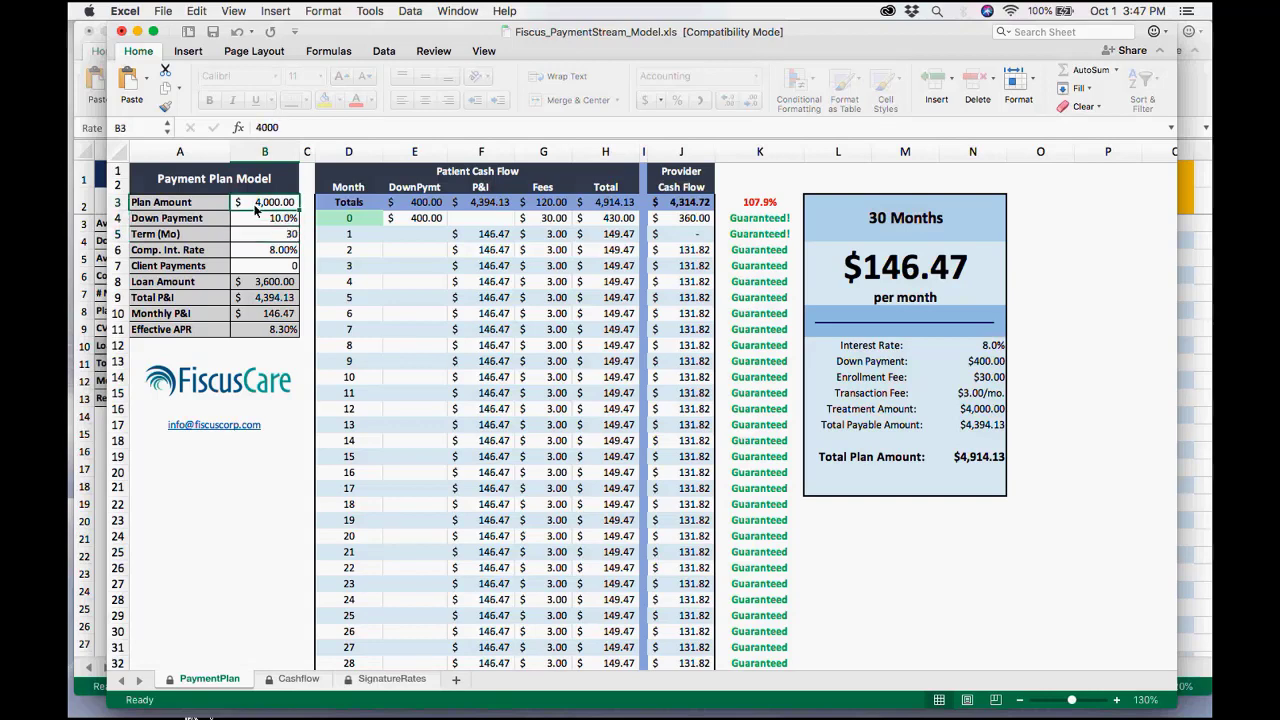
left_click(296, 679)
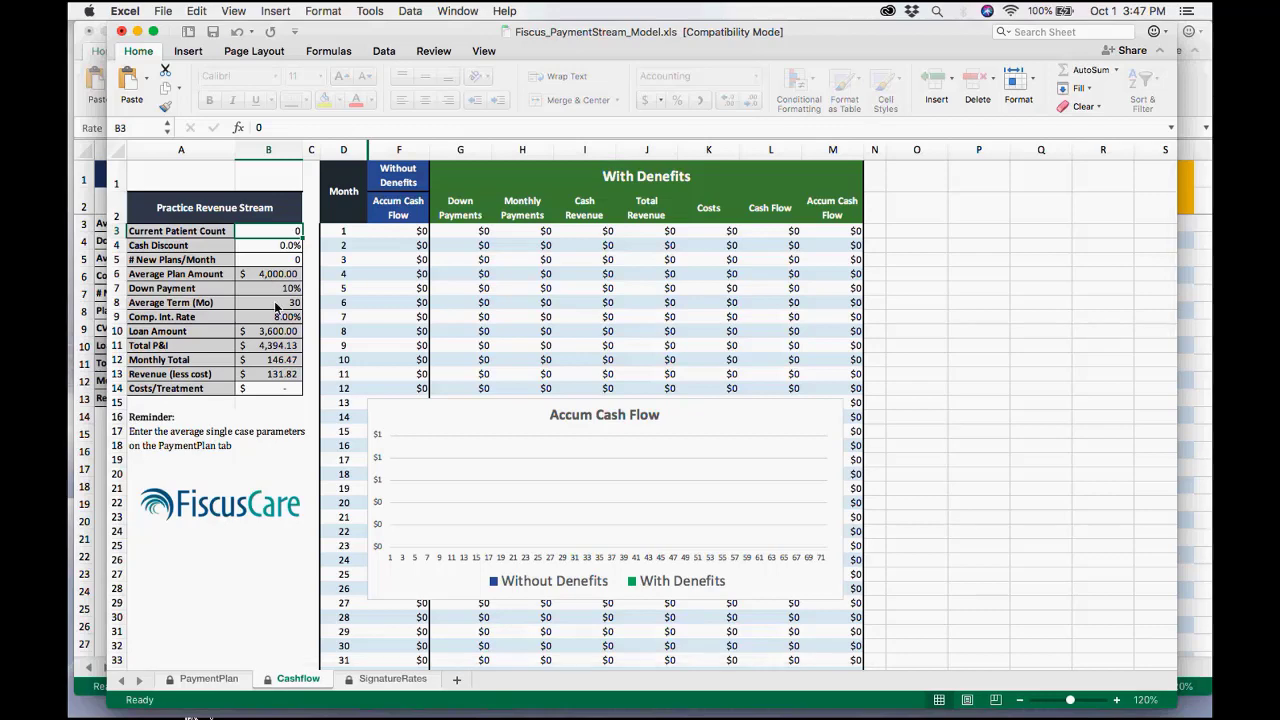
left_click(212, 680)
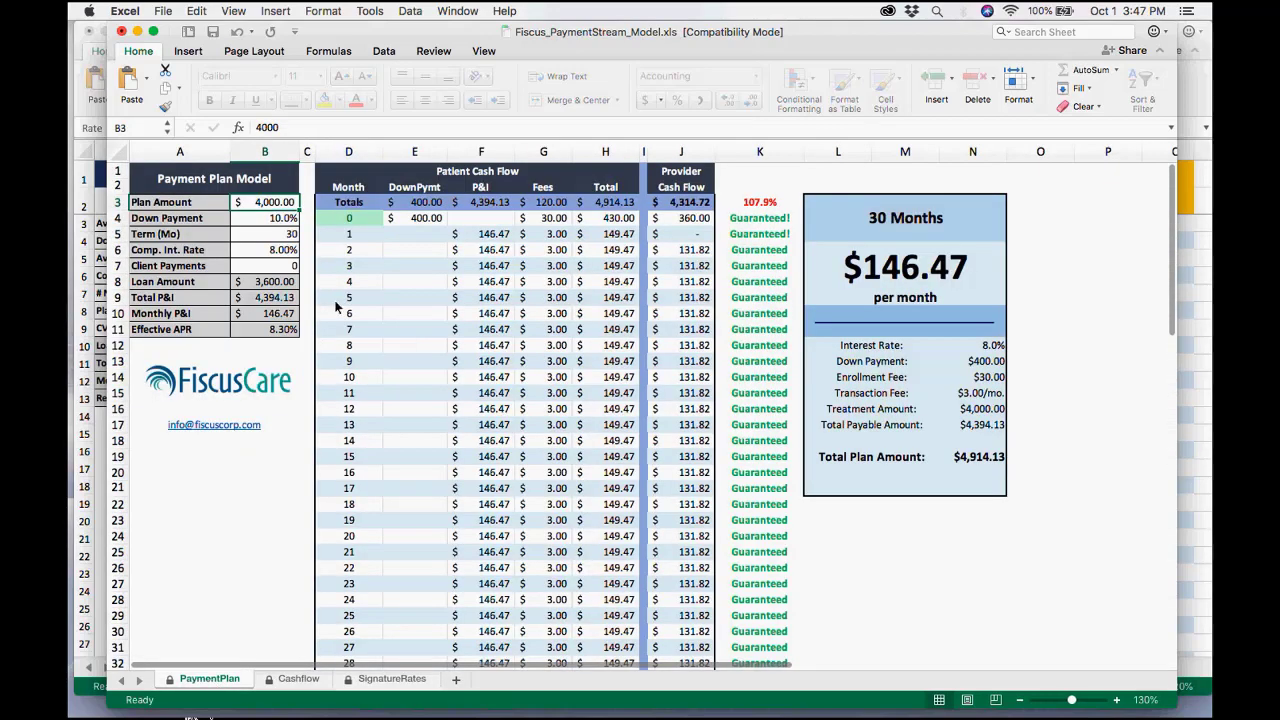
left_click(287, 236)
type("24")
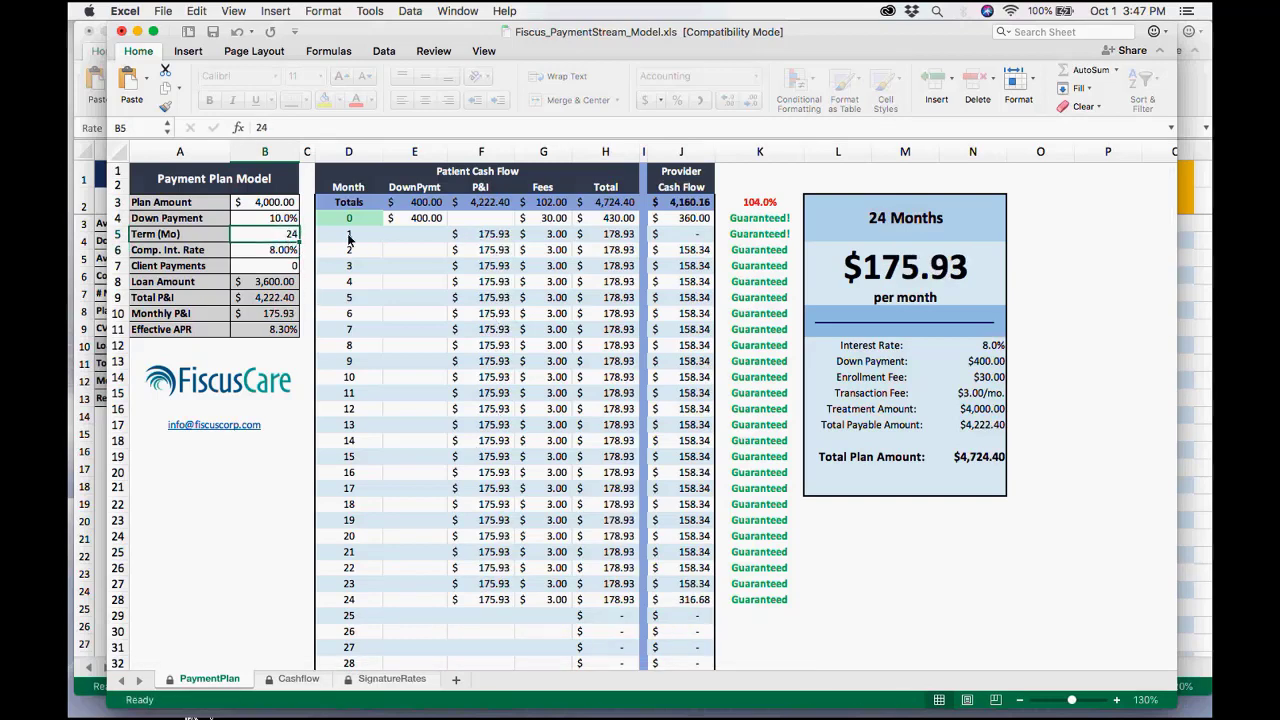
- On the Cashflow sheet, set 10 current patients and a 15% cash discount
left_click(293, 680)
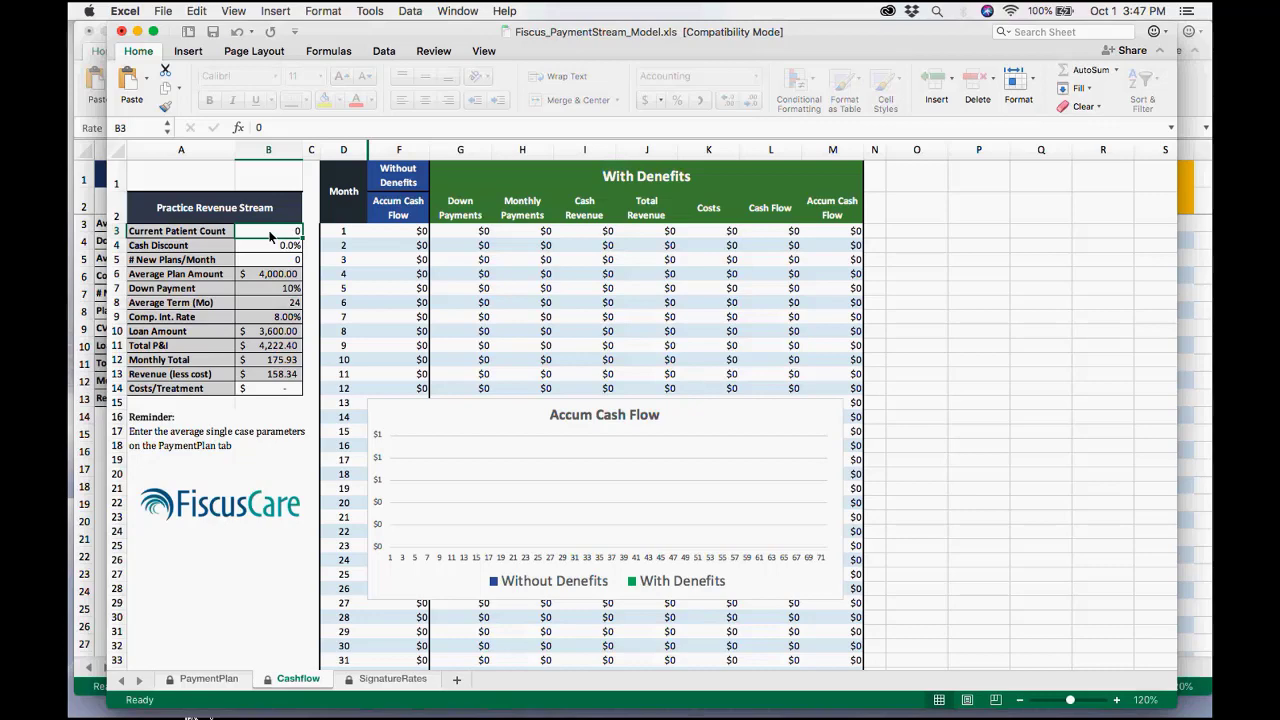
type("10")
key("Return")
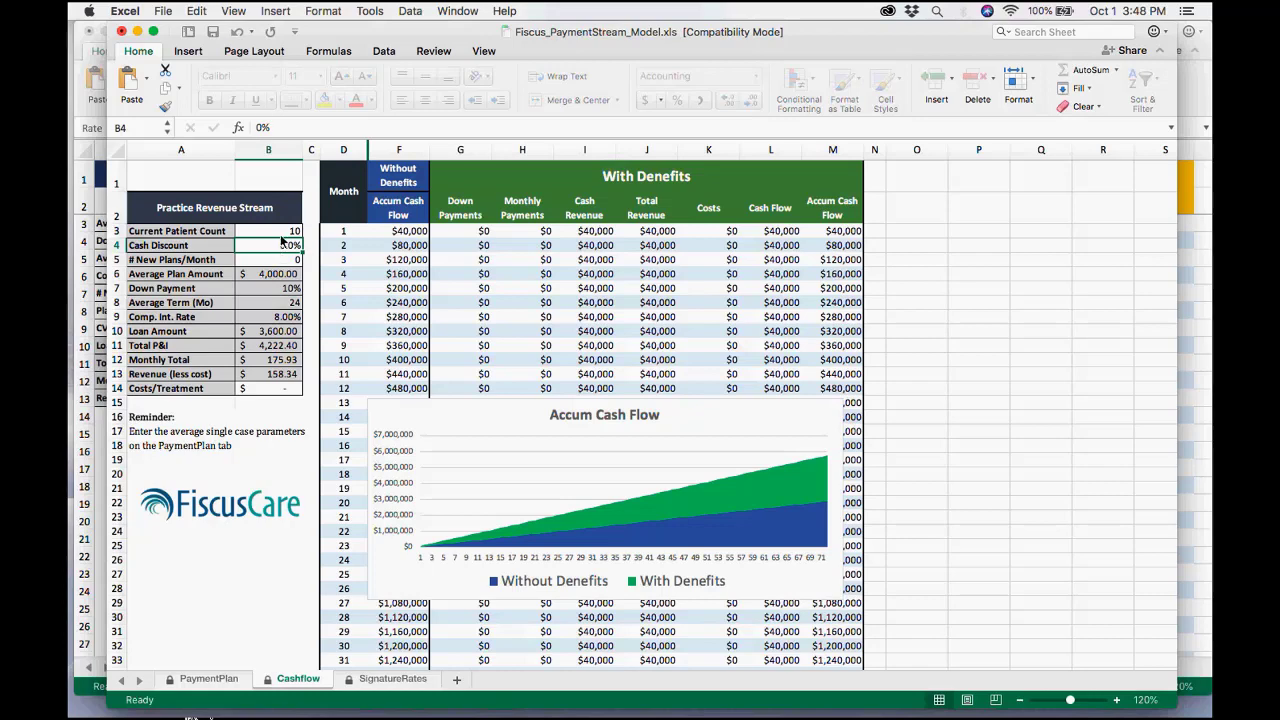
left_click(281, 235)
left_click(277, 250)
type("15")
key("Return")
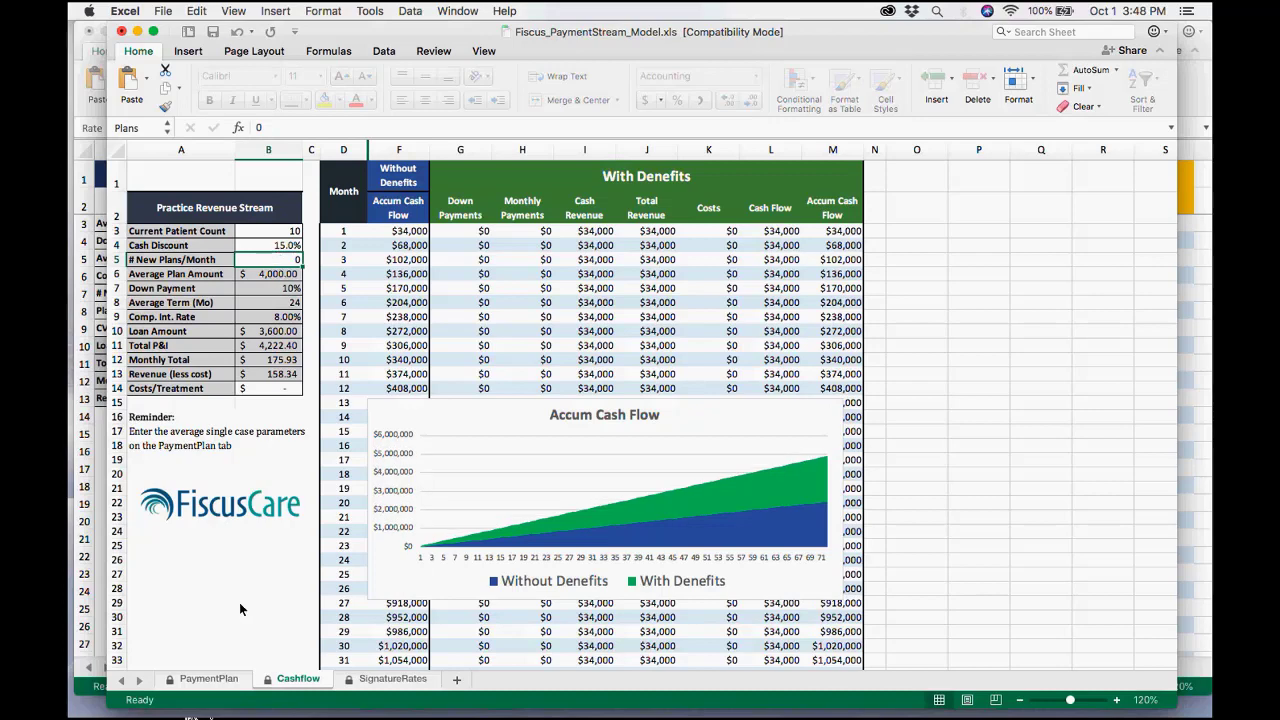
- Raise the PaymentPlan plan amount to $4,200, making the payment $184.73
left_click(207, 680)
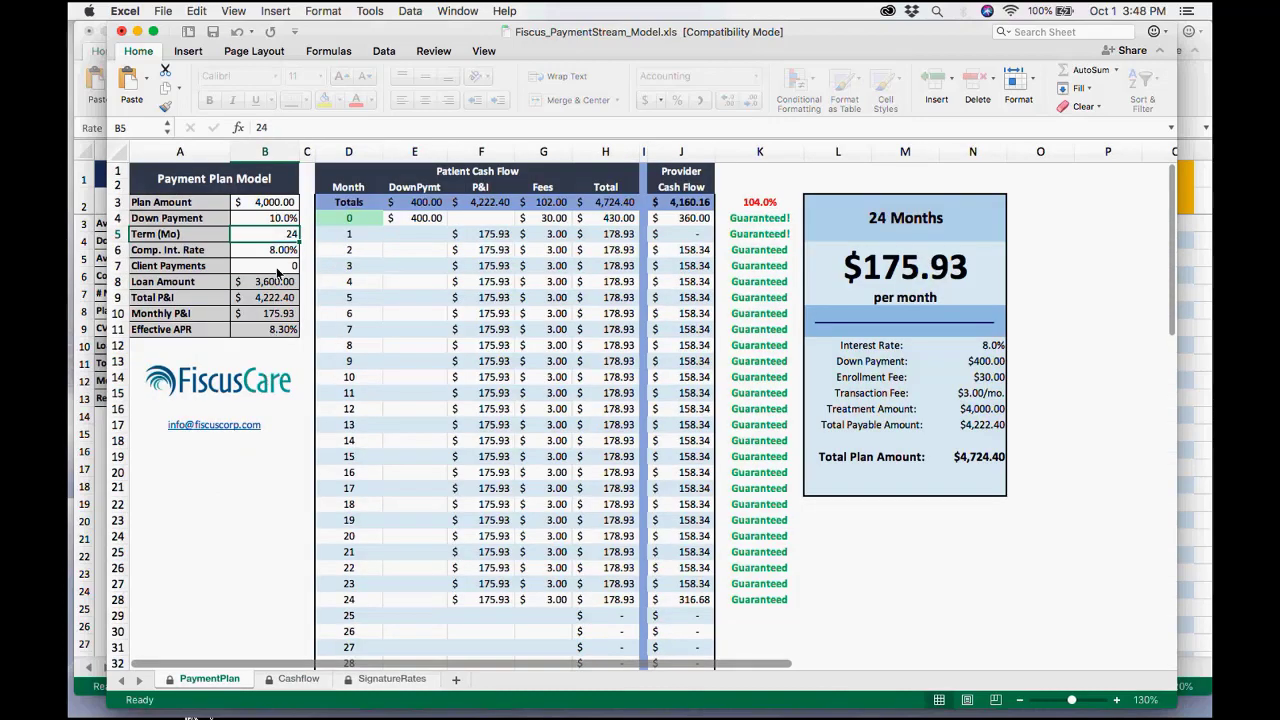
left_click(268, 205)
type("4,200")
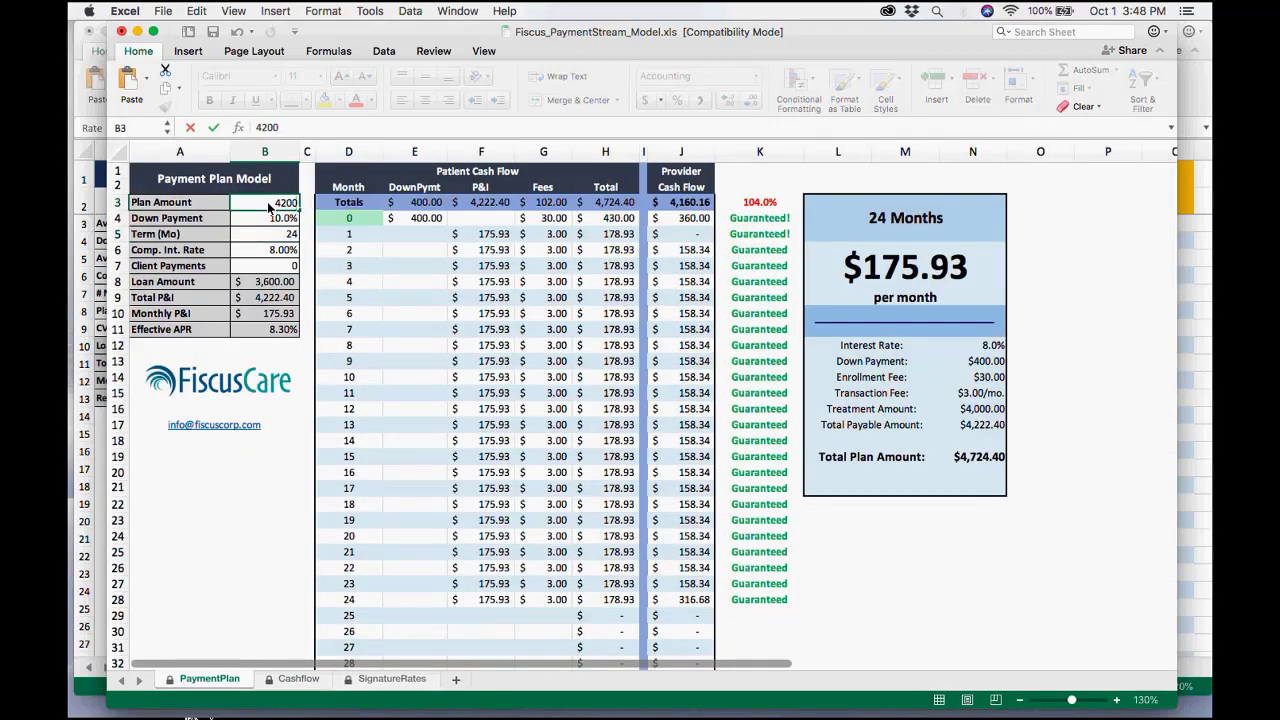
key("Return")
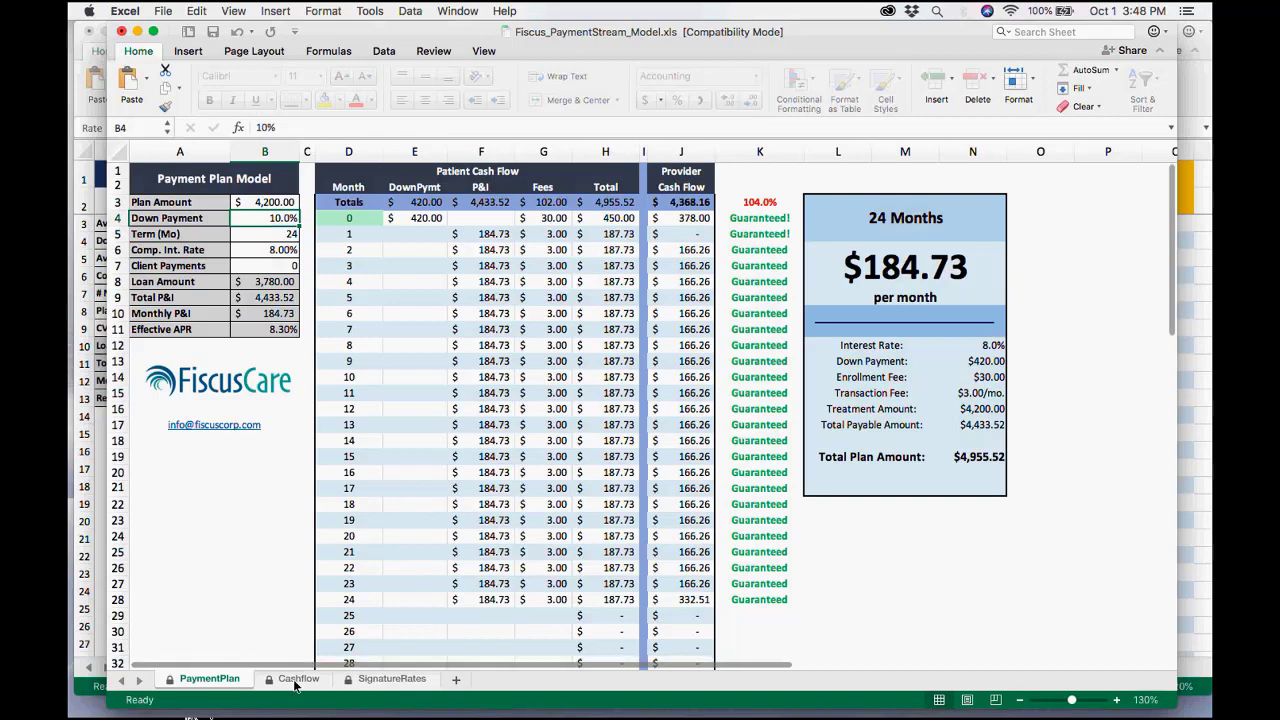
- Enter 10 new plans per month on Cashflow, review the accumulated cash-flow chart, and return to PaymentPlan
left_click(296, 679)
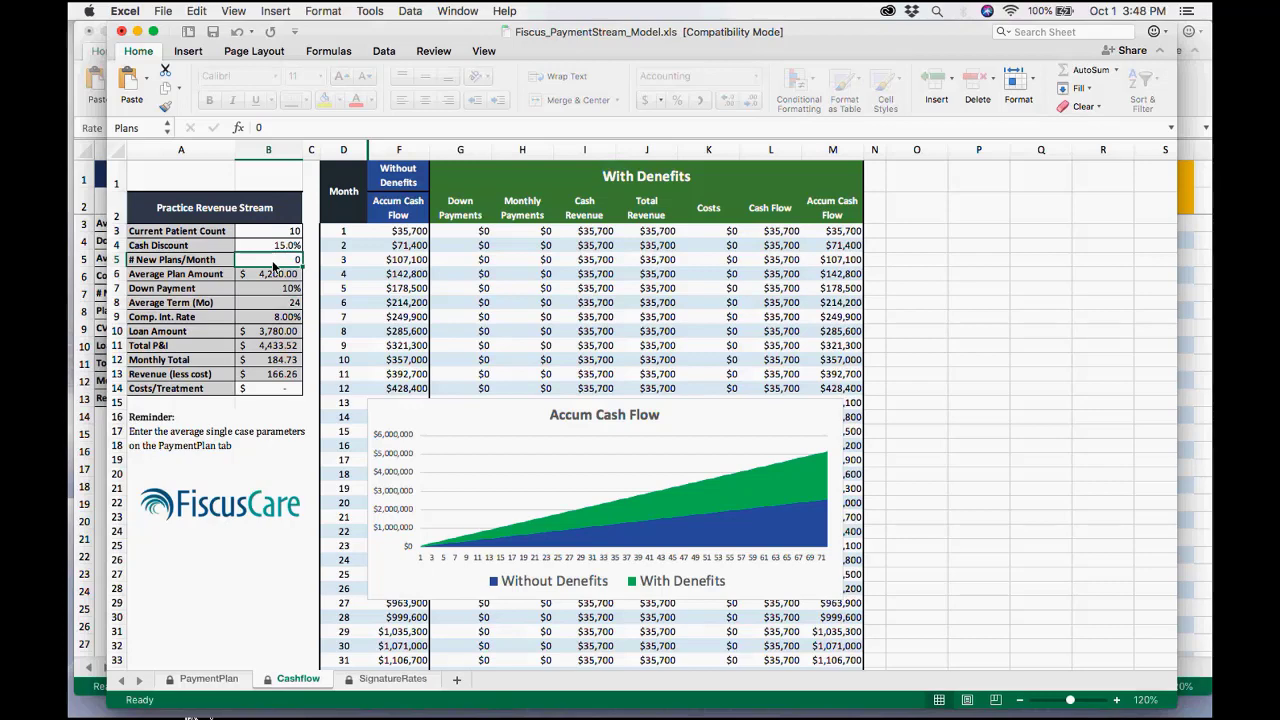
type("10")
key("Return")
key("Return")
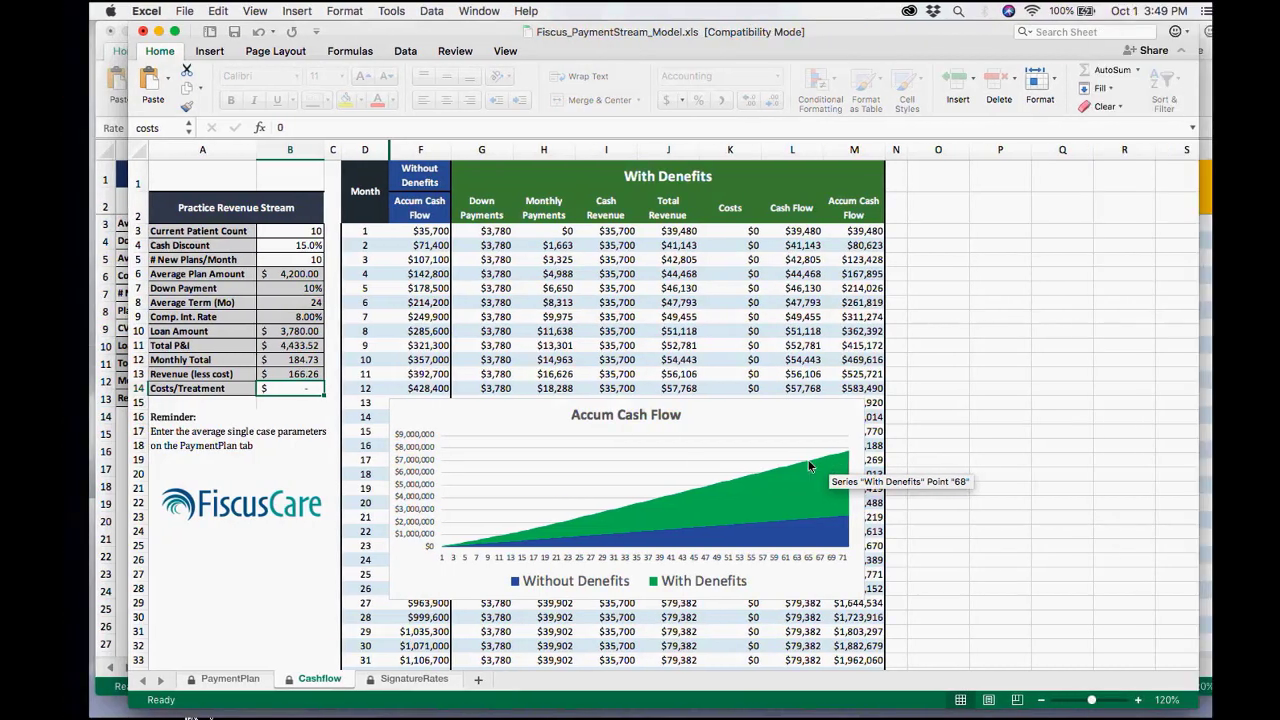
left_click(208, 679)
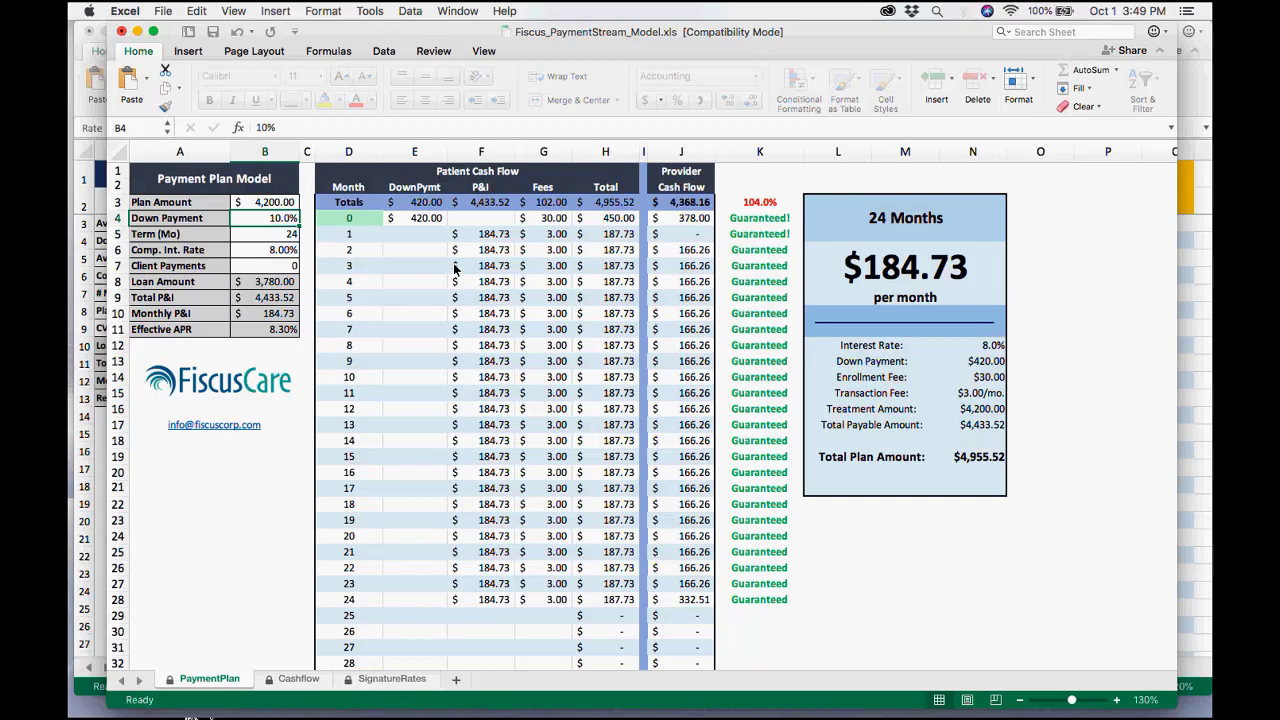
- Inspect the Provider Cash Flow formulas in column J, then switch to the Denefits dashboard in Firefox
left_click(680, 151)
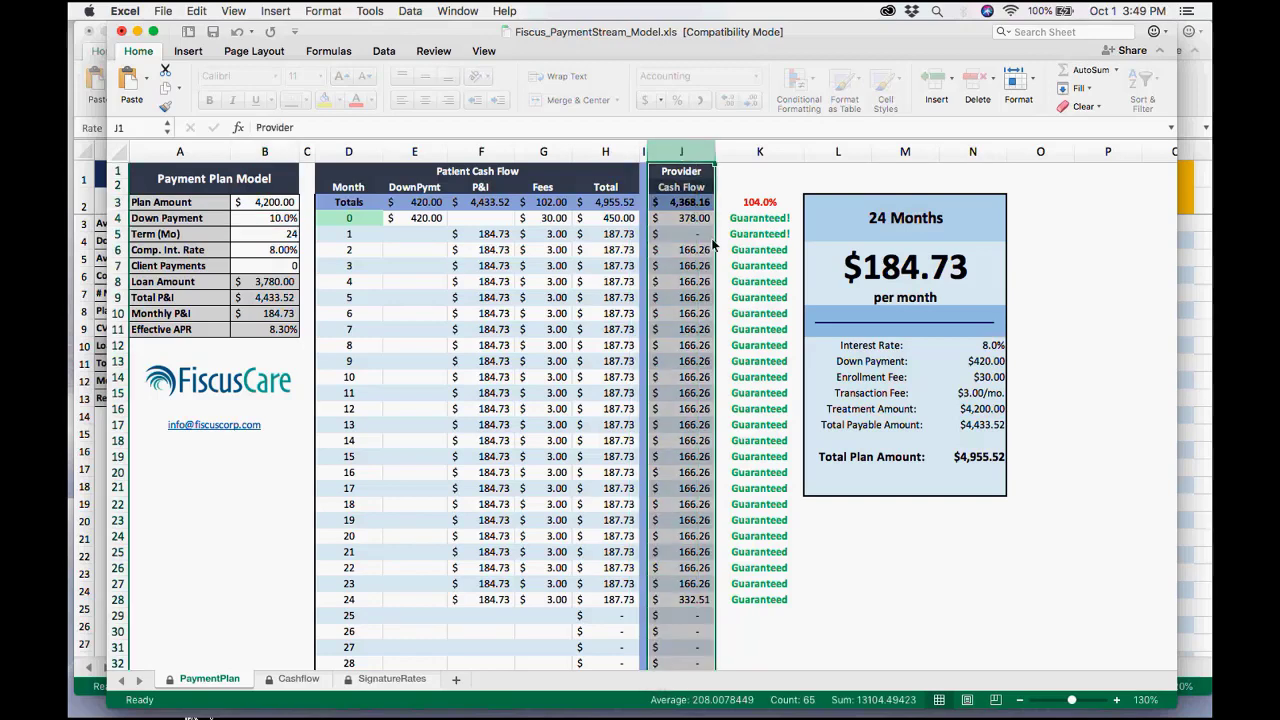
left_click(688, 220)
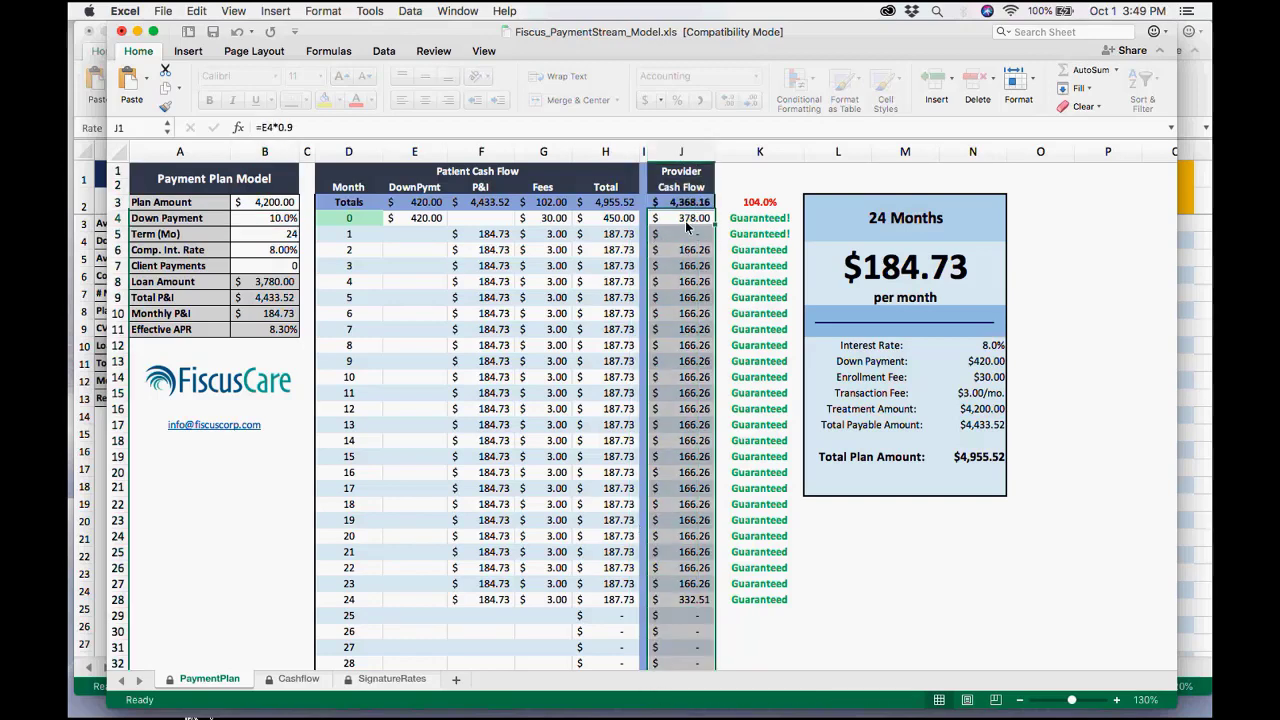
key("Down")
key("Down")
key("Down")
key("Down")
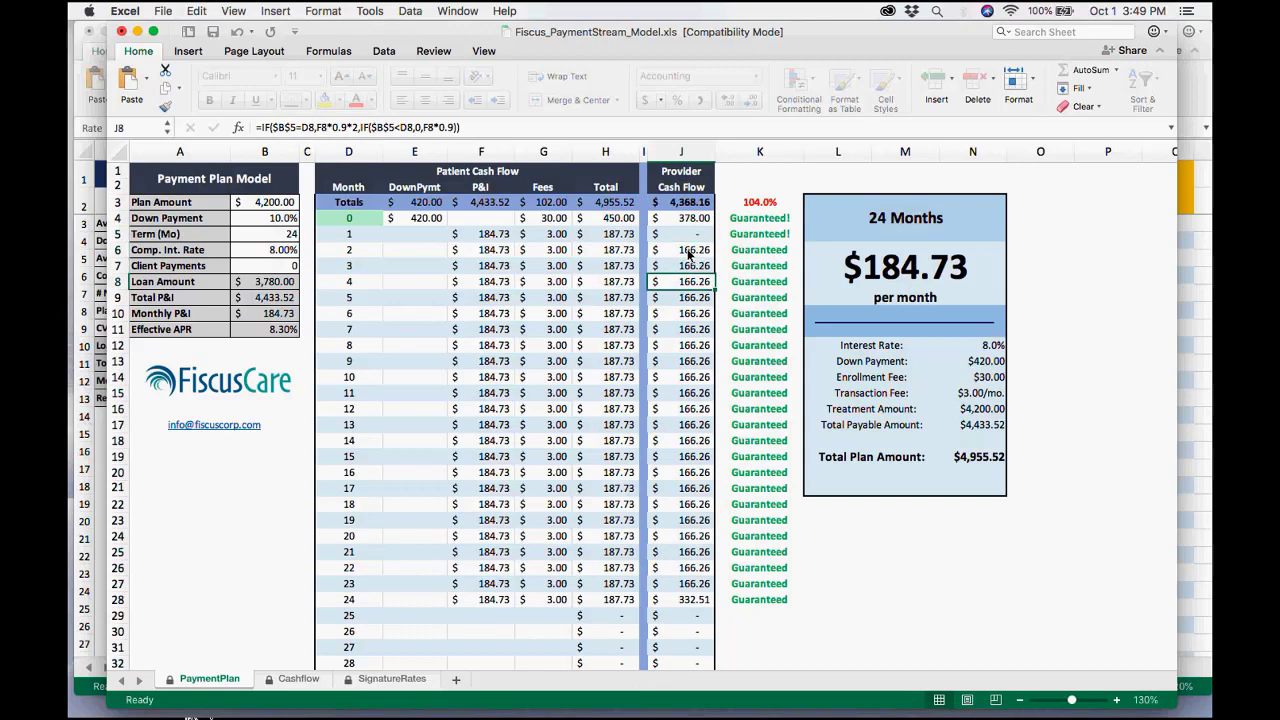
key("Down")
key("Down")
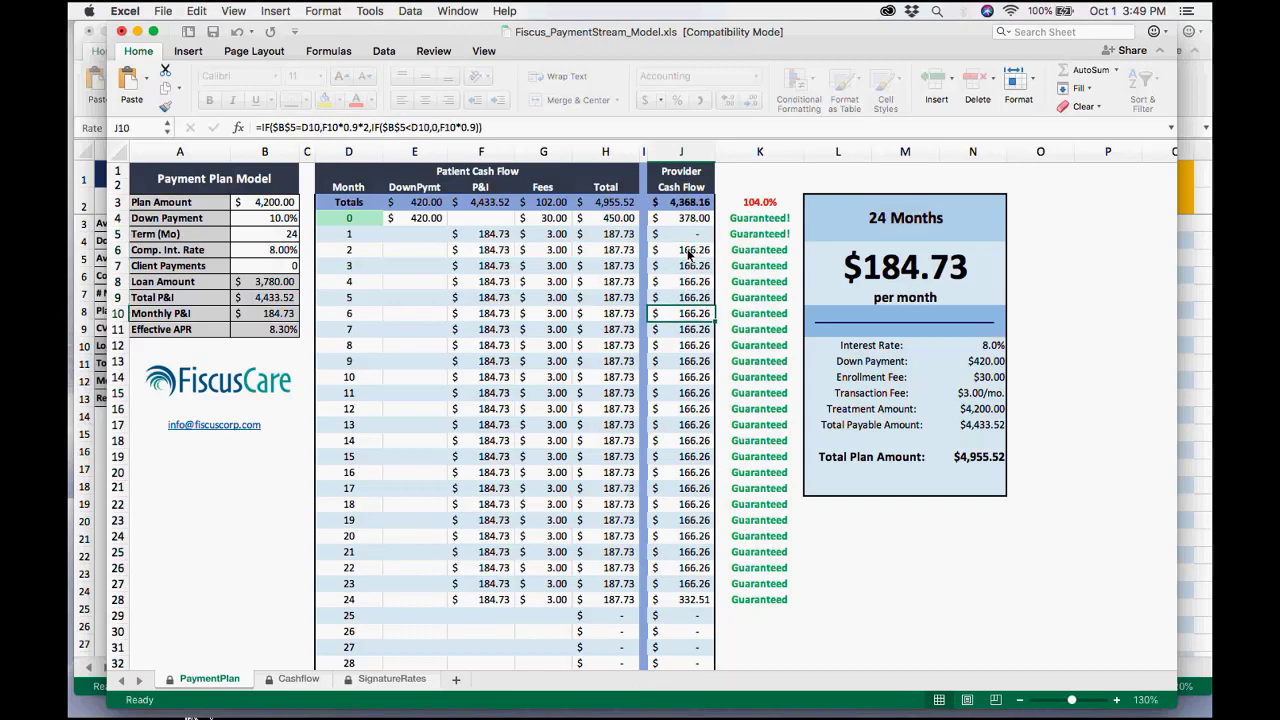
key("ctrl+Left")
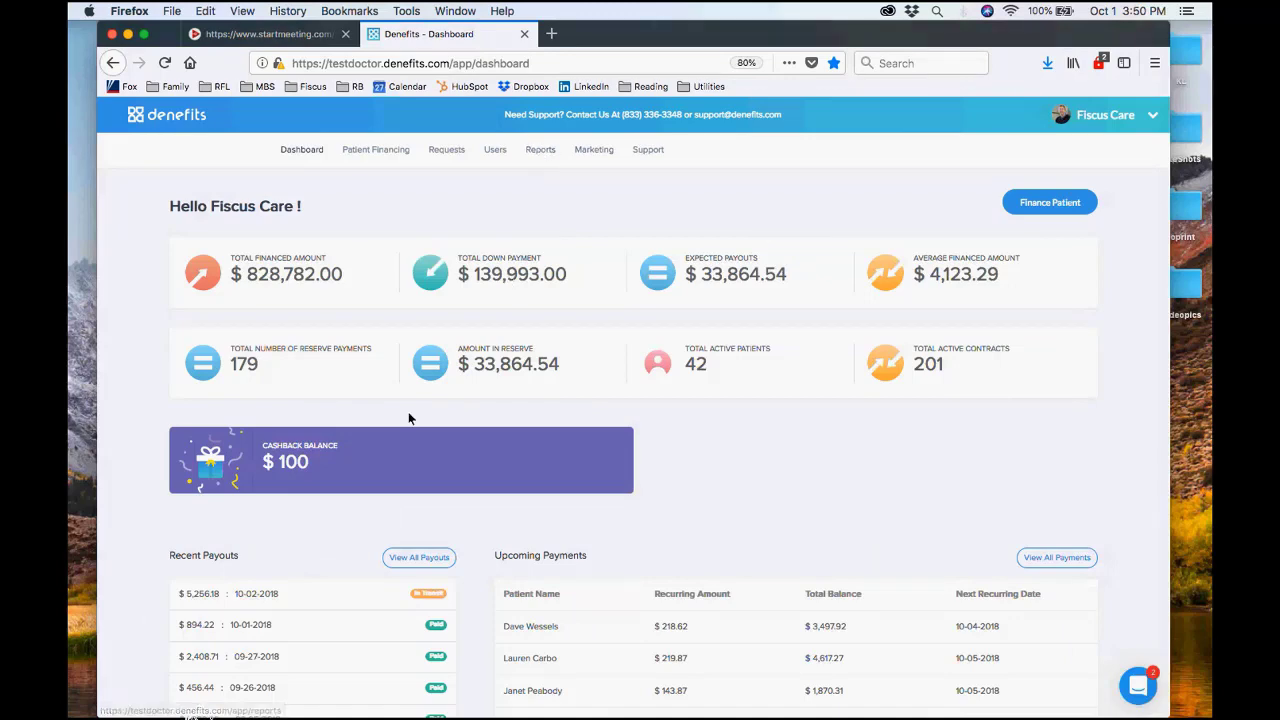
- Generate last month's Payouts report (Sep 01–Oct 01, 2018) and zoom in to read the $42,060.19 statement
scroll(395, 450, "down", 2)
left_click(538, 149)
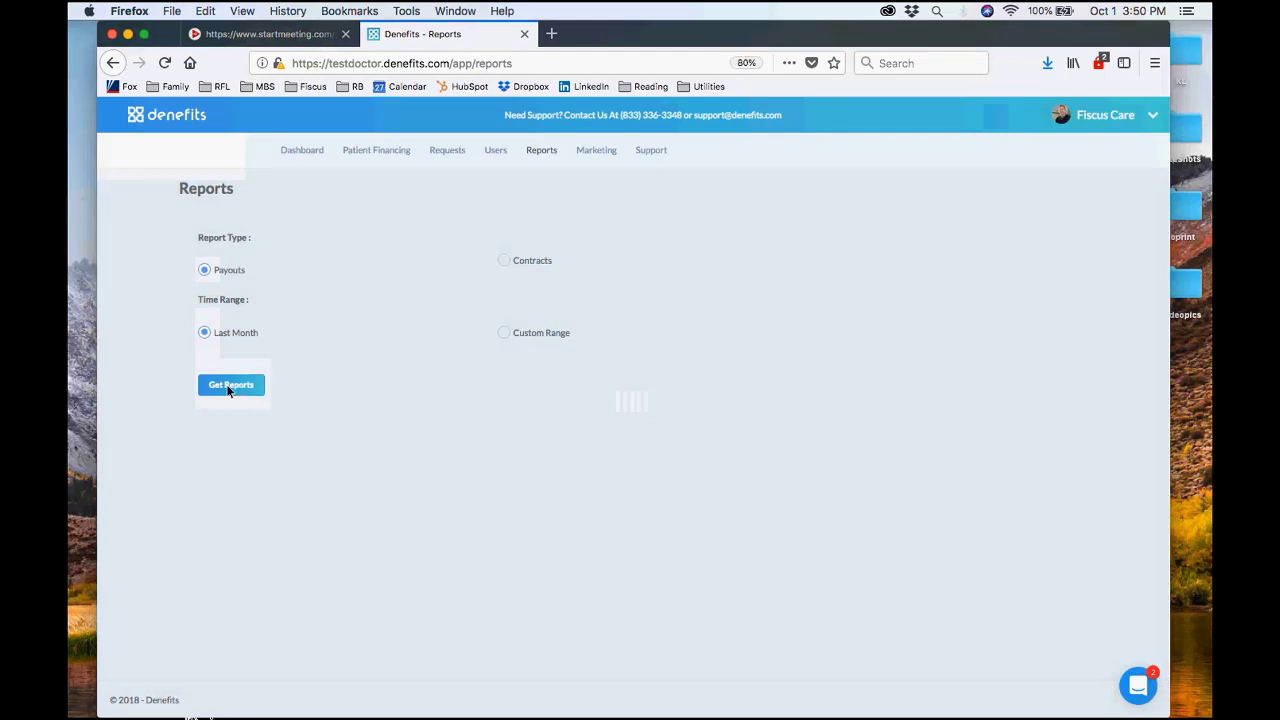
left_click(228, 388)
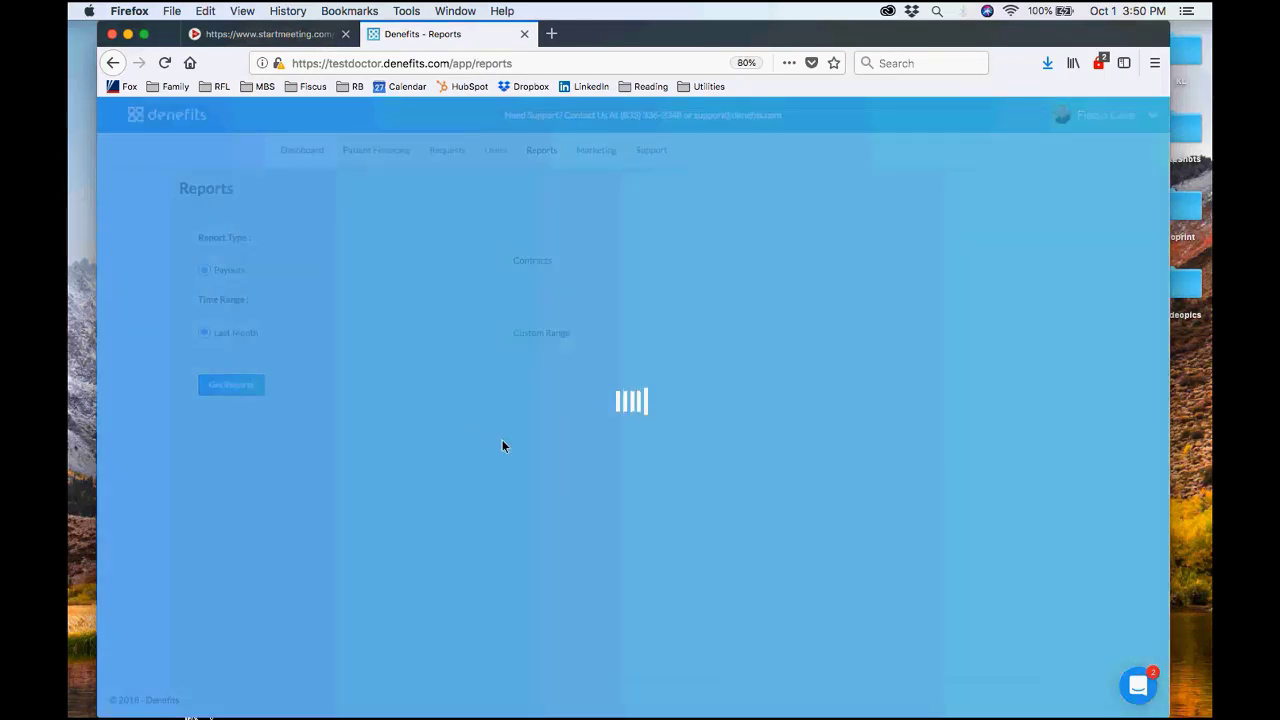
scroll(522, 420, "down", 5)
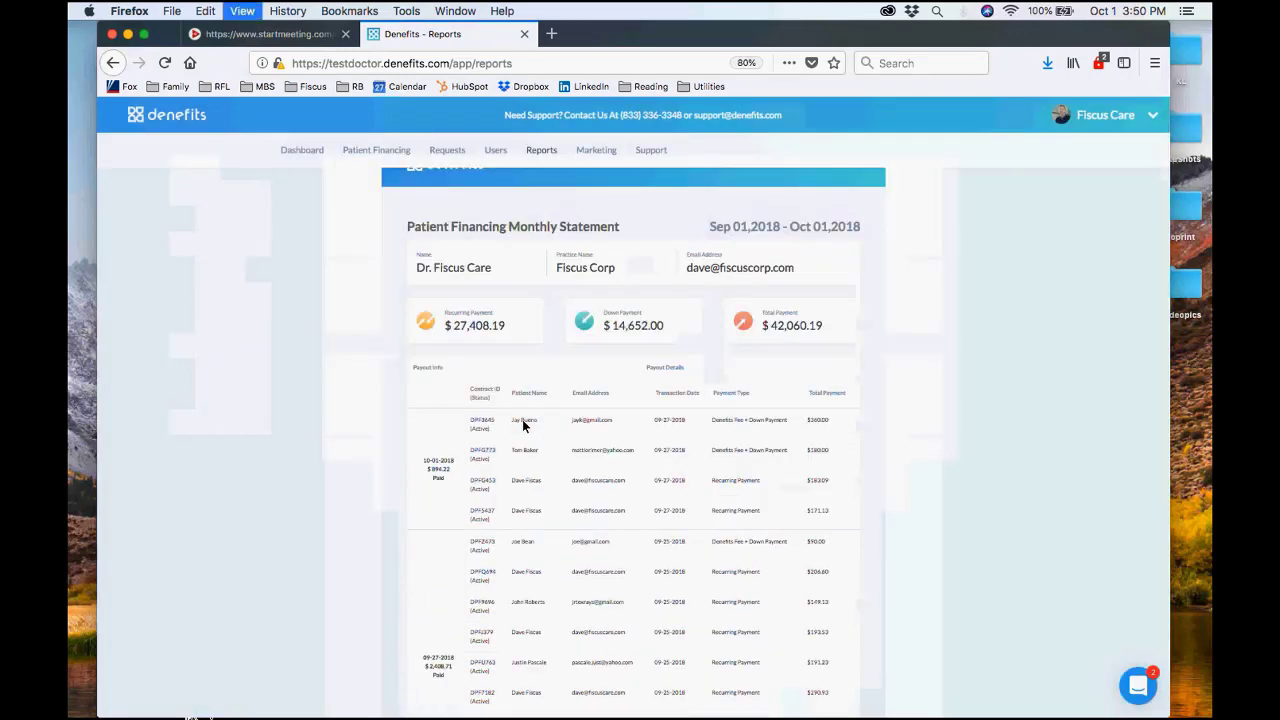
key("super+equal")
key("super+equal")
scroll(522, 419, "down", 1)
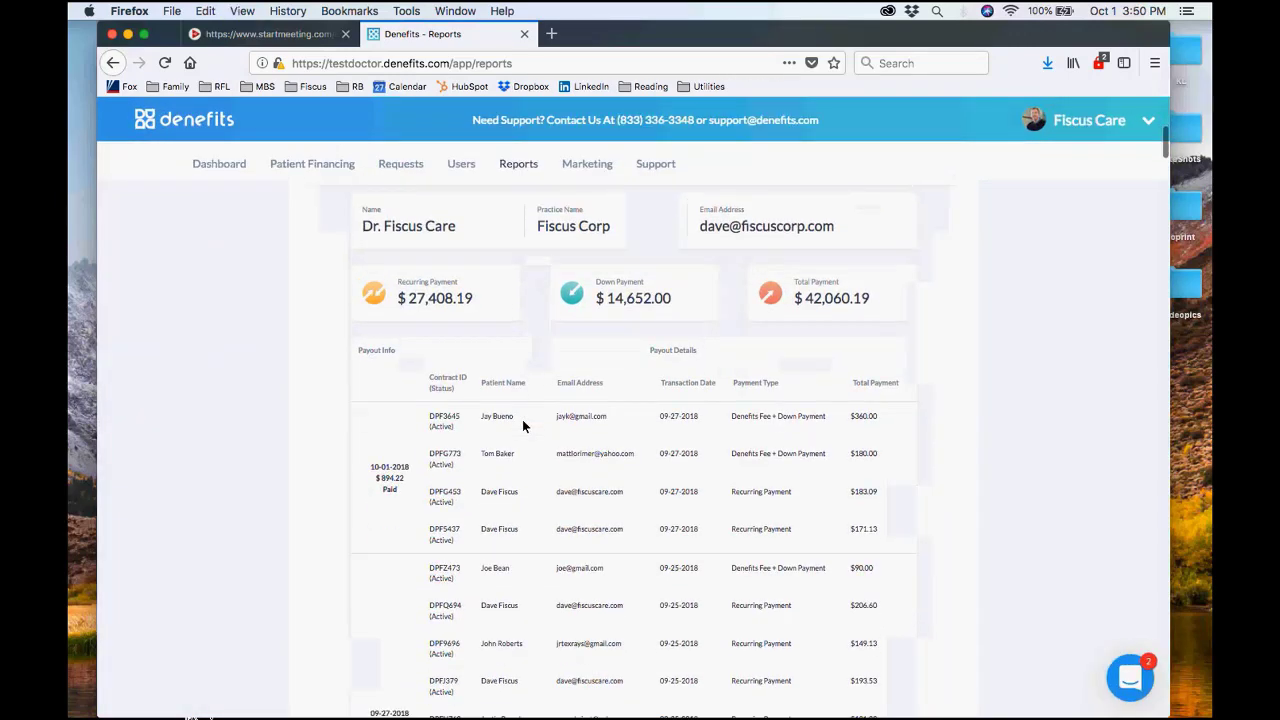
key("super+equal")
key("super+equal")
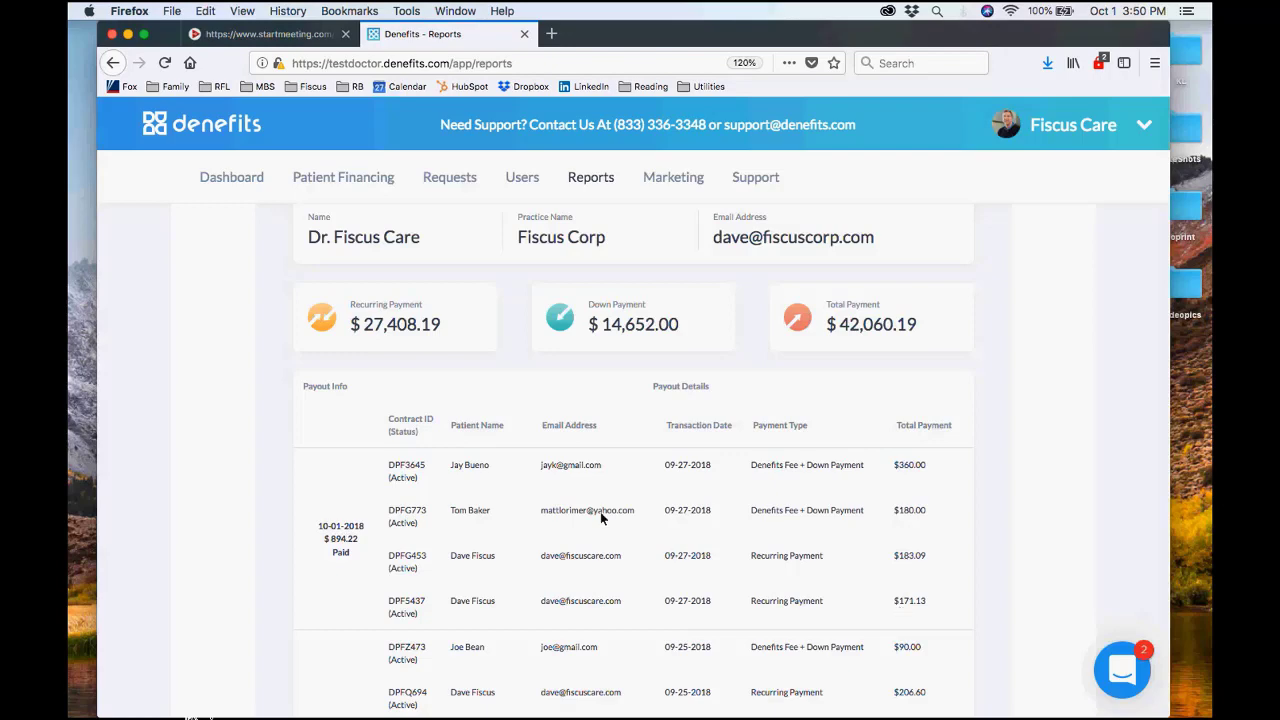
scroll(602, 517, "down", 5)
scroll(601, 517, "down", 1)
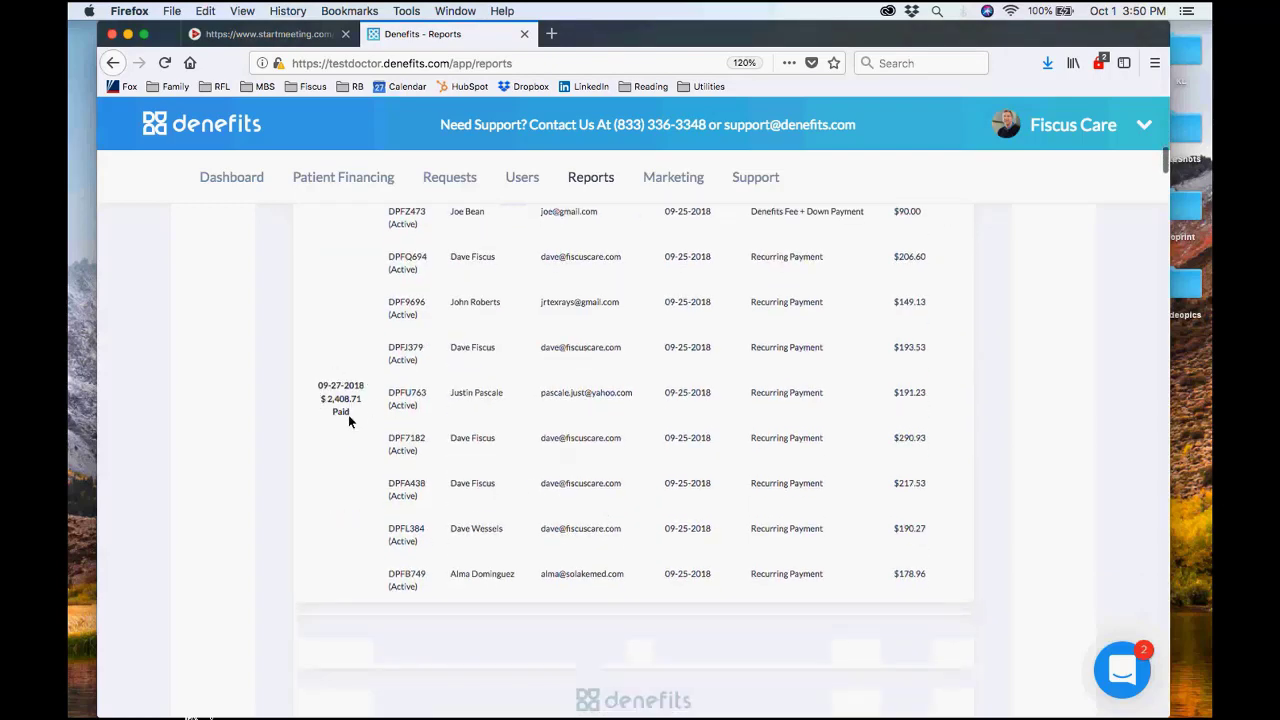
scroll(540, 383, "up", 1)
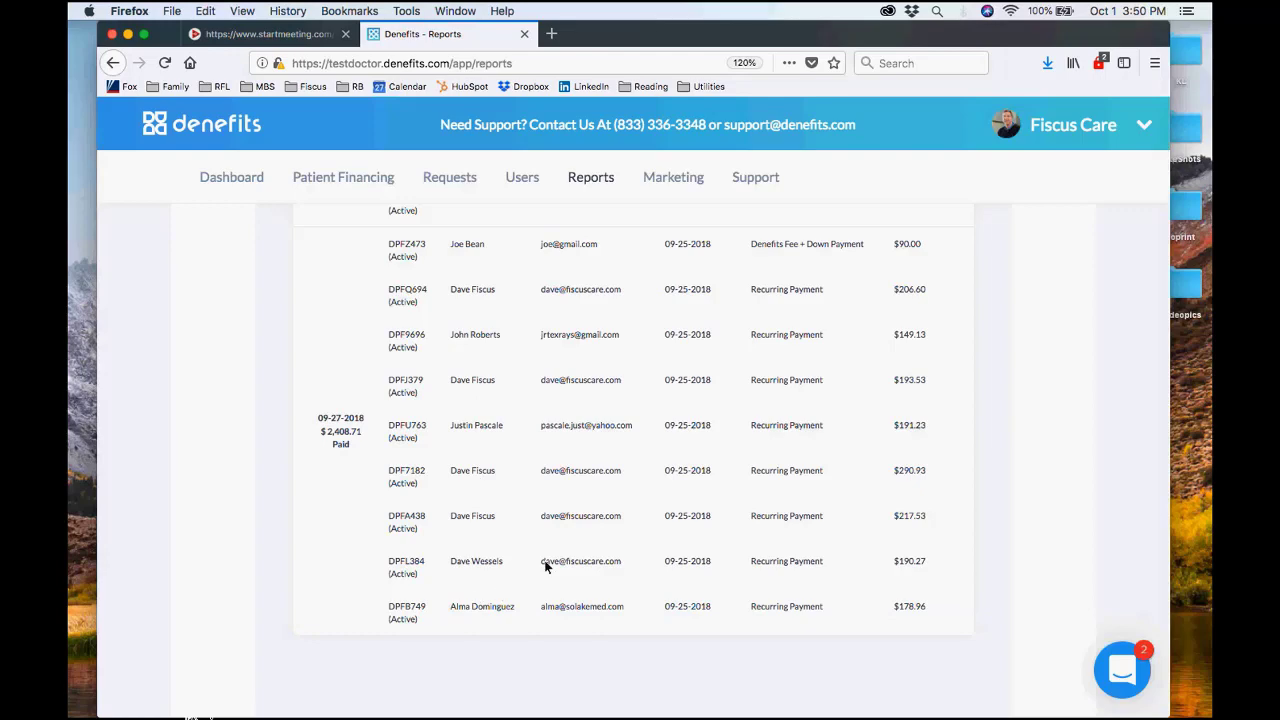
scroll(543, 563, "up", 10)
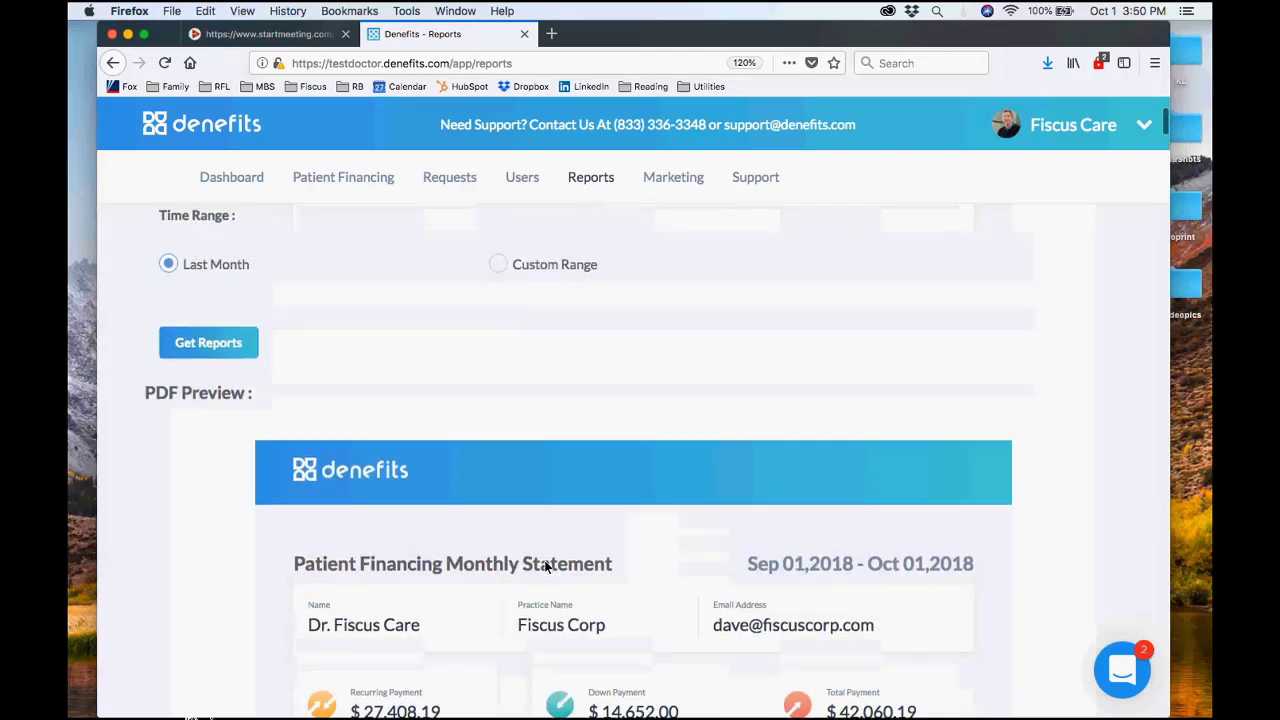
scroll(545, 567, "down", 2)
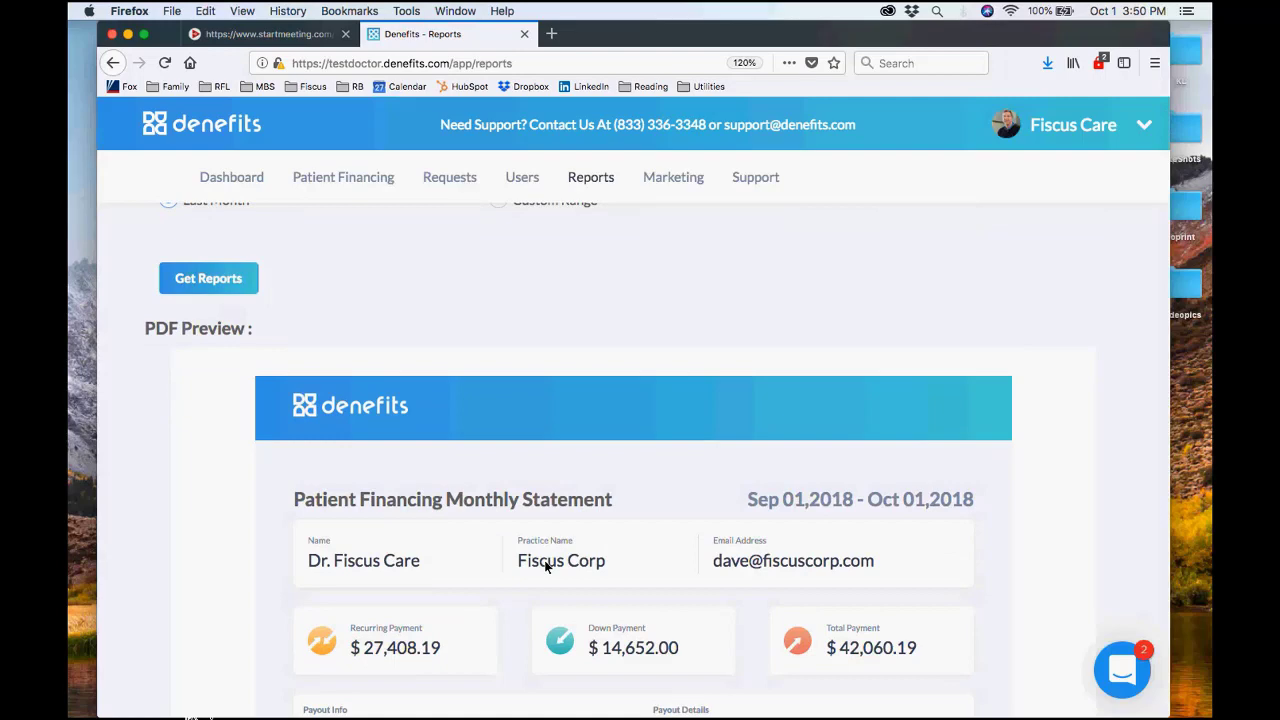
scroll(545, 567, "down", 5)
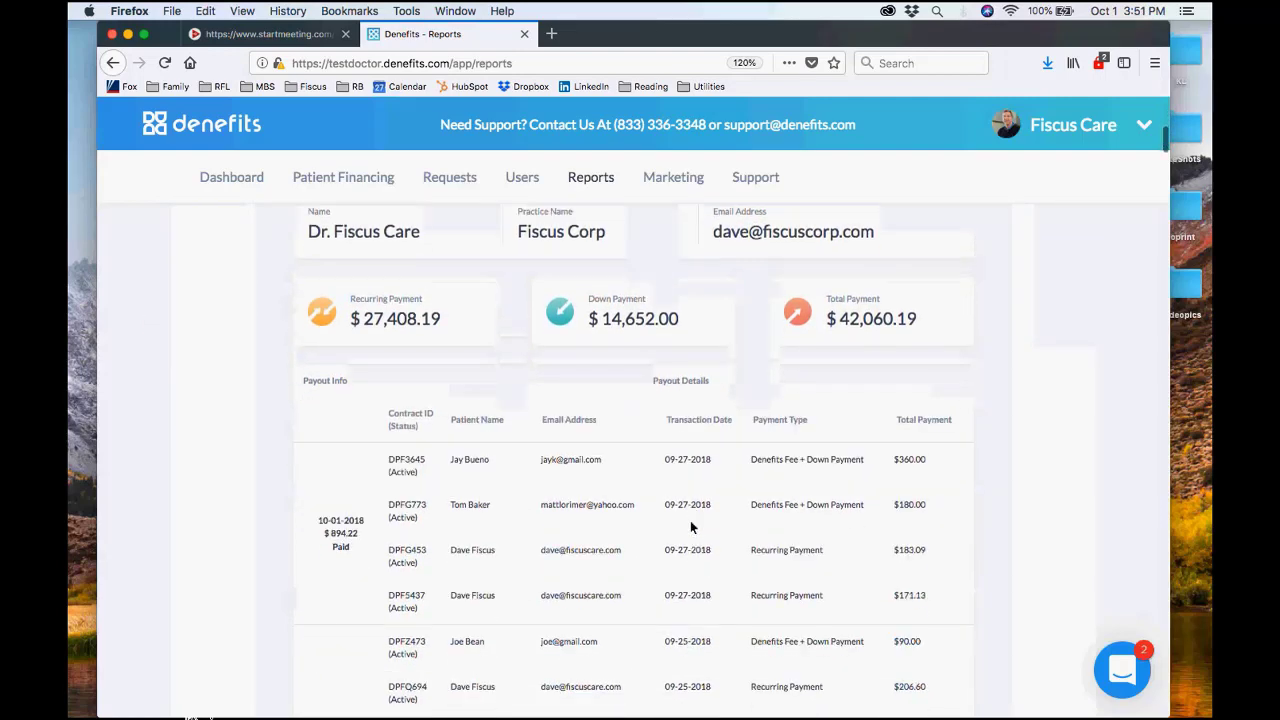
scroll(690, 527, "down", 3)
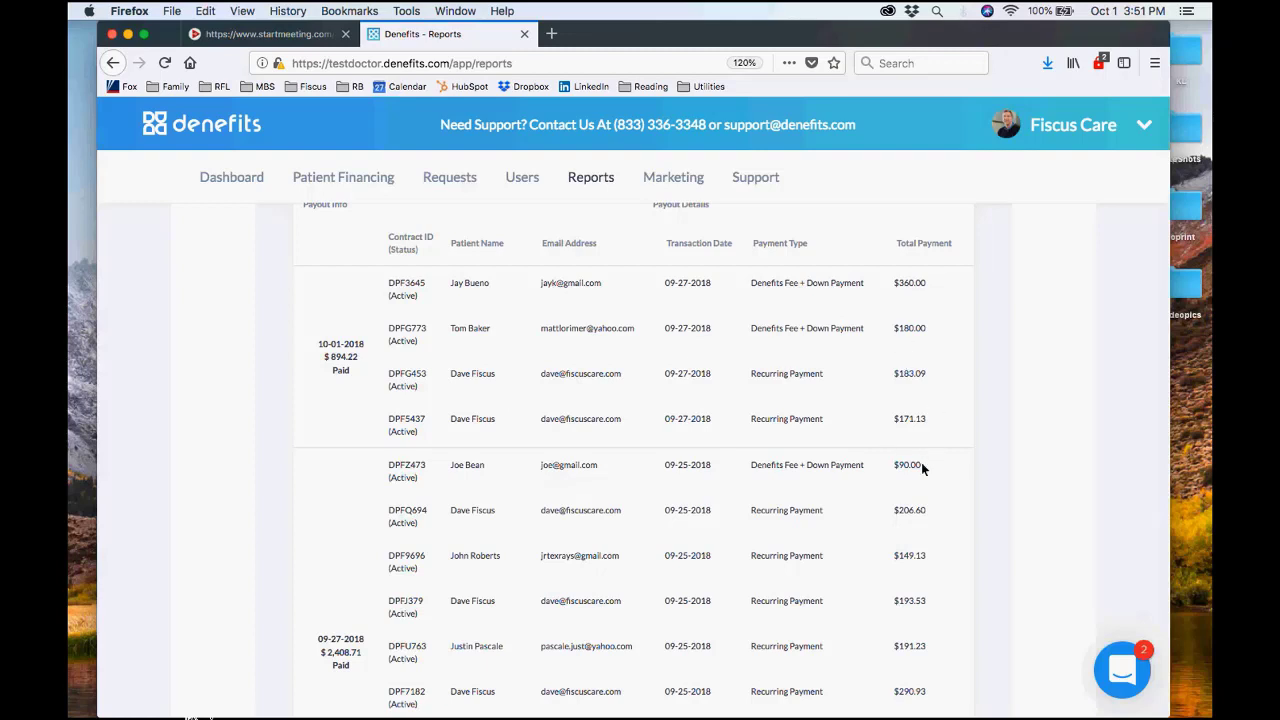
- Back in Excel, set plan amount 44000, term 72 months and 5% interest, giving $741.96 monthly
key("ctrl+Right")
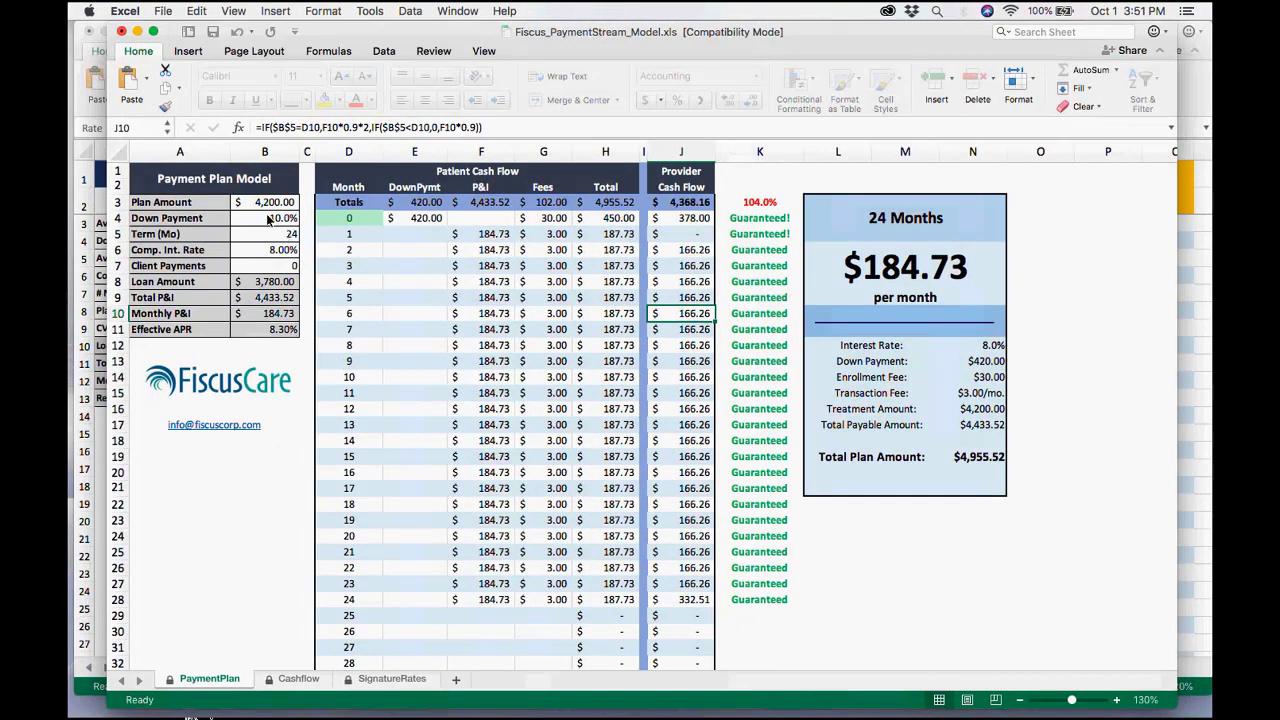
left_click(271, 205)
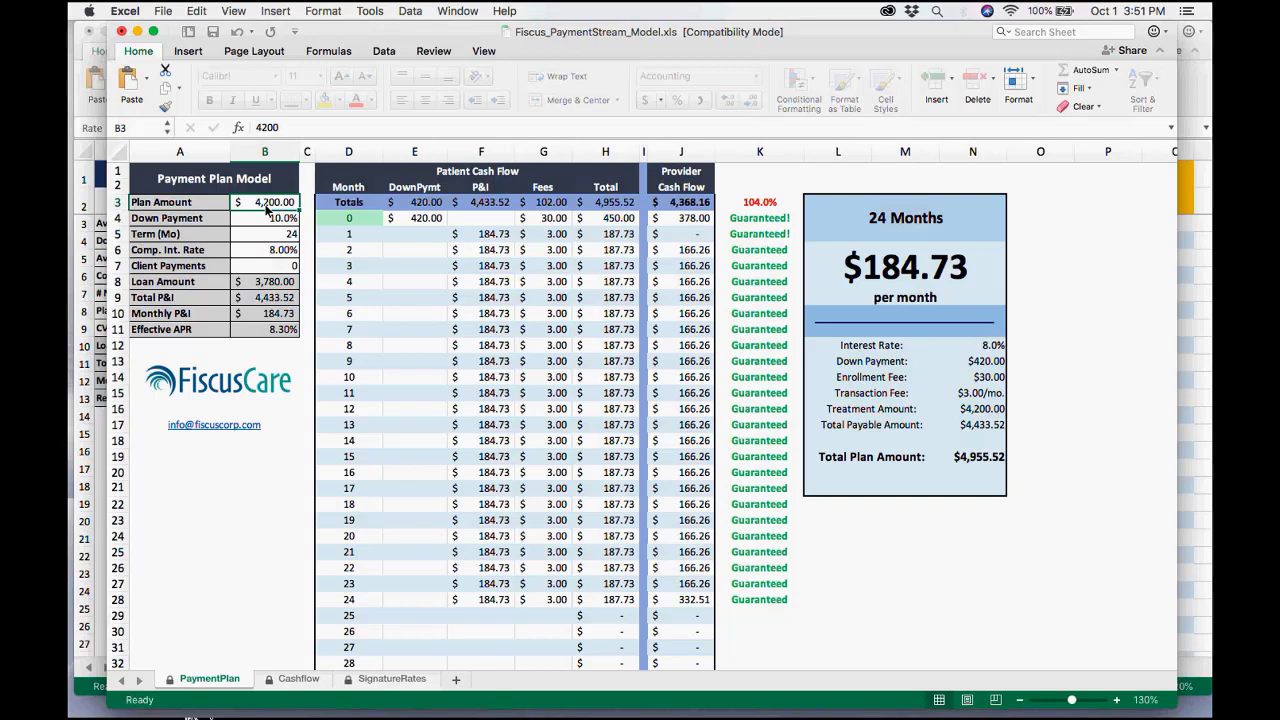
type("44000")
key("Return")
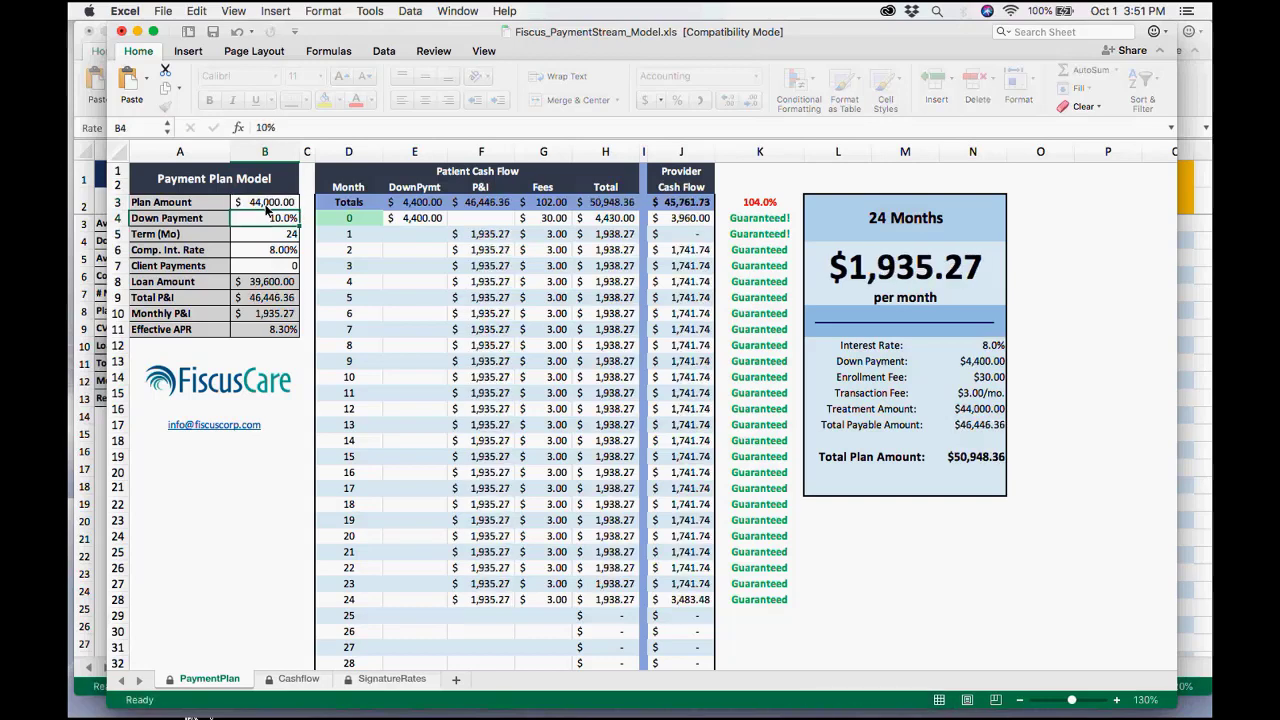
left_click(264, 238)
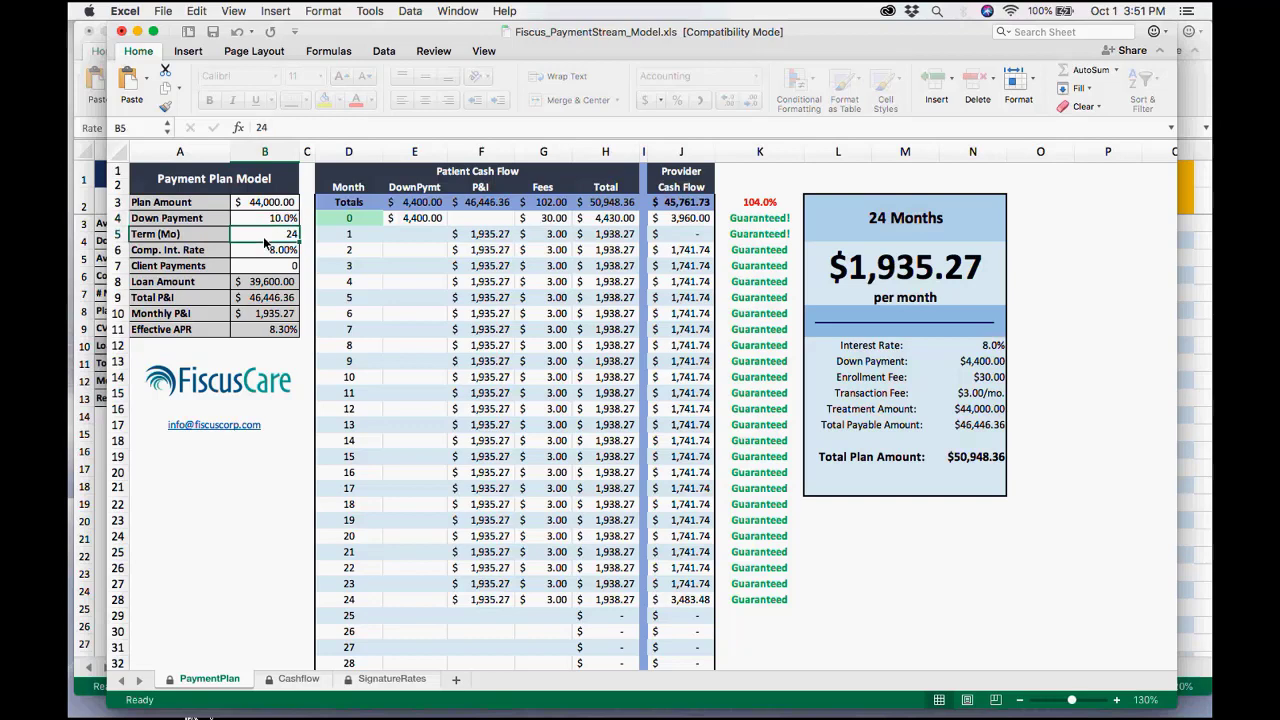
type("72")
key("Return")
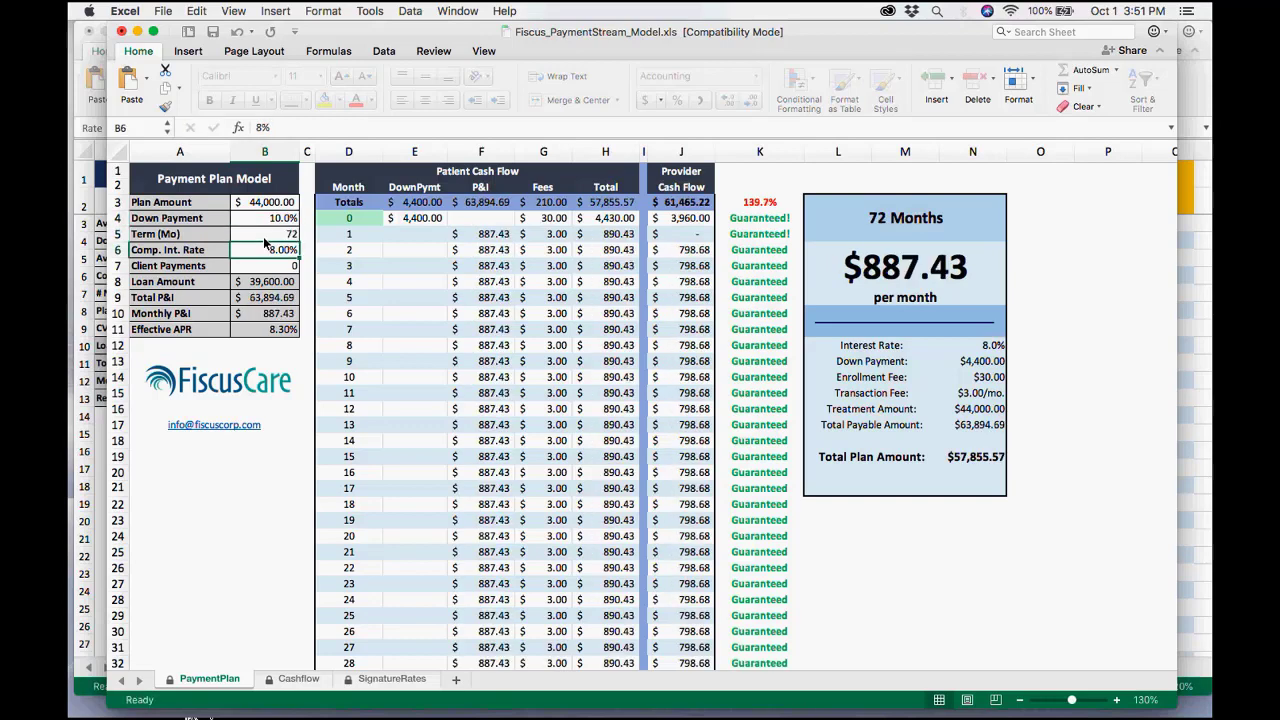
type("5")
key("Return")
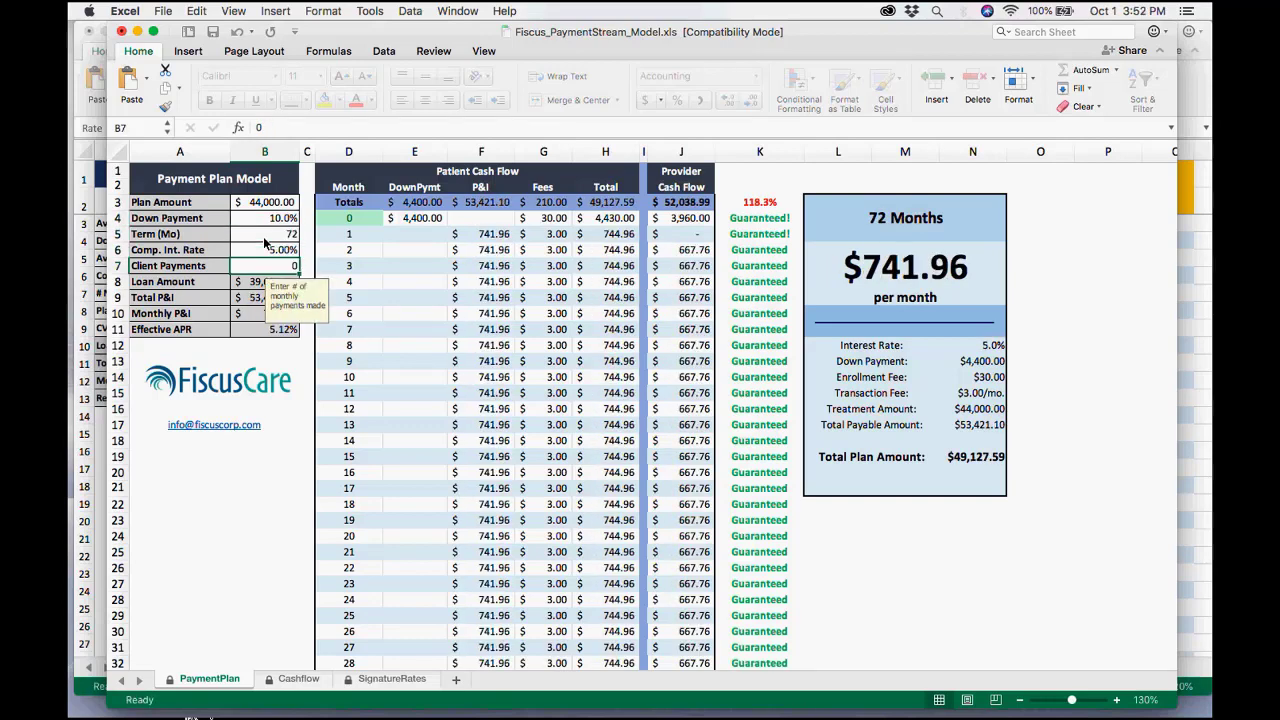
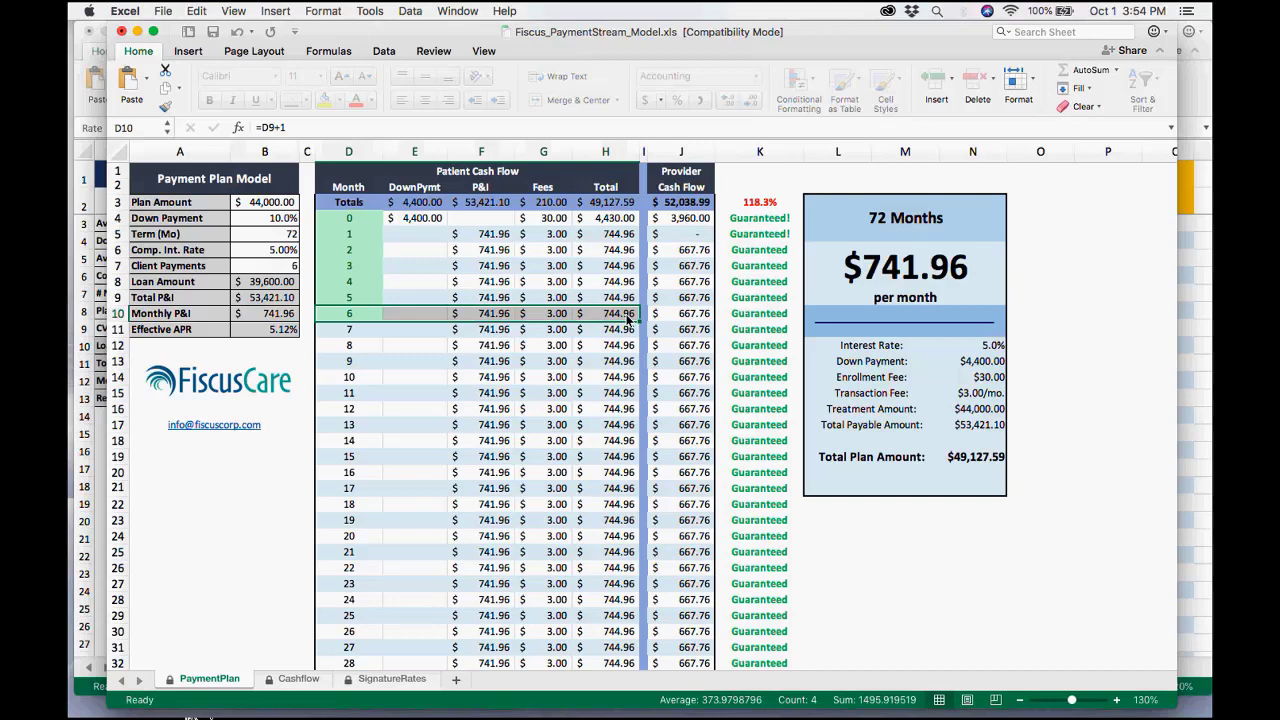
left_click_drag(361, 316, 665, 318)
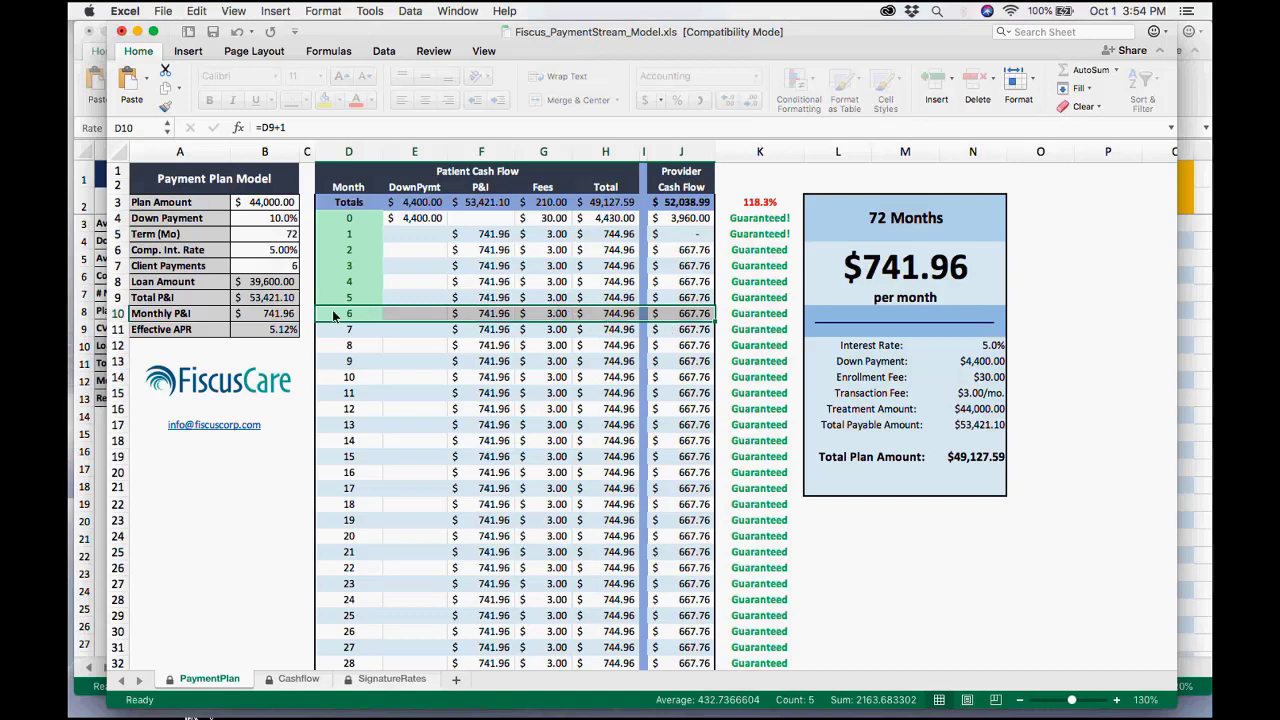
left_click_drag(340, 300, 684, 318)
- Bring the FiscusCare slideshow back up and step back two slides past the Denefits Difference slide
key("ctrl+Right")
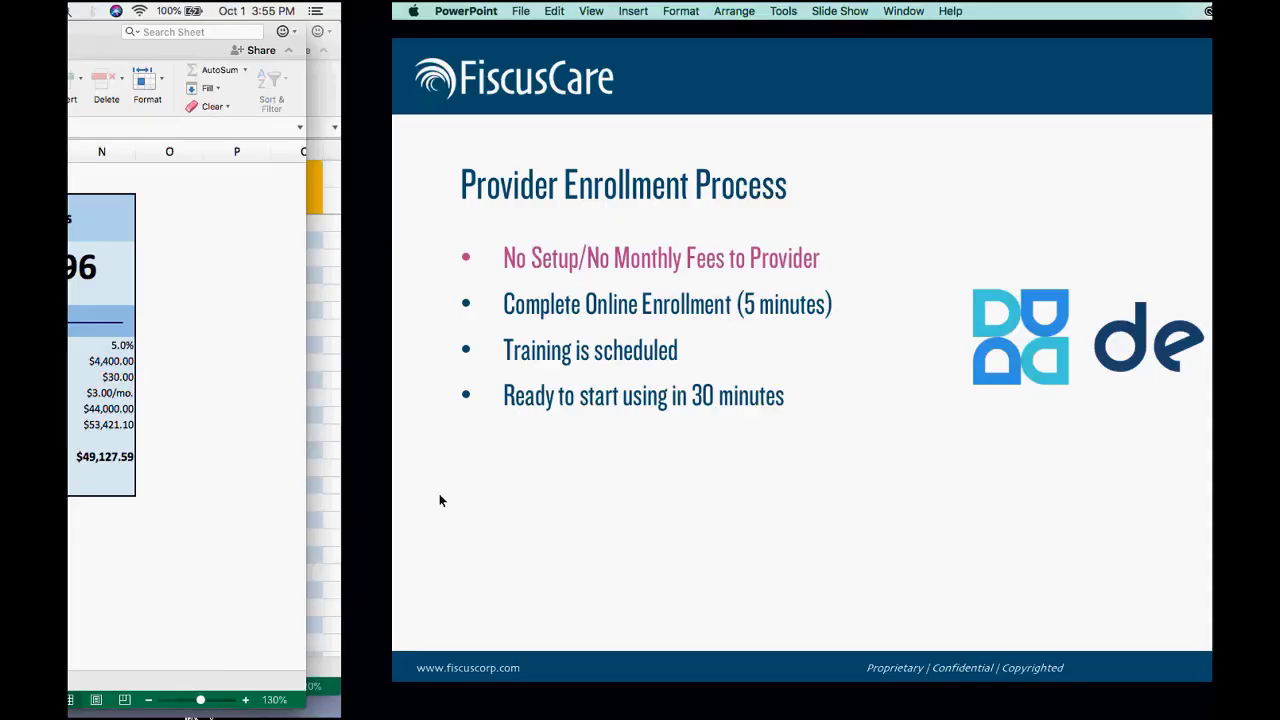
key("Left")
key("Left")
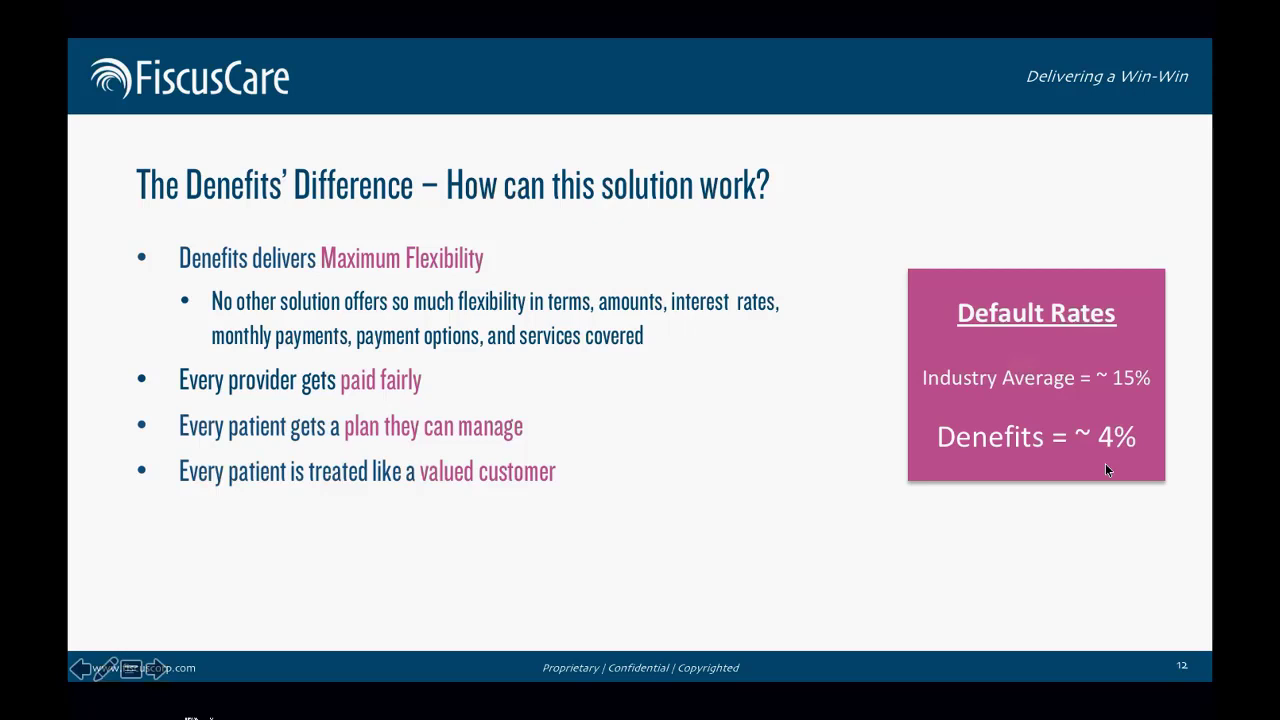
key("Left")
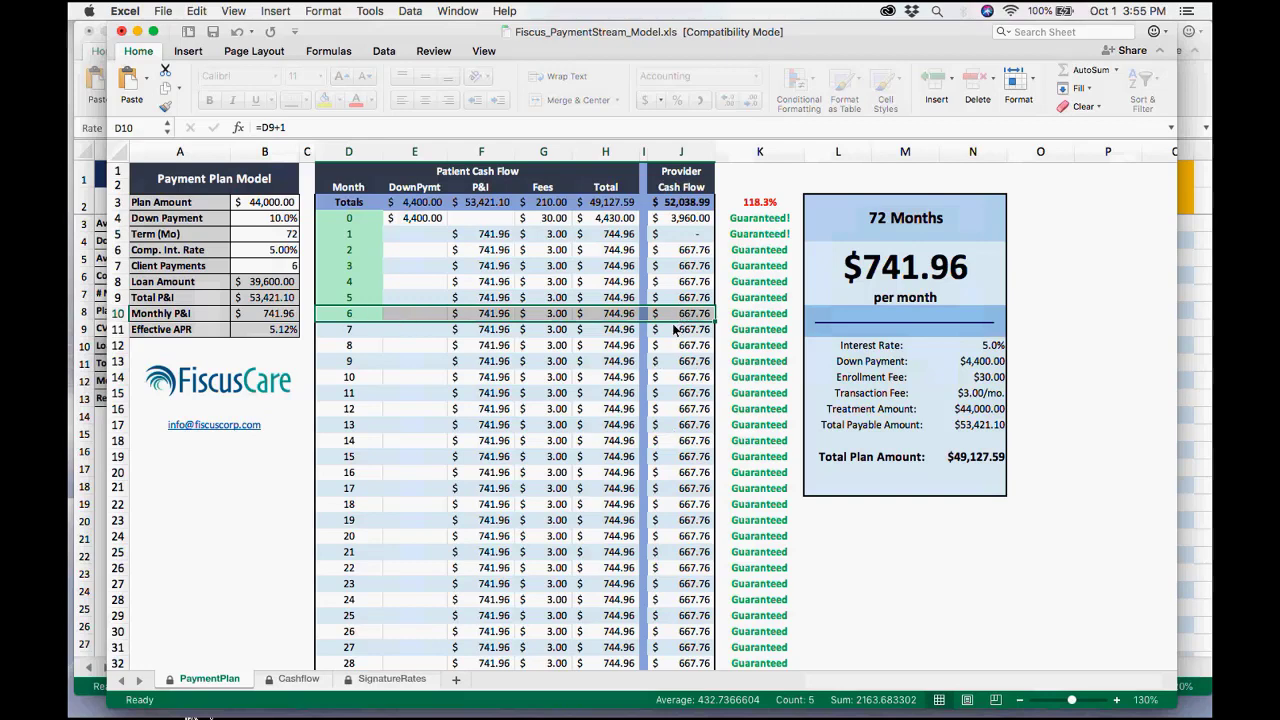
left_click(675, 331)
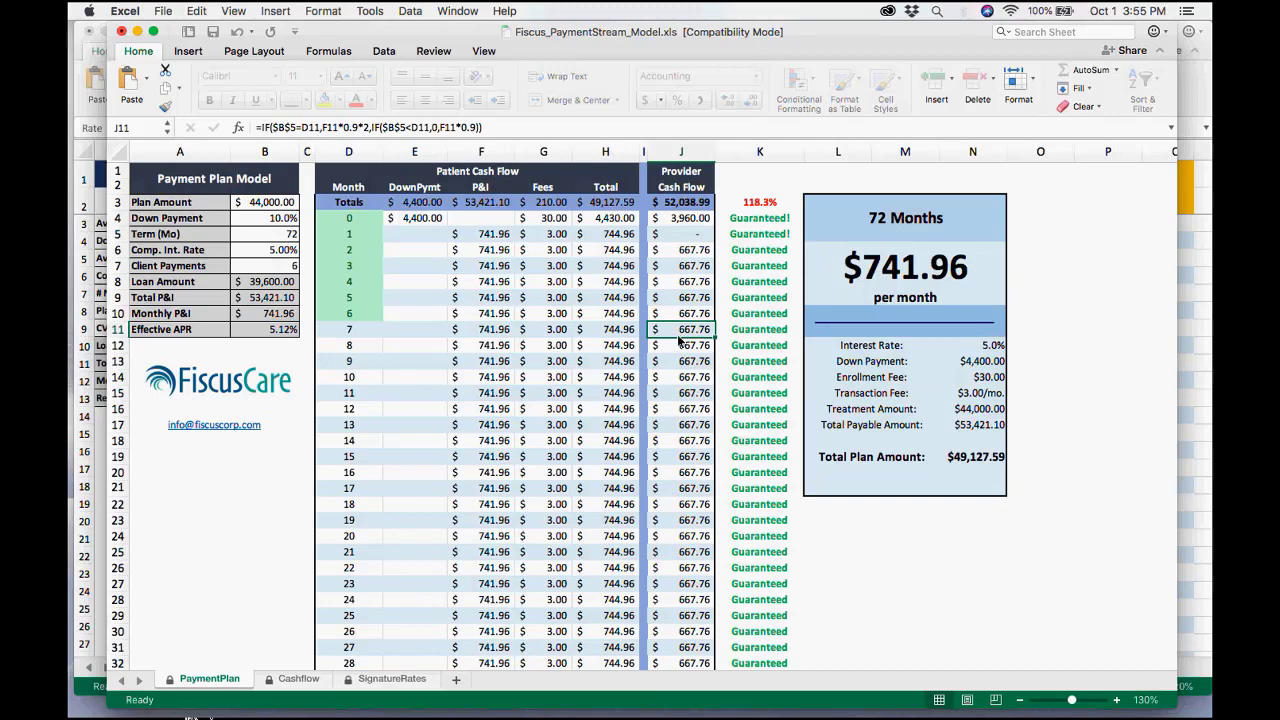
key("shift+Down")
key("shift+Down")
key("shift+Down")
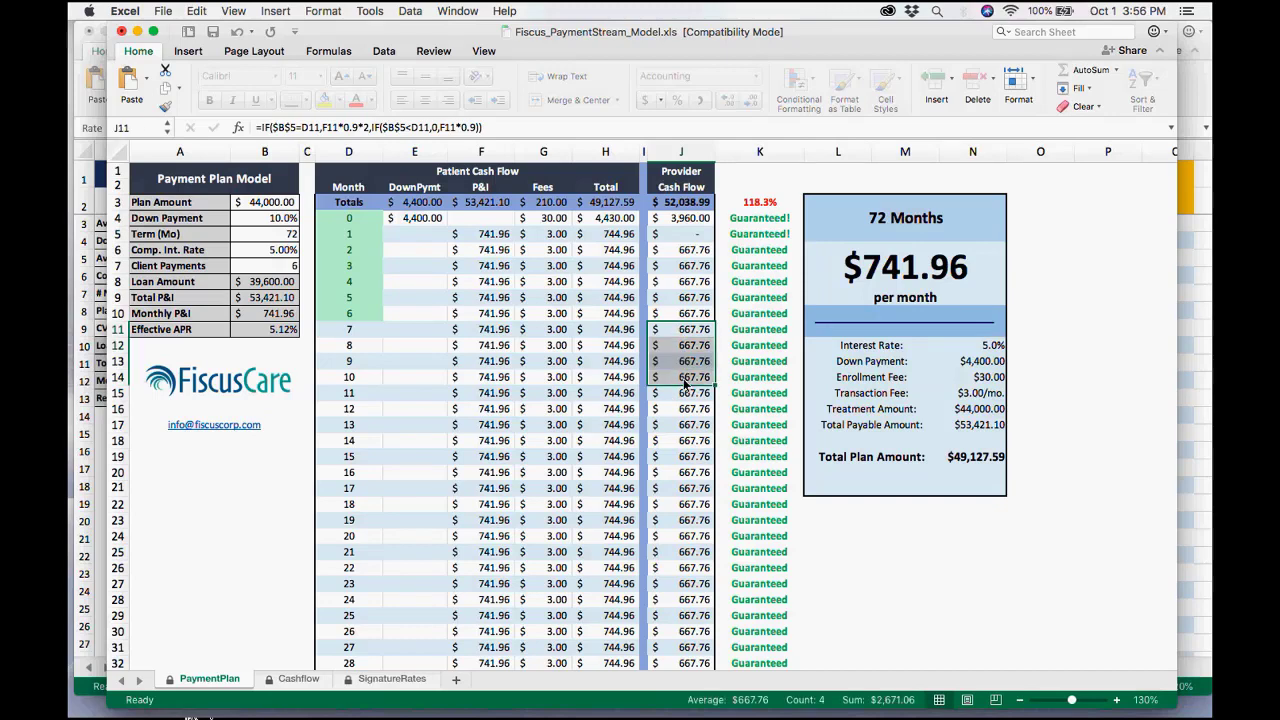
key("shift+Up")
mouse_move(680, 335)
left_mouse_down()
mouse_move(680, 665)
mouse_move(680, 340)
left_mouse_up()
scroll(680, 340, "up", 4)
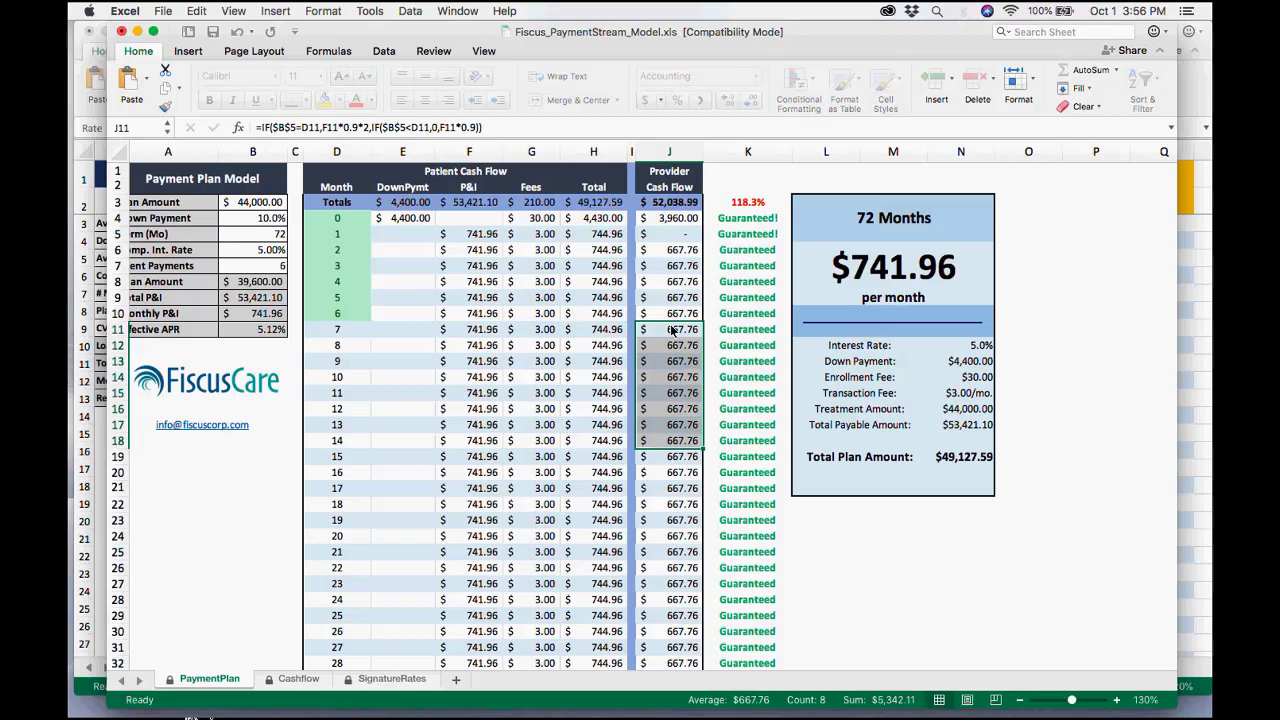
left_click(699, 349)
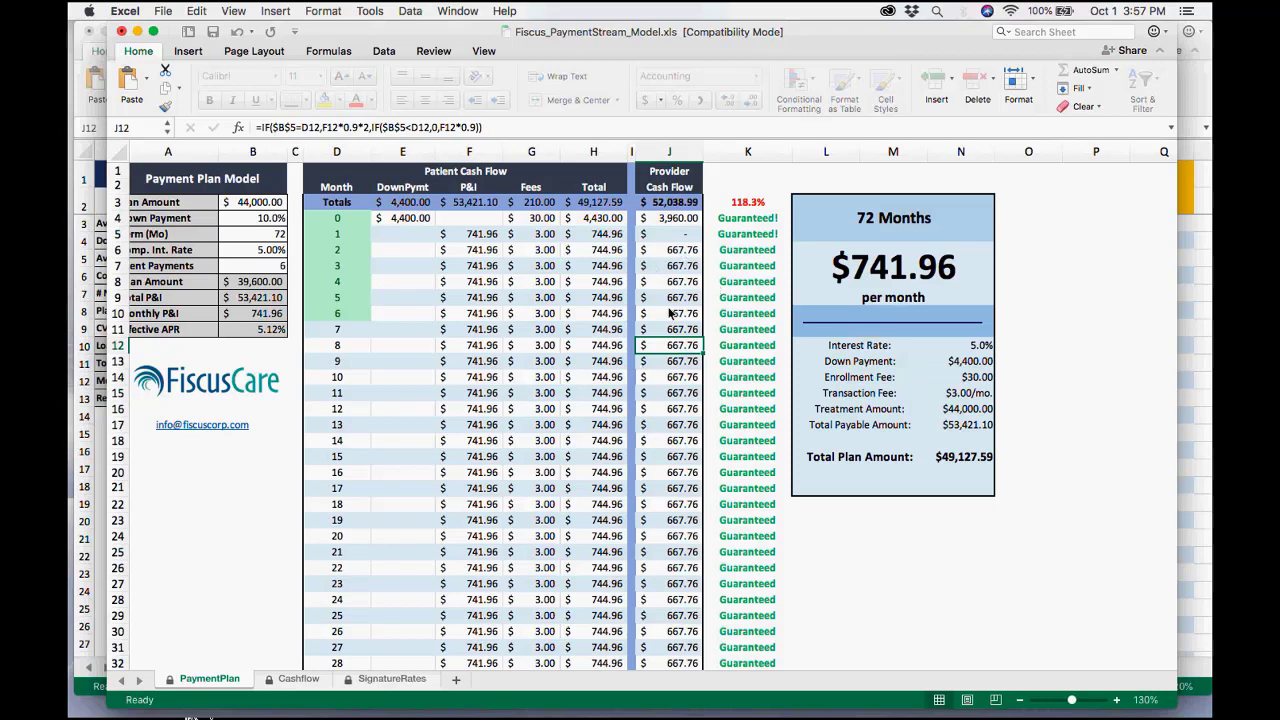
left_click(340, 316)
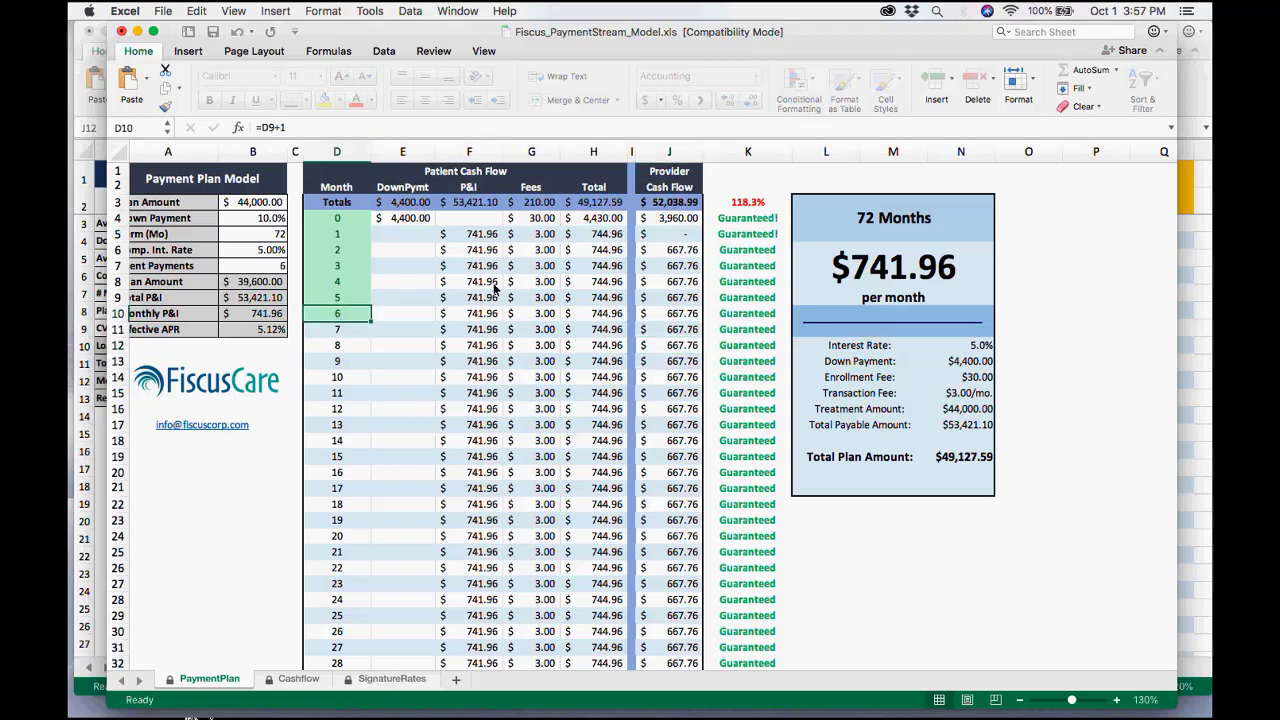
left_click(675, 312)
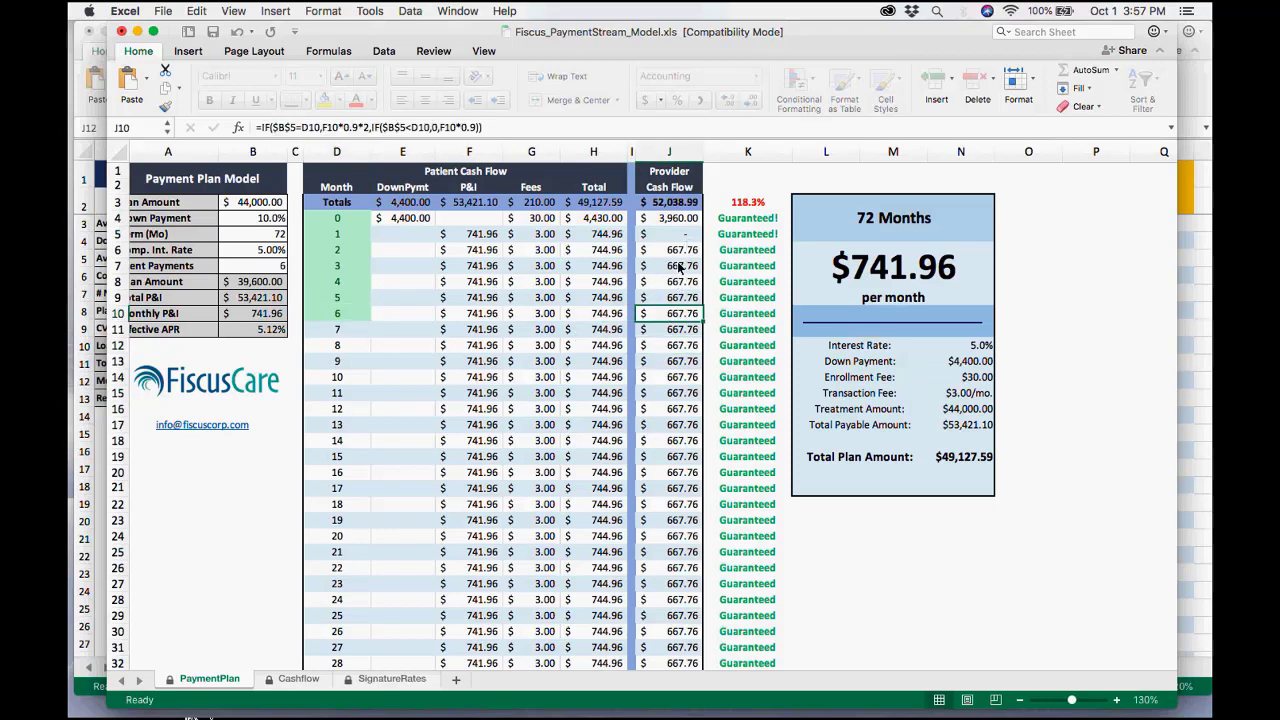
left_click_drag(680, 218, 723, 551)
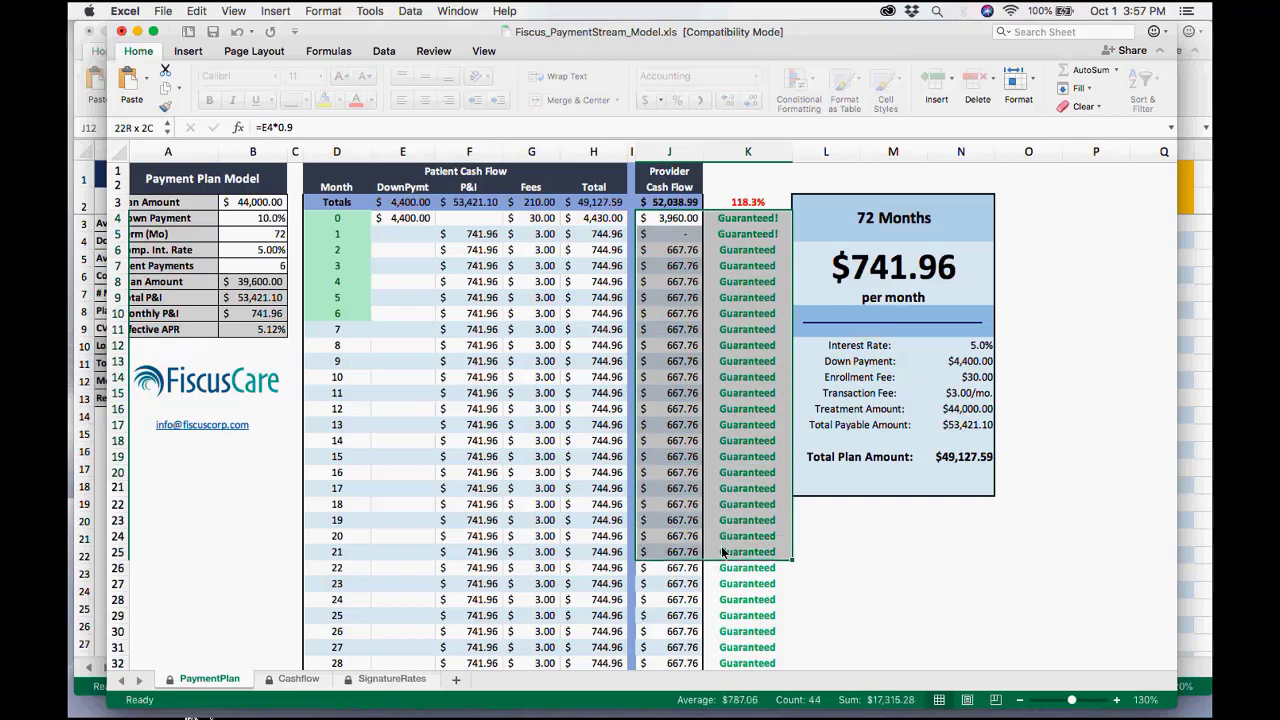
left_click(670, 254)
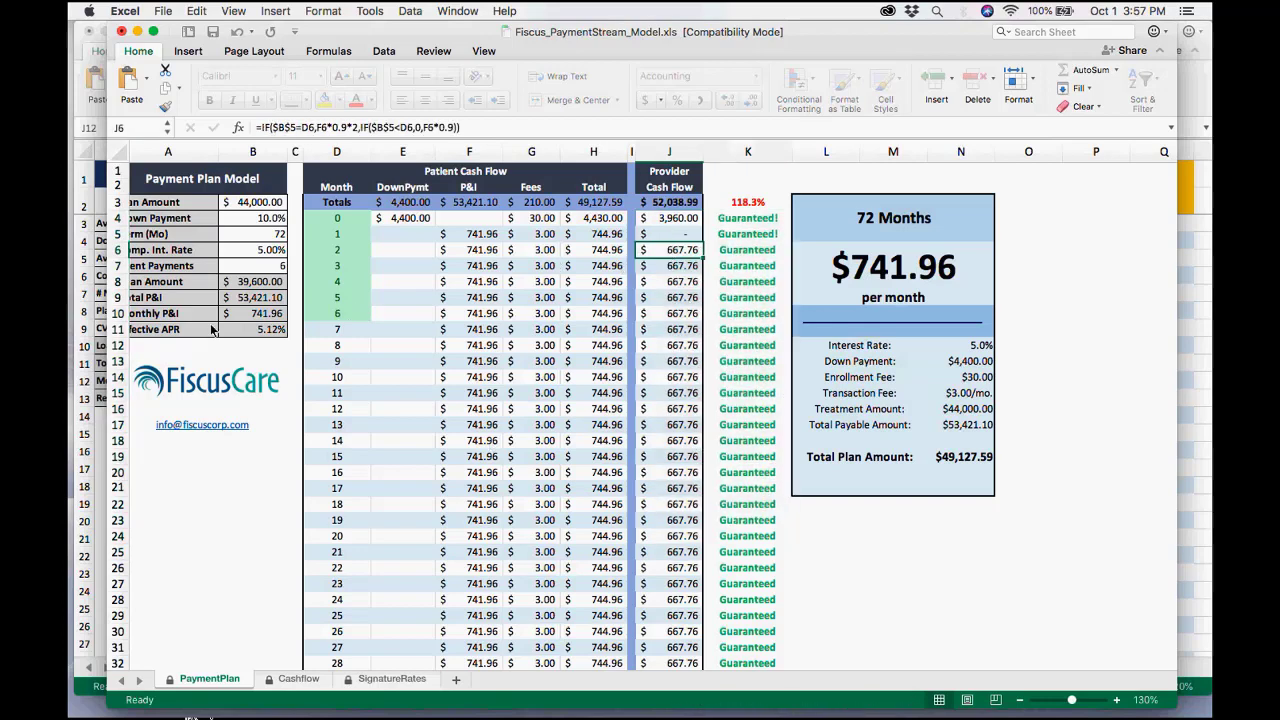
left_click_drag(338, 313, 661, 323)
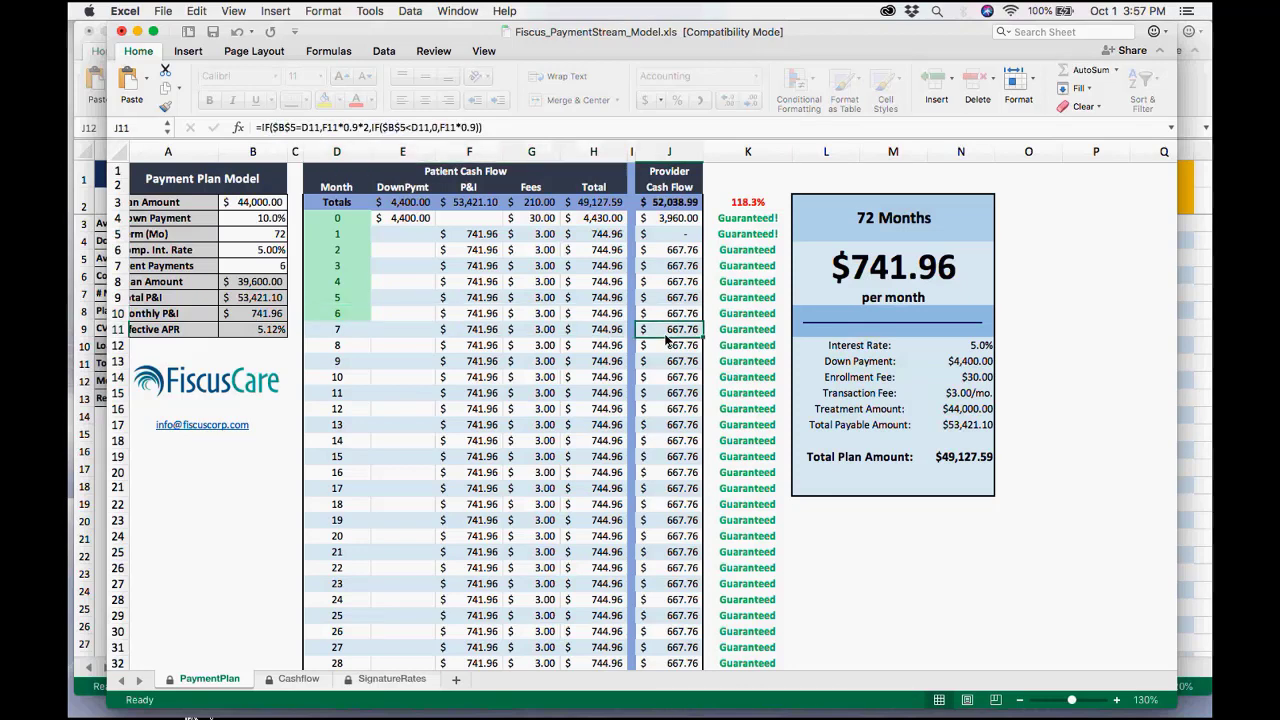
left_click(675, 361)
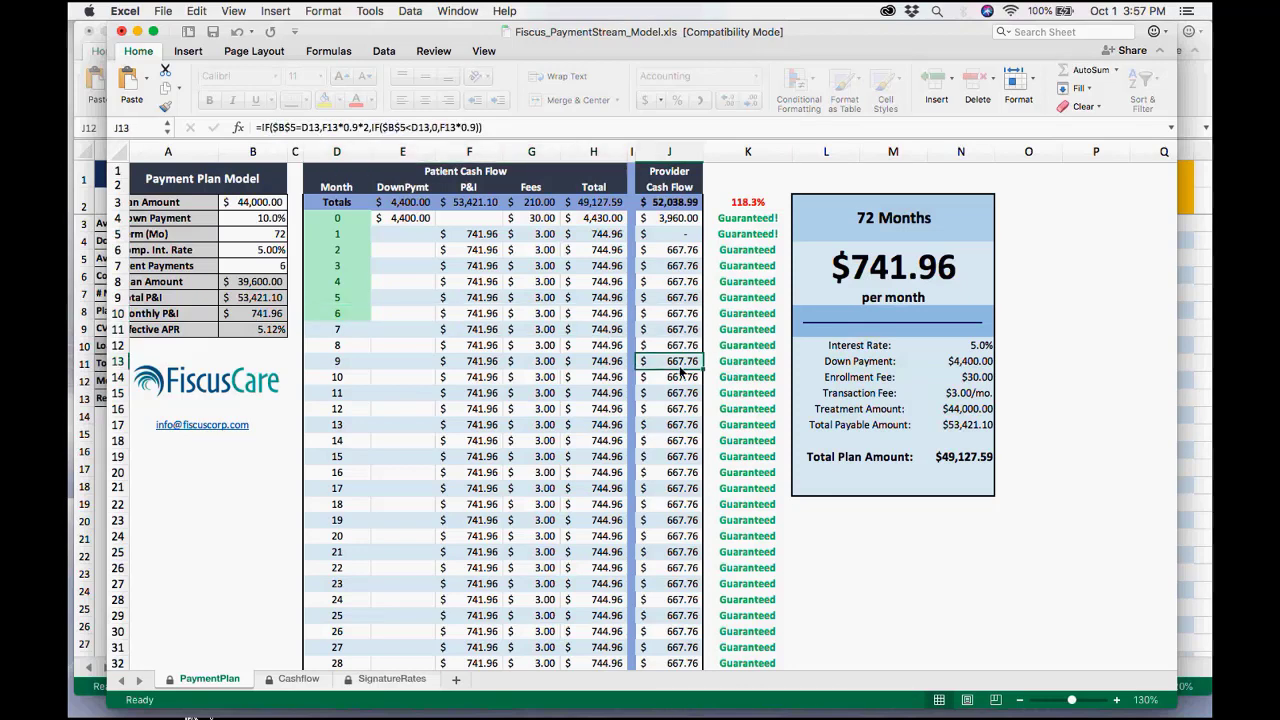
scroll(681, 372, "down", 5)
scroll(681, 372, "down", 10)
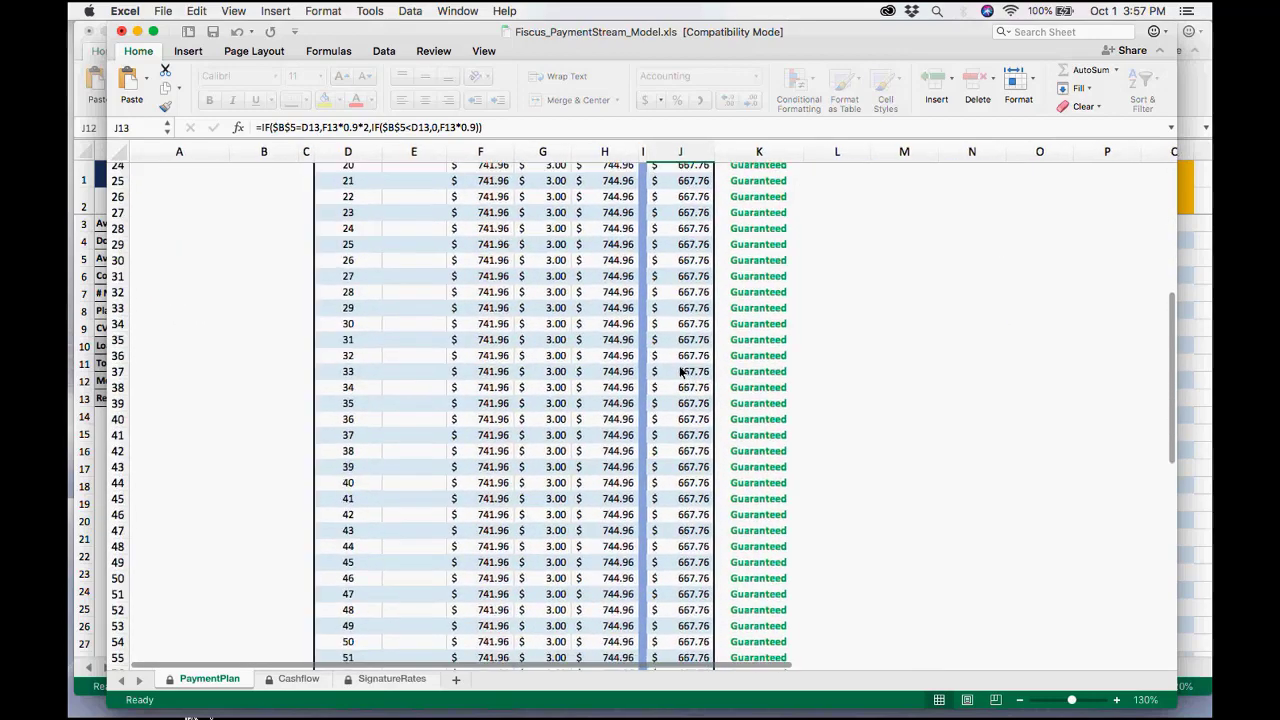
scroll(680, 372, "down", 5)
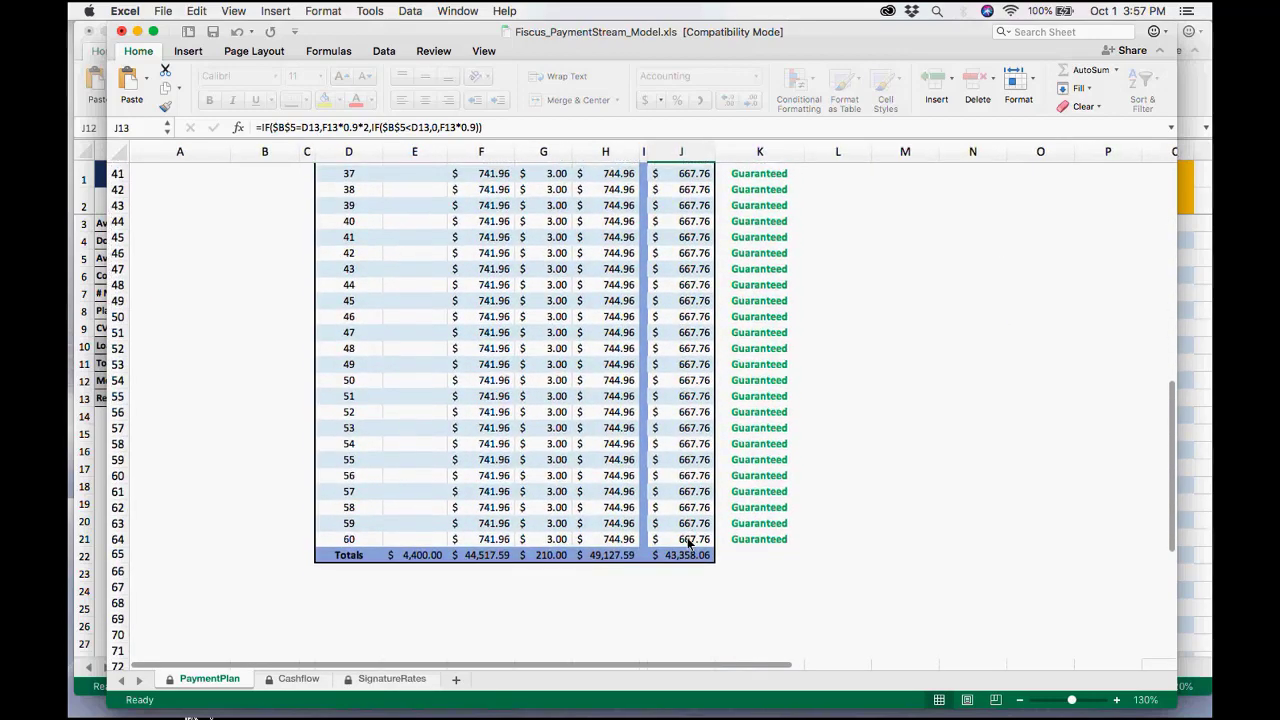
left_click_drag(689, 539, 692, 78)
scroll(665, 280, "up", 10)
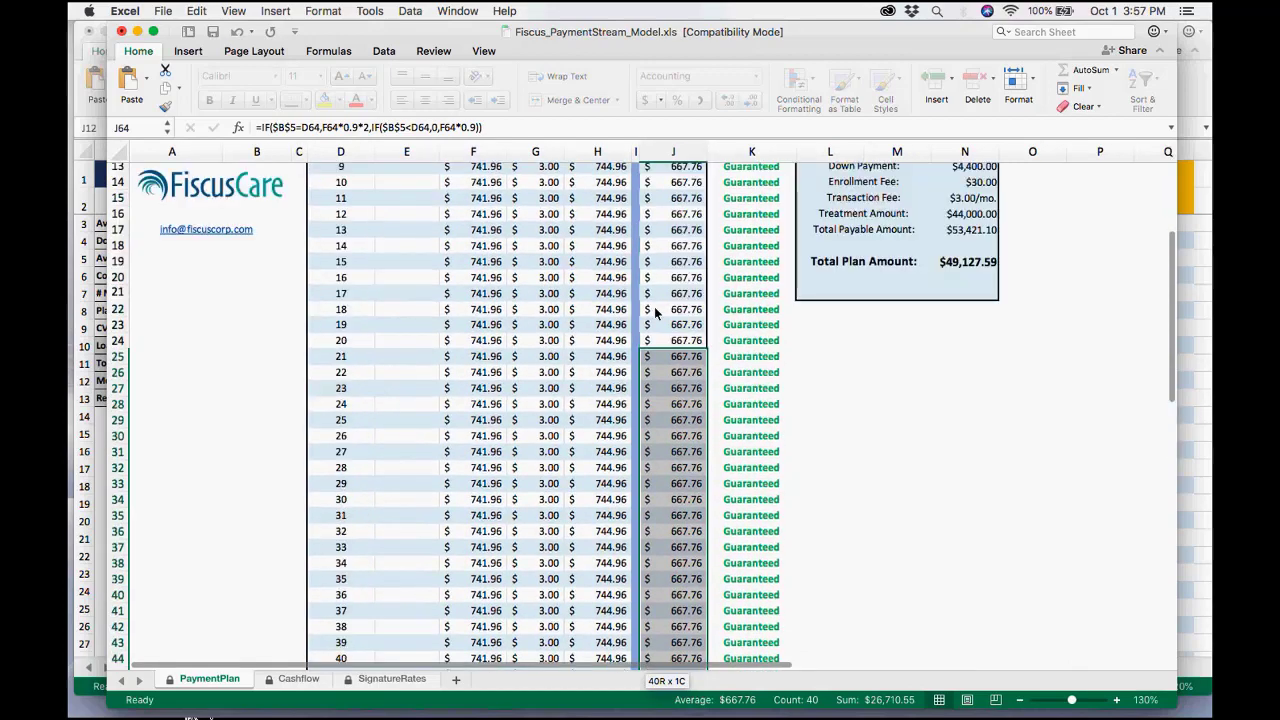
- Set the term to 24 months and select the month 2–24 provider cash flows (J6:J28)
left_click(275, 235)
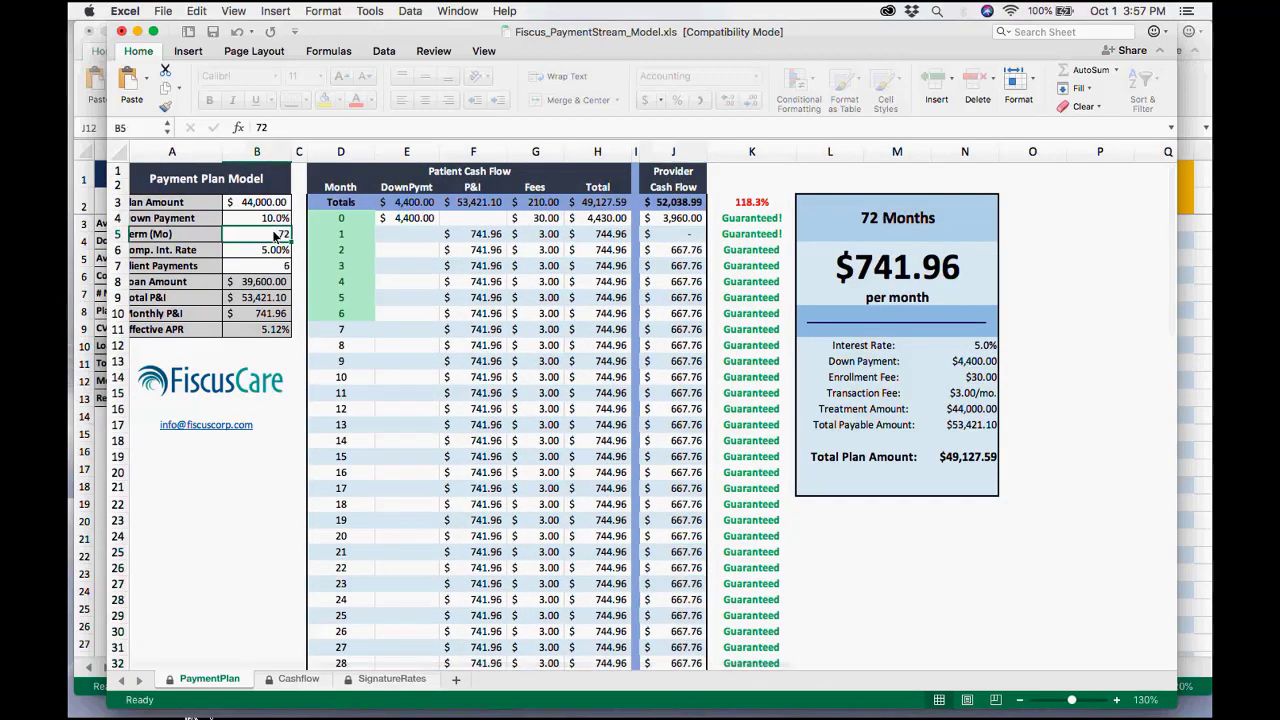
type("2")
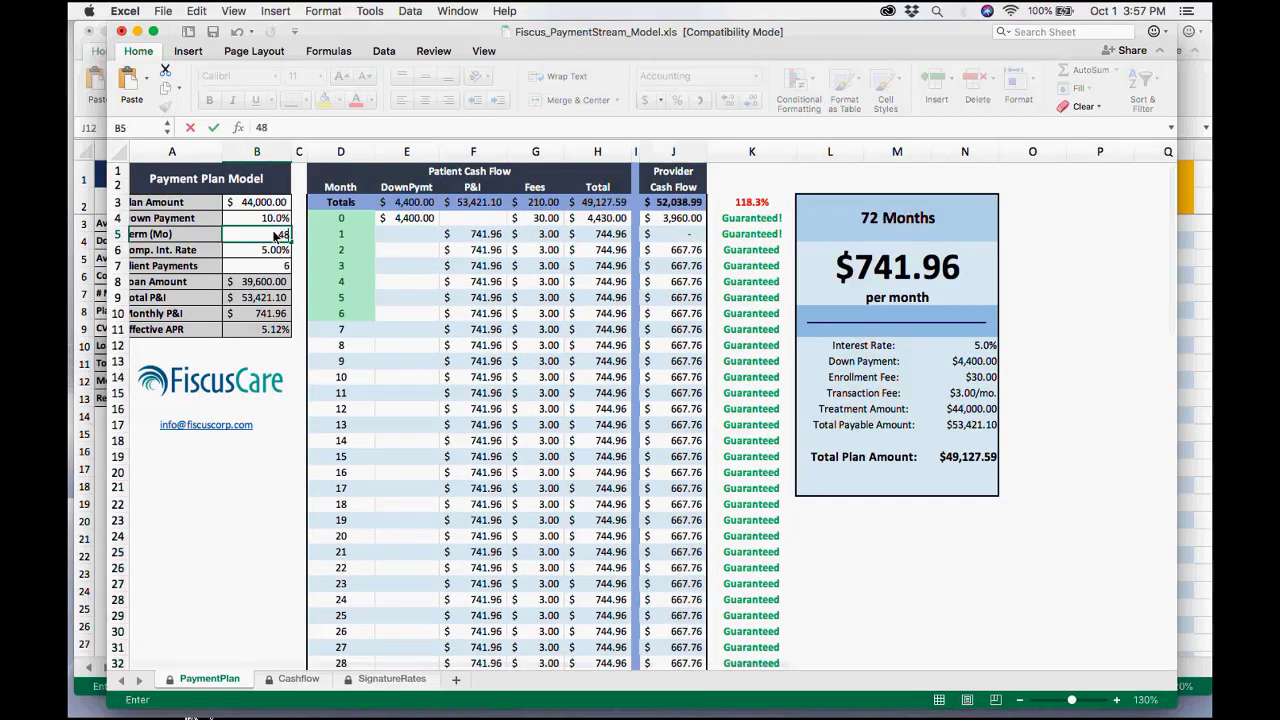
type("4")
key("Return")
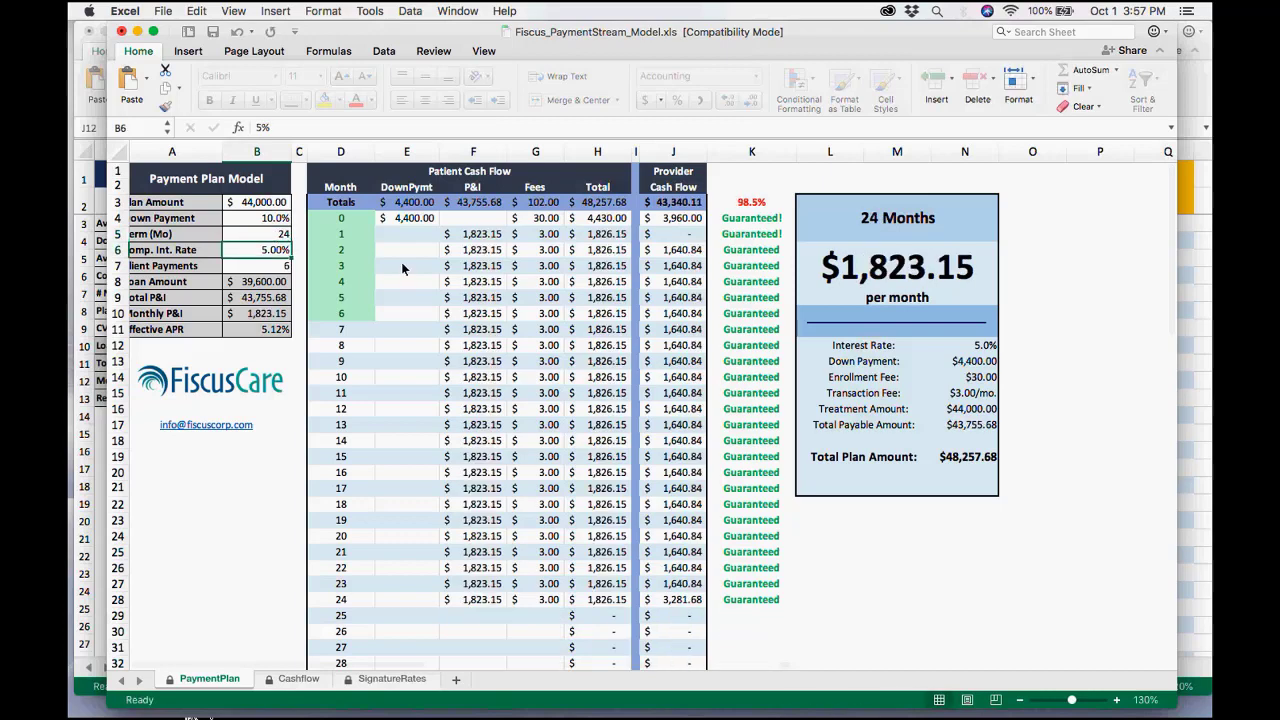
left_click_drag(665, 256, 667, 605)
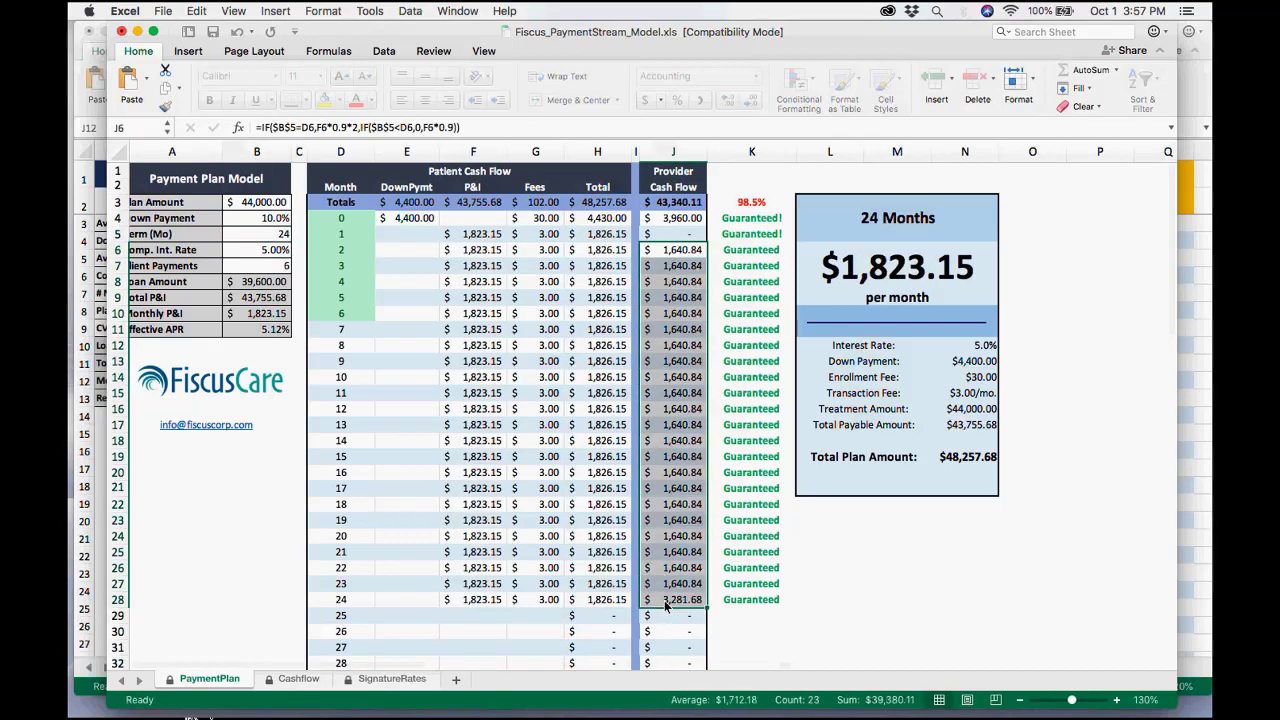
- Set the plan amount to 4,000 and select the provider cash flows and guarantee flags (J4:K27)
left_click(245, 203)
type("4,000")
key("Return")
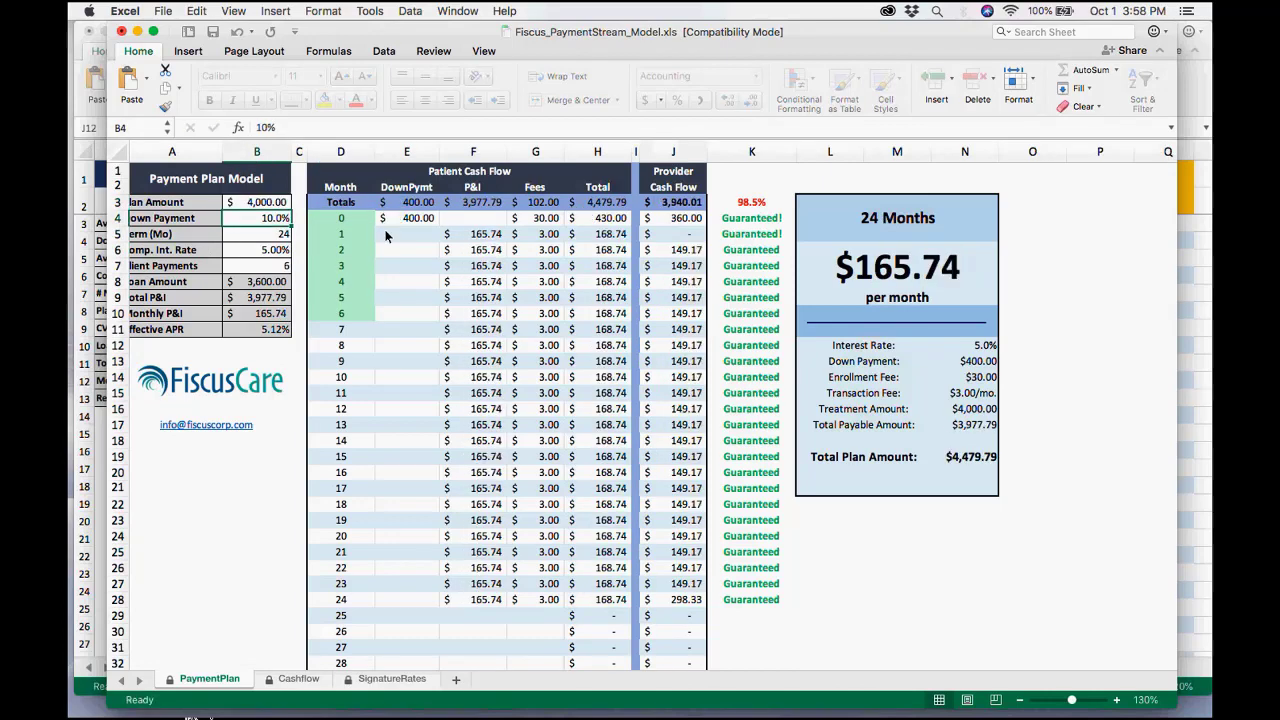
left_click_drag(683, 219, 718, 601)
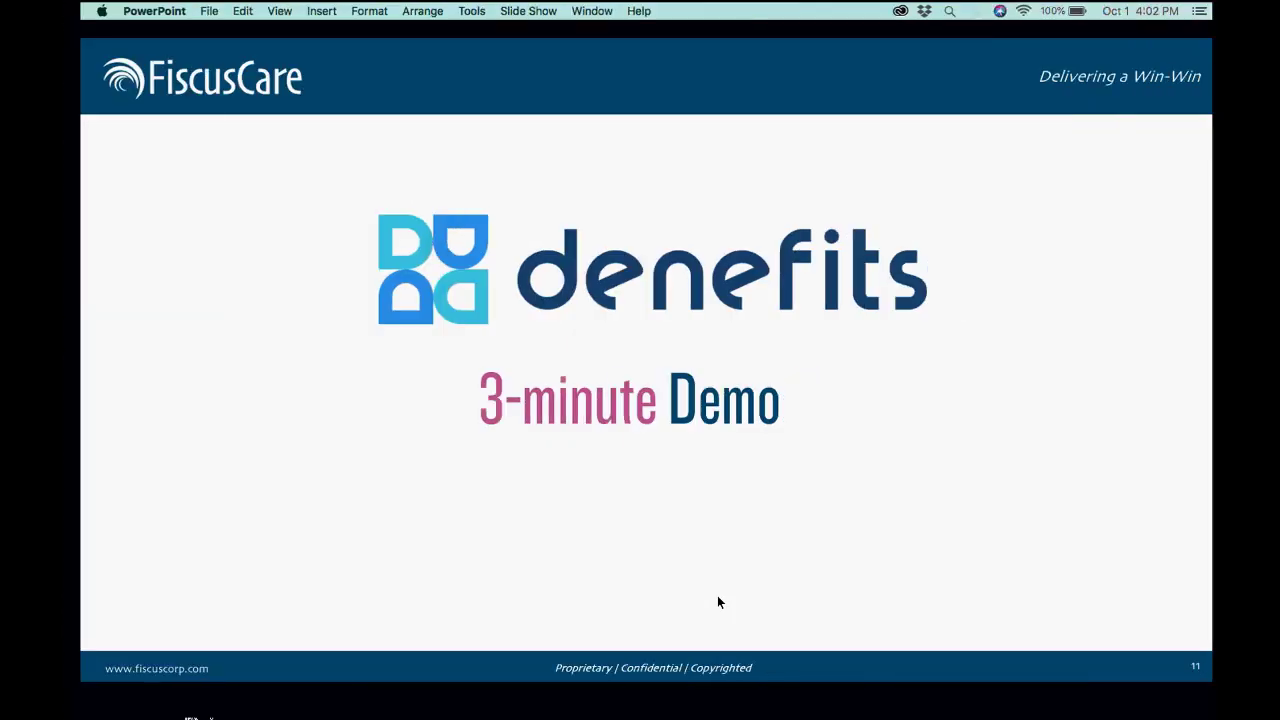
- Exit the slideshow, review the slide 8 lender logos, then return to the Excel model
key("Escape")
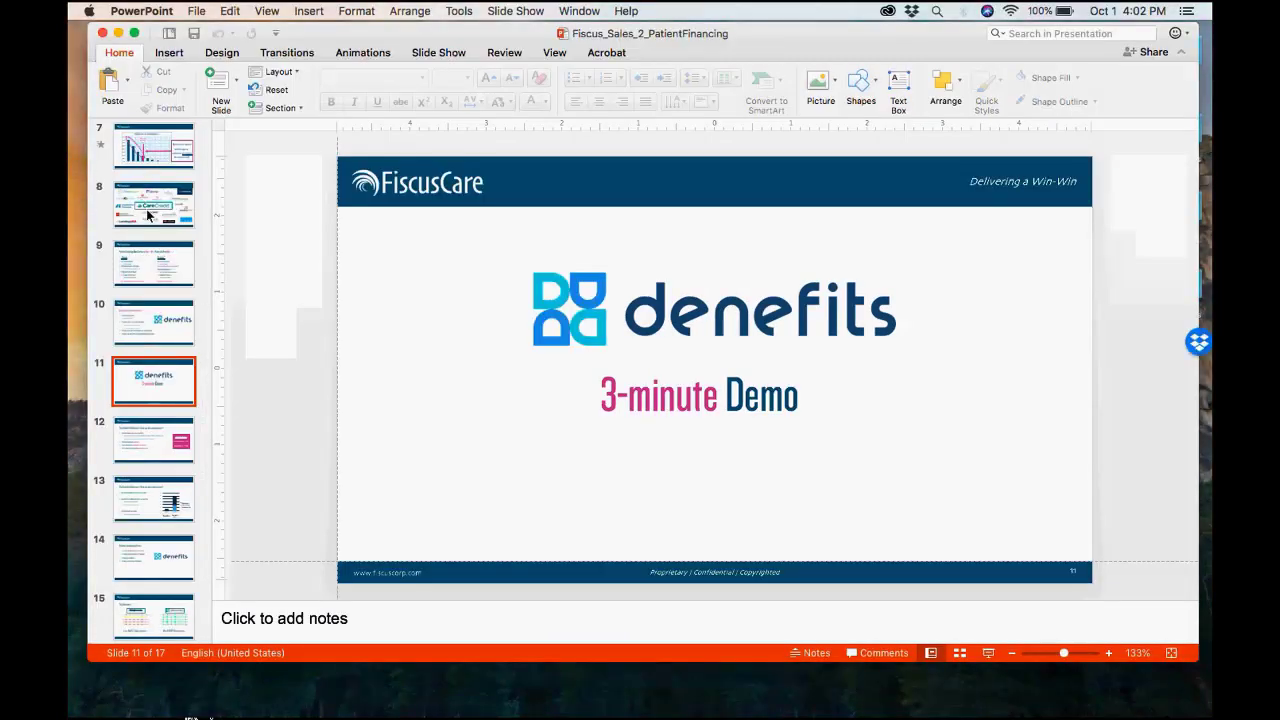
left_click(157, 205)
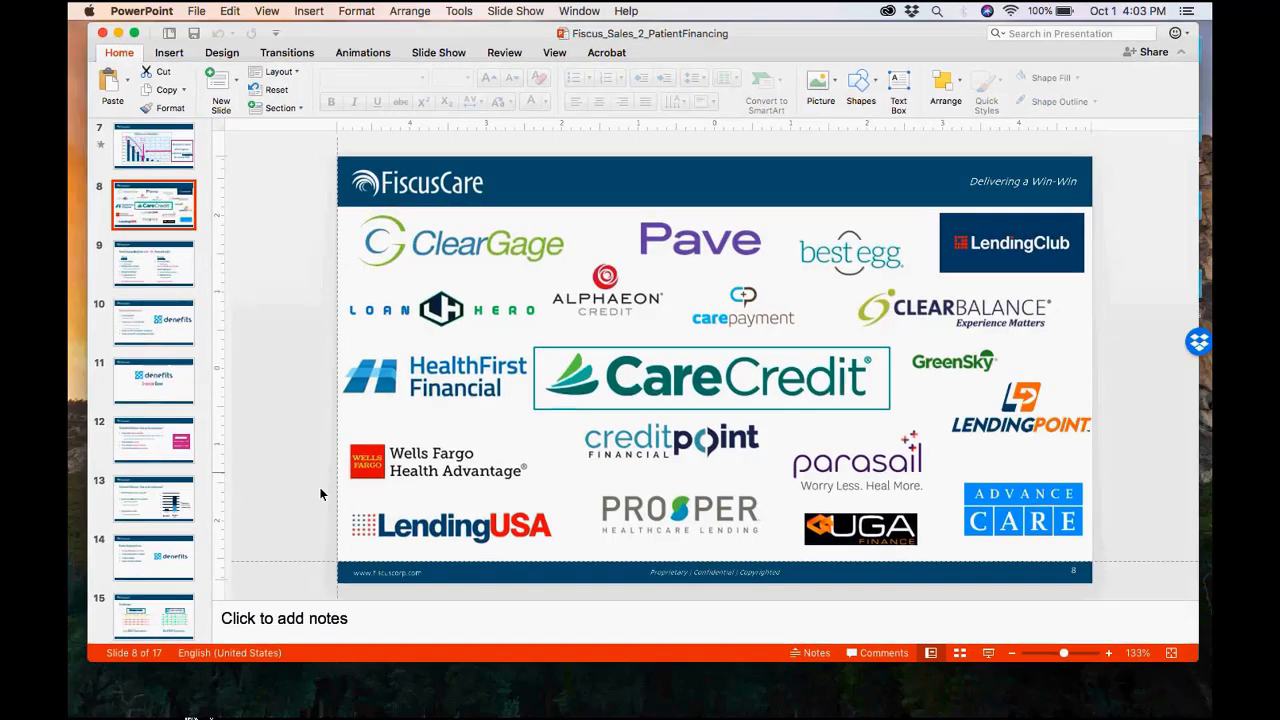
key("ctrl+Right")
key("ctrl+Right")
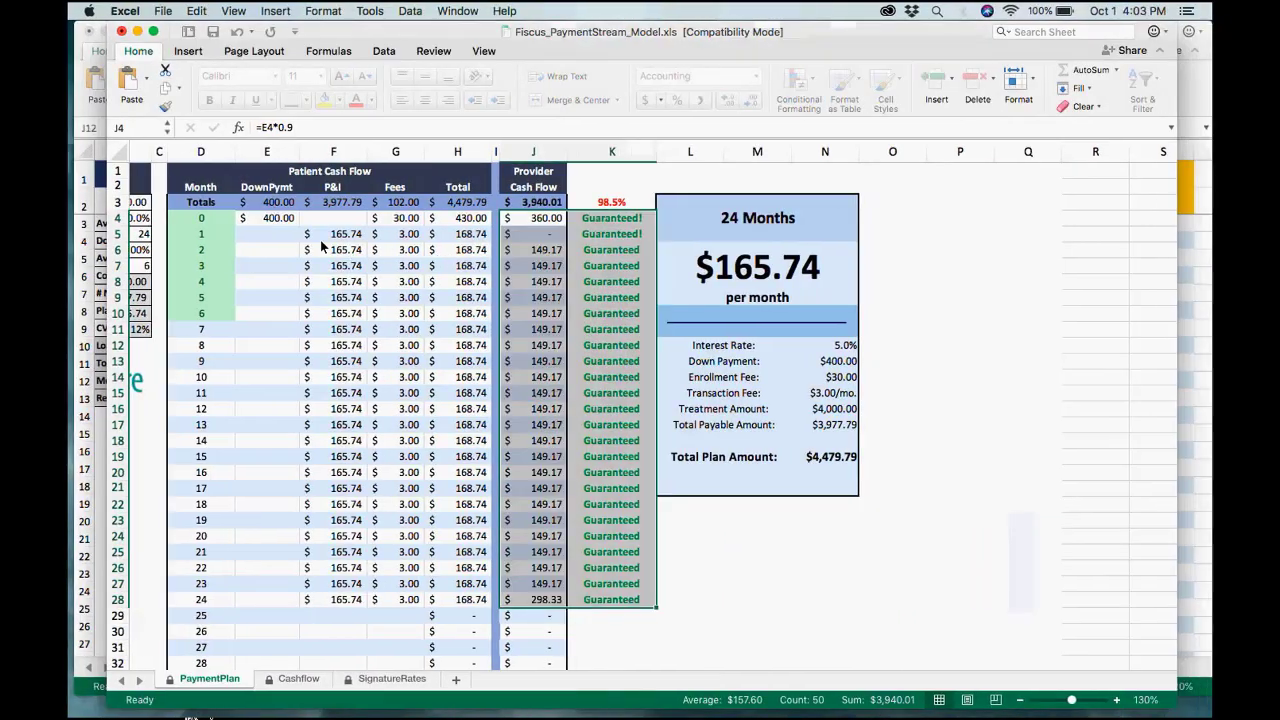
- Set Client Payments in B7 to 0 so no months are marked paid
left_click(185, 224)
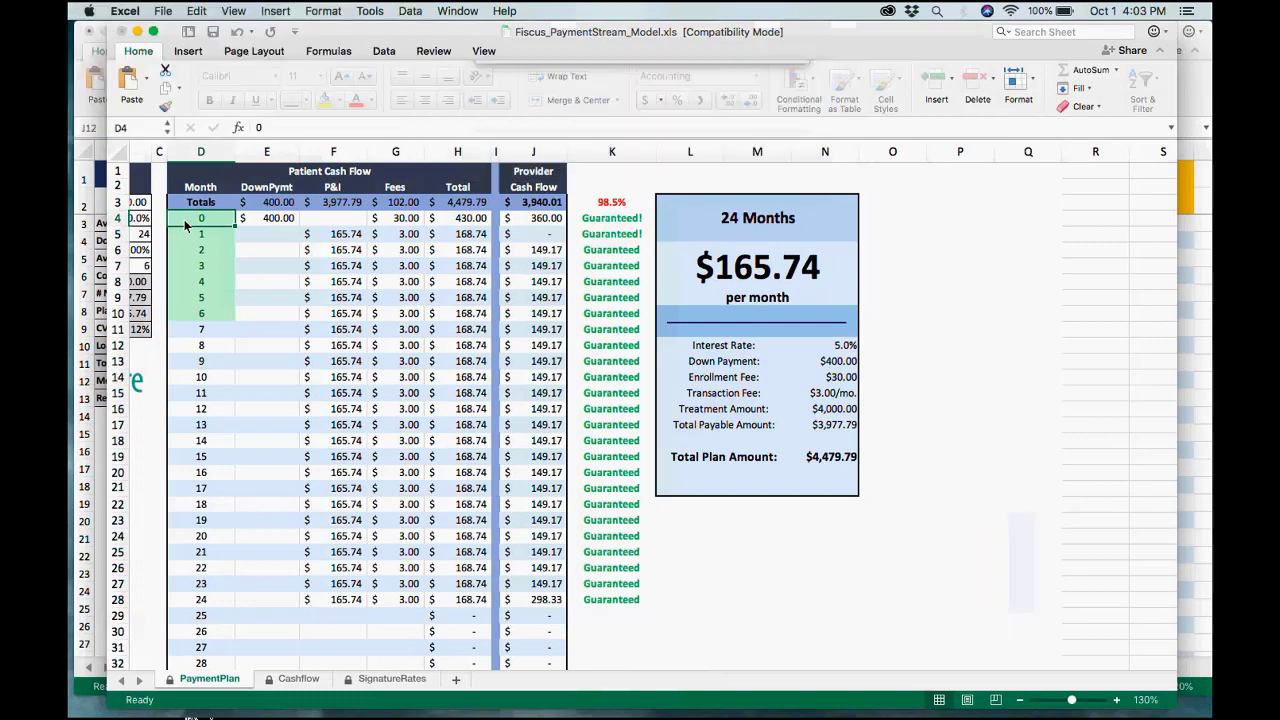
scroll(238, 209, "left", 3)
scroll(238, 209, "up", 1)
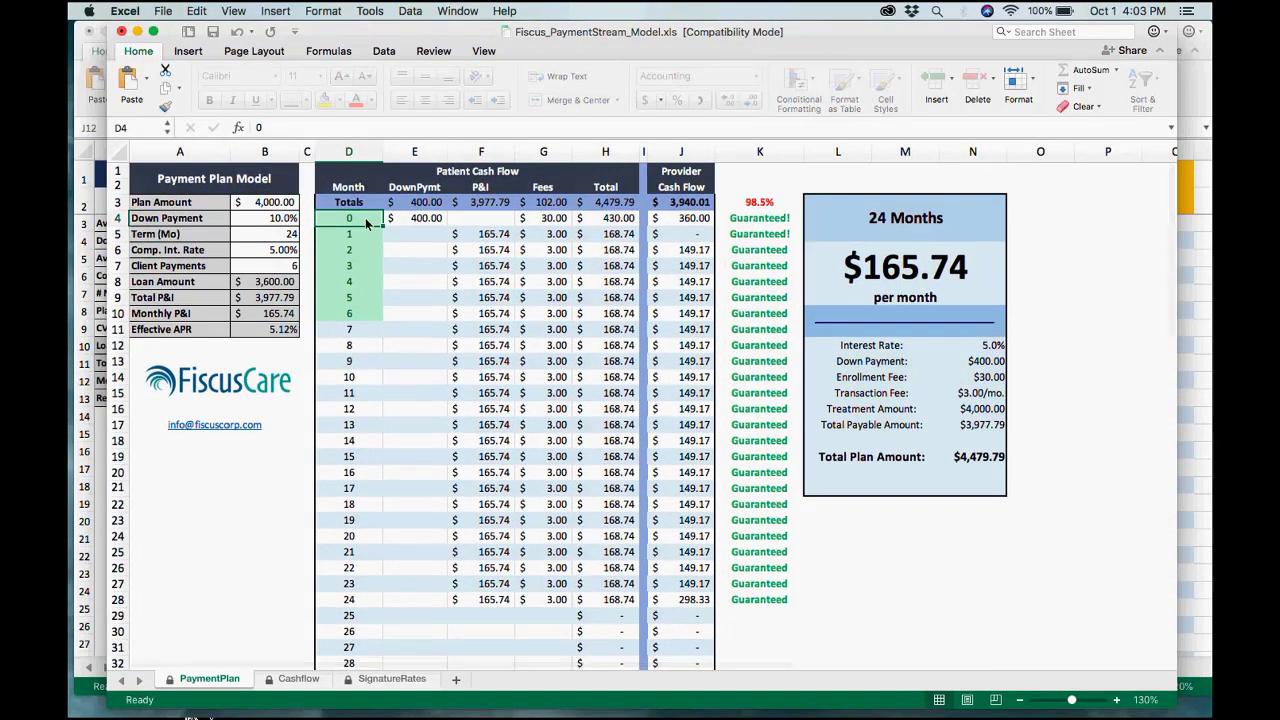
left_click(279, 270)
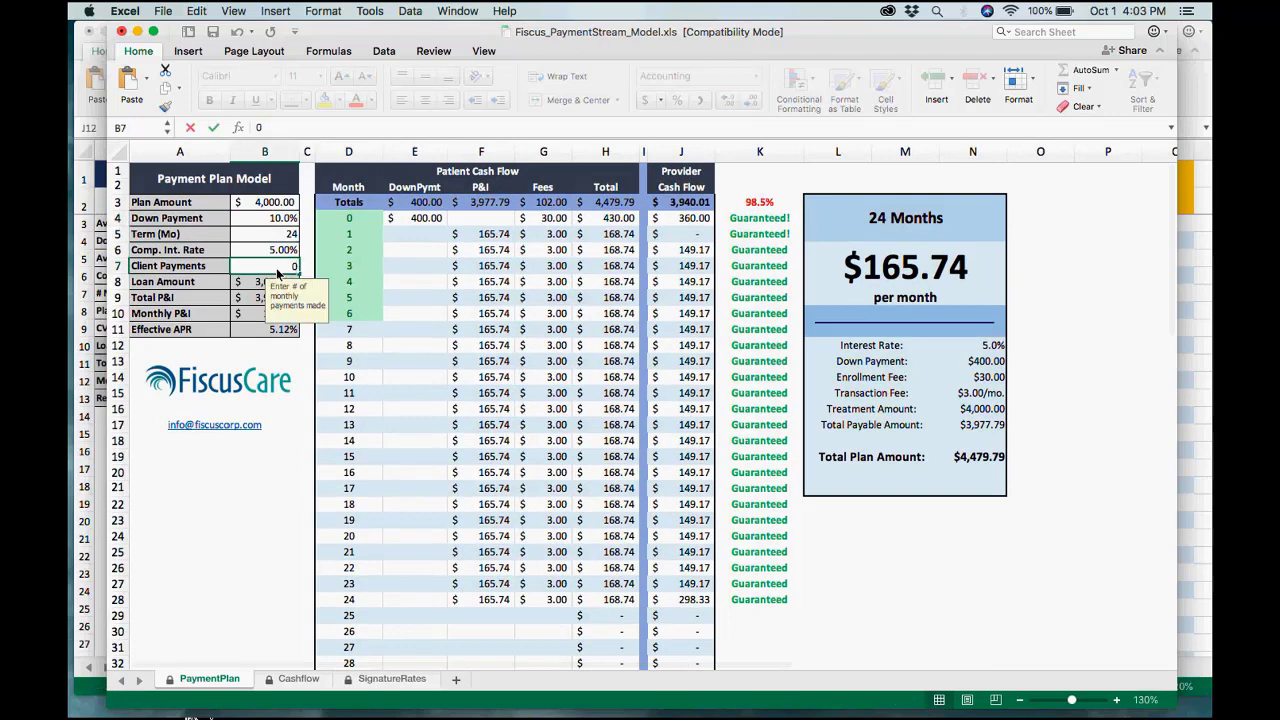
type("0")
key("Return")
- Check the month 0 down payment and its provider cash flow formula in J4, then select Down Payment
left_click_drag(362, 226, 406, 227)
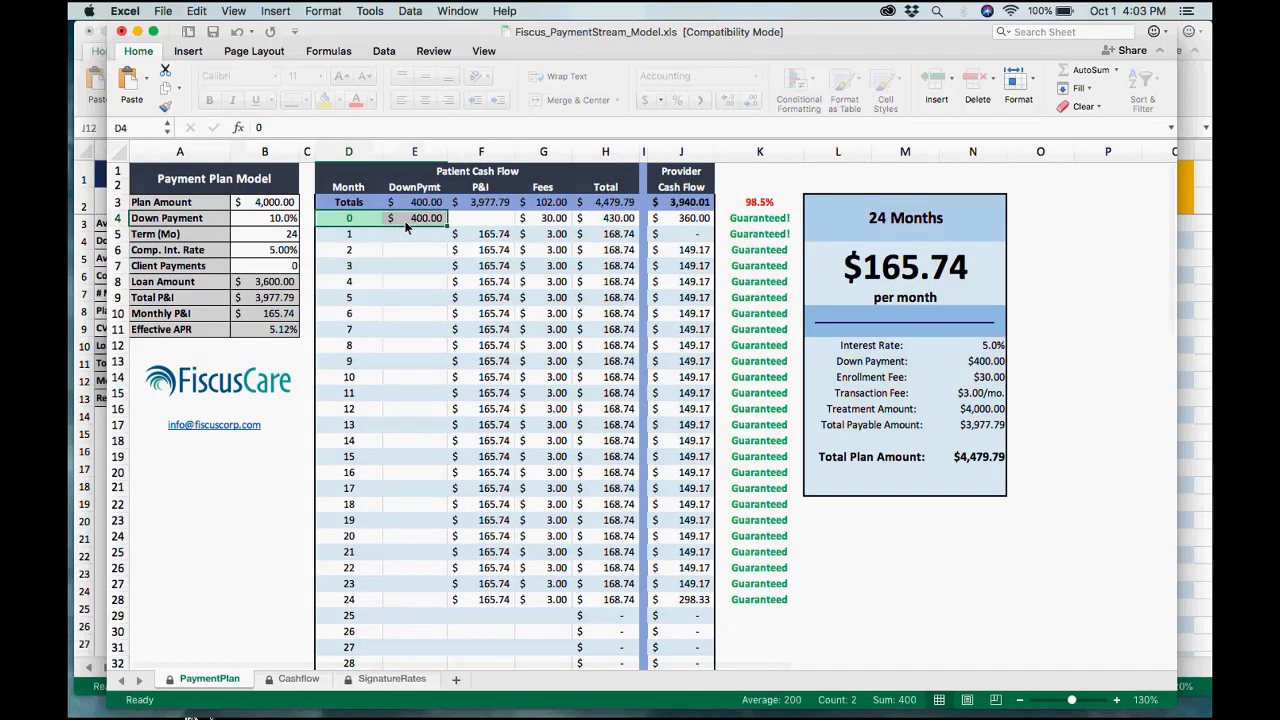
left_click(678, 221)
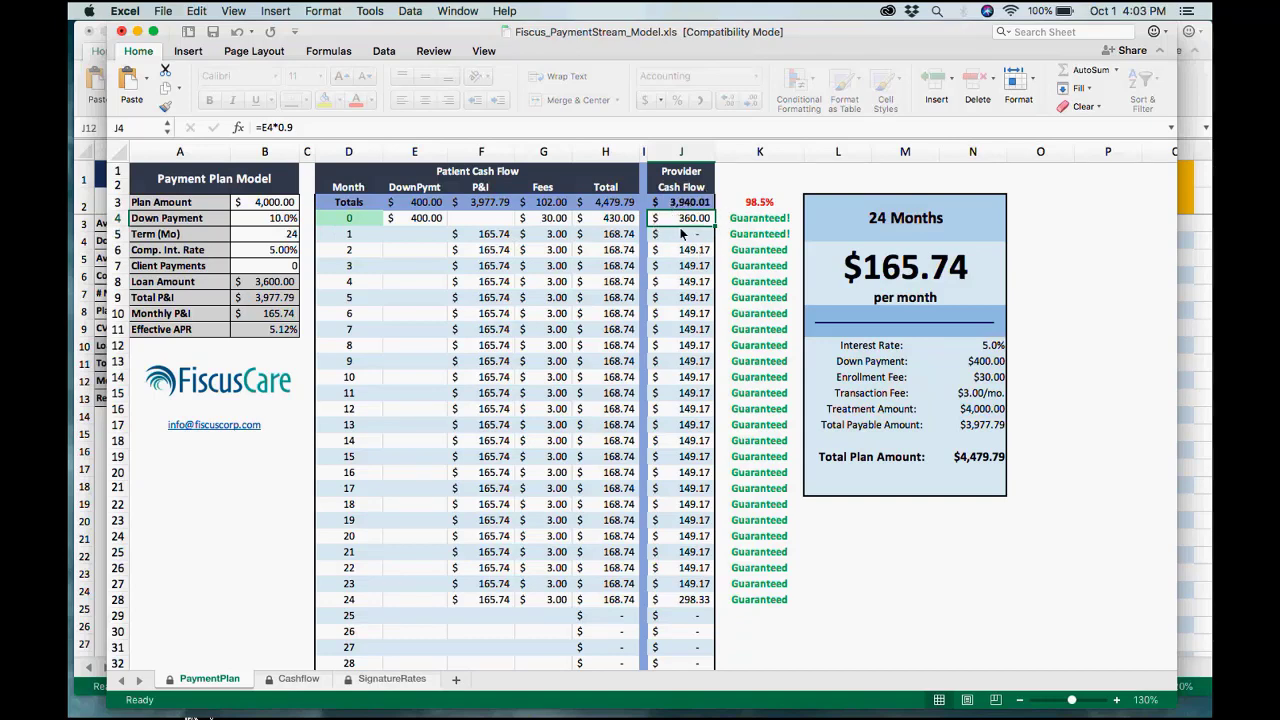
left_click(272, 222)
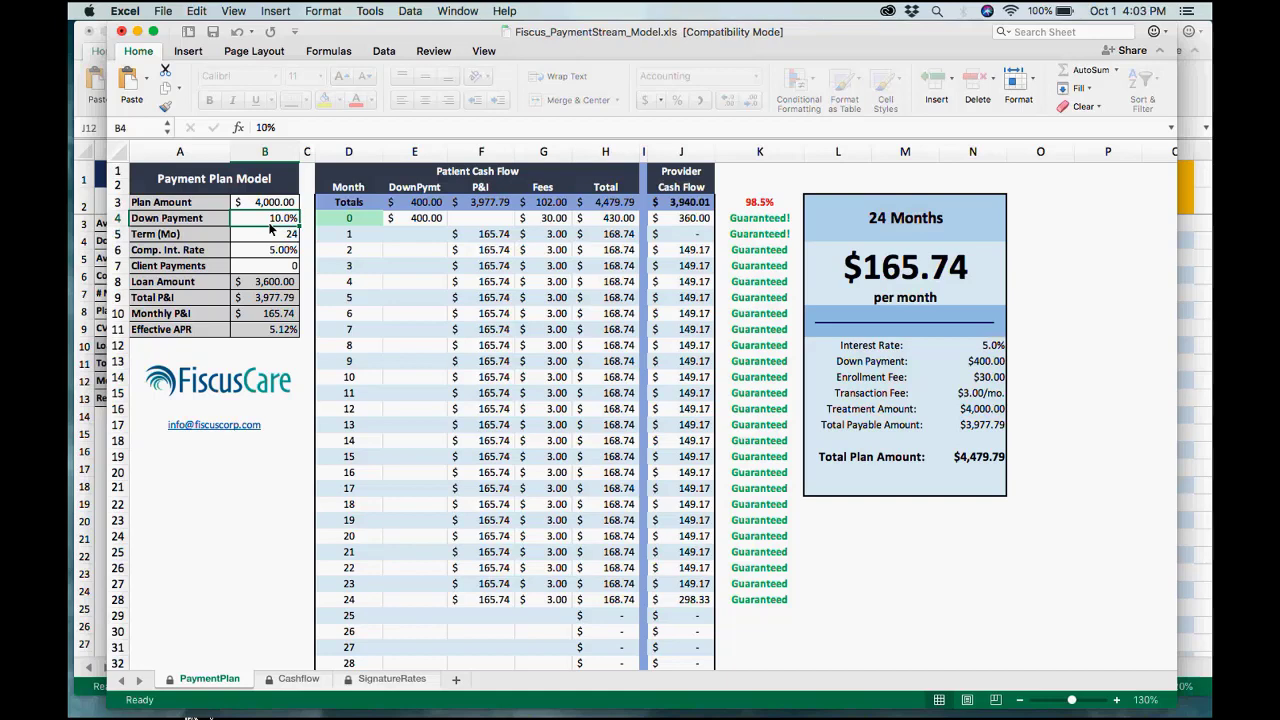
- Set the Down Payment to 25% and check J4's =E4*0.9 month-0 cash flow formula
type("25")
key("Return")
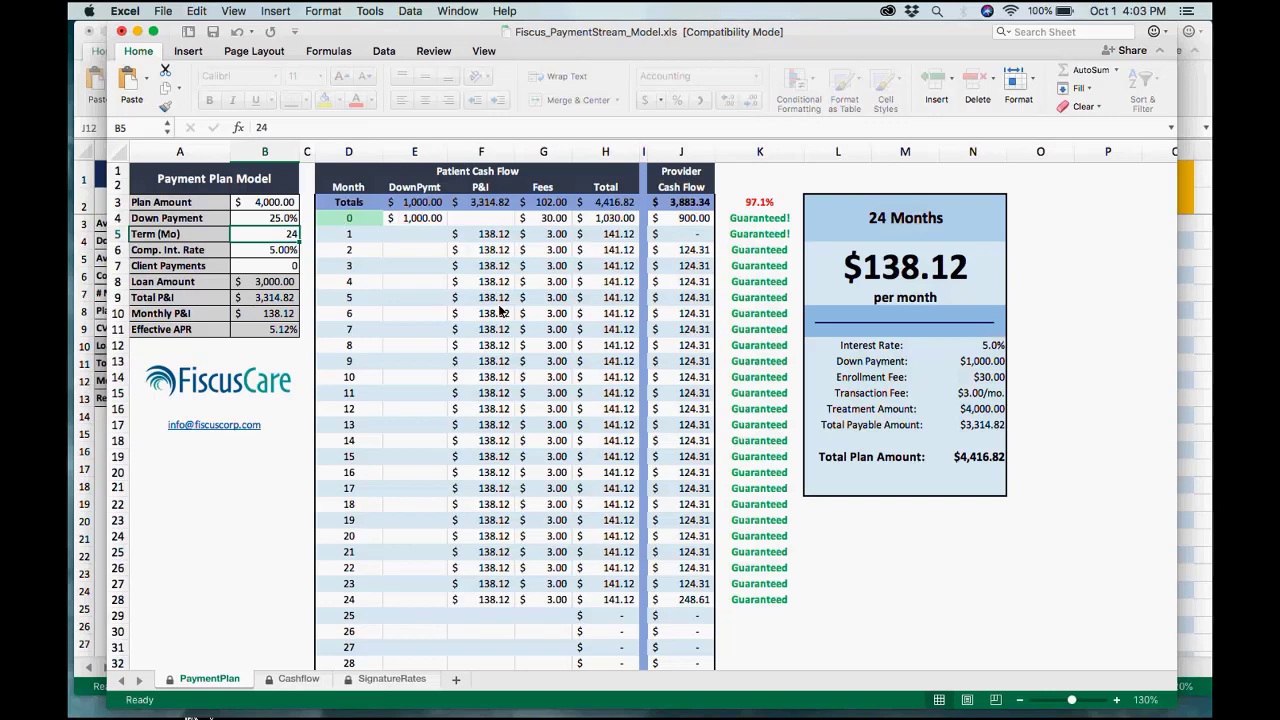
left_click(693, 218)
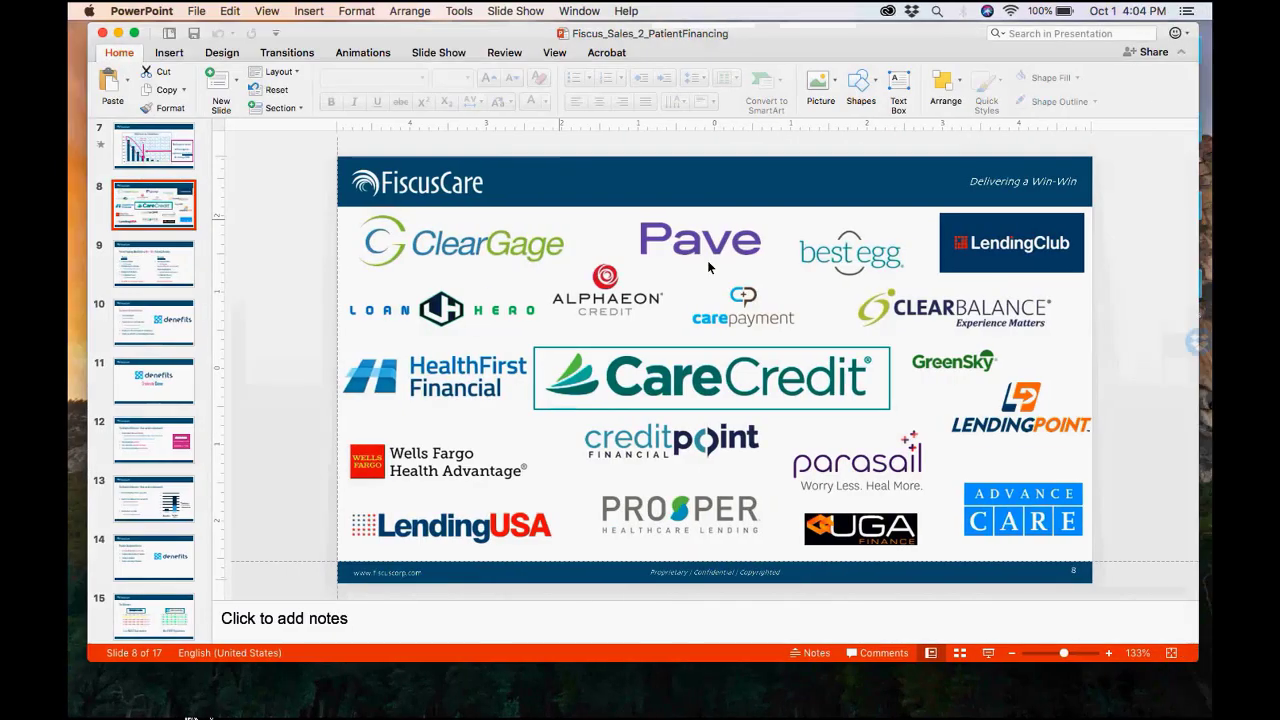
- Go to slide 13, "The Denefits' Difference – How can this solution work?"
scroll(144, 342, "down", 2)
left_click(144, 455)
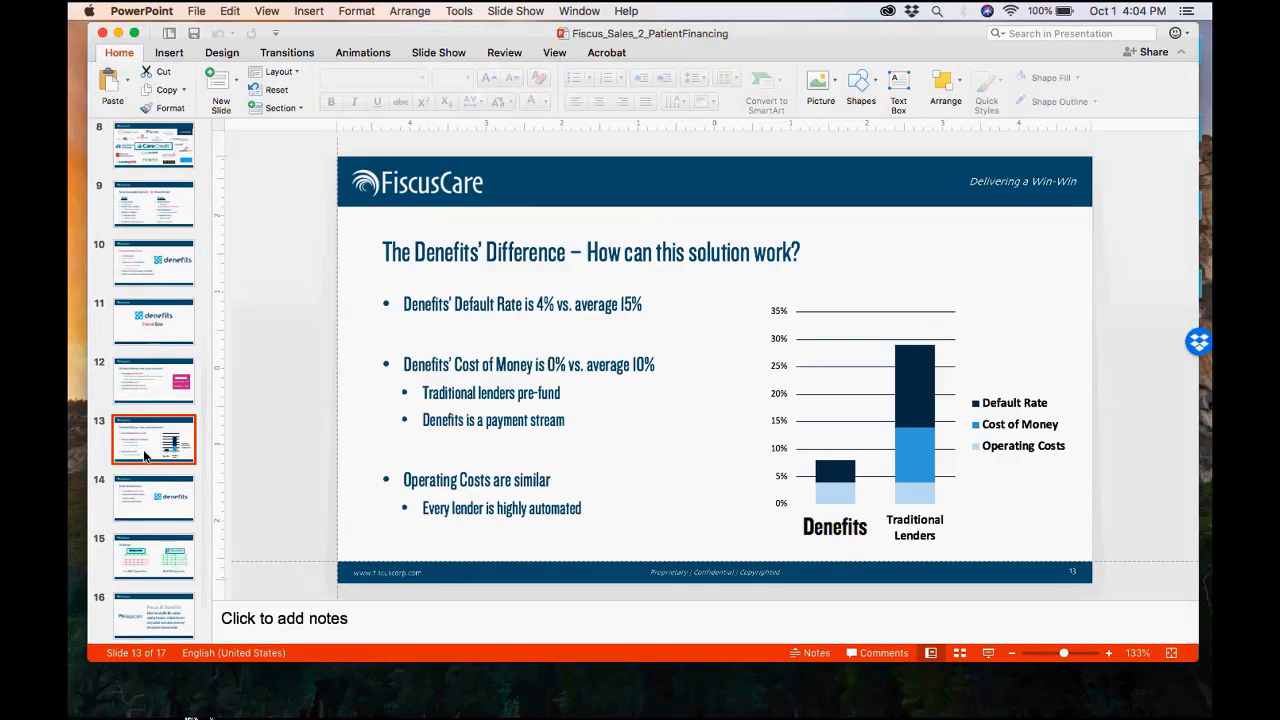
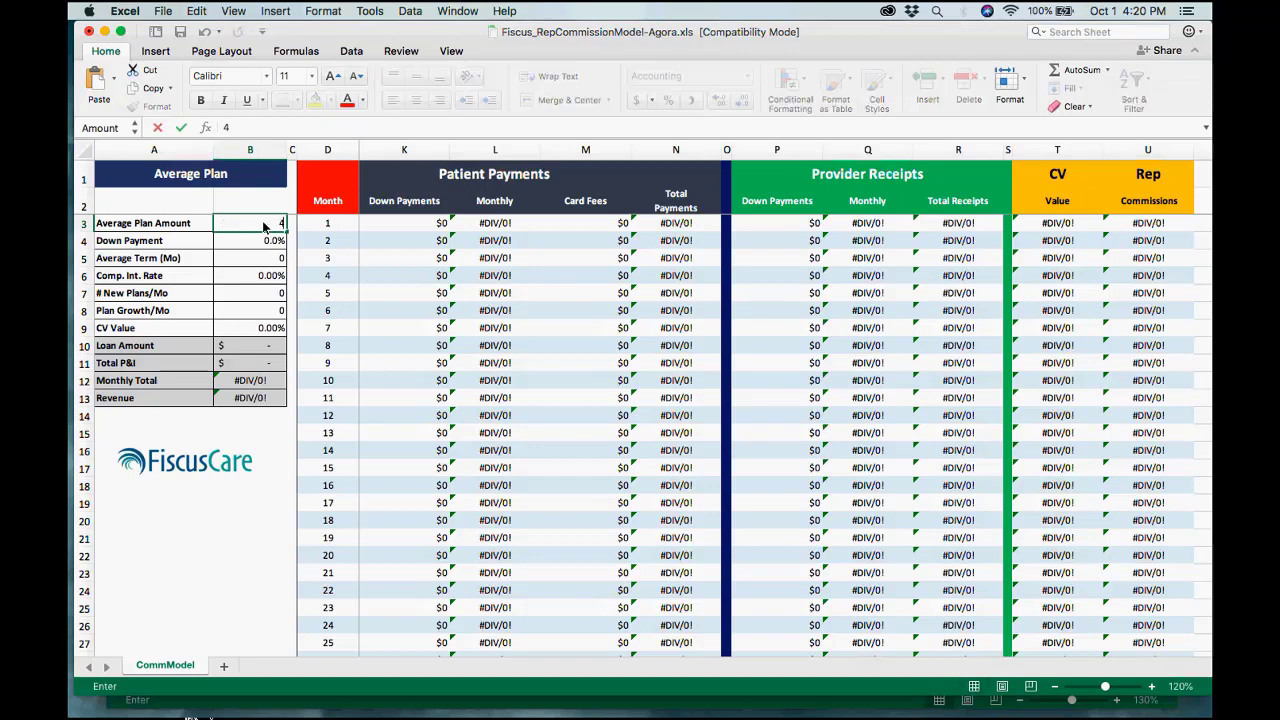
- Enter plan inputs of $3,000 average plan, 10% down, 18-month term and 8% interest
key("BackSpace")
type("3000")
key("Return")
type("10")
key("Return")
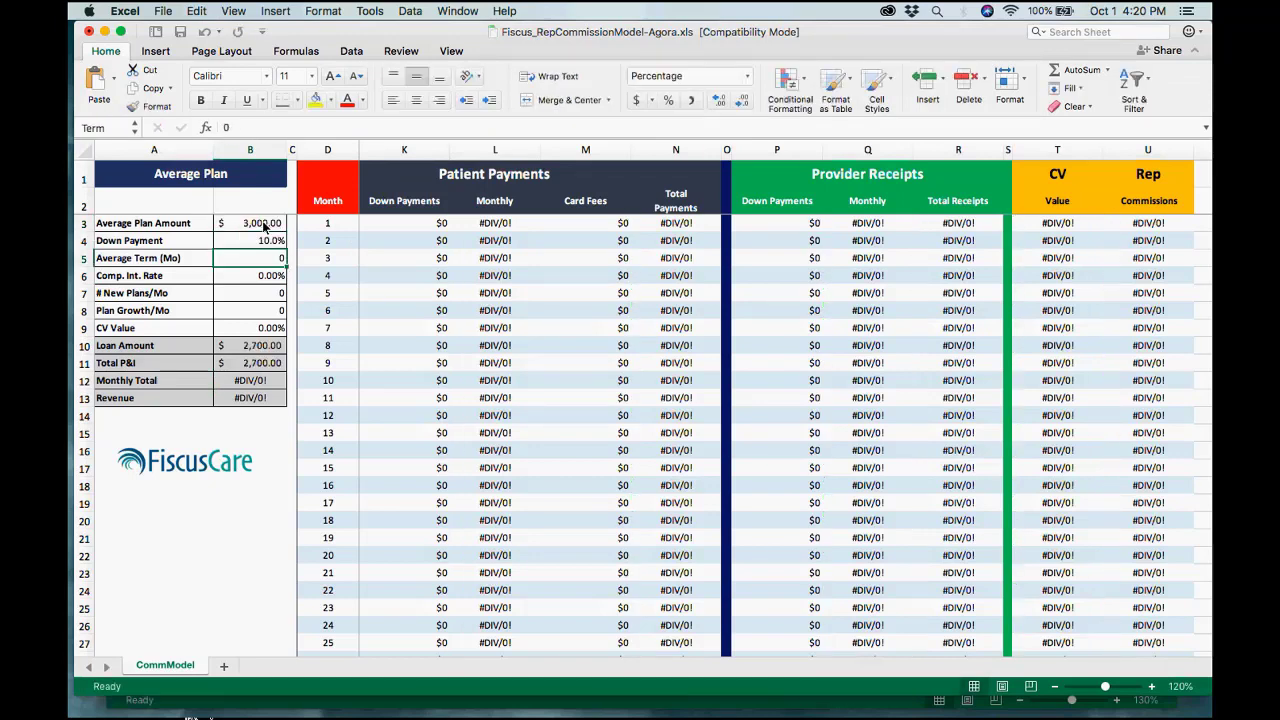
type("18")
key("Return")
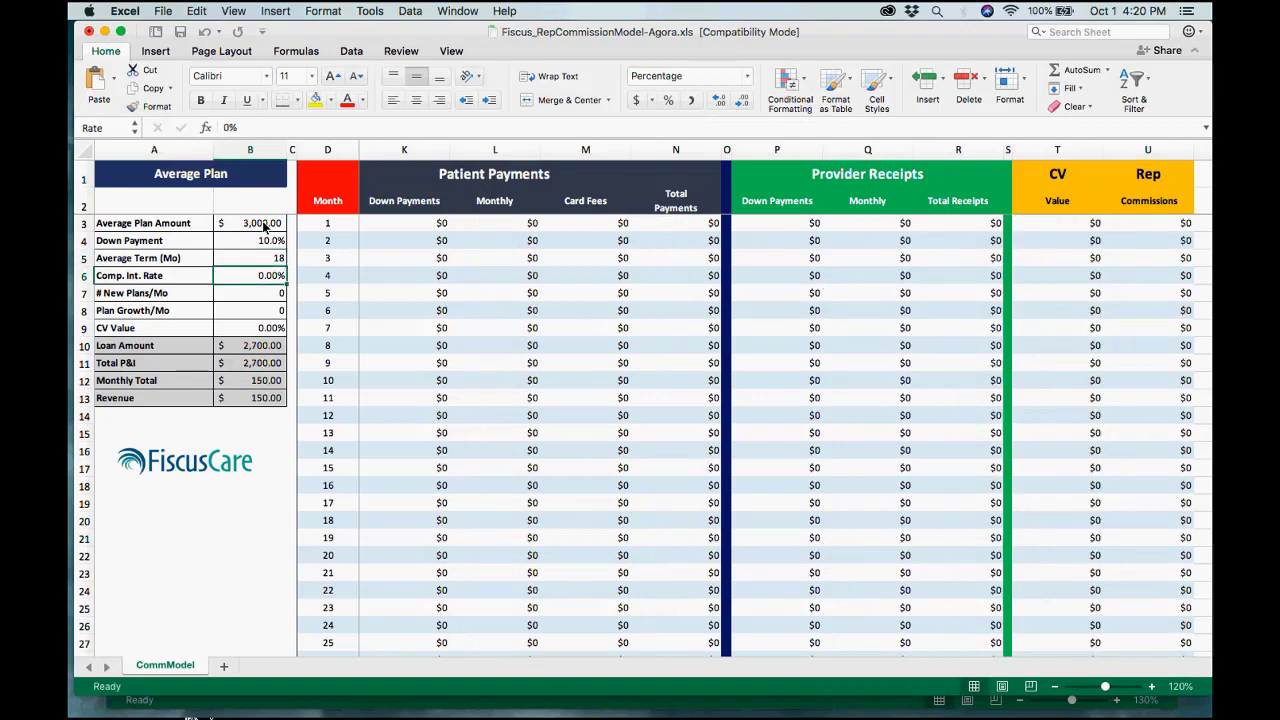
type("8")
key("Return")
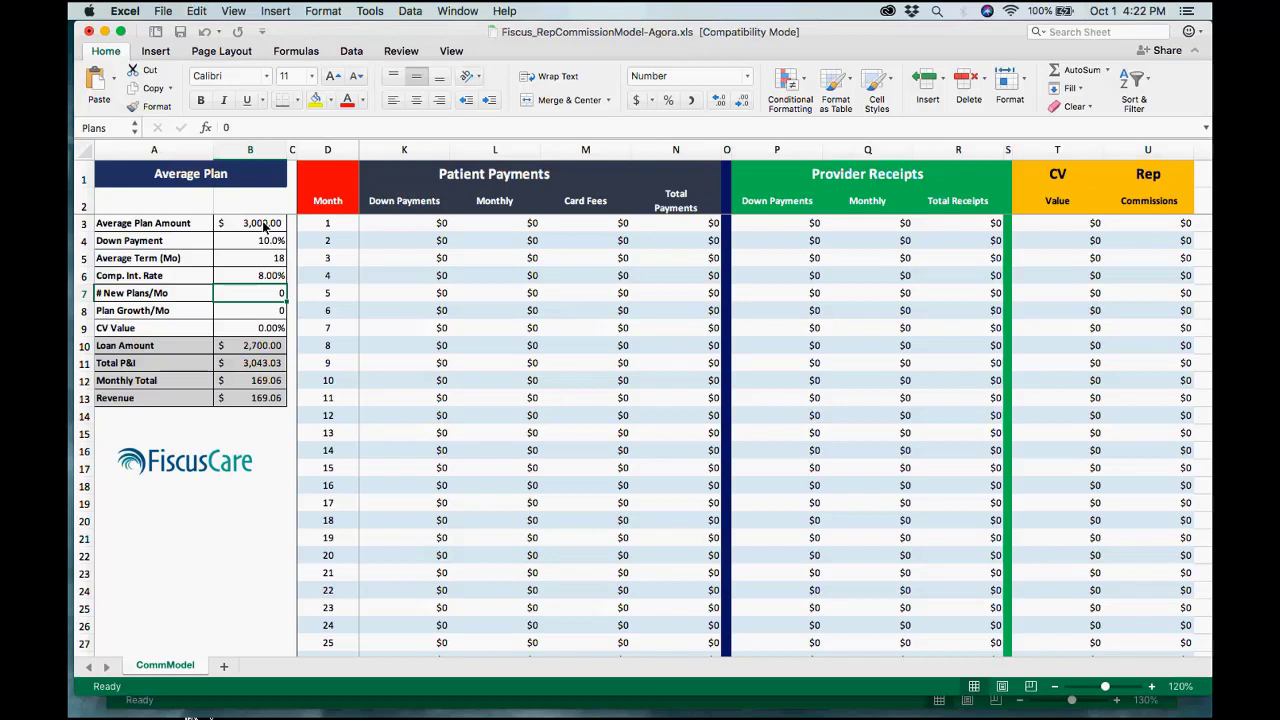
- Set # New Plans/Mo to 10
left_click(265, 227)
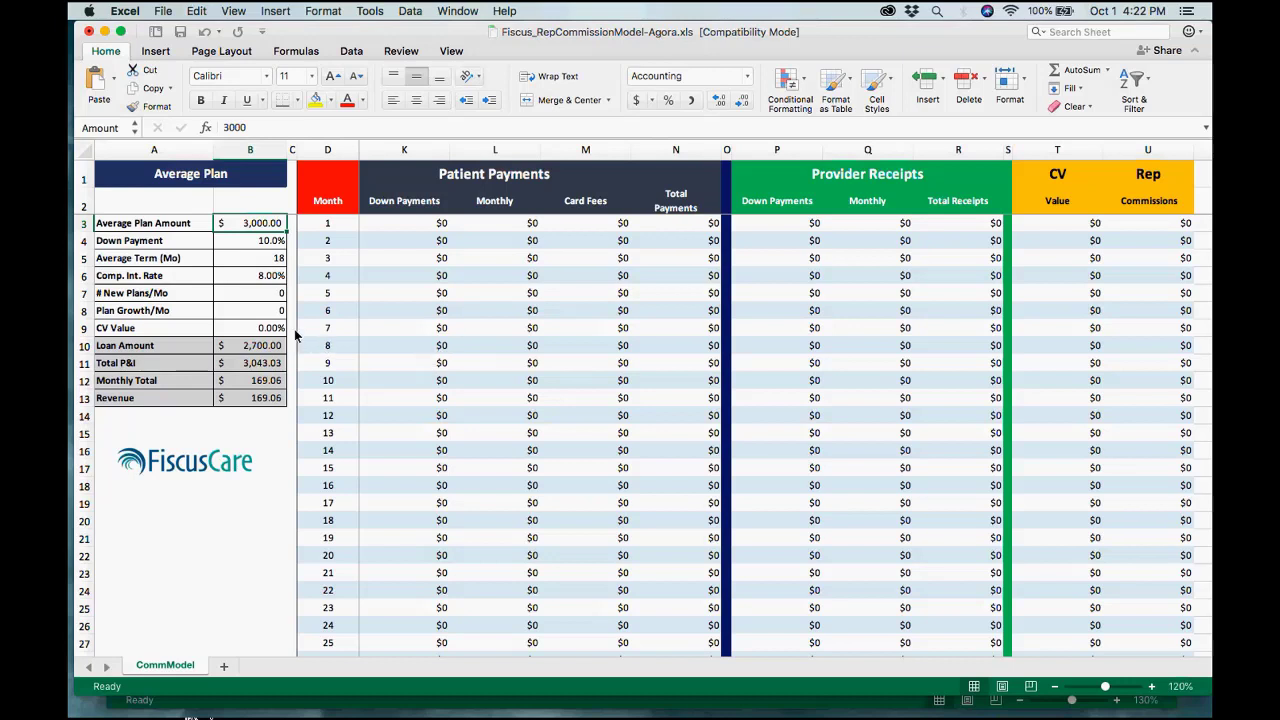
left_click(259, 240)
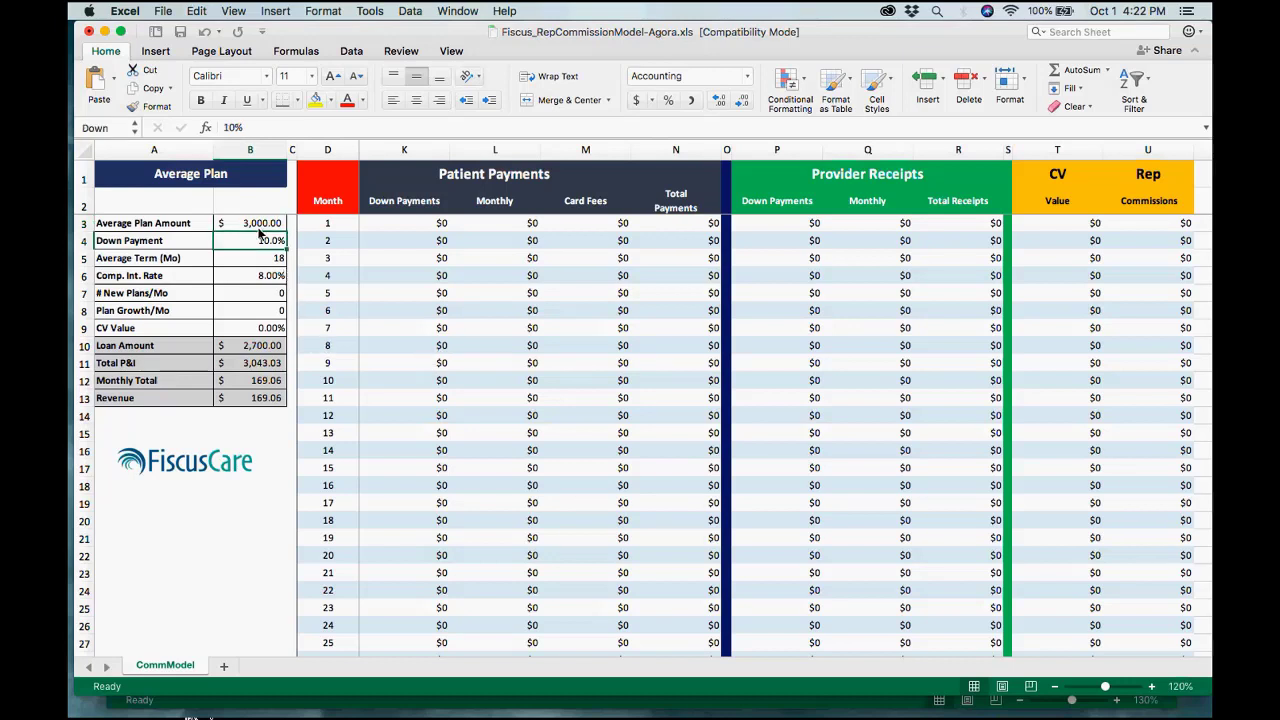
left_click(259, 226)
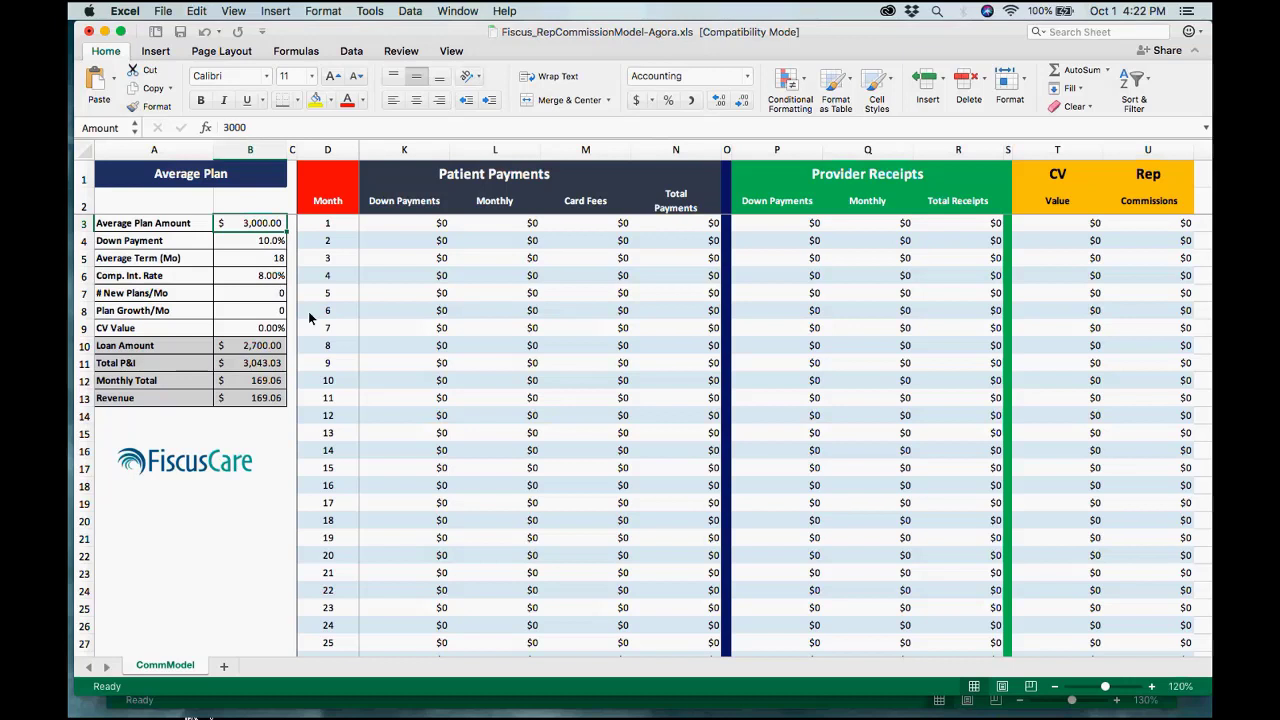
key("Down")
key("Down")
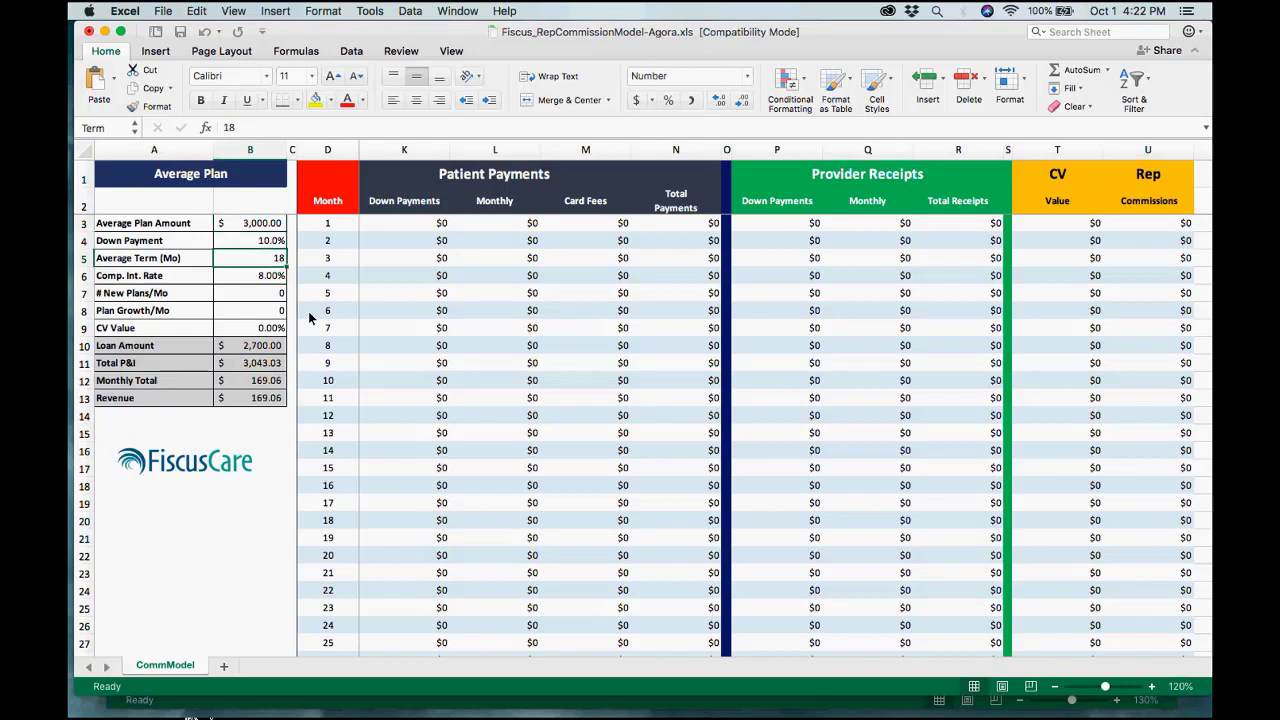
key("Down")
key("Down")
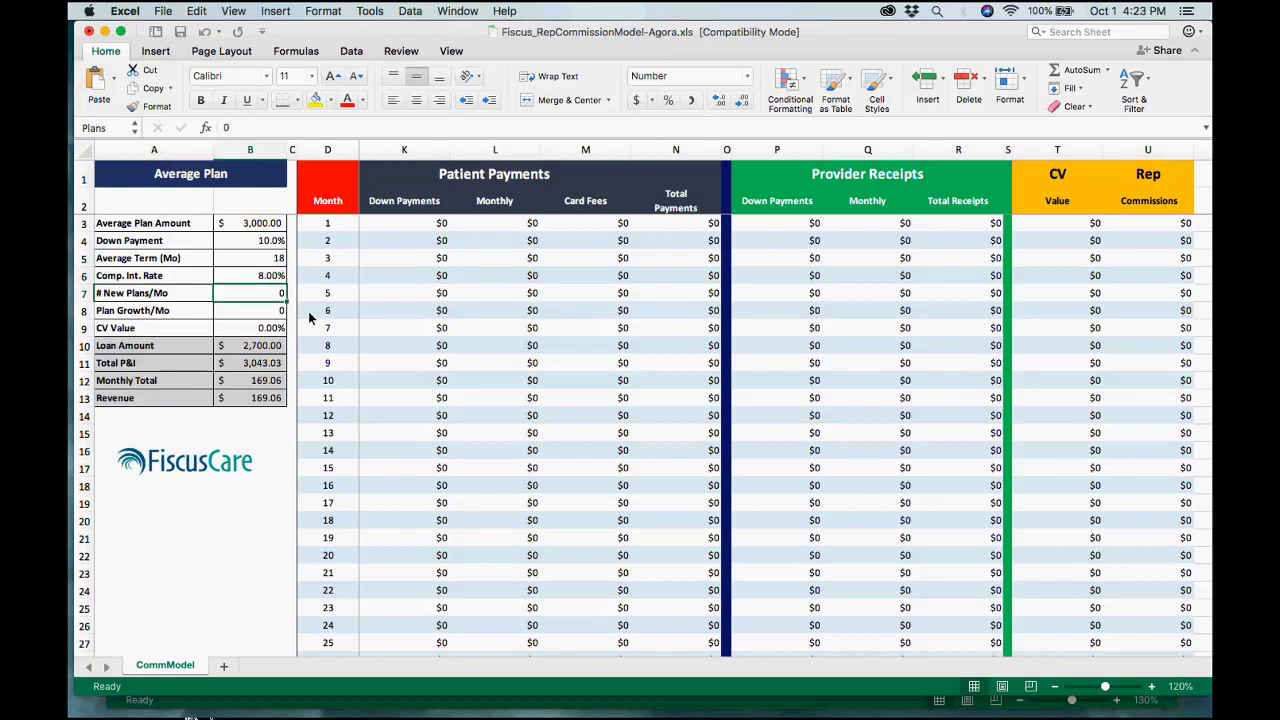
type("10")
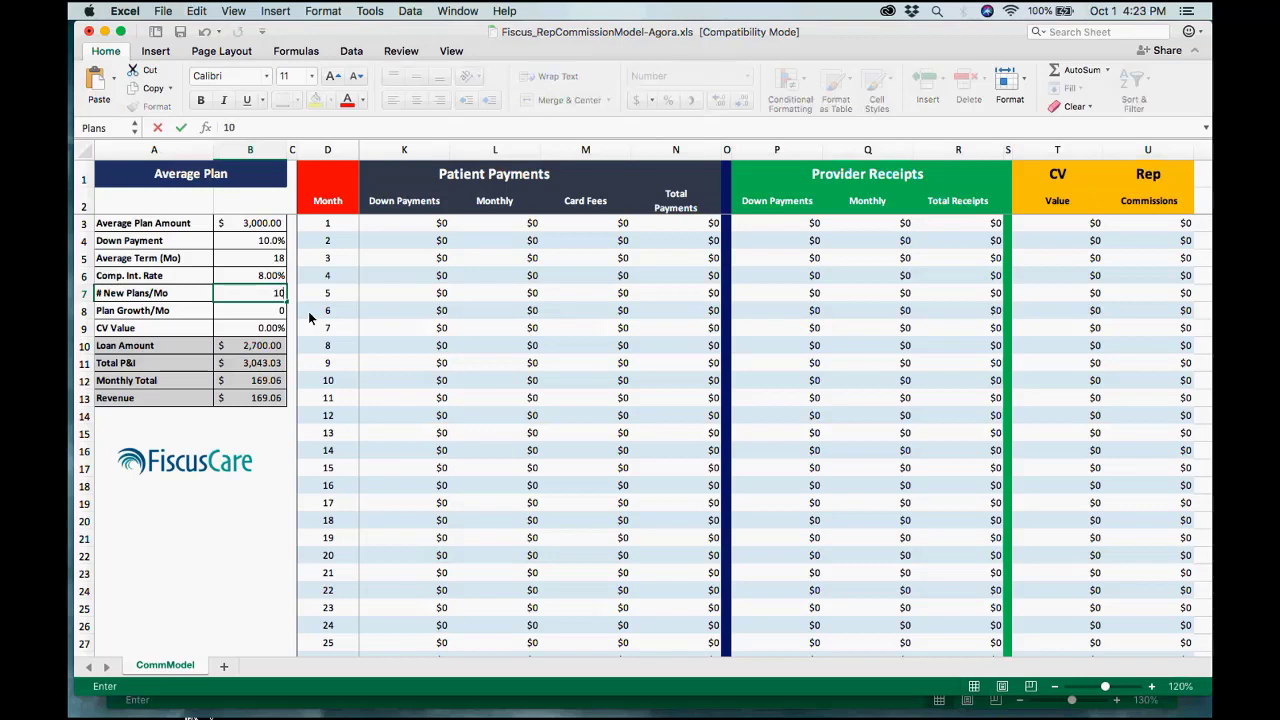
key("Return")
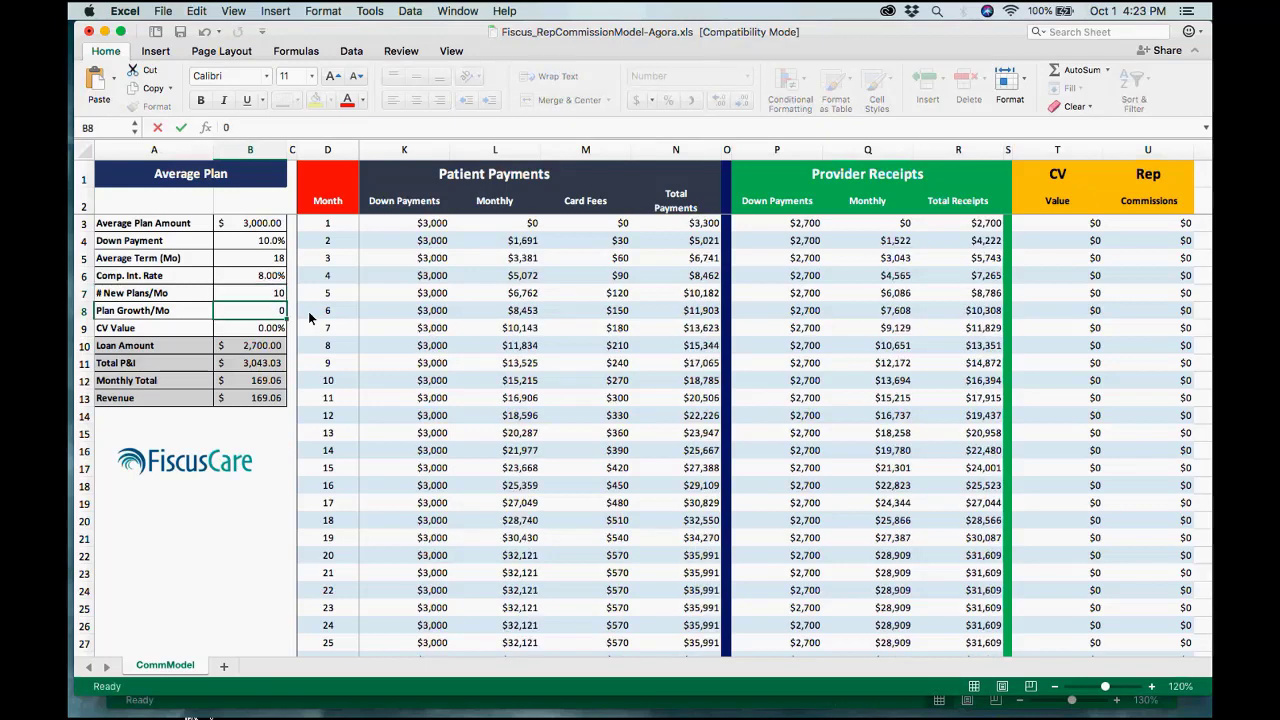
- Correct the CV Value from 80 to 0.008 (0.80%), then select plan inputs B3:B7
key("Return")
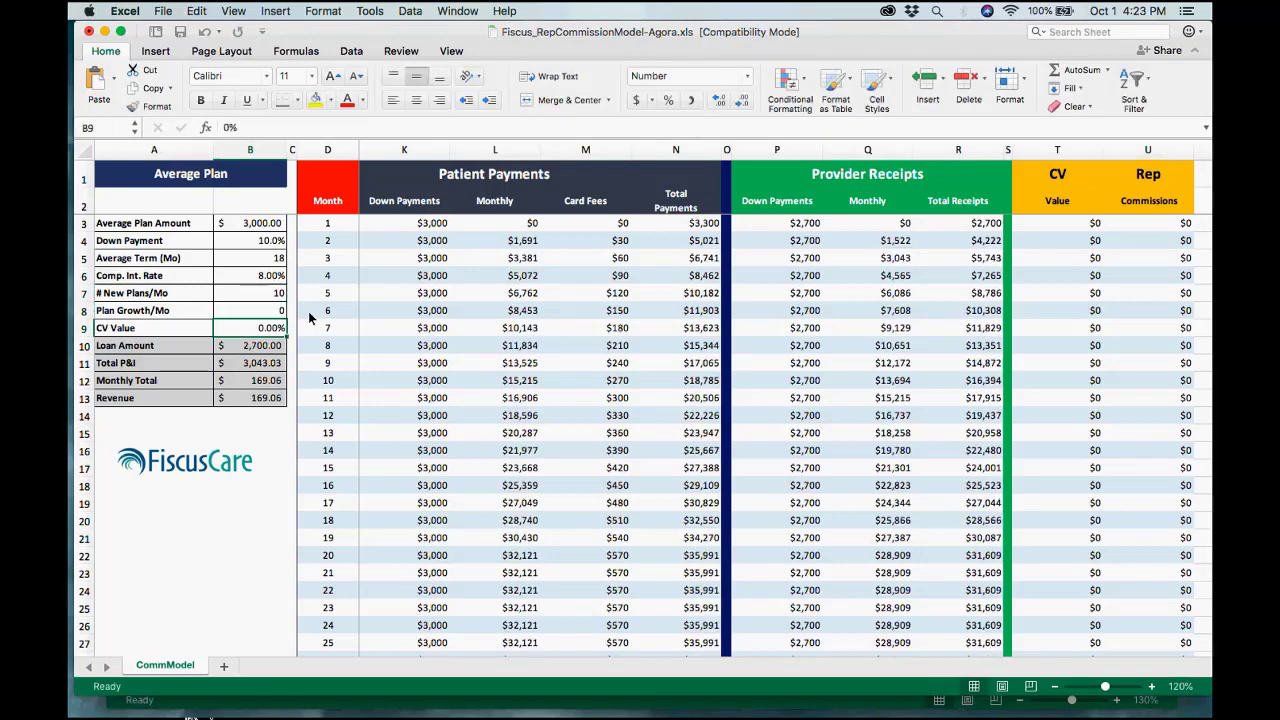
type("80")
key("Return")
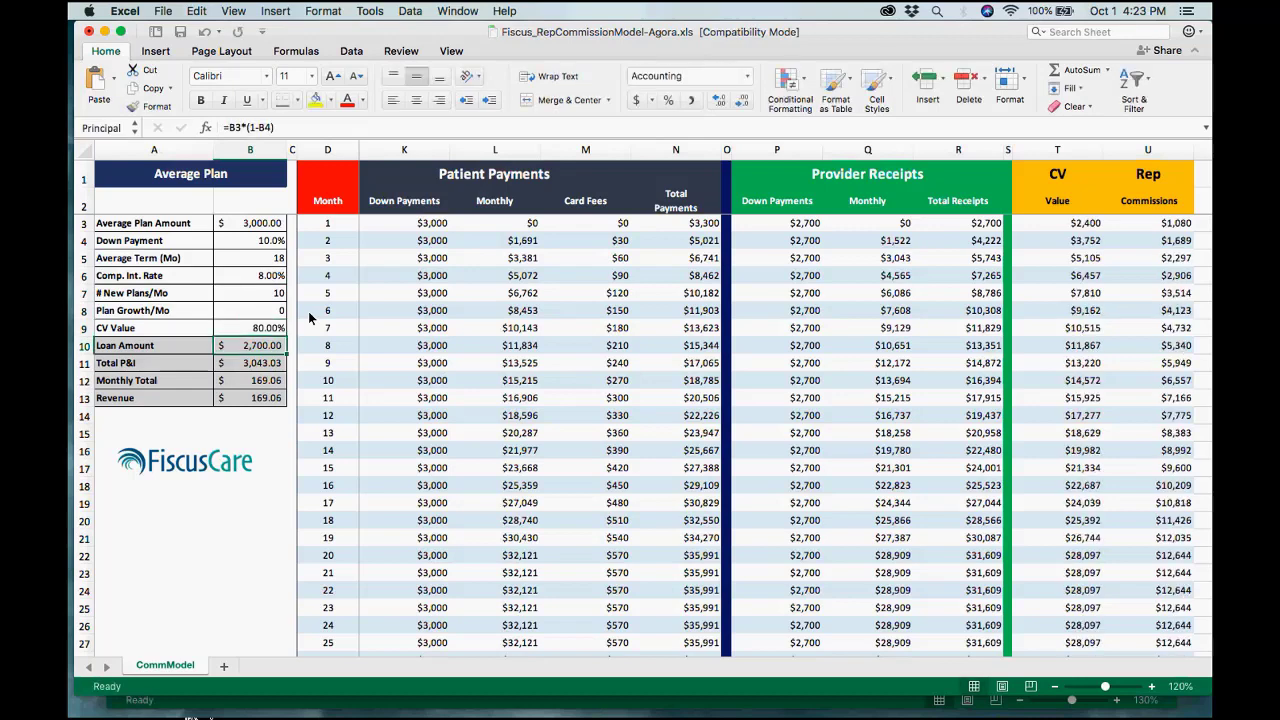
left_click(255, 332)
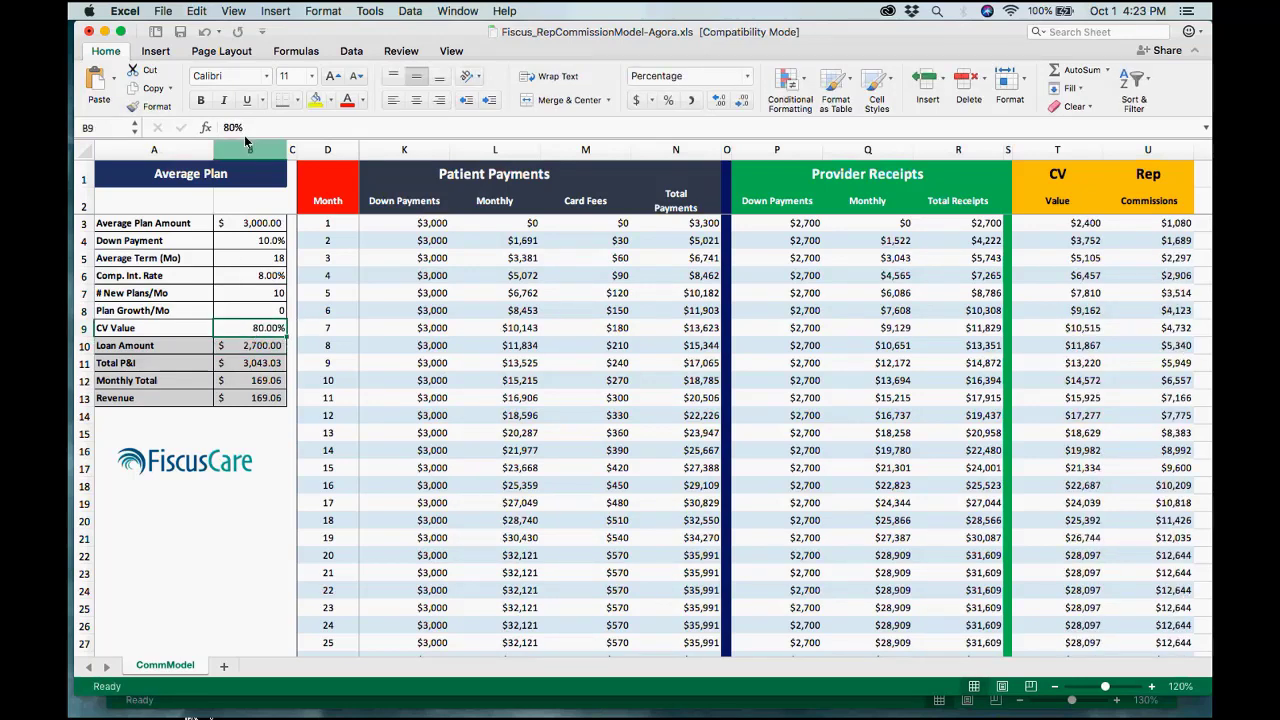
type(".0")
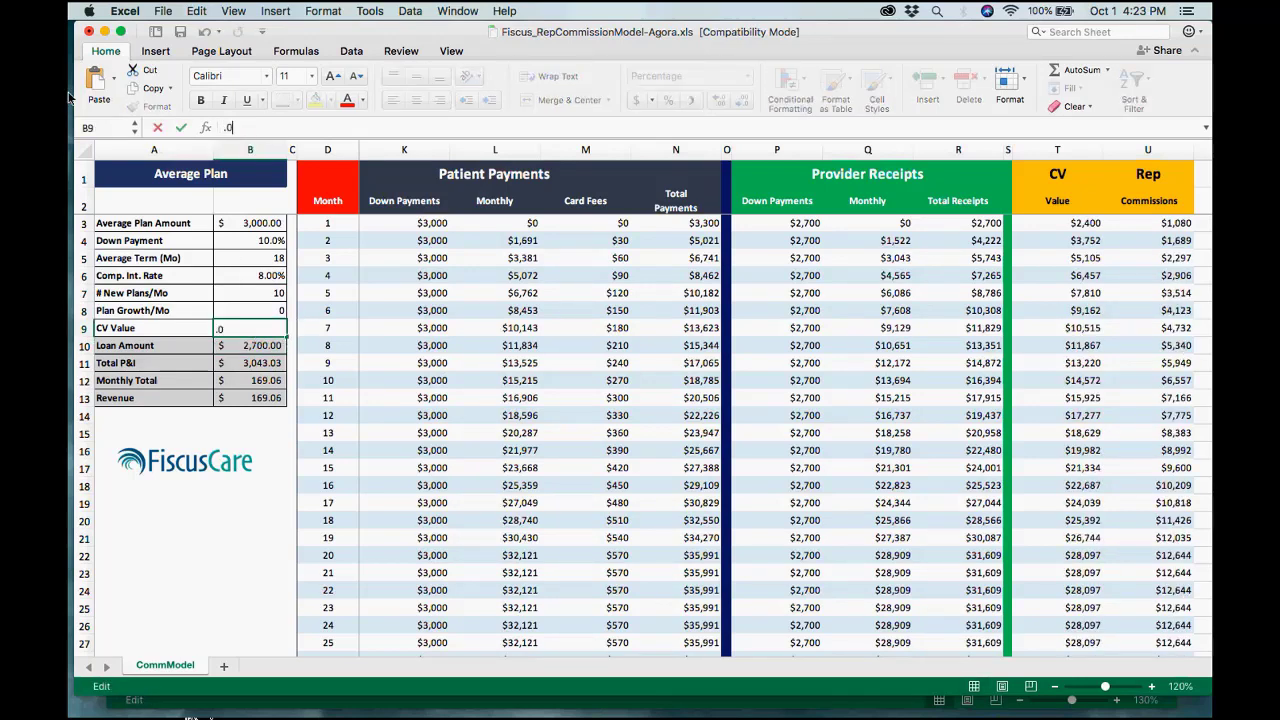
type("08")
key("Return")
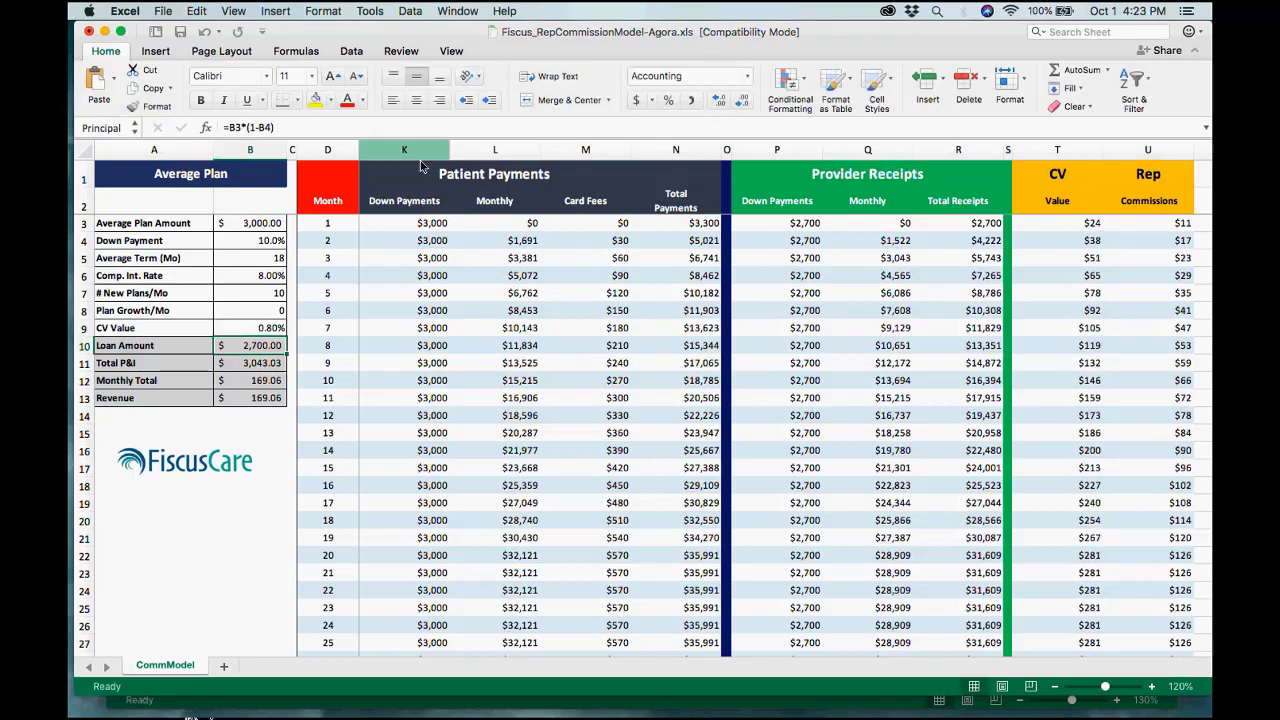
left_click_drag(268, 226, 256, 291)
double_click(256, 291)
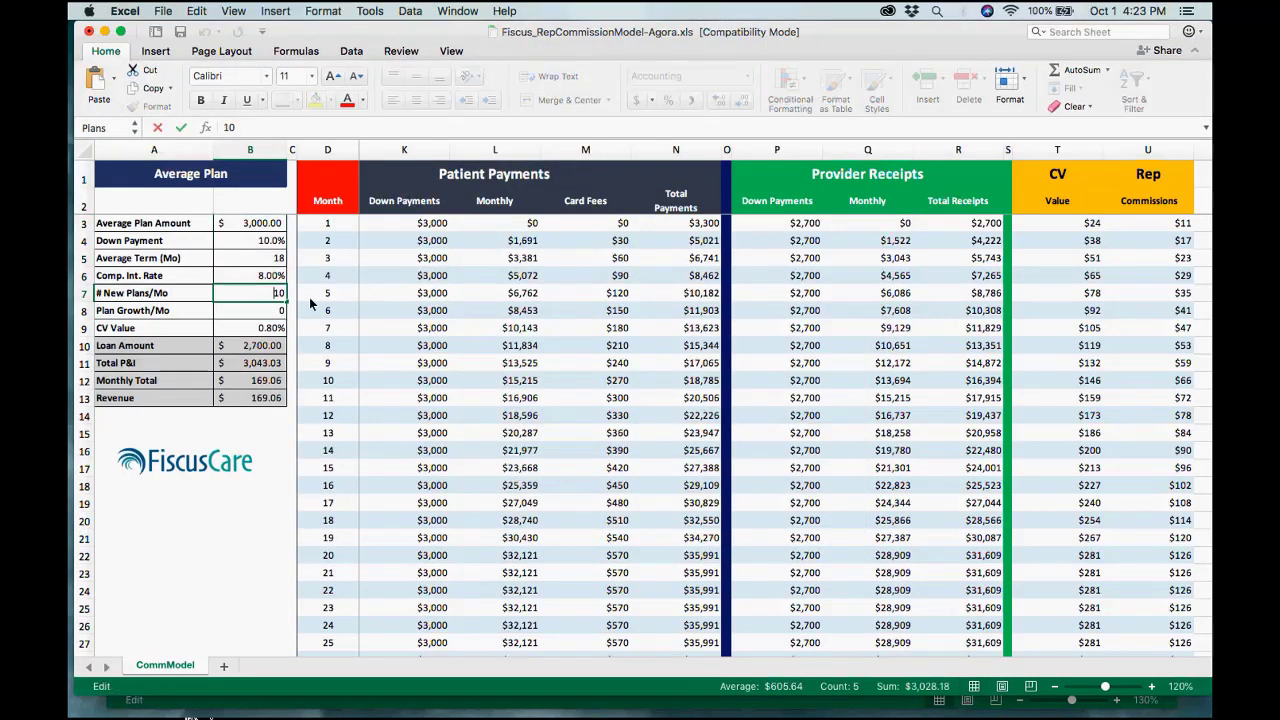
- Inspect the month-21 rep commission formula
scroll(462, 268, "right", 10)
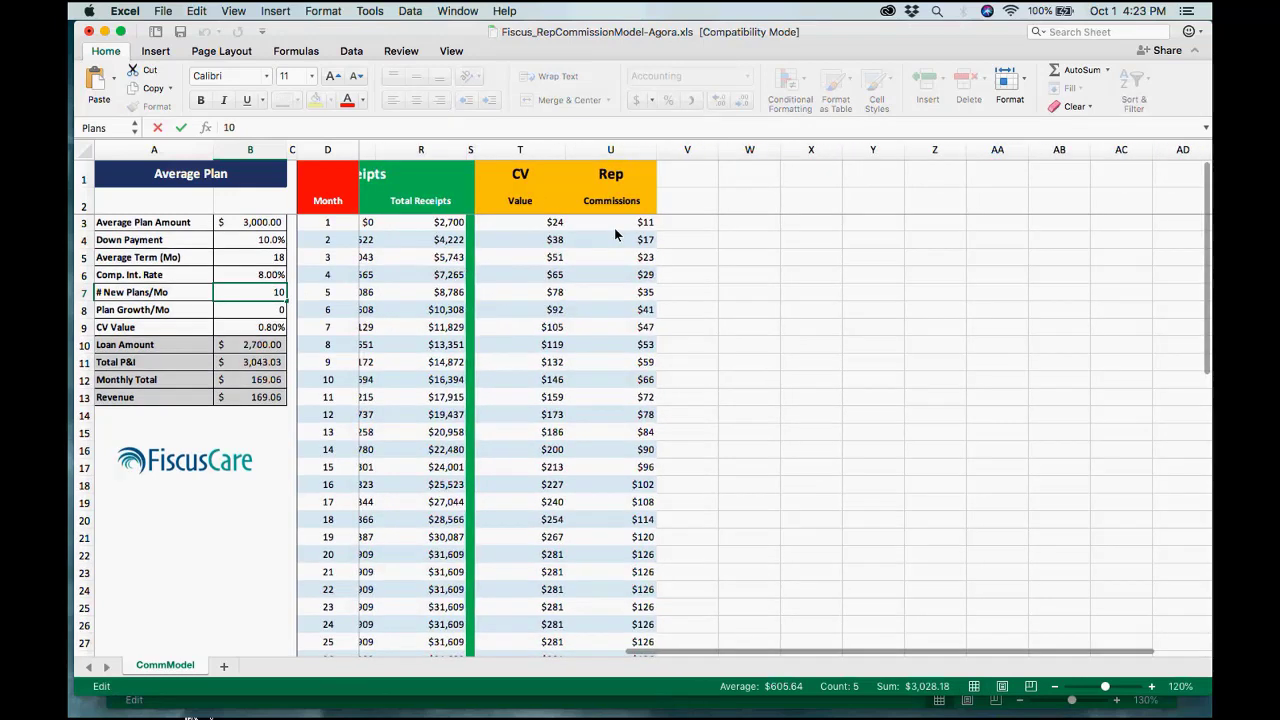
left_click_drag(614, 225, 634, 345)
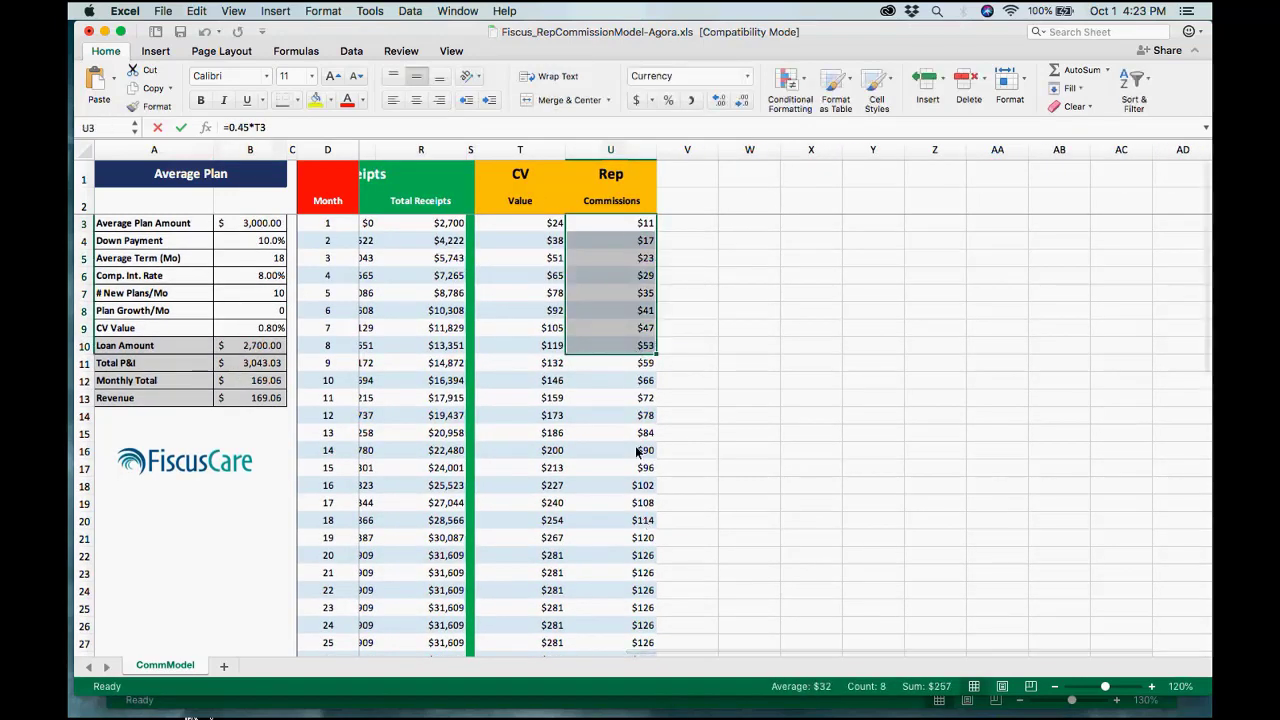
scroll(634, 408, "down", 3)
left_click(643, 516)
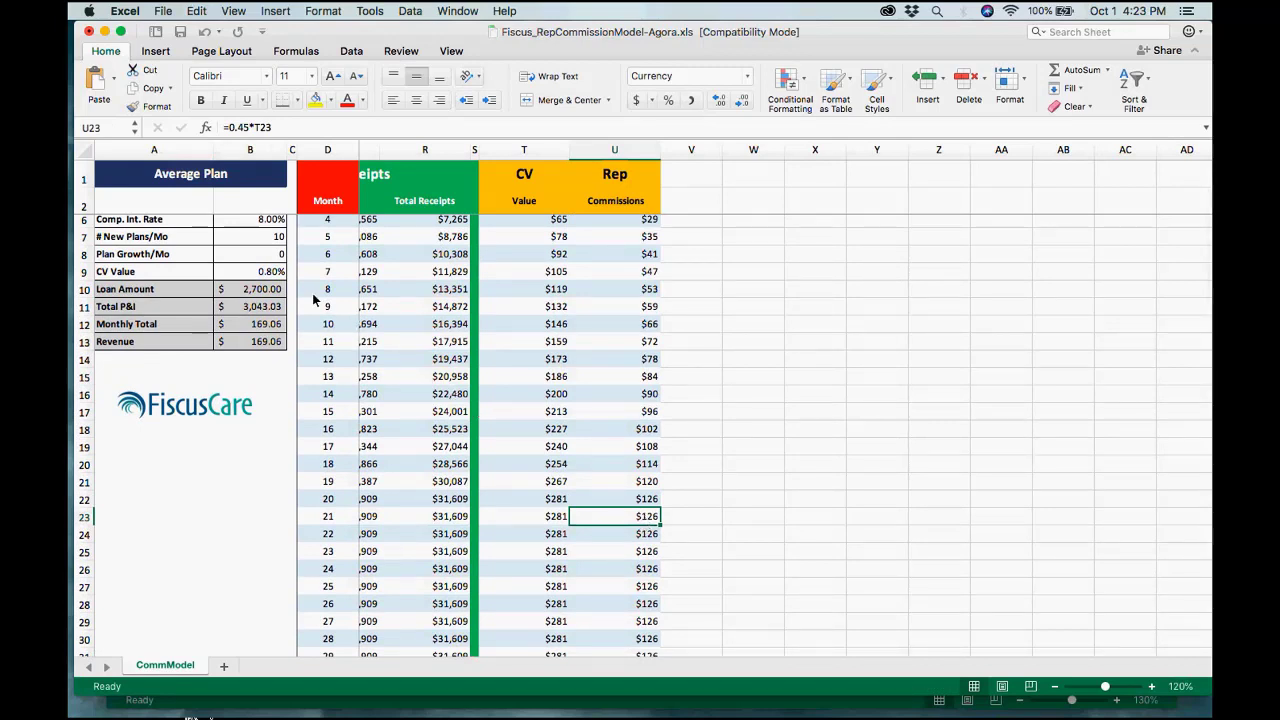
- Set new plans per month to 100 and plan growth per month to 10
left_click(269, 258)
key("Up")
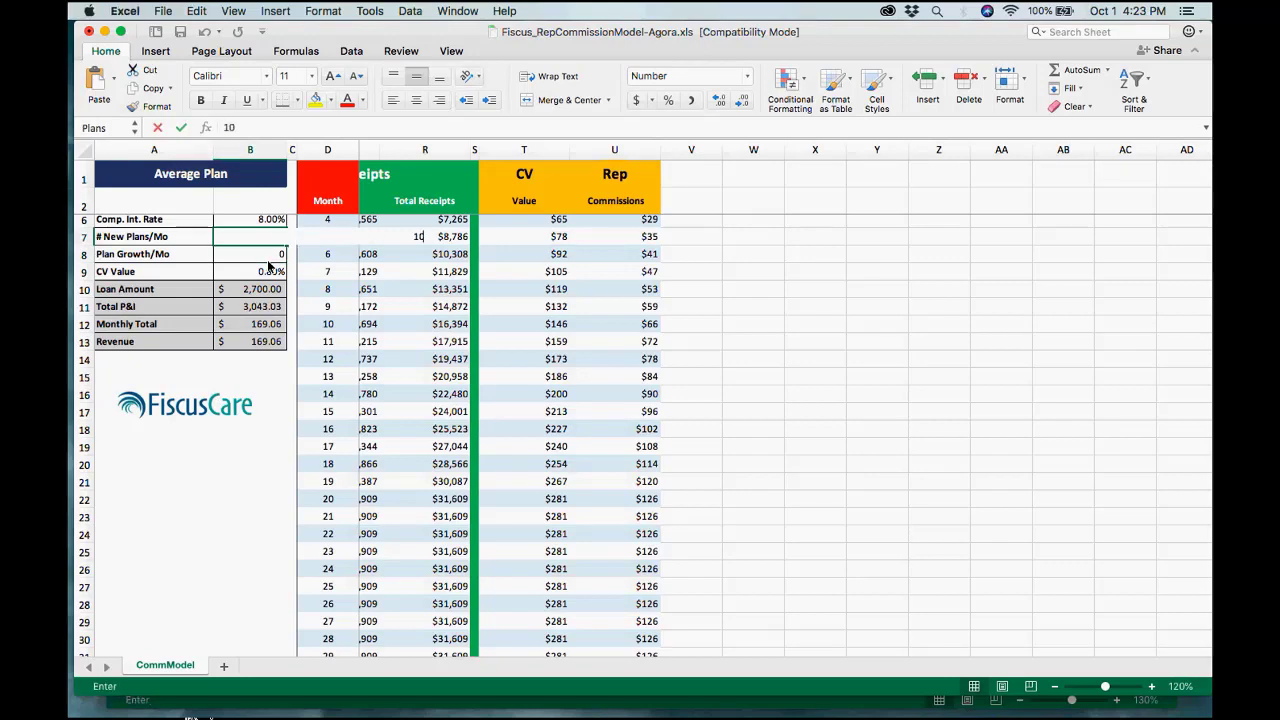
type("100")
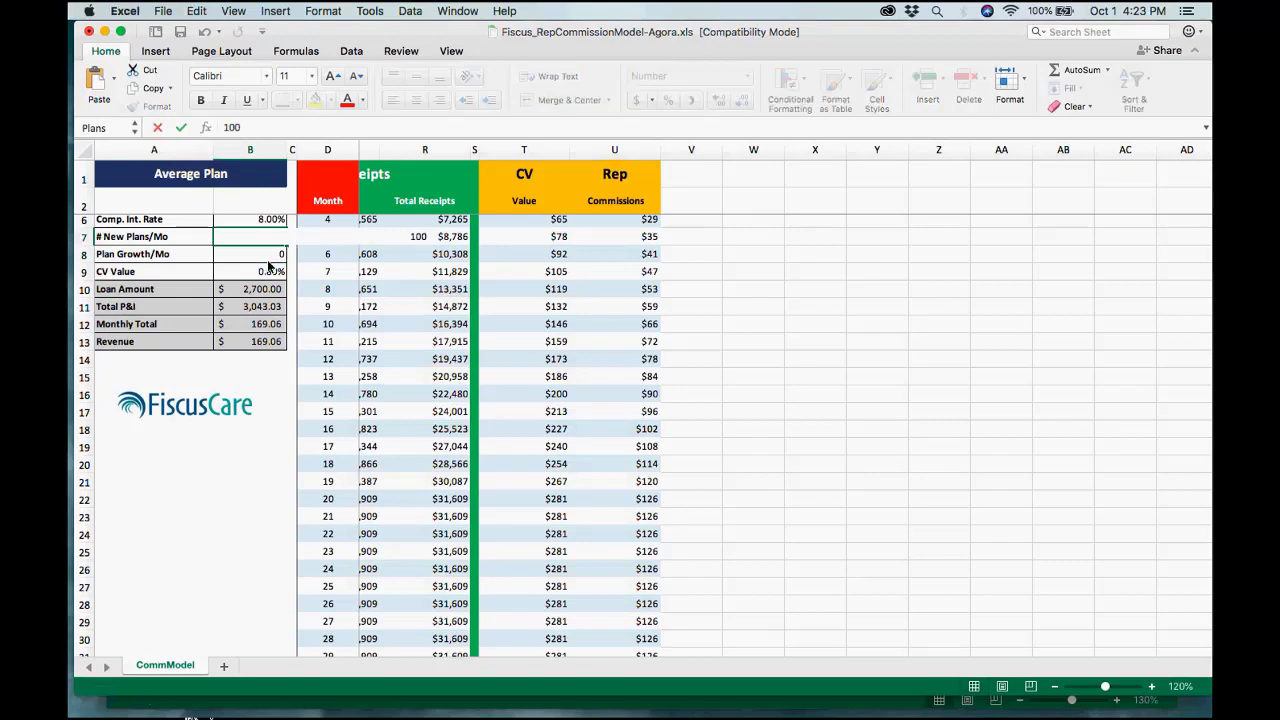
key("Return")
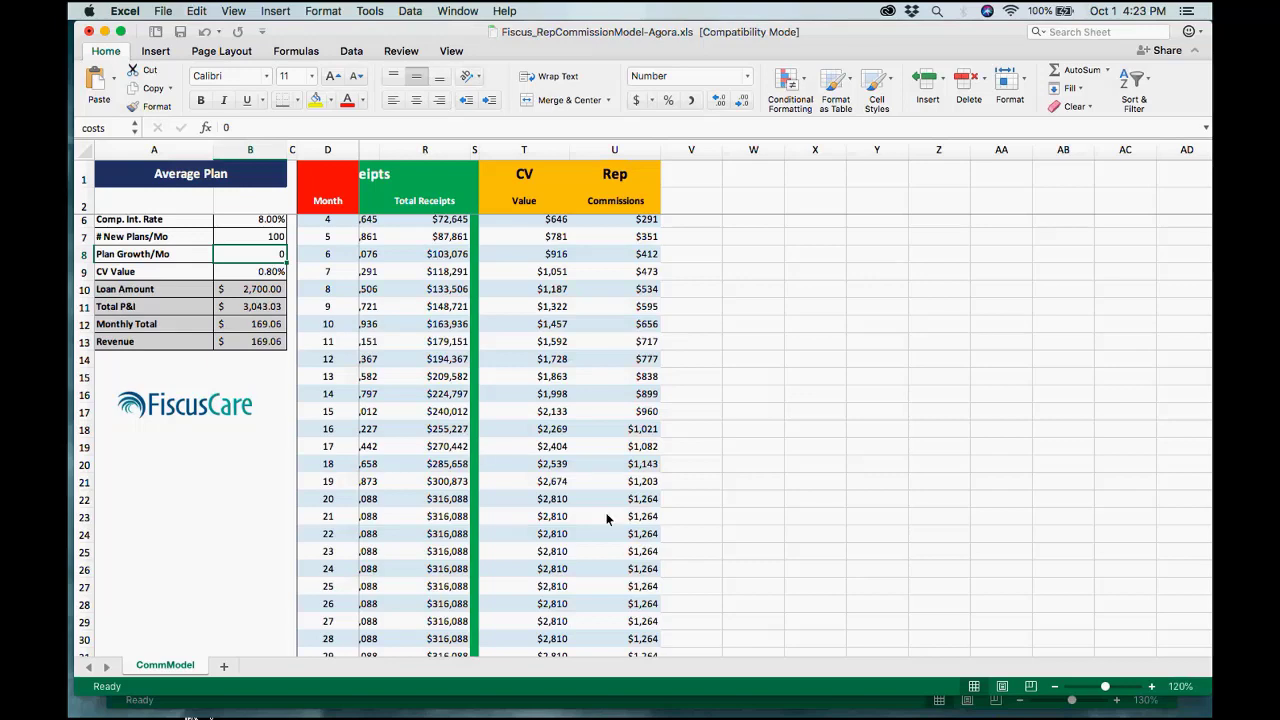
scroll(650, 515, "up", 3)
scroll(616, 542, "down", 3)
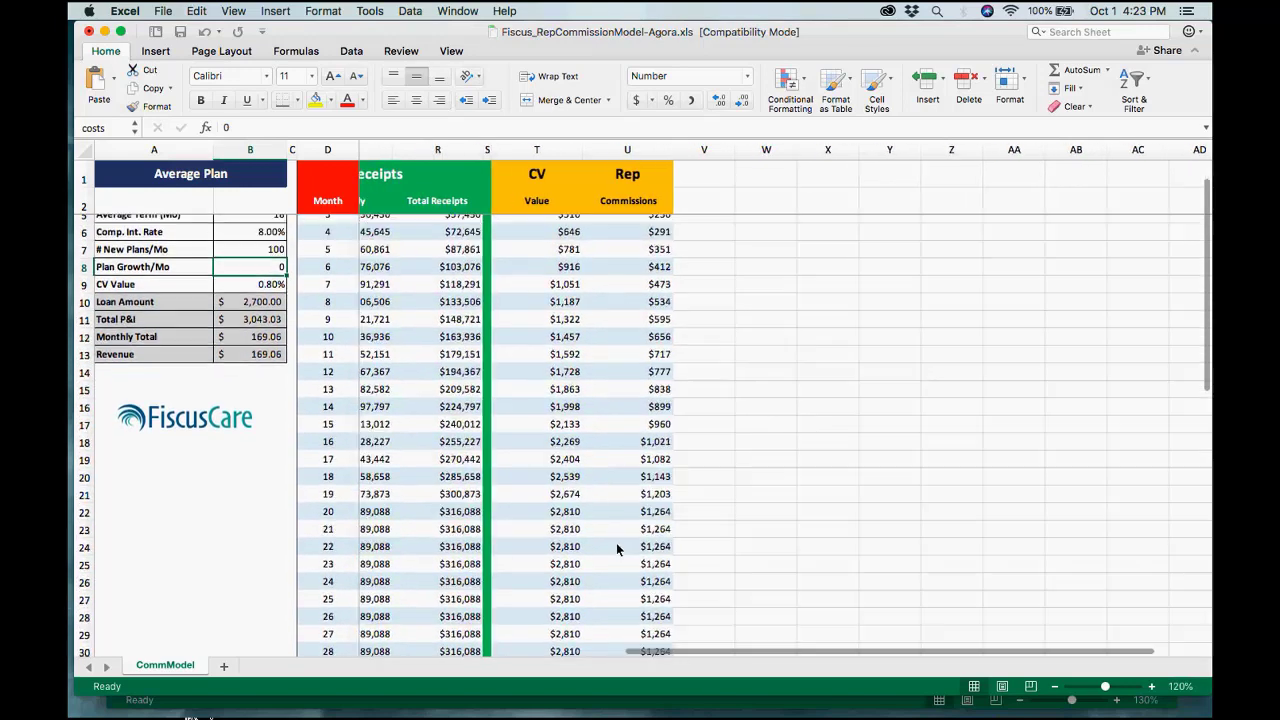
type("10")
double_click(277, 276)
key("Escape")
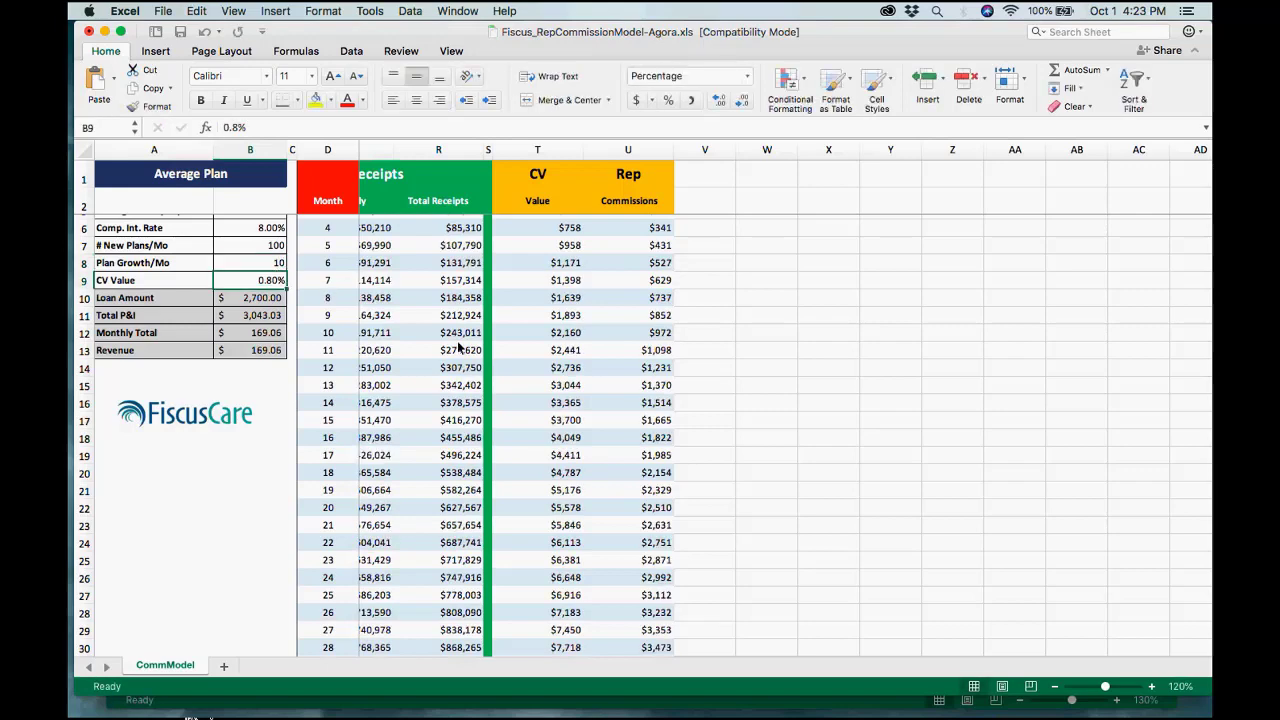
- Check the month-36 rep commission, now $4,436
scroll(591, 347, "down", 4)
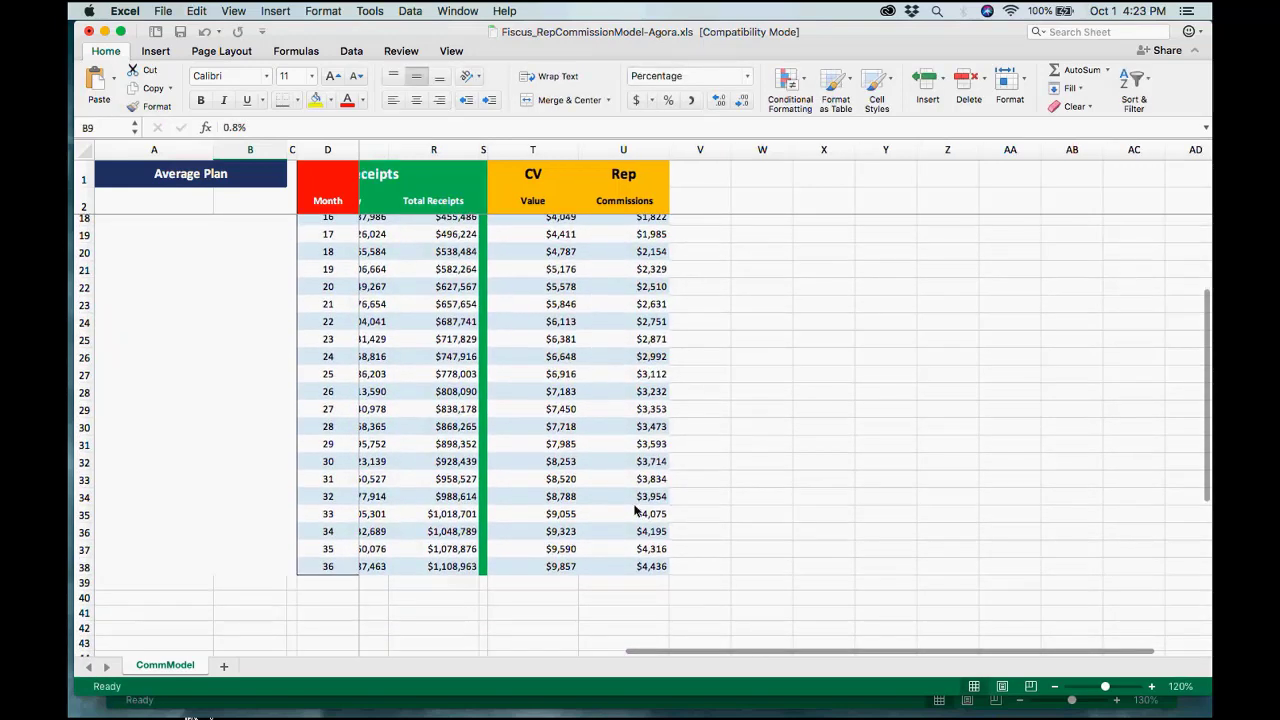
left_click(634, 566)
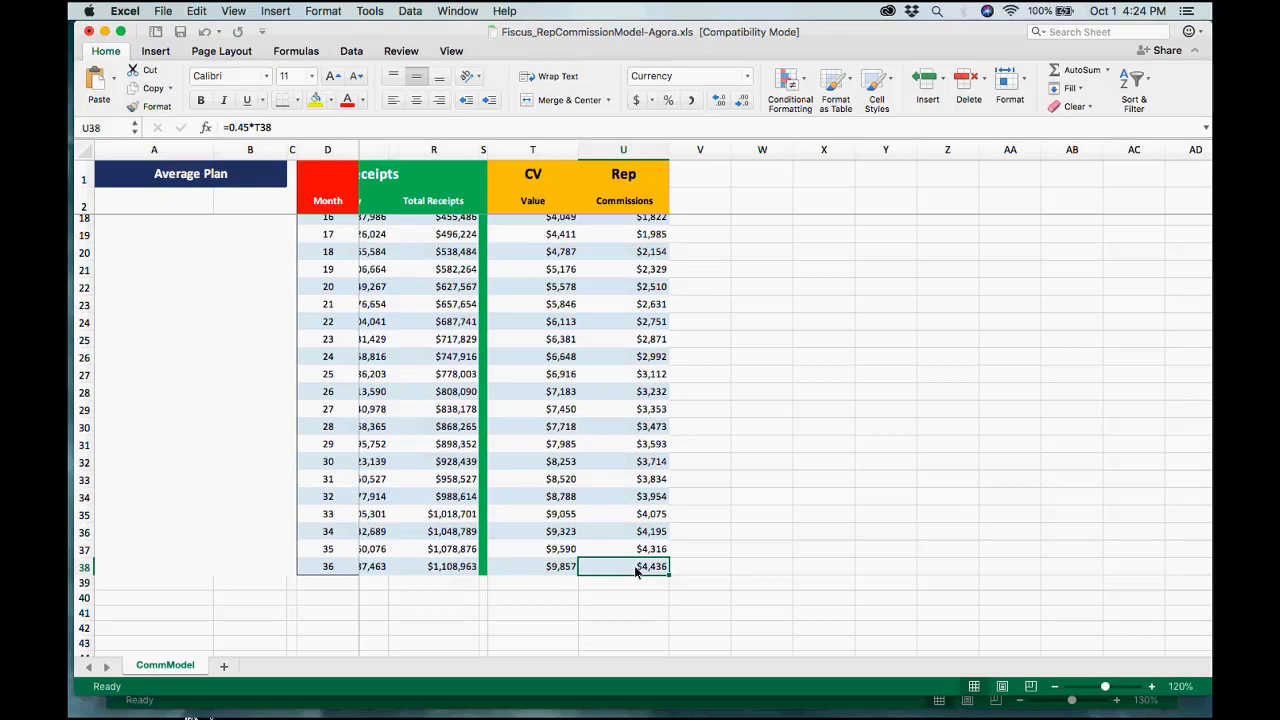
scroll(634, 565, "up", 5)
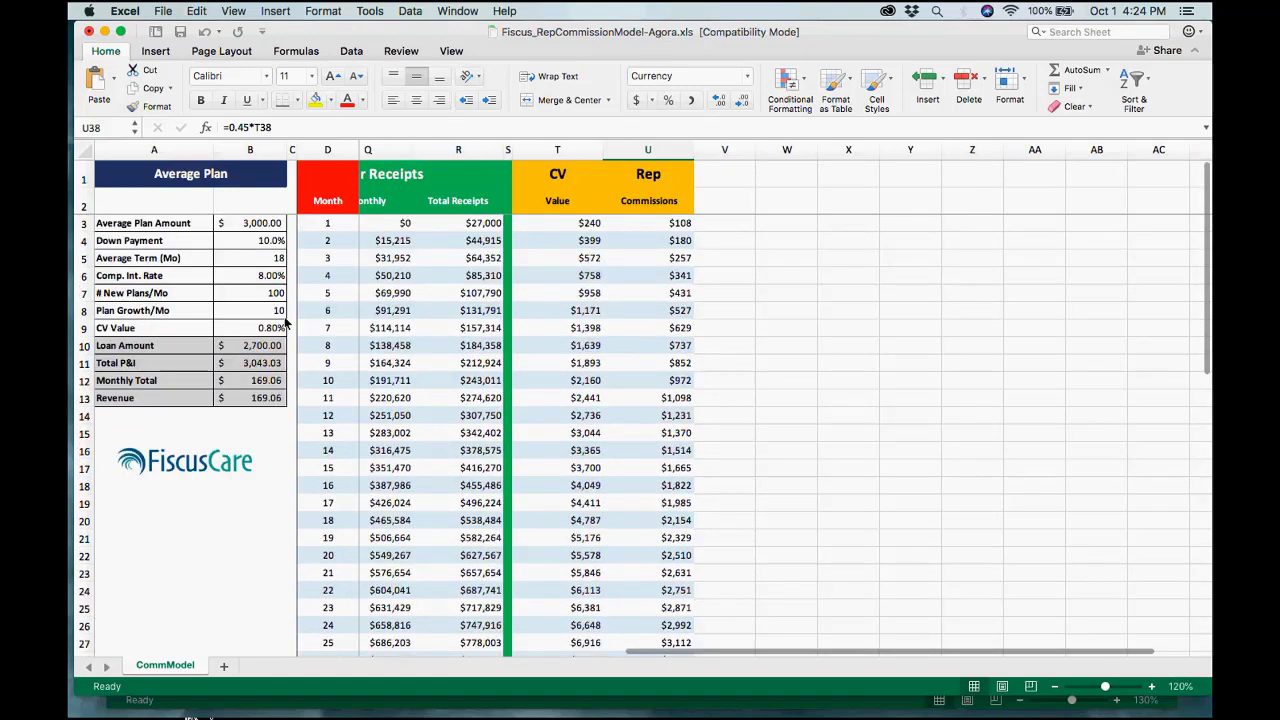
- Change new plans per month to 200 and review the month-31 rep commission formula
left_click(263, 225)
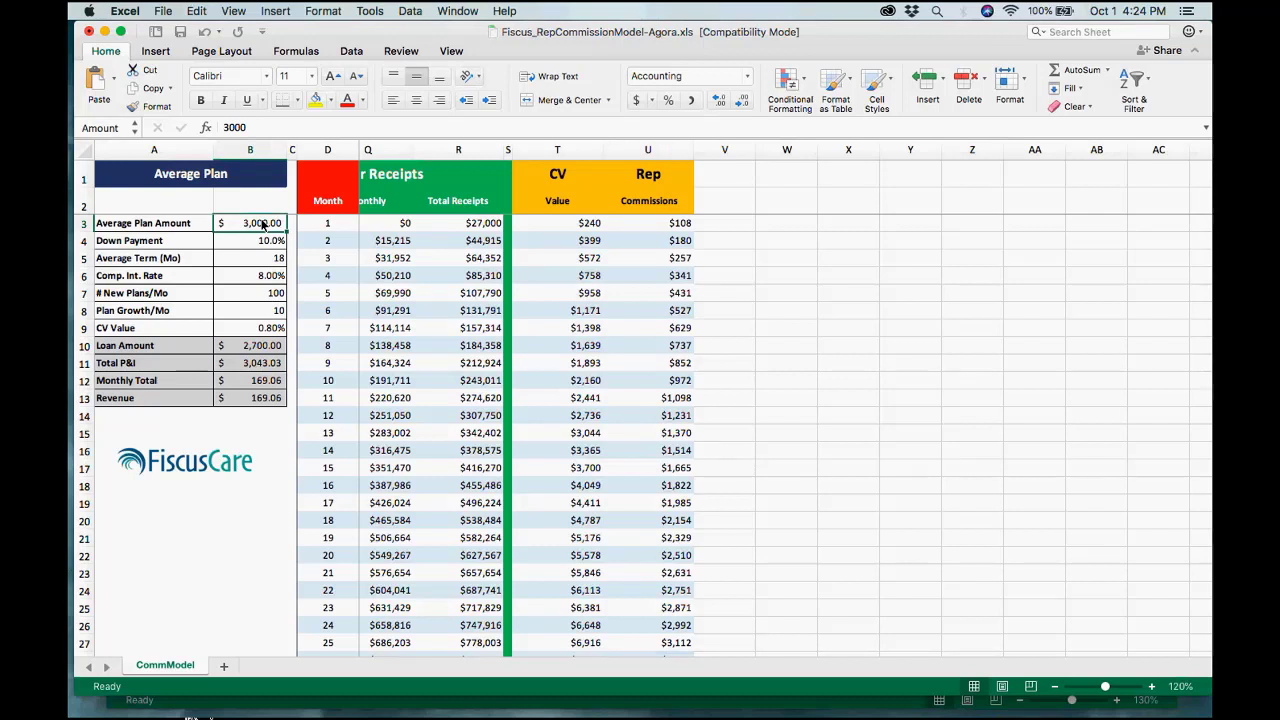
left_click(265, 295)
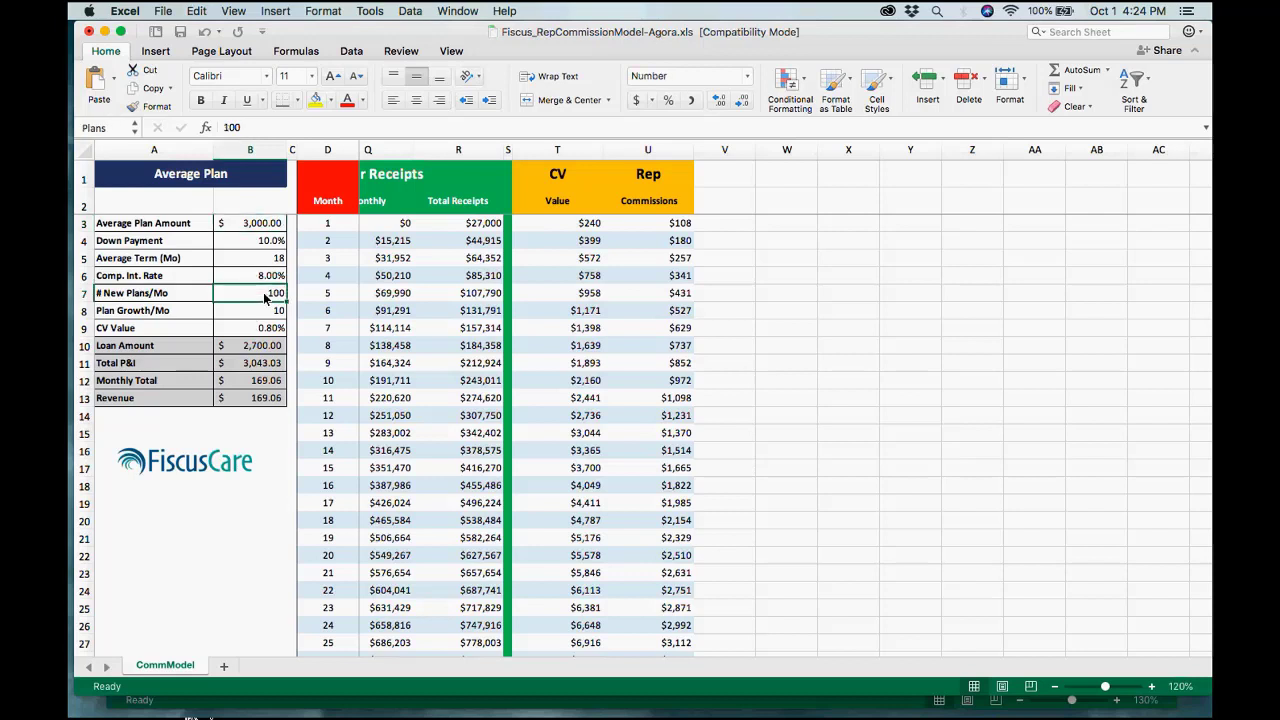
type("200")
key("Return")
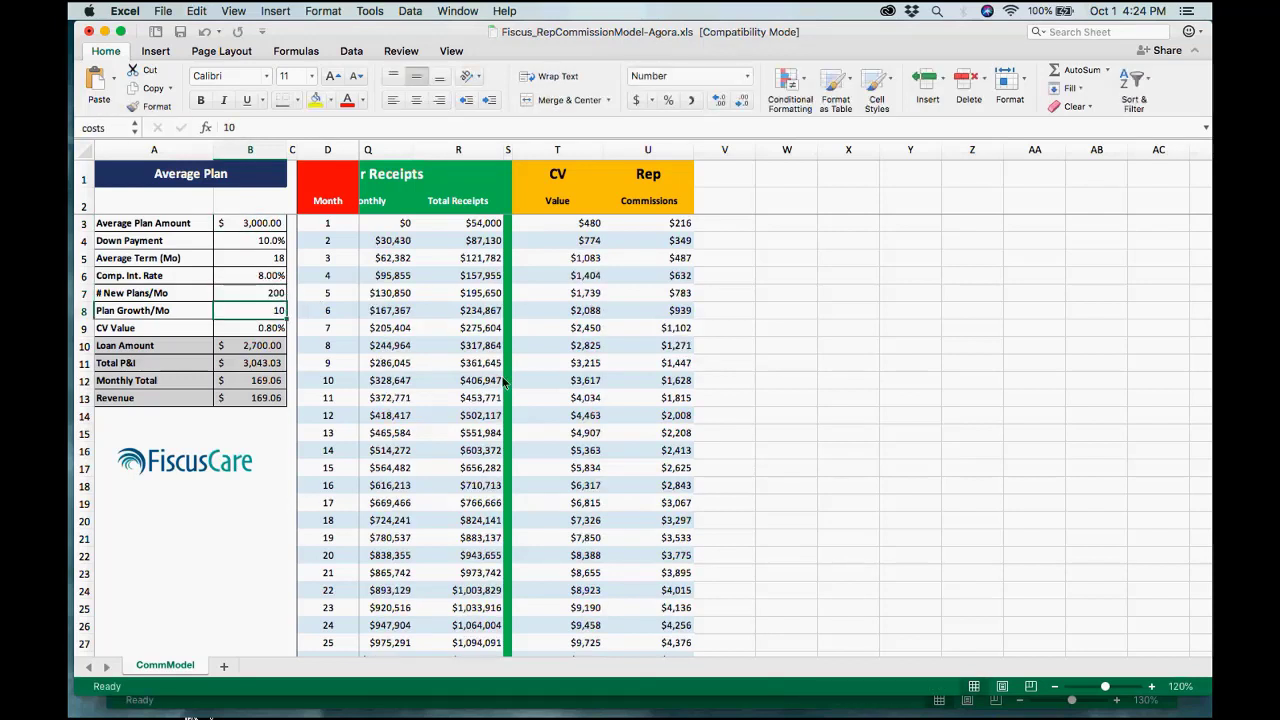
scroll(578, 410, "down", 1)
scroll(578, 410, "down", 5)
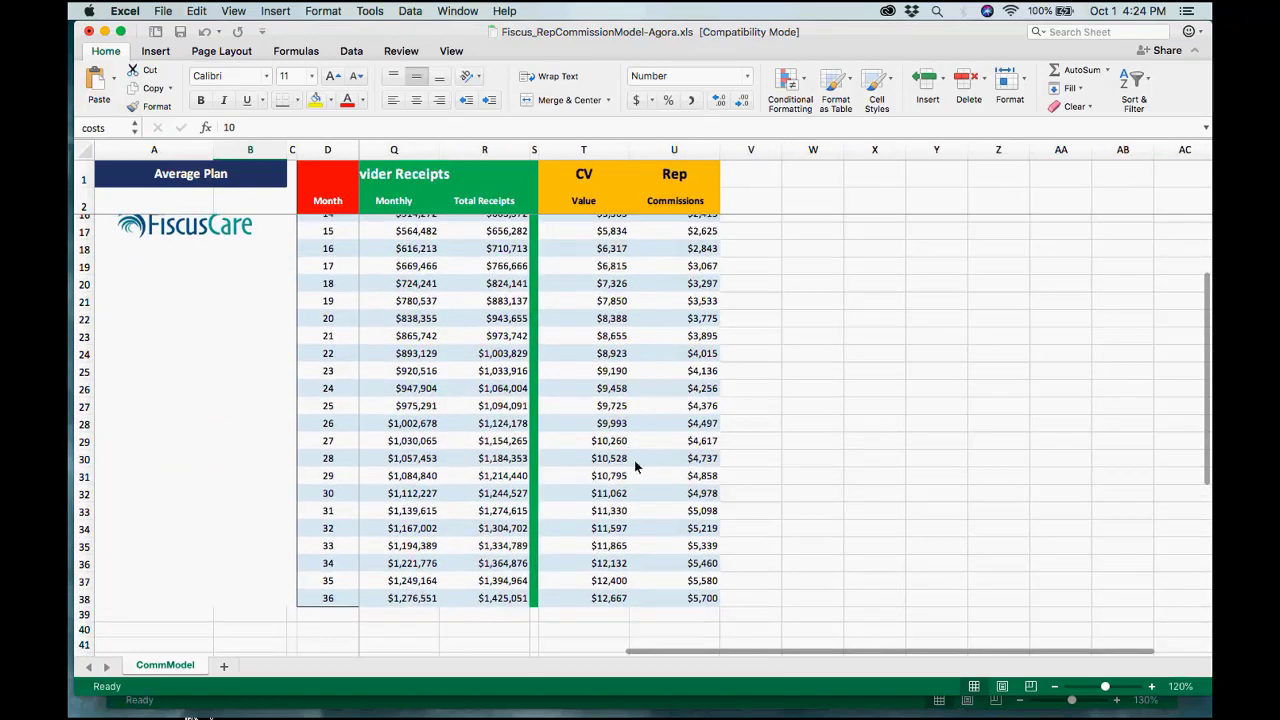
left_click(657, 514)
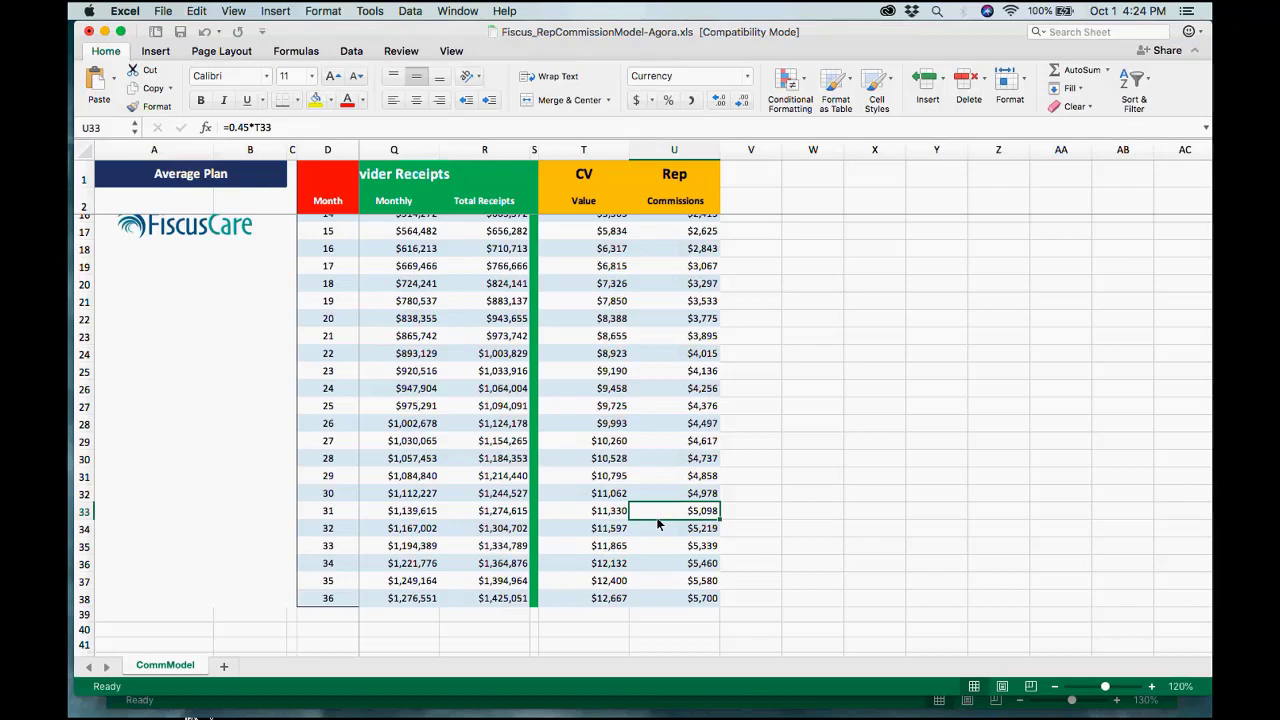
- Scroll to show columns T (CV Value) and U (Rep Commissions) for later months
scroll(657, 523, "up", 5)
scroll(657, 523, "left", 10)
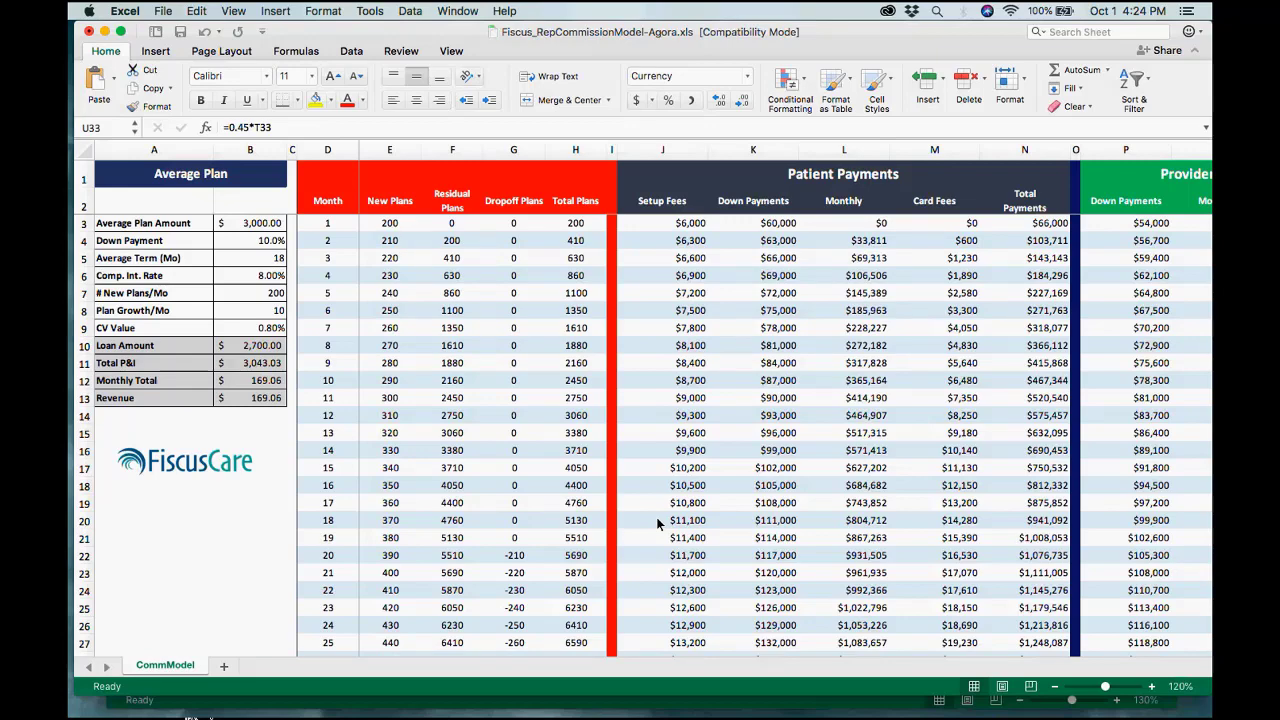
scroll(587, 440, "down", 5)
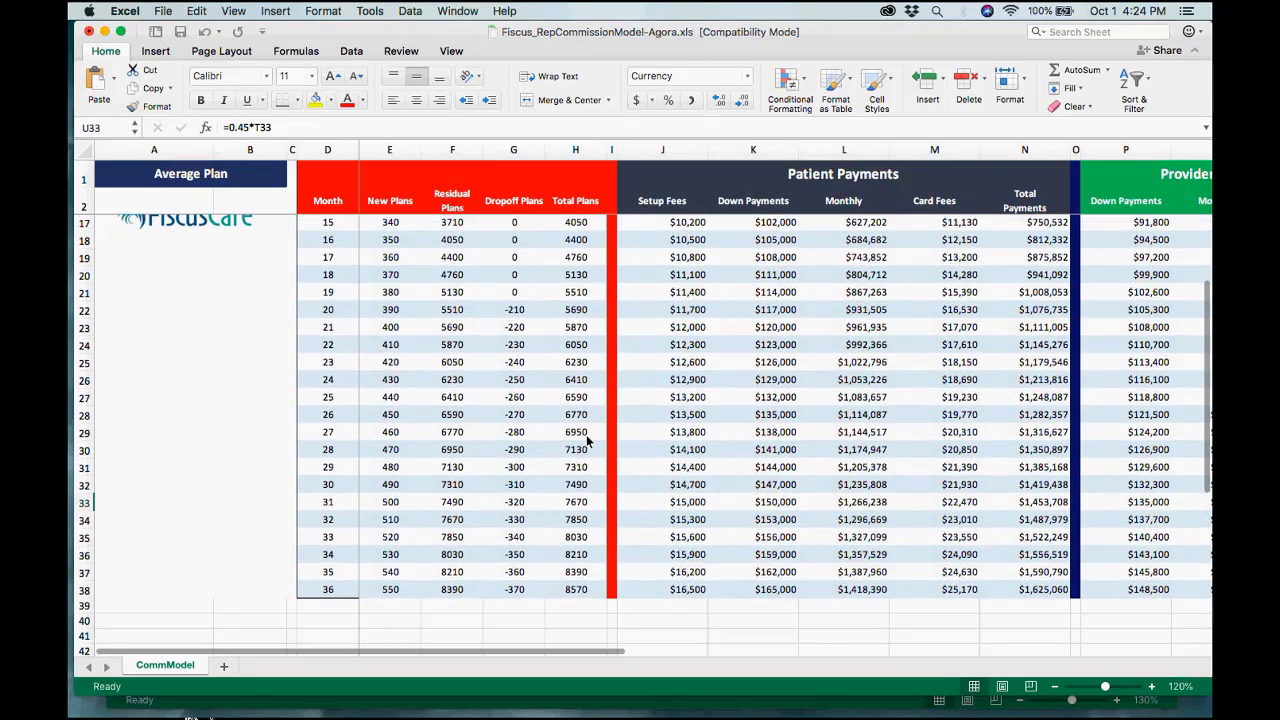
scroll(587, 440, "right", 10)
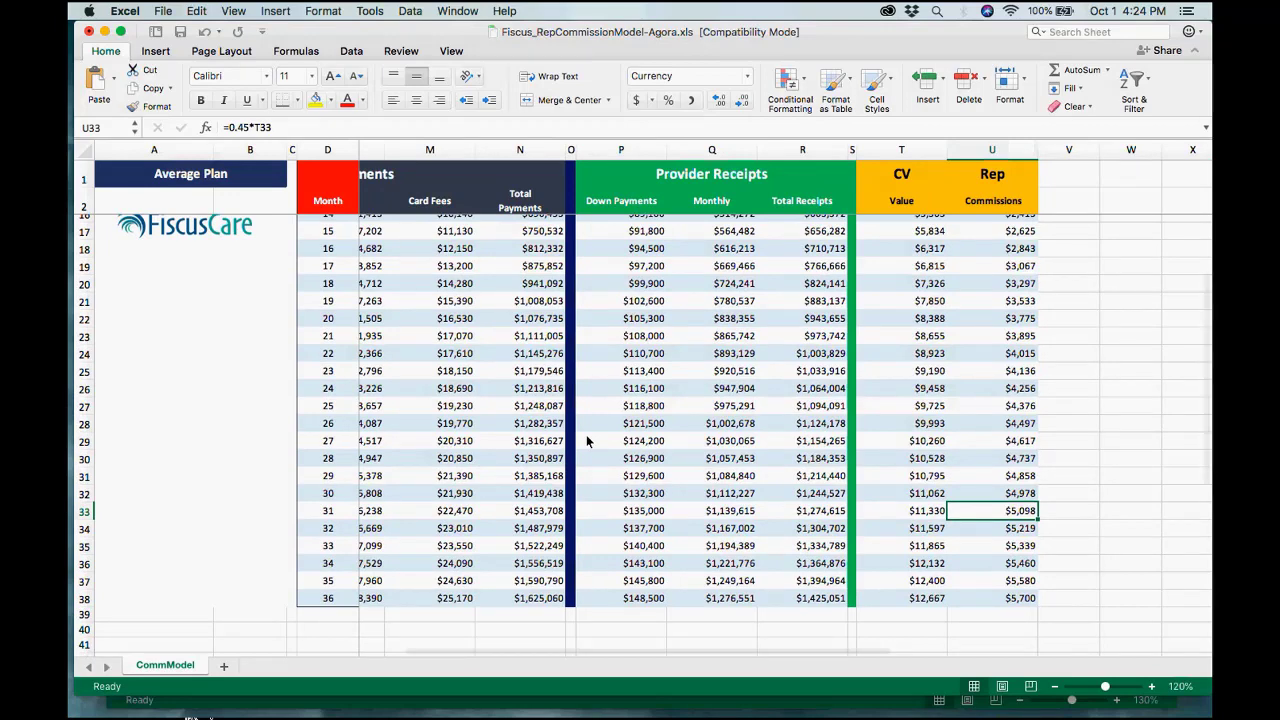
- Select columns T and U together to read their combined status-bar sum
left_click(919, 153)
left_click_drag(919, 153, 990, 152)
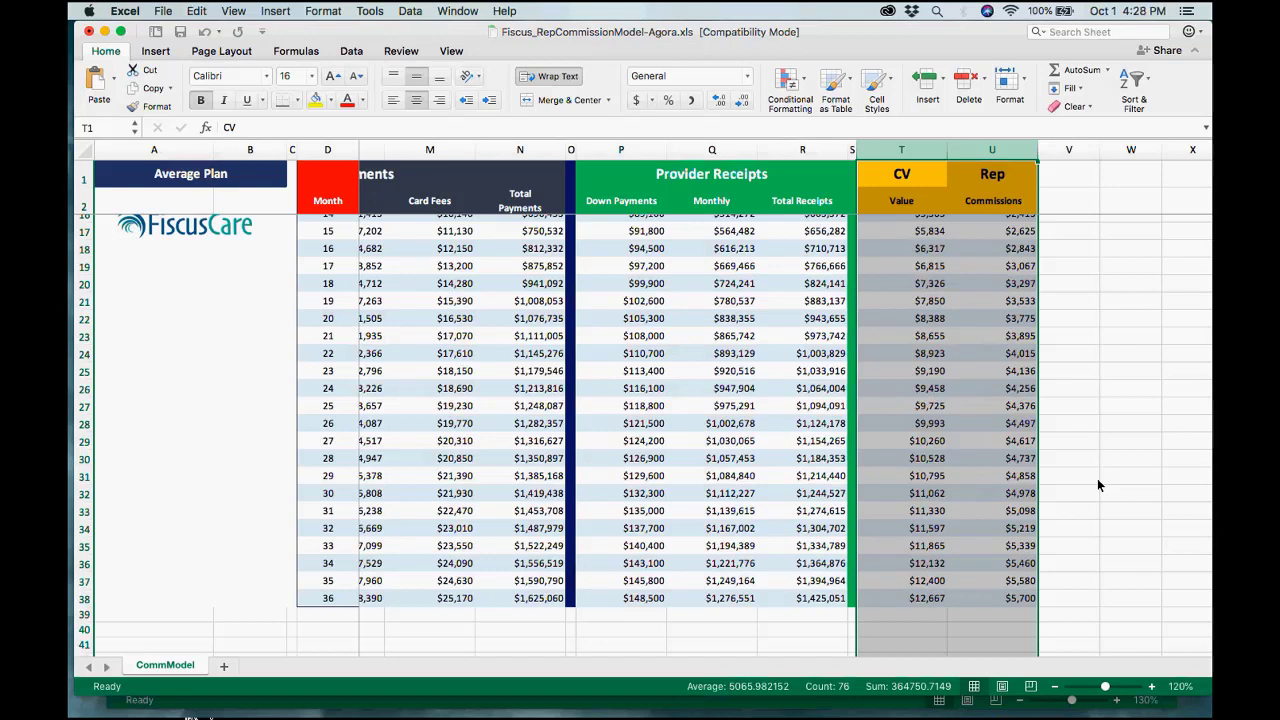
- Set new plans per month to 1000 and plan growth per month to 100
scroll(1097, 485, "up", 5)
scroll(1097, 485, "left", 5)
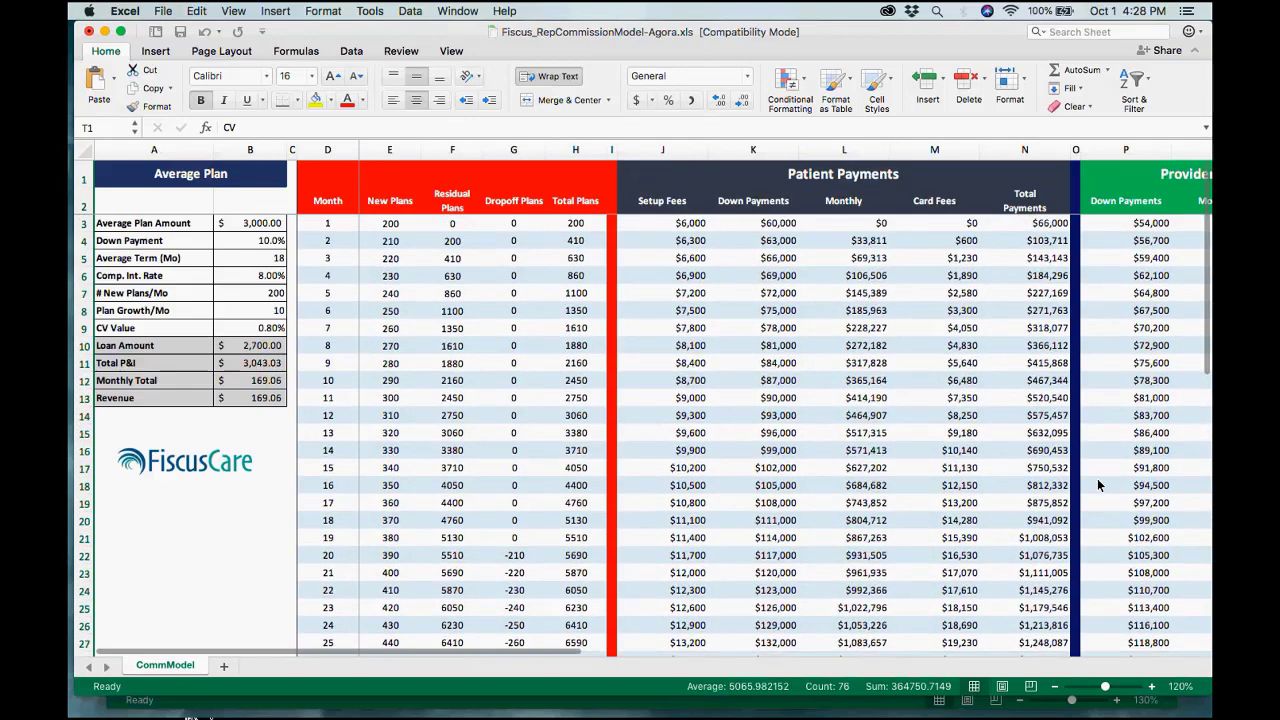
left_click(267, 296)
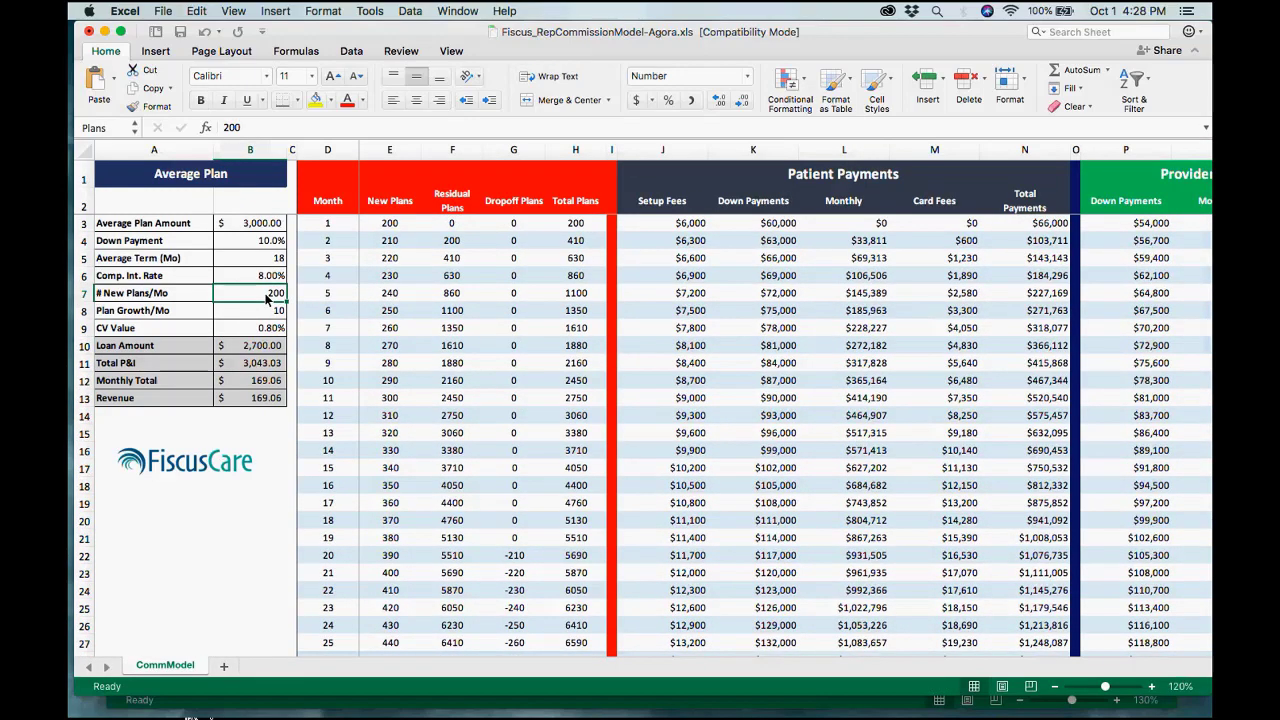
type("1000")
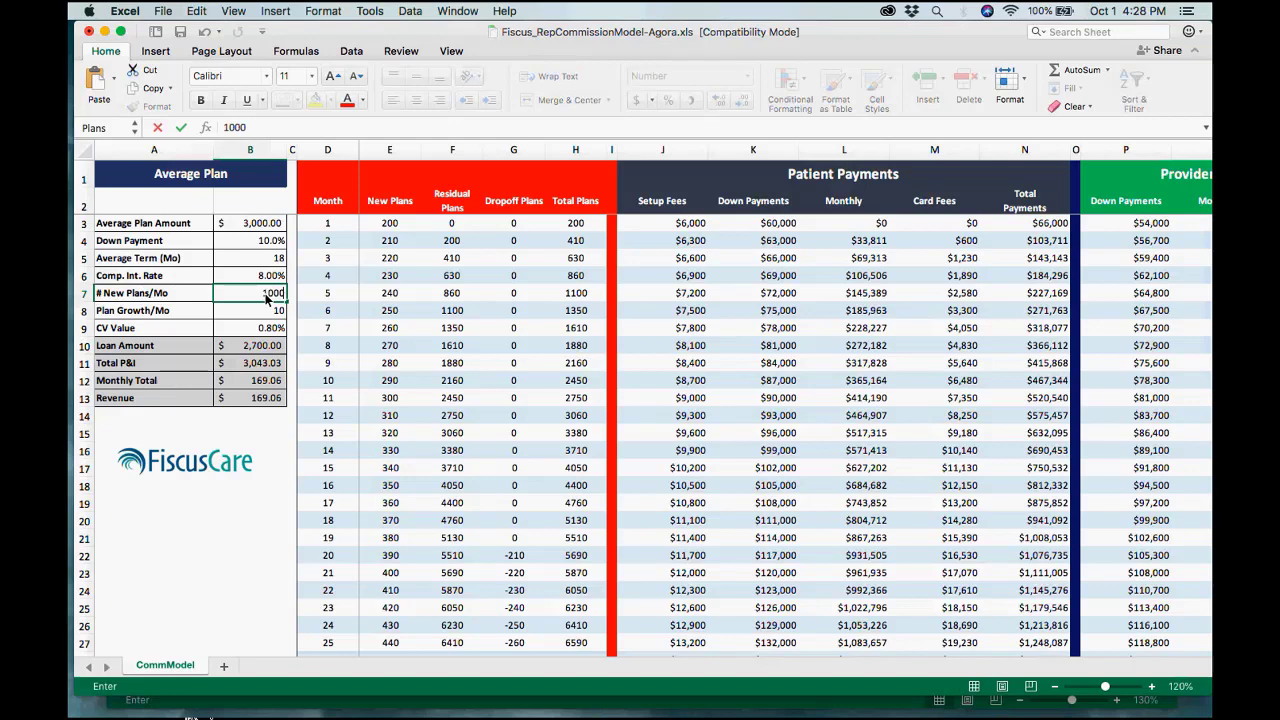
key("Return")
type("100")
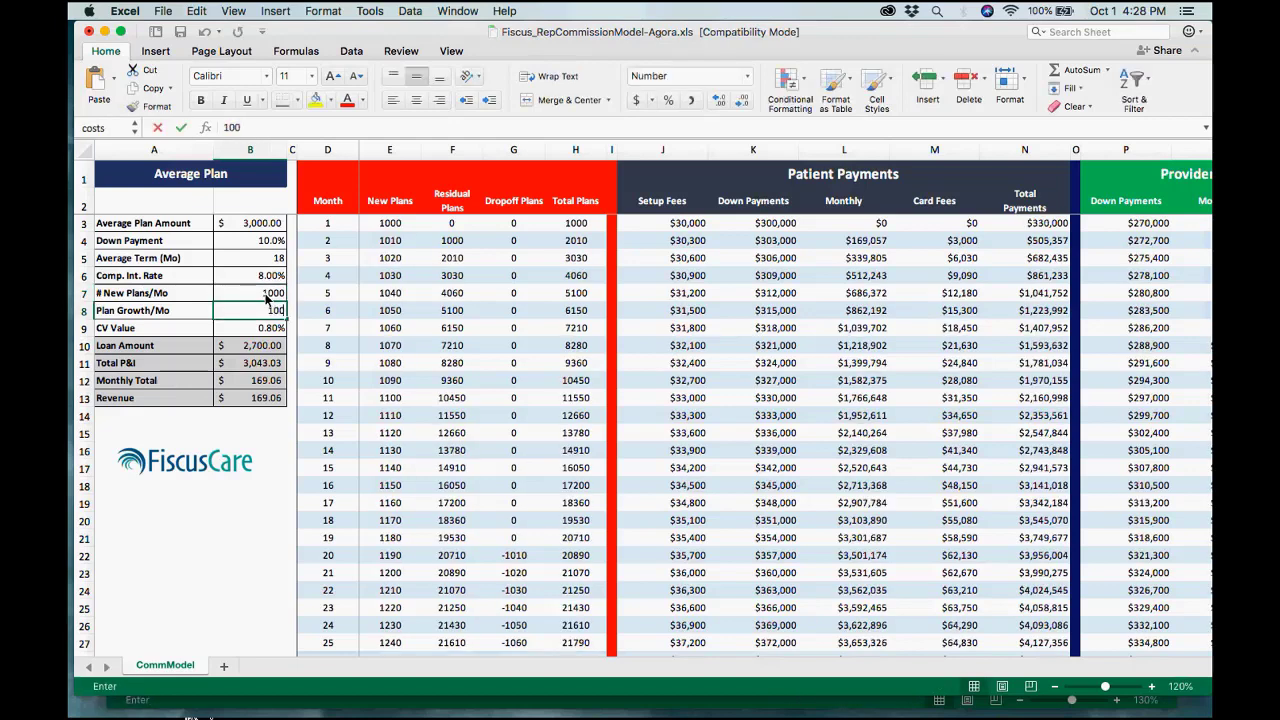
key("Return")
- Select month 31's CV value and rep commission cells to review the results
left_click(267, 296)
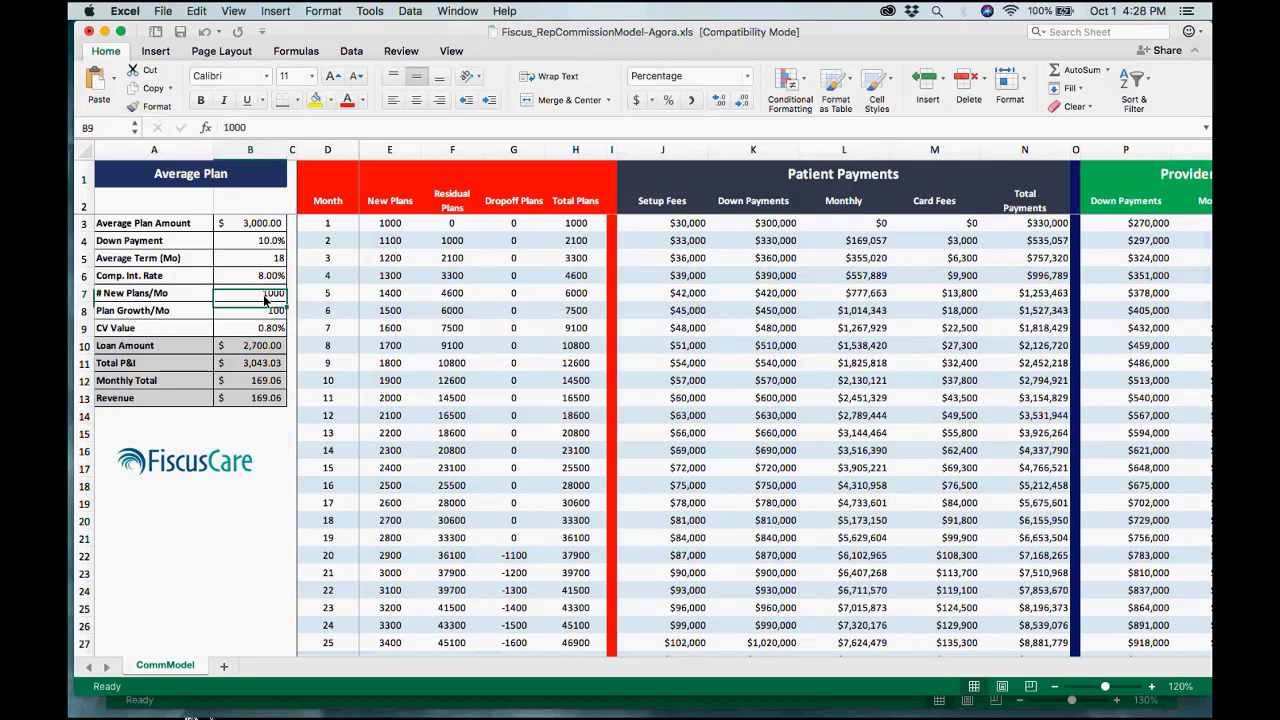
scroll(592, 316, "right", 10)
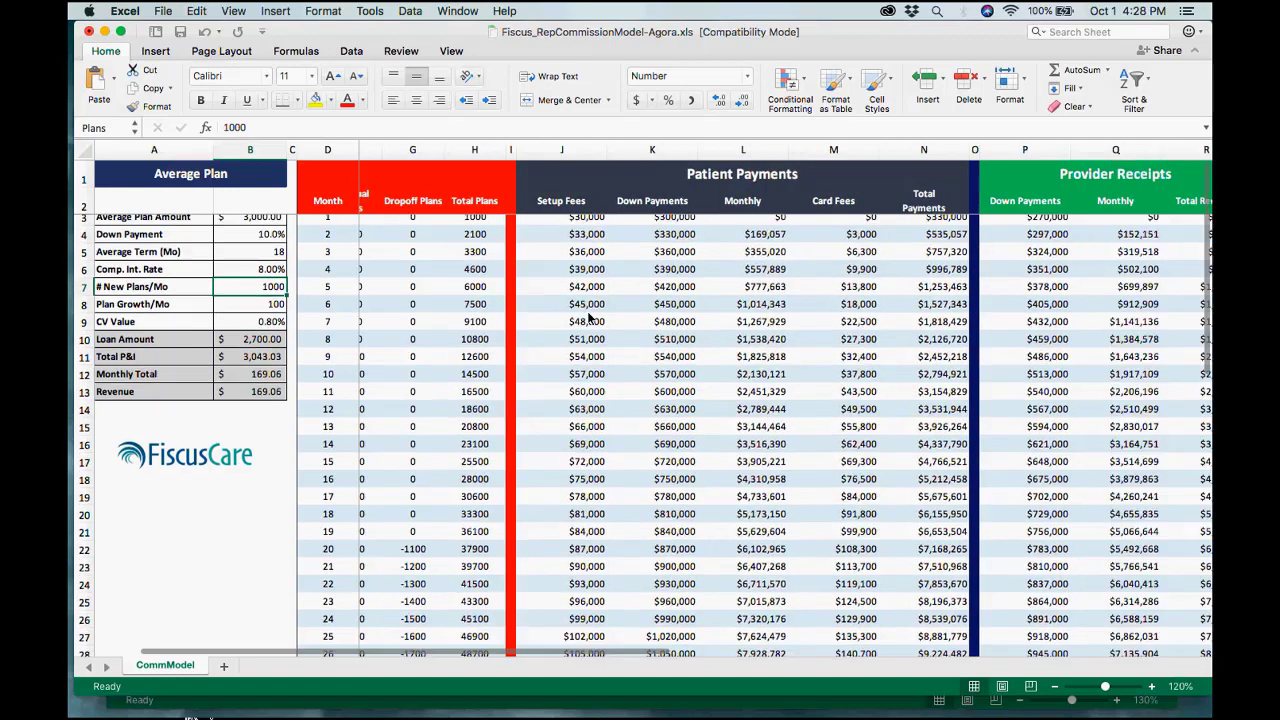
scroll(755, 355, "down", 6)
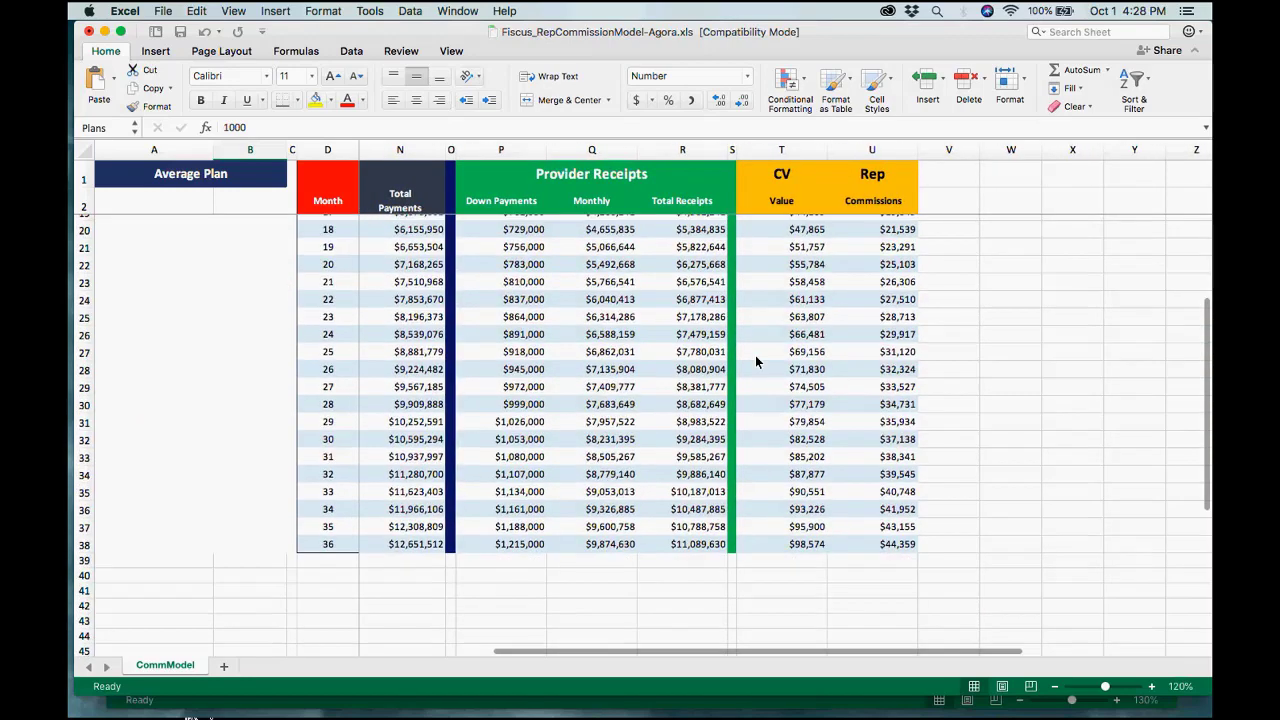
left_click_drag(791, 456, 886, 456)
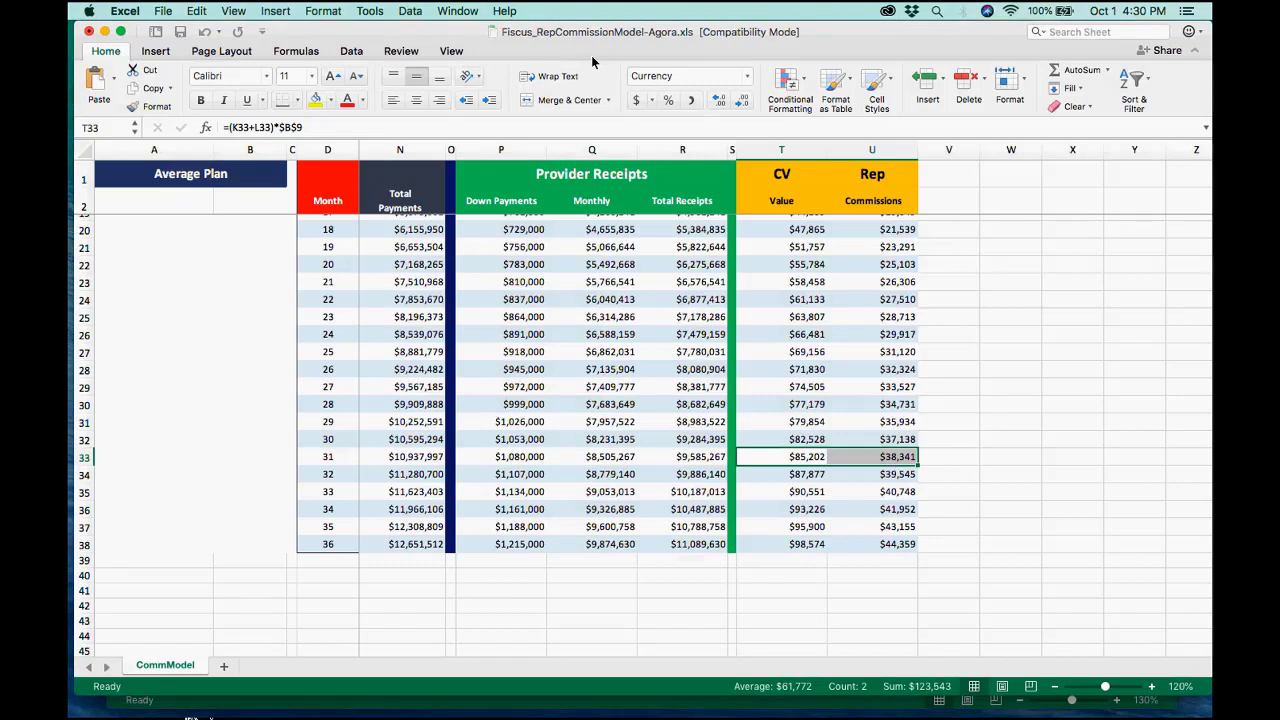
left_click_drag(591, 55, 585, 55)
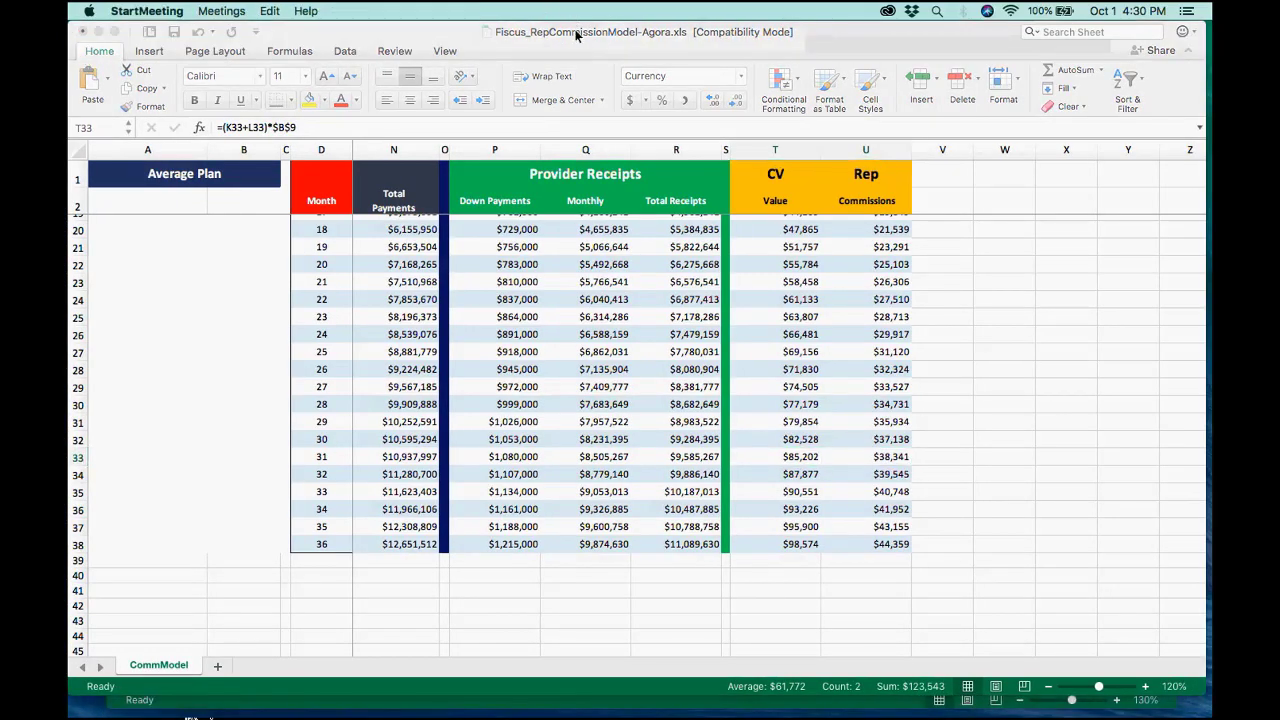
- Bring the Excel commission model window back to the front
left_click(618, 57)
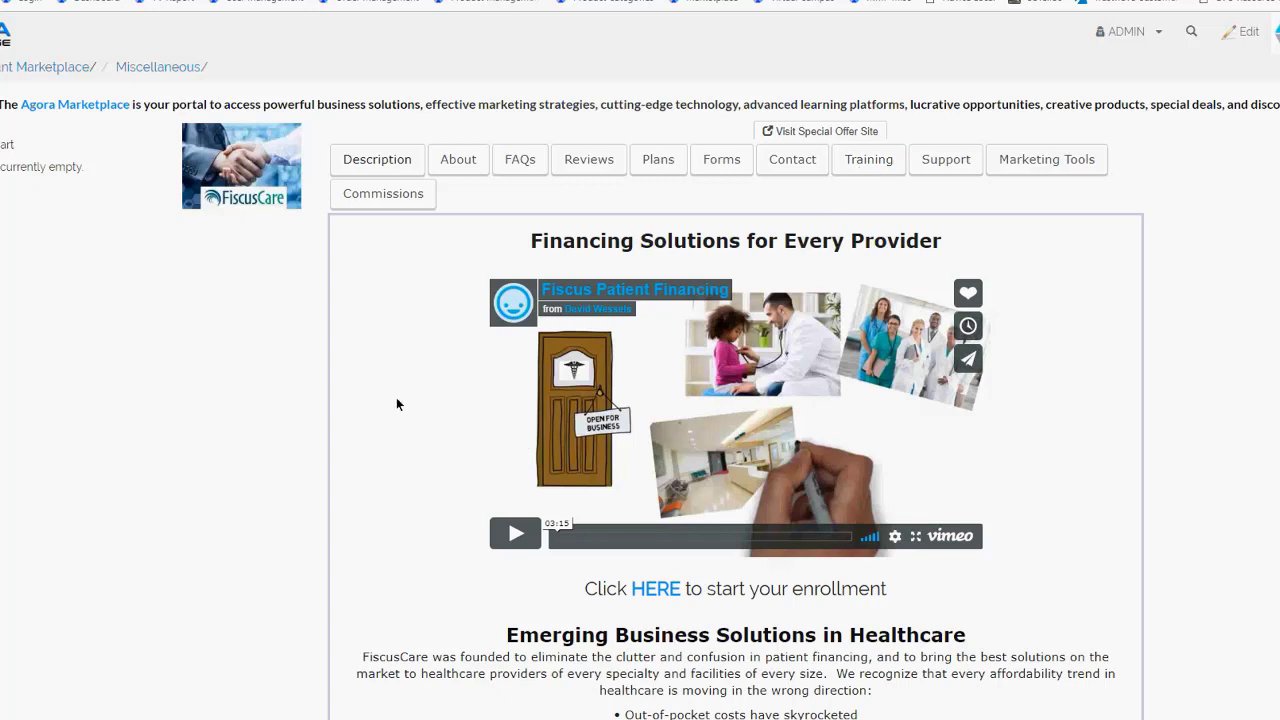
- Scroll the FiscusCare Description past the video to the 'Who Can Fiscus Care Help?' section
scroll(378, 401, "down", 1)
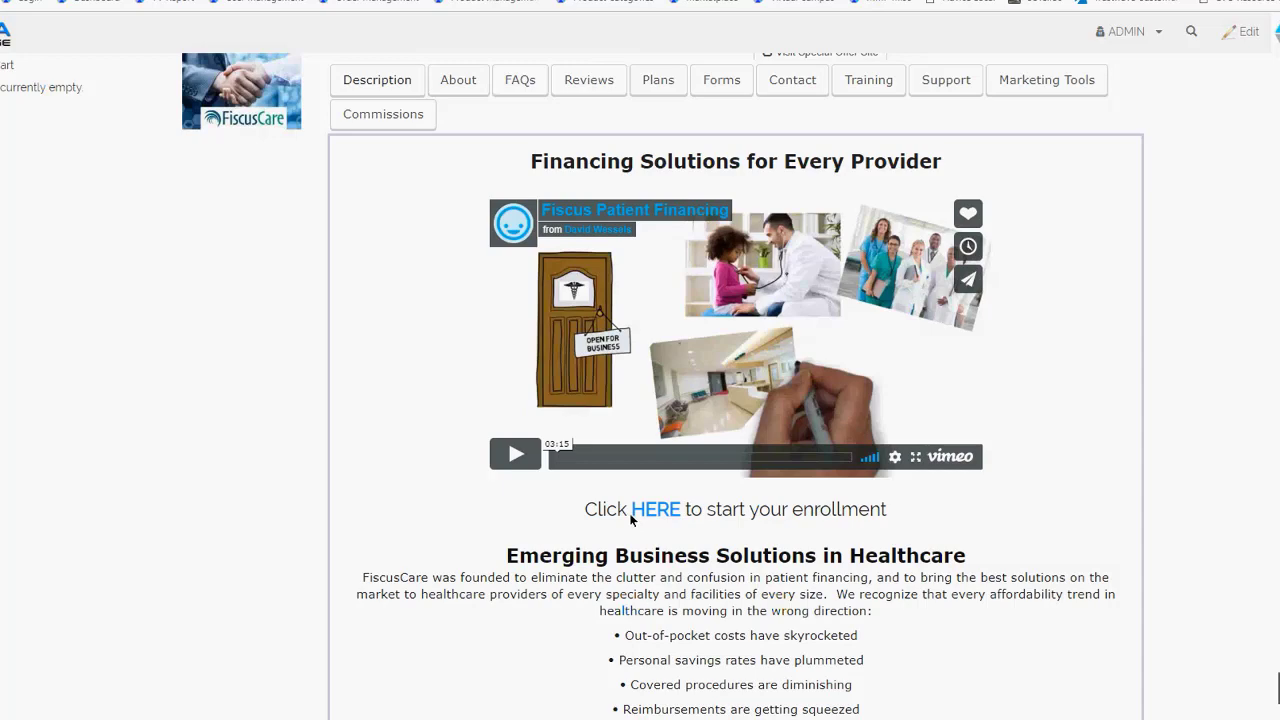
scroll(631, 519, "down", 1)
scroll(626, 519, "down", 3)
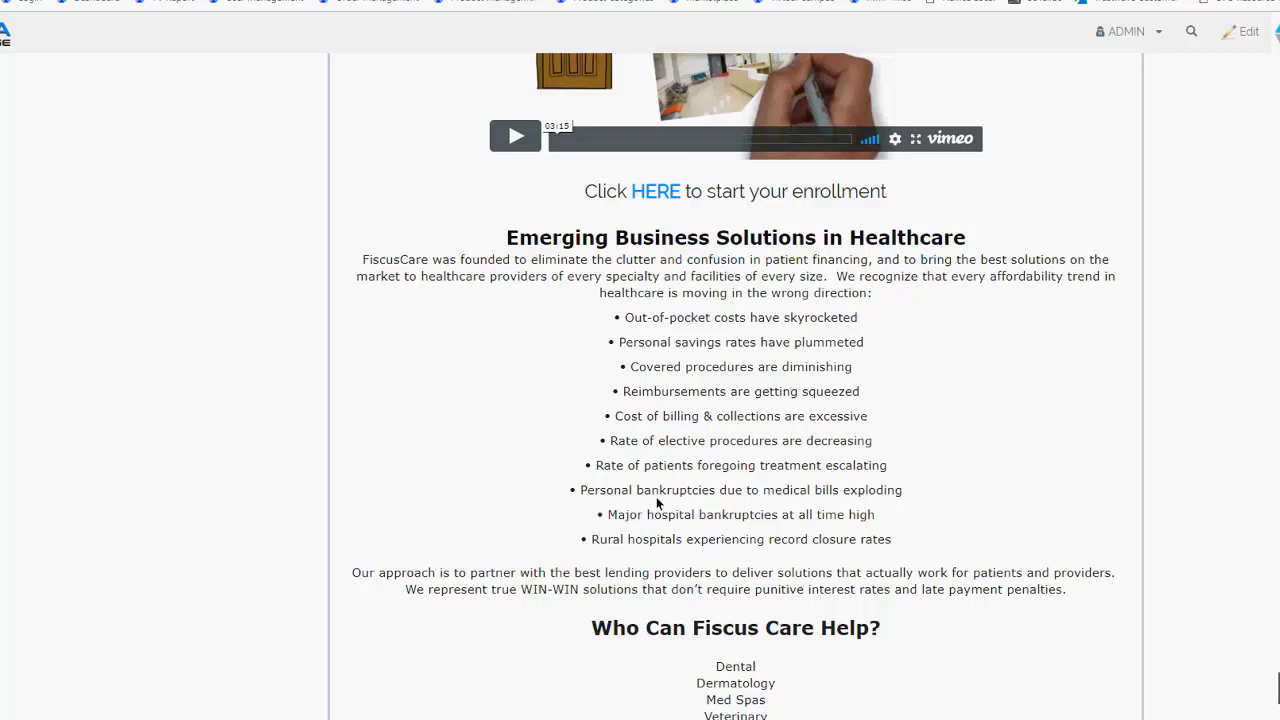
scroll(654, 486, "down", 1)
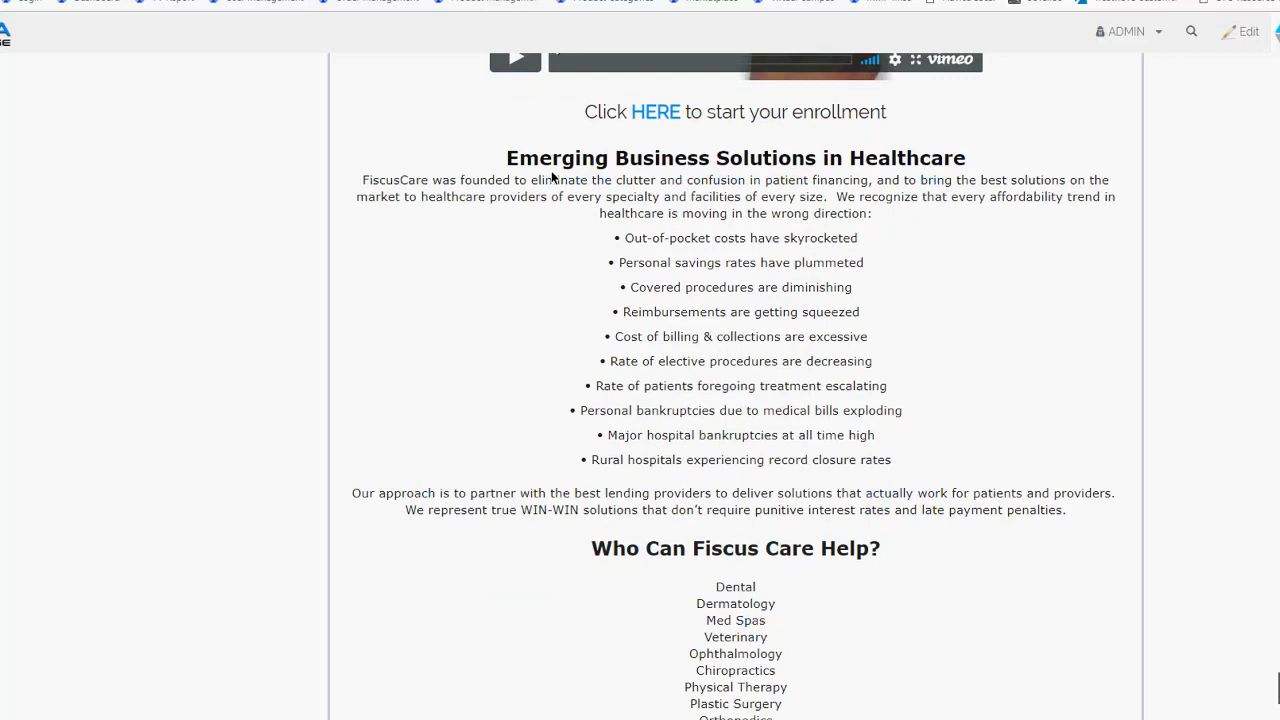